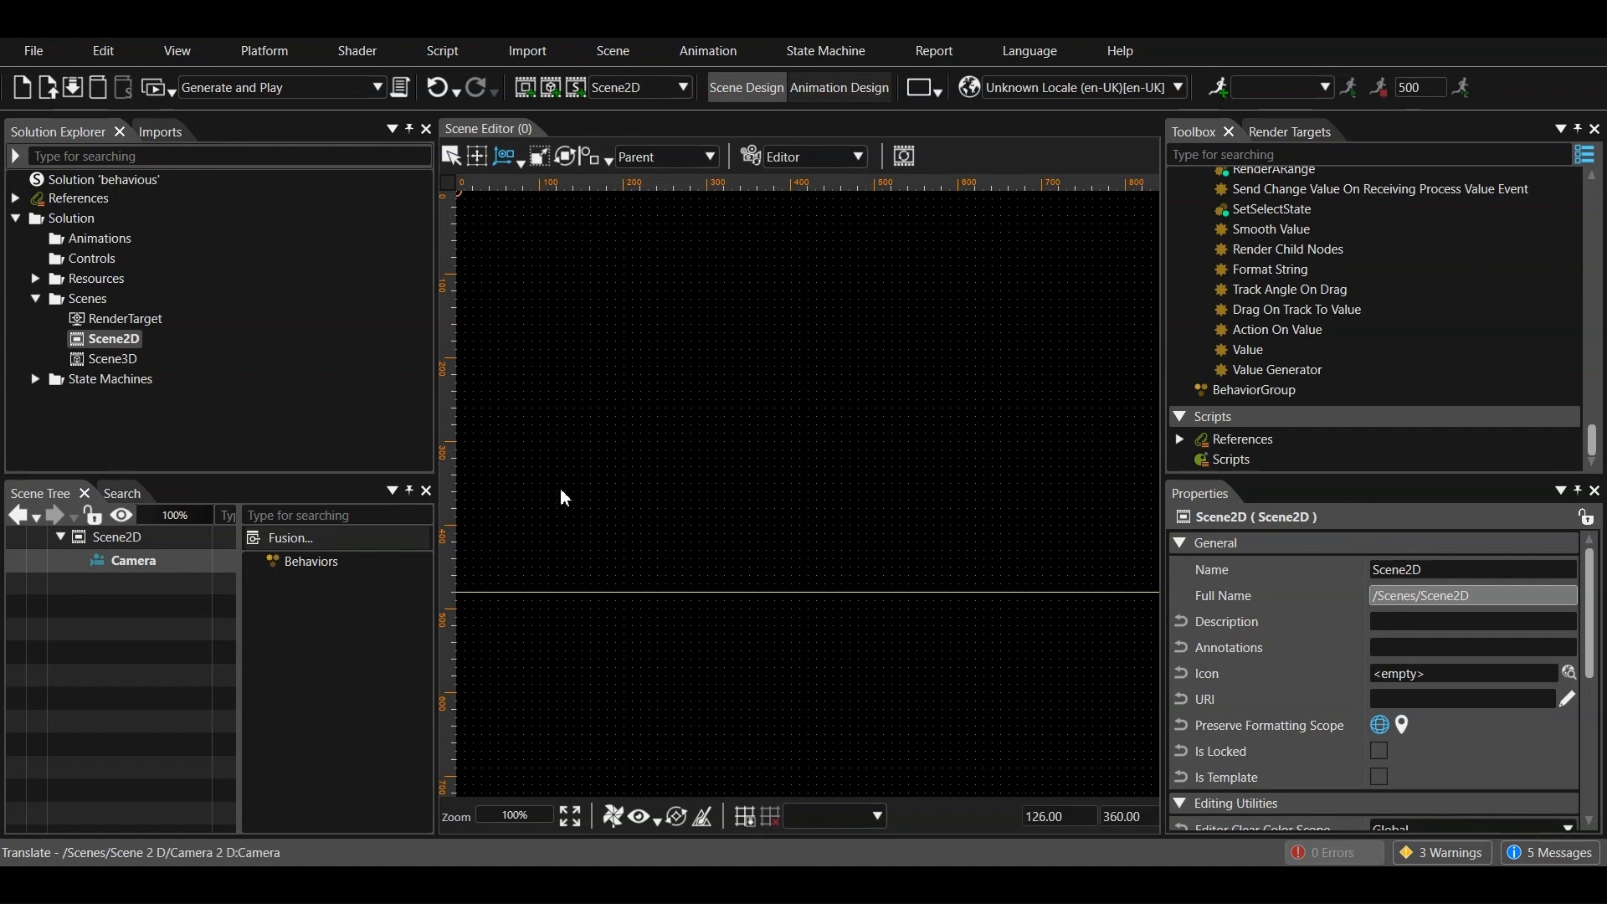
# Add a new empty Scene2D item with a camera to the Scenes folder, keeping the default name
pyautogui.click(98, 305)
pyautogui.rightClick(98, 305)
pyautogui.moveTo(171, 321)
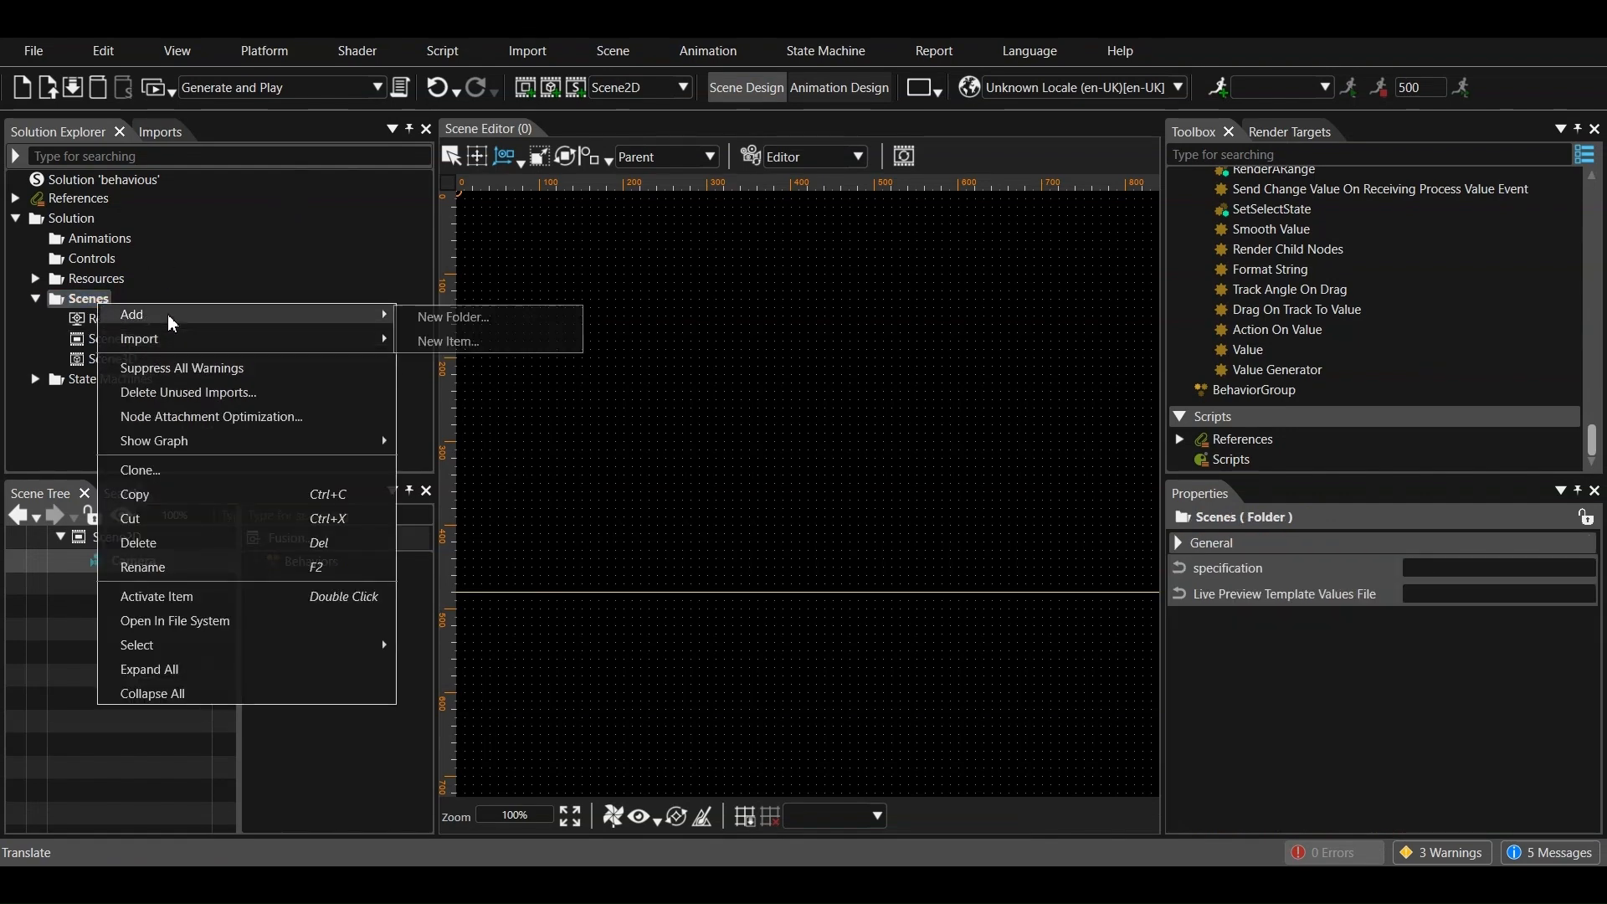
pyautogui.click(447, 341)
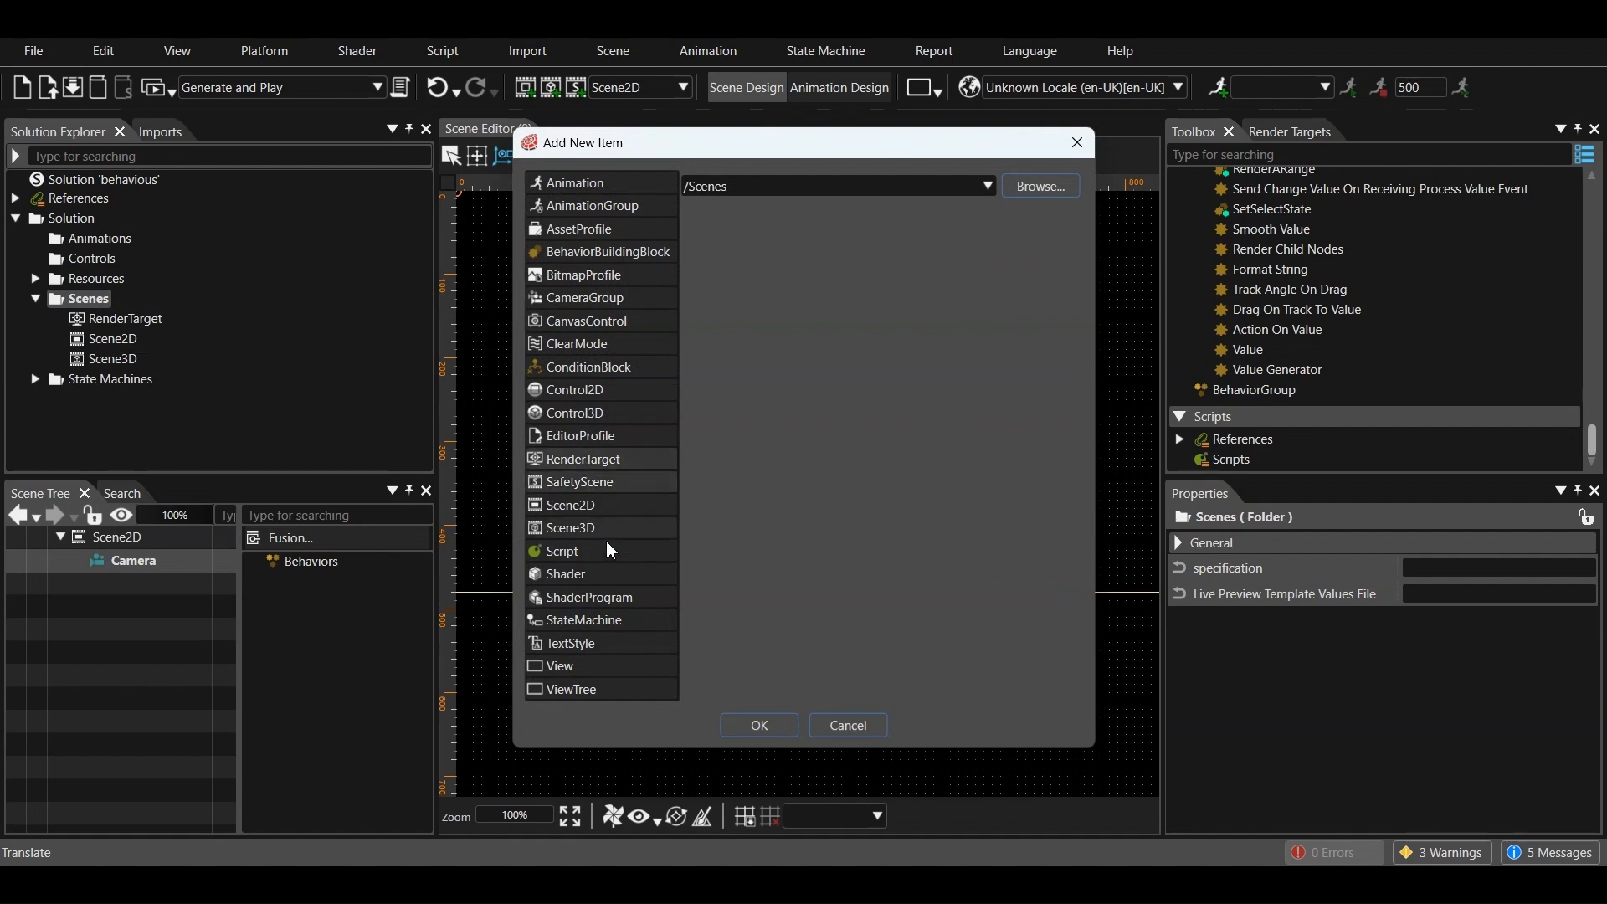
pyautogui.click(608, 506)
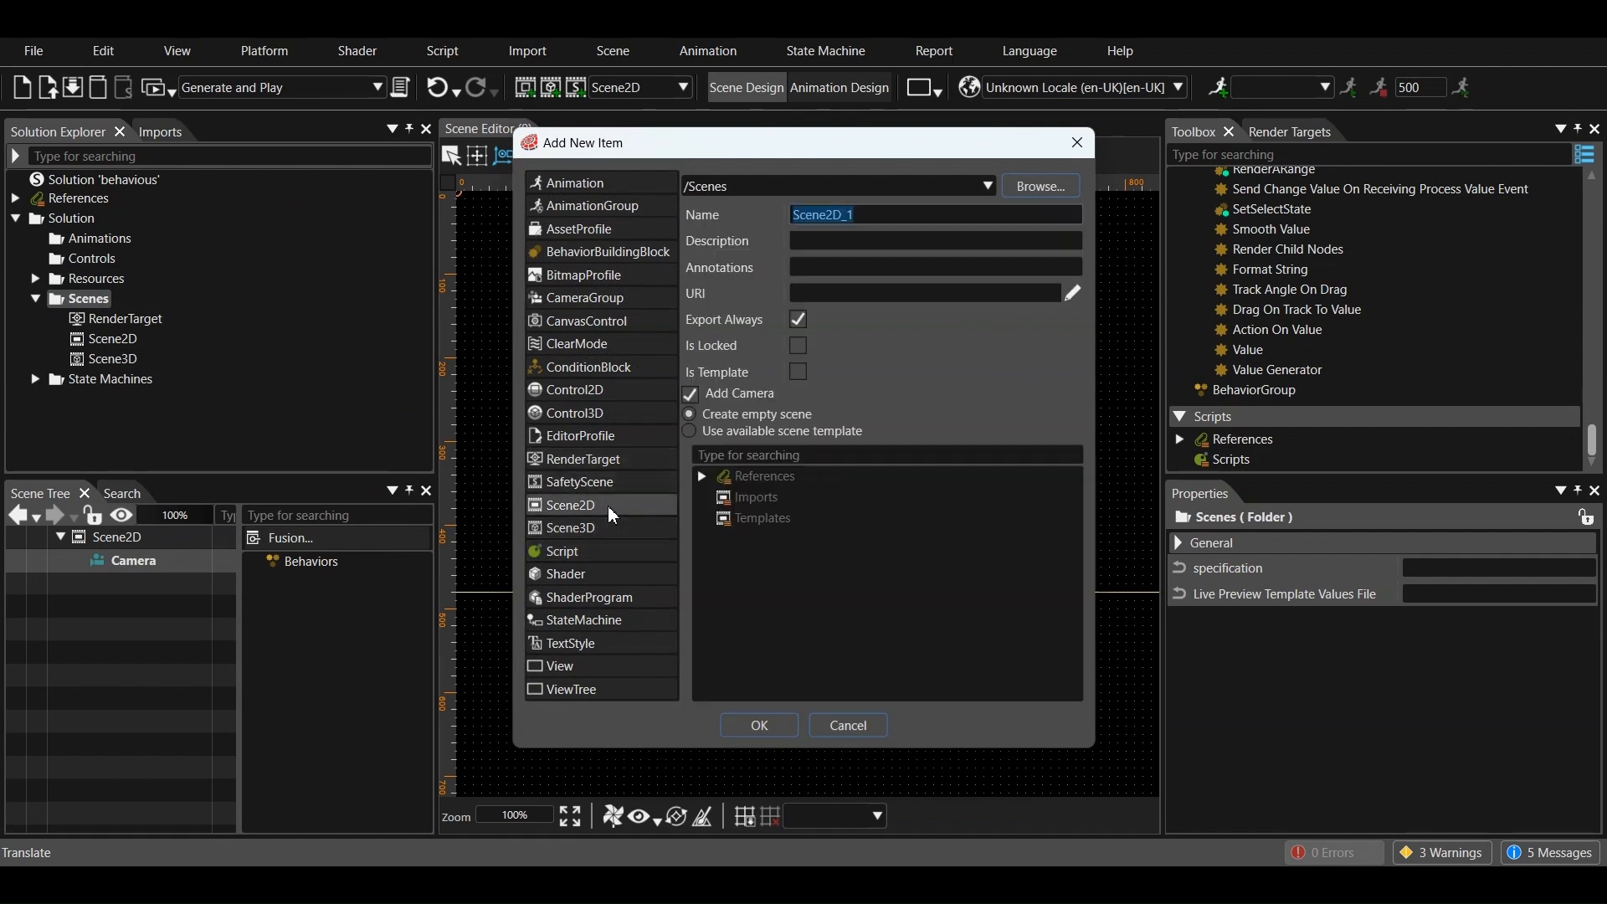
pyautogui.click(777, 728)
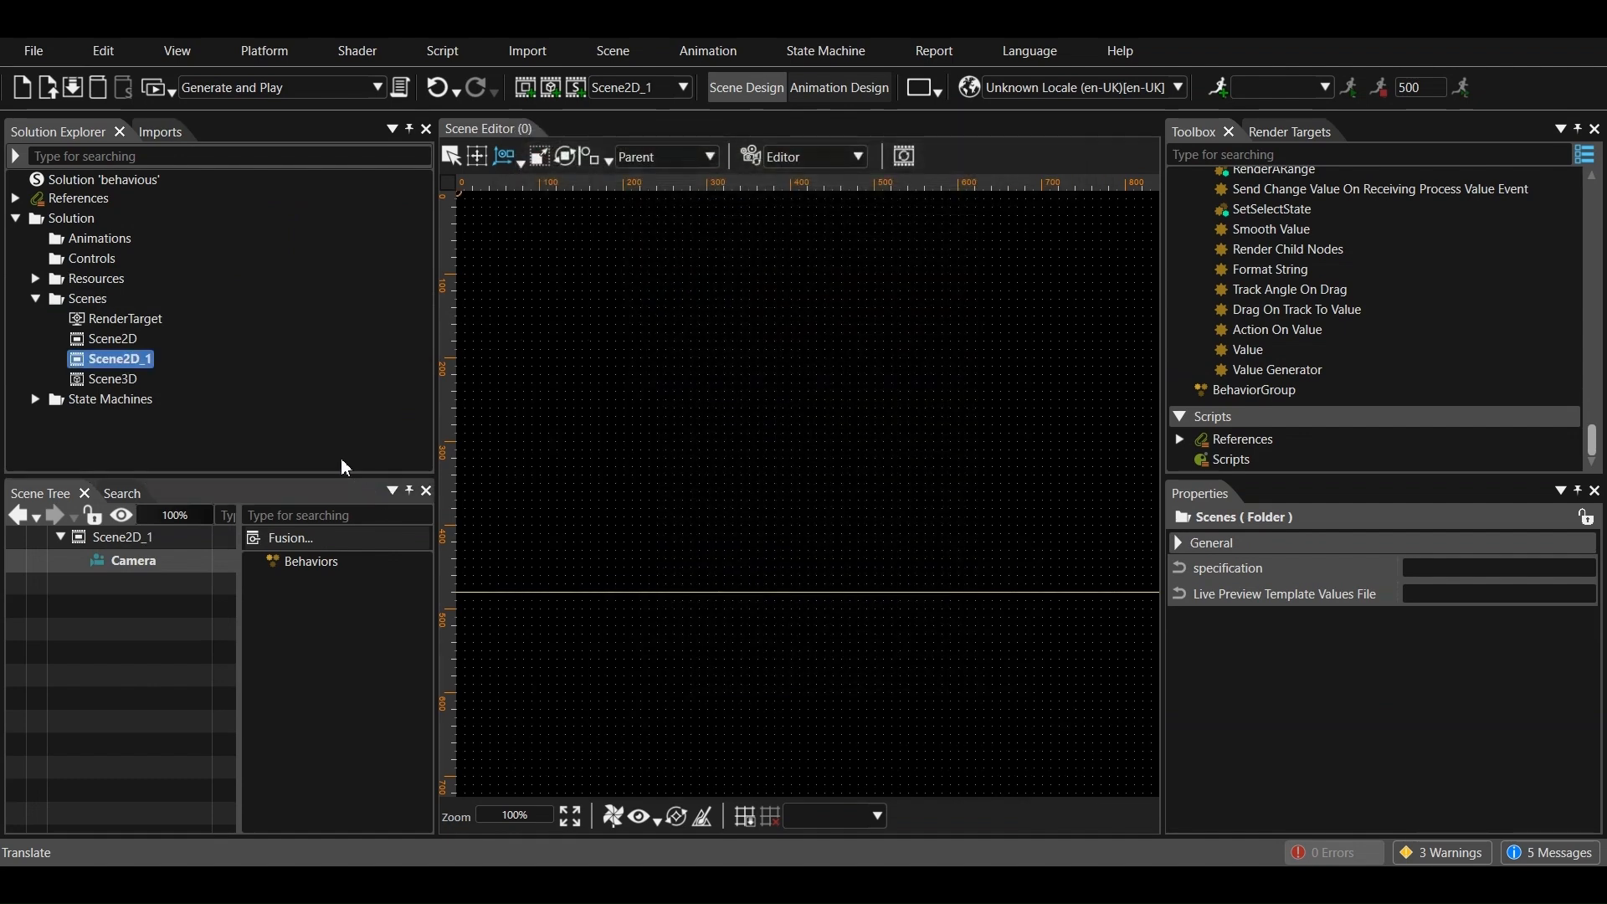
# Add another empty Scene2D item to the Scenes folder, named Scene2D_2 by default
pyautogui.rightClick(104, 301)
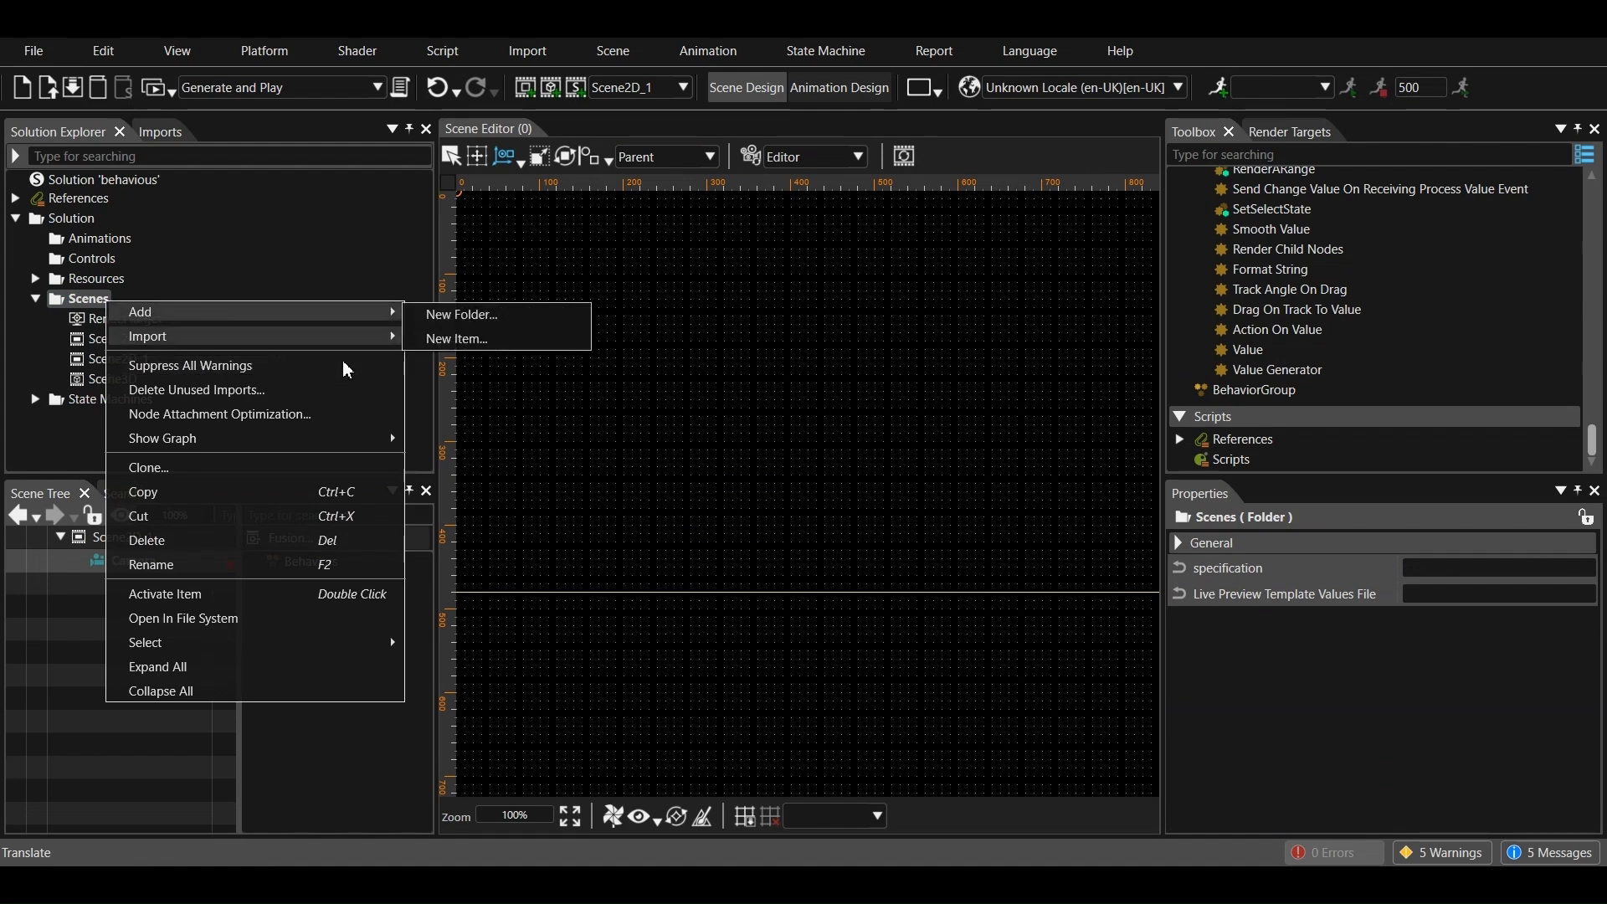
pyautogui.click(500, 338)
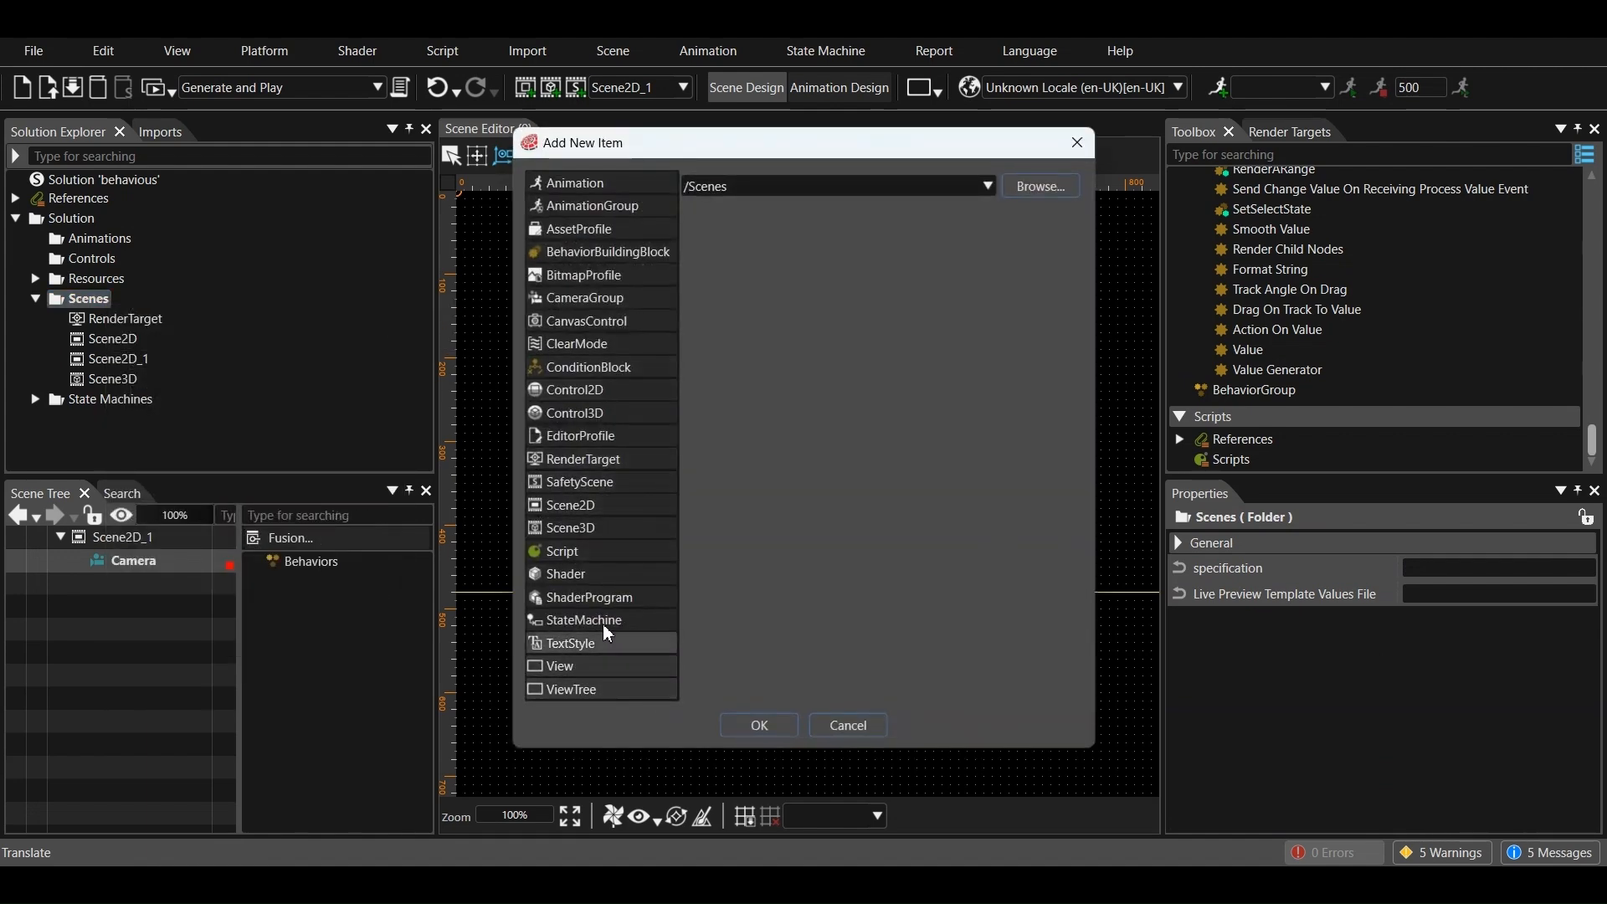
pyautogui.click(591, 506)
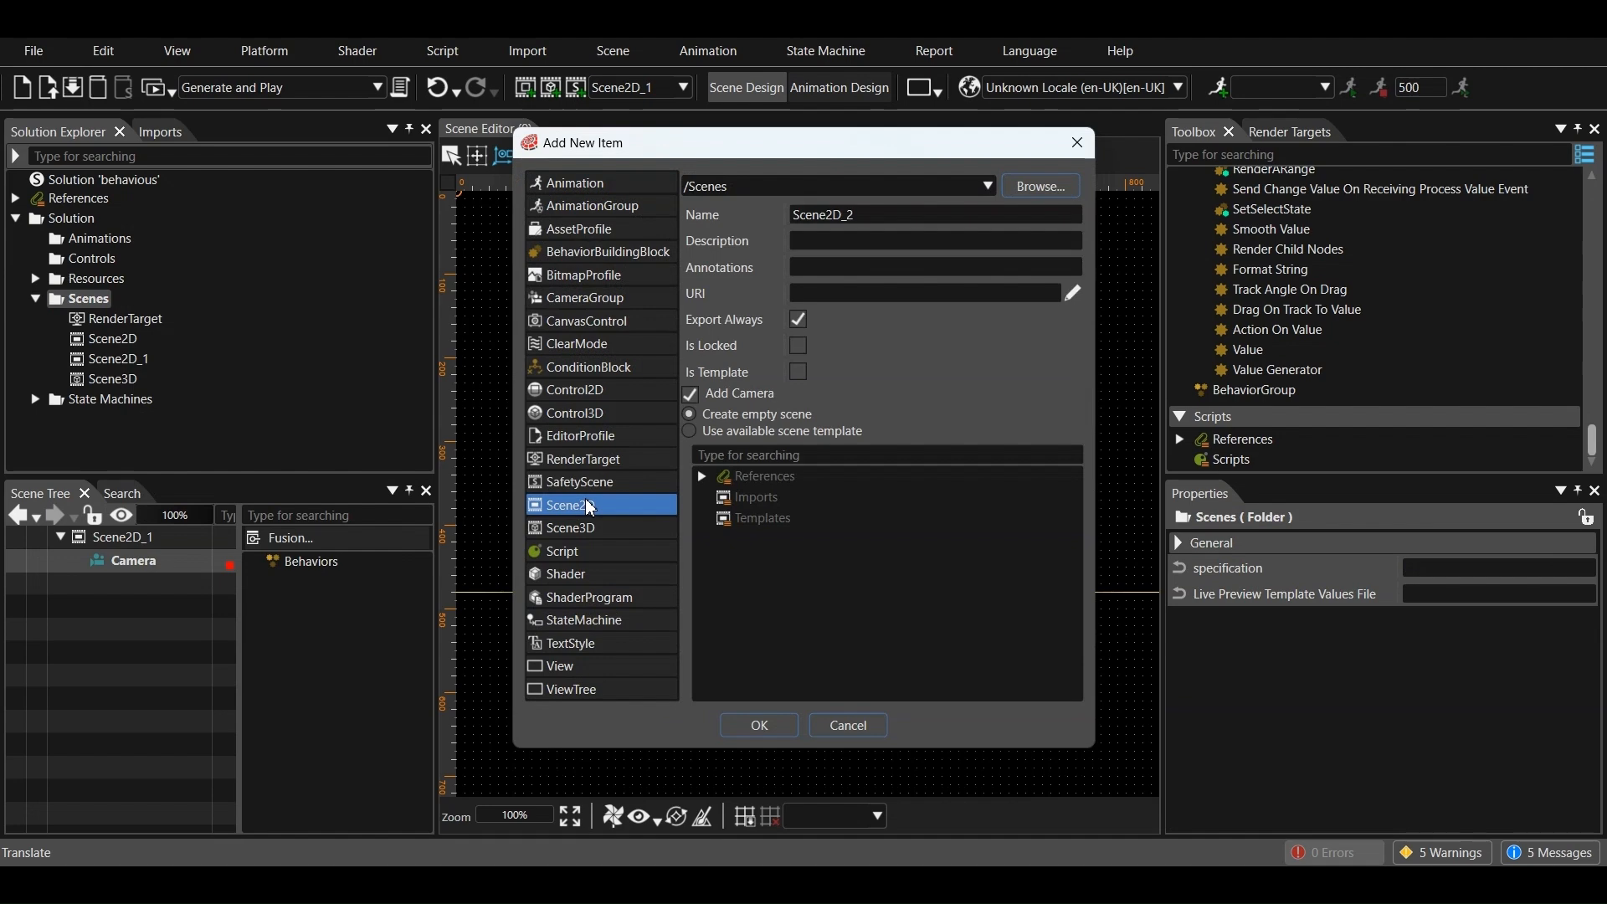
pyautogui.click(756, 723)
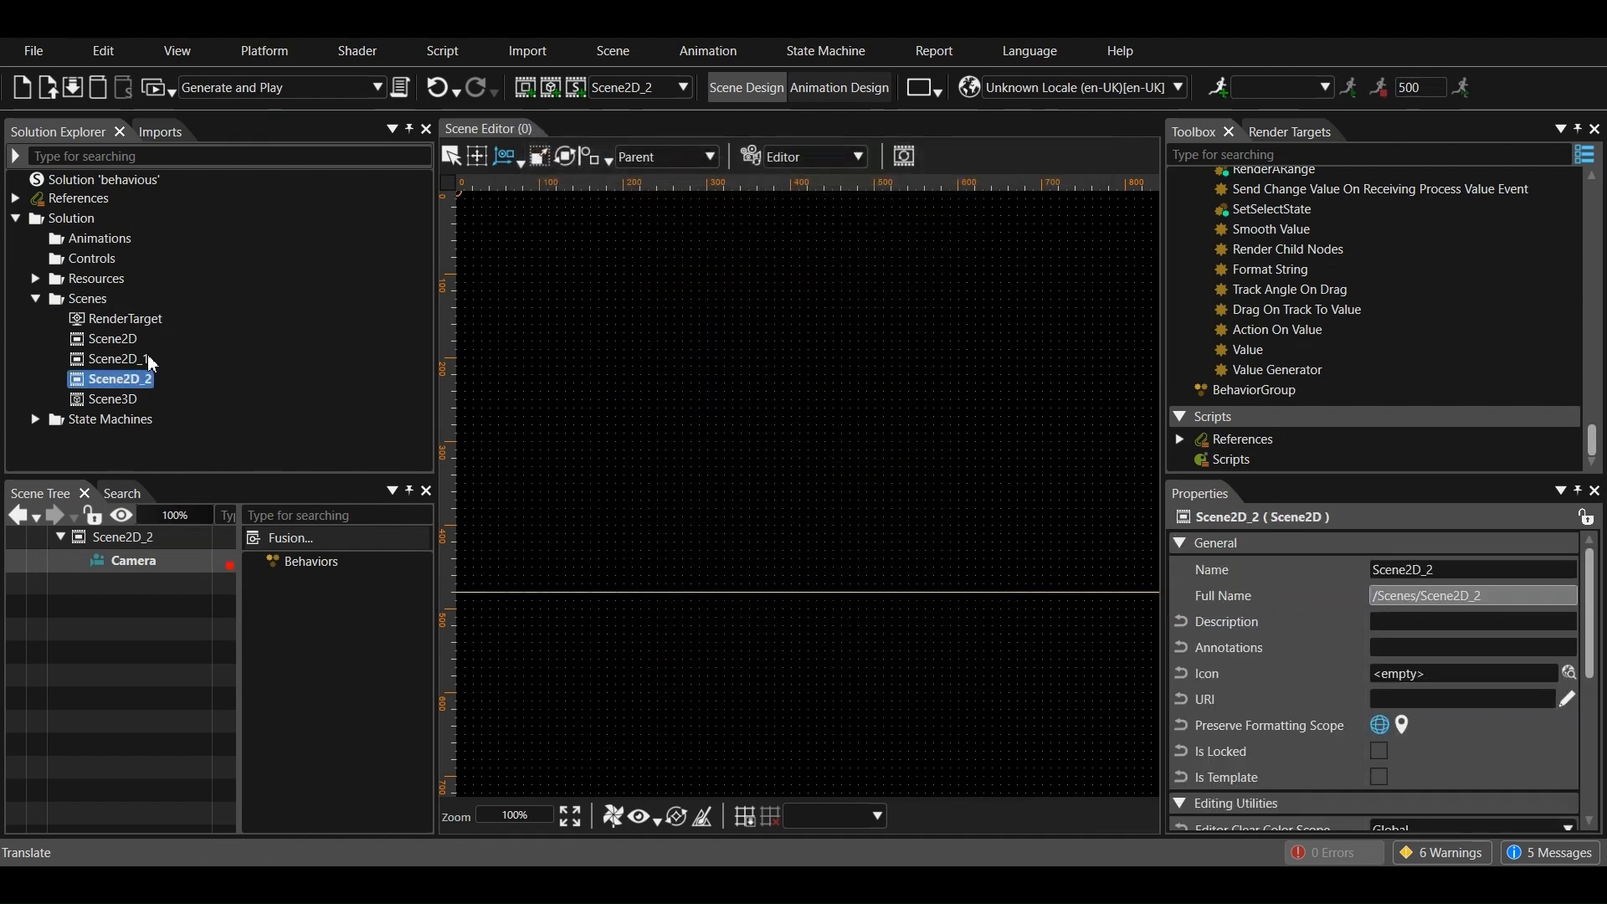
# Rename the original Scene2D scene to Scene2D_A in the Scenes folder
pyautogui.click(134, 339)
pyautogui.rightClick(137, 342)
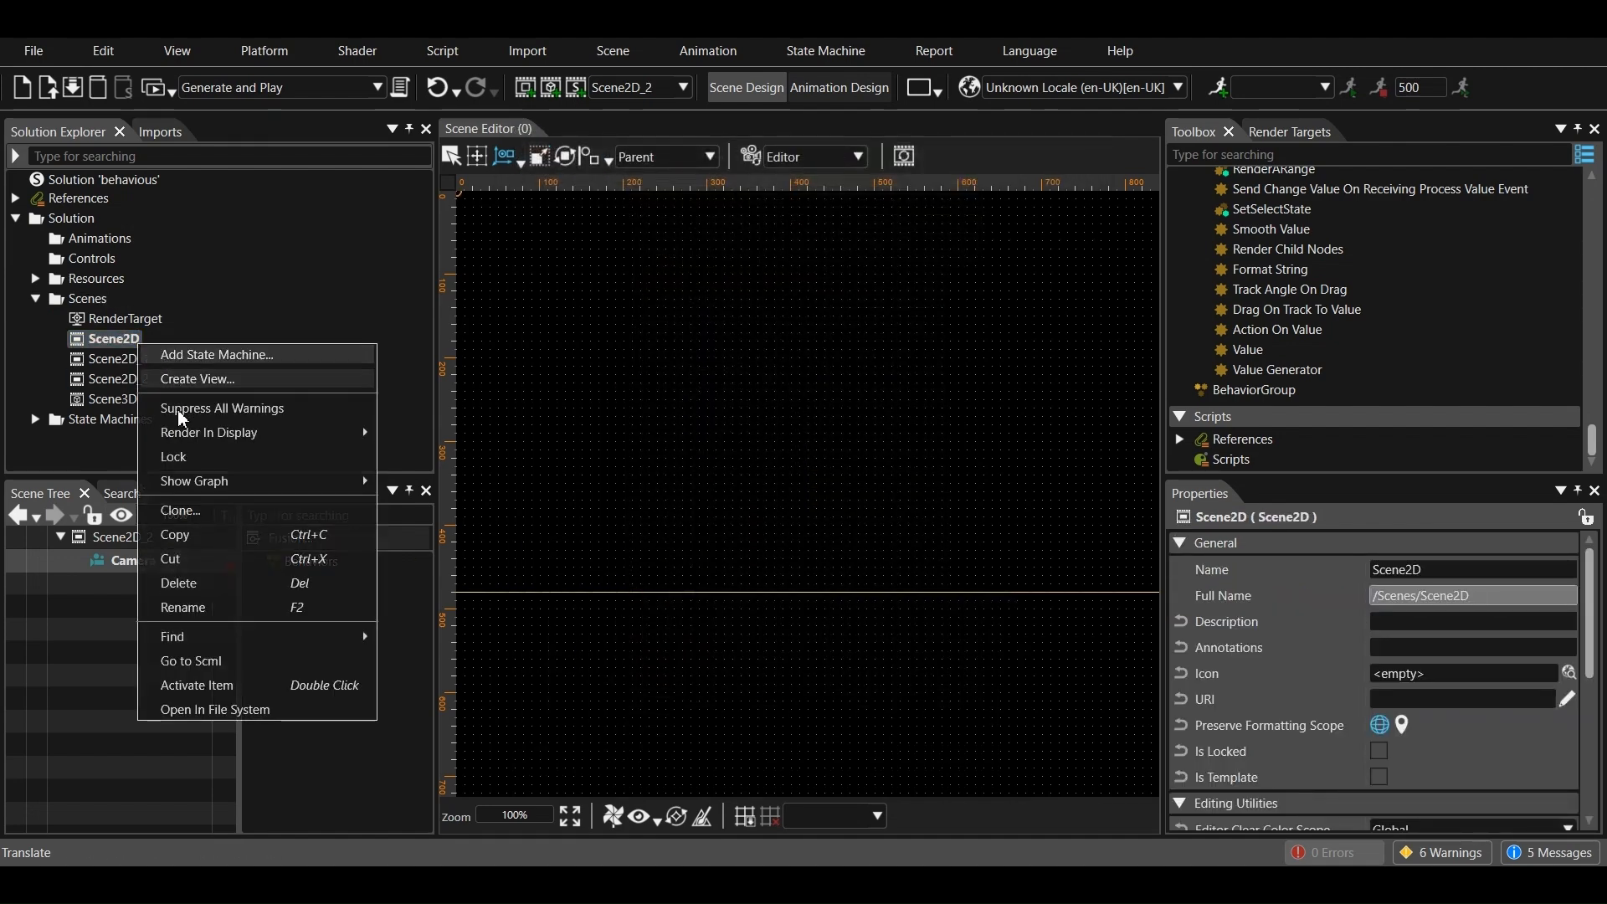
pyautogui.click(192, 606)
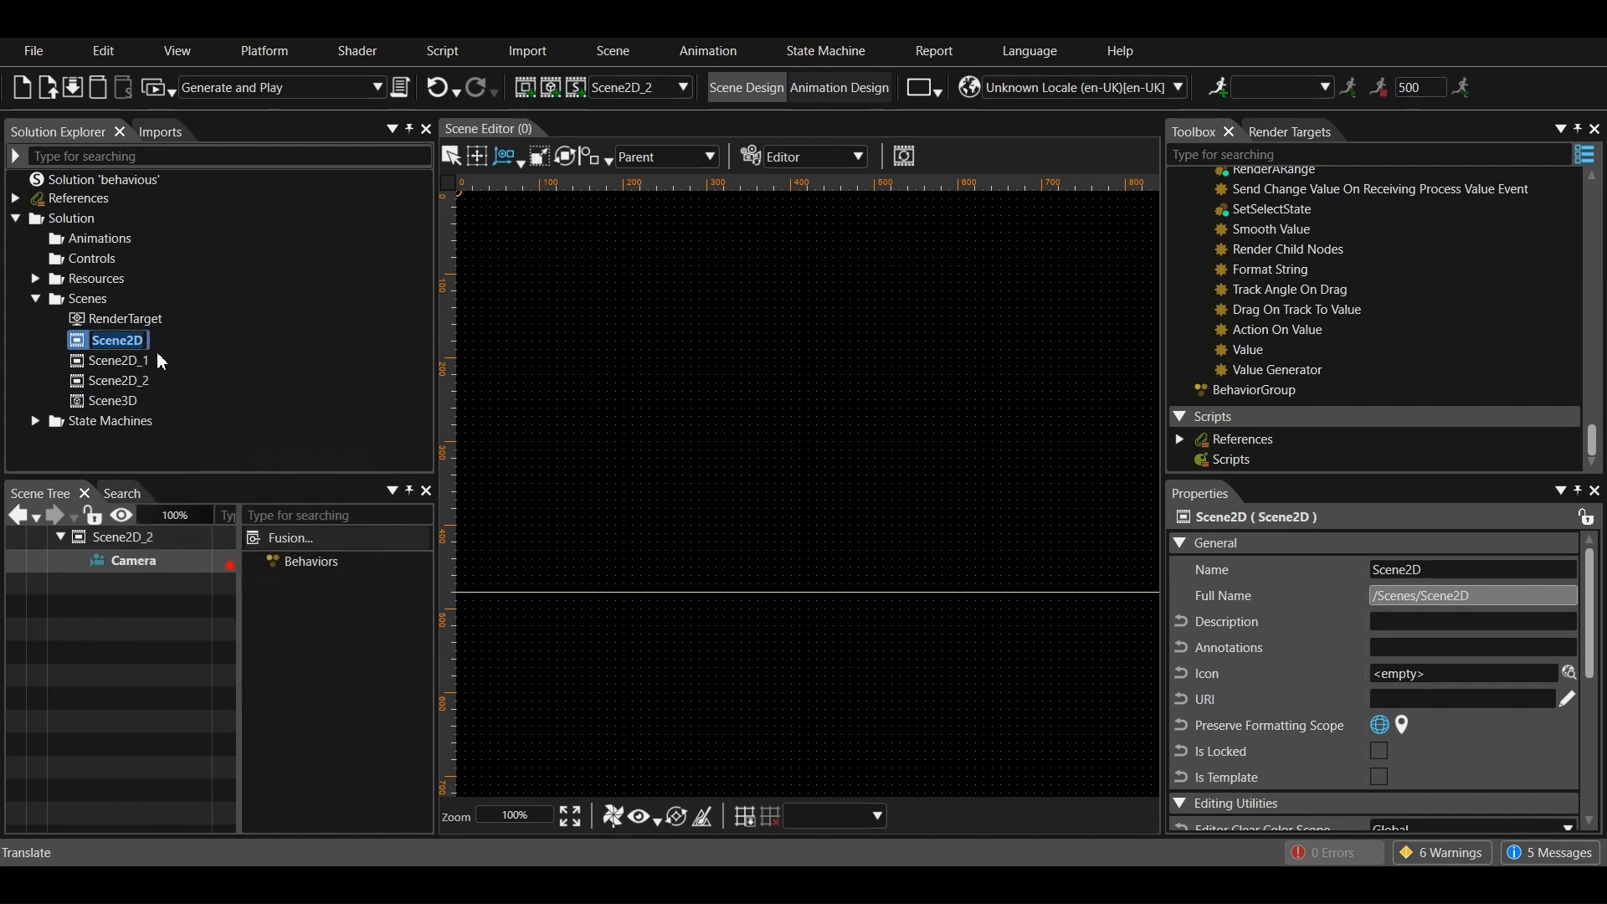
pyautogui.click(144, 339)
pyautogui.press('Return')
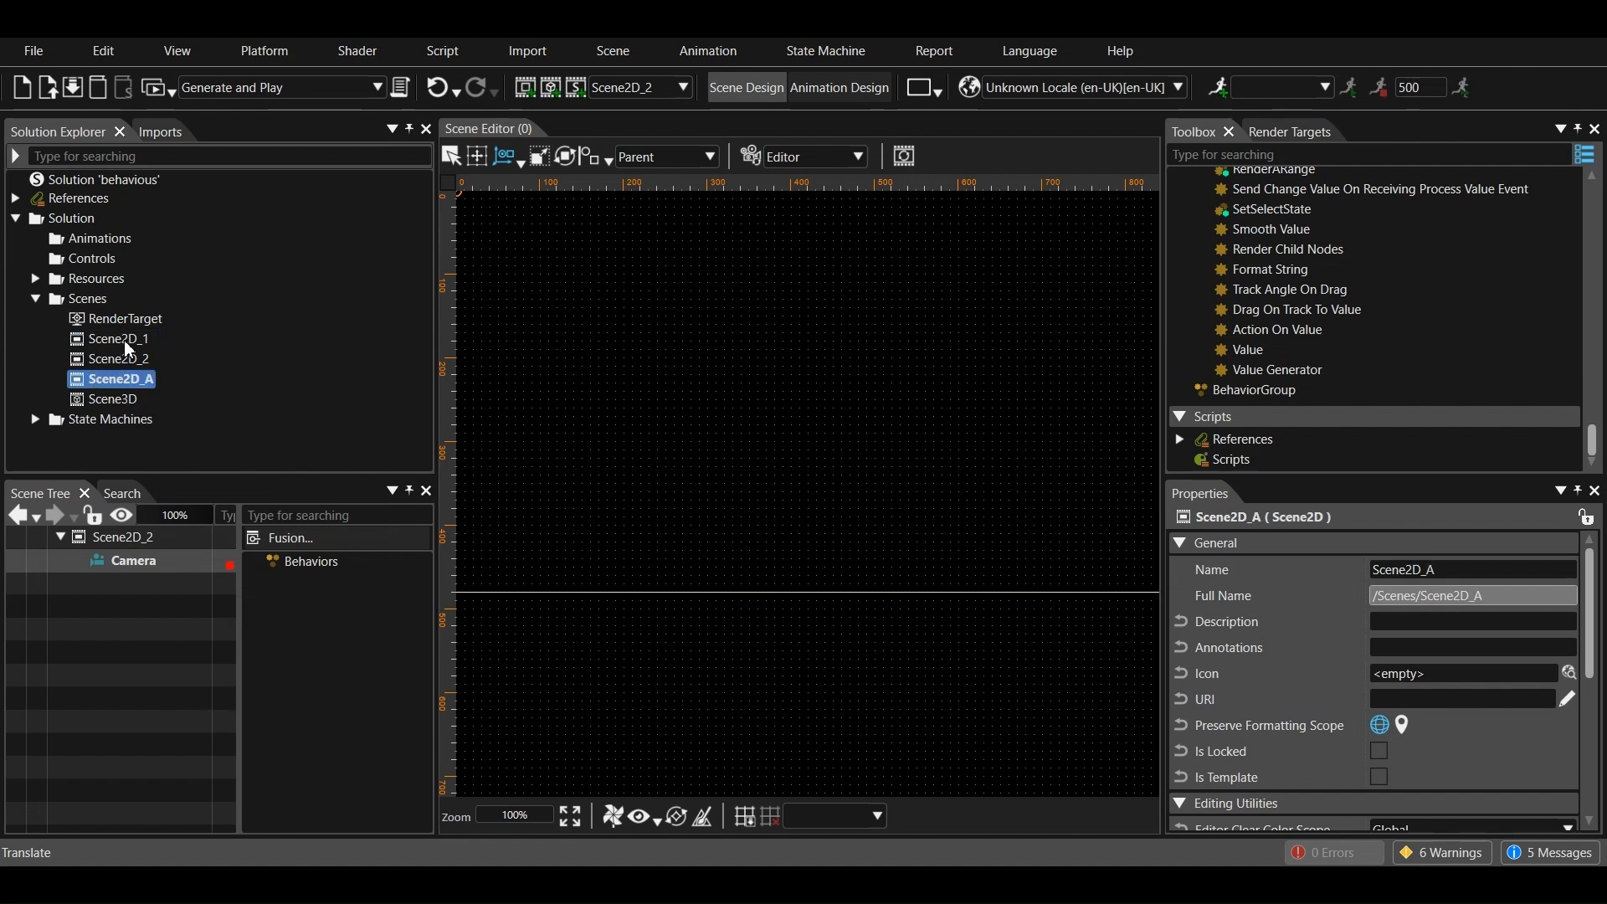
# Rename the Scene2D_1 scene to Scene2D_B
pyautogui.click(124, 340)
pyautogui.rightClick(124, 339)
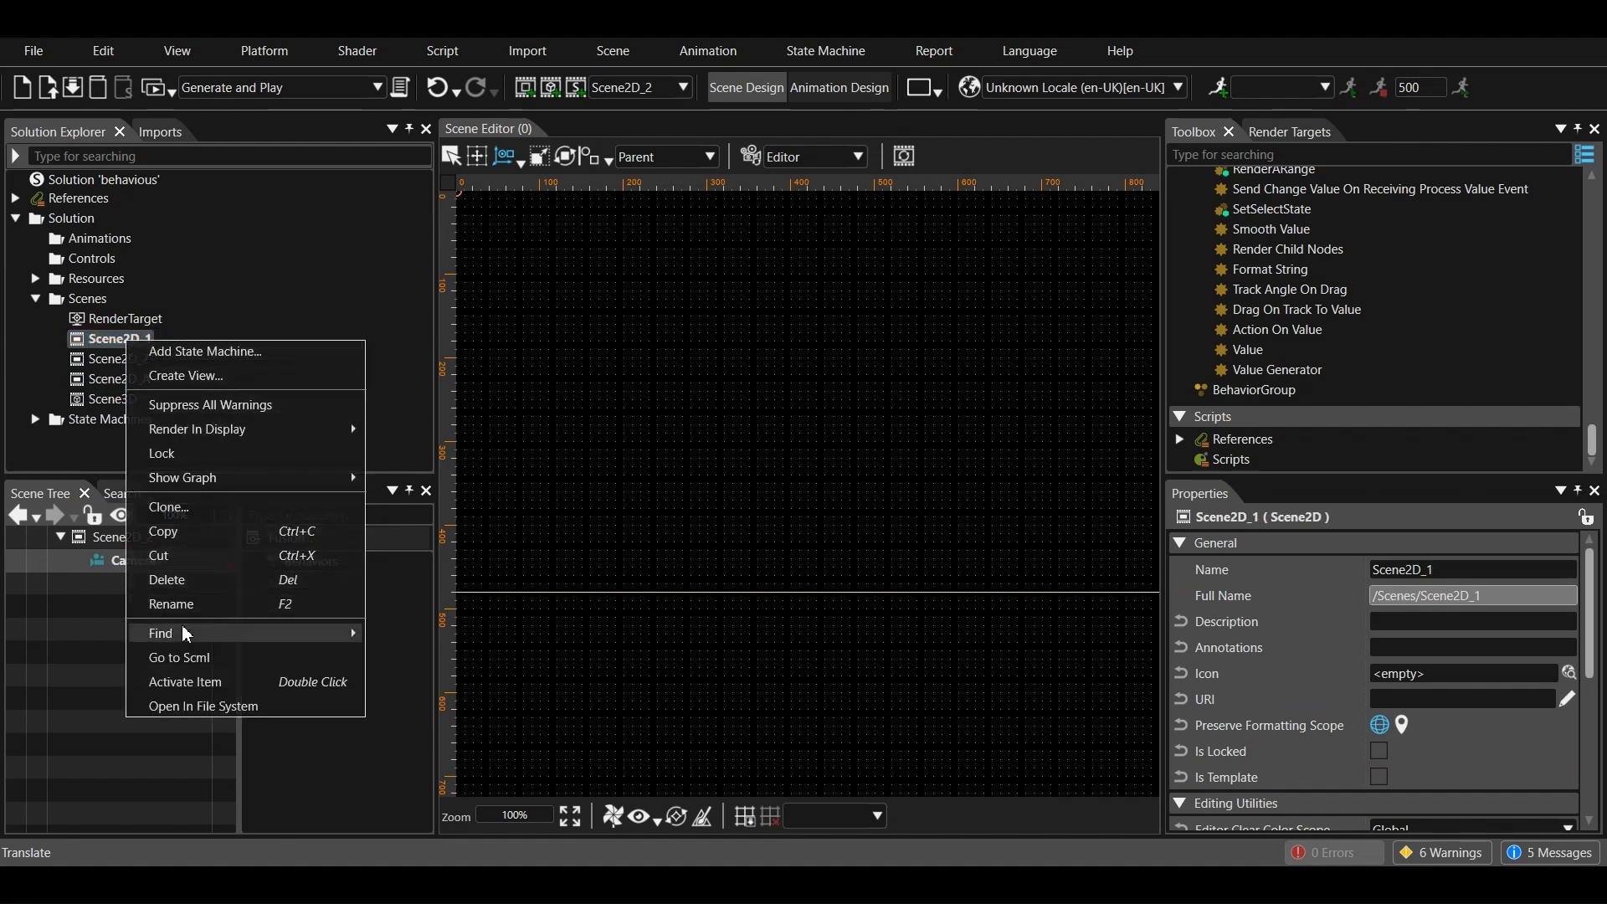
pyautogui.click(171, 604)
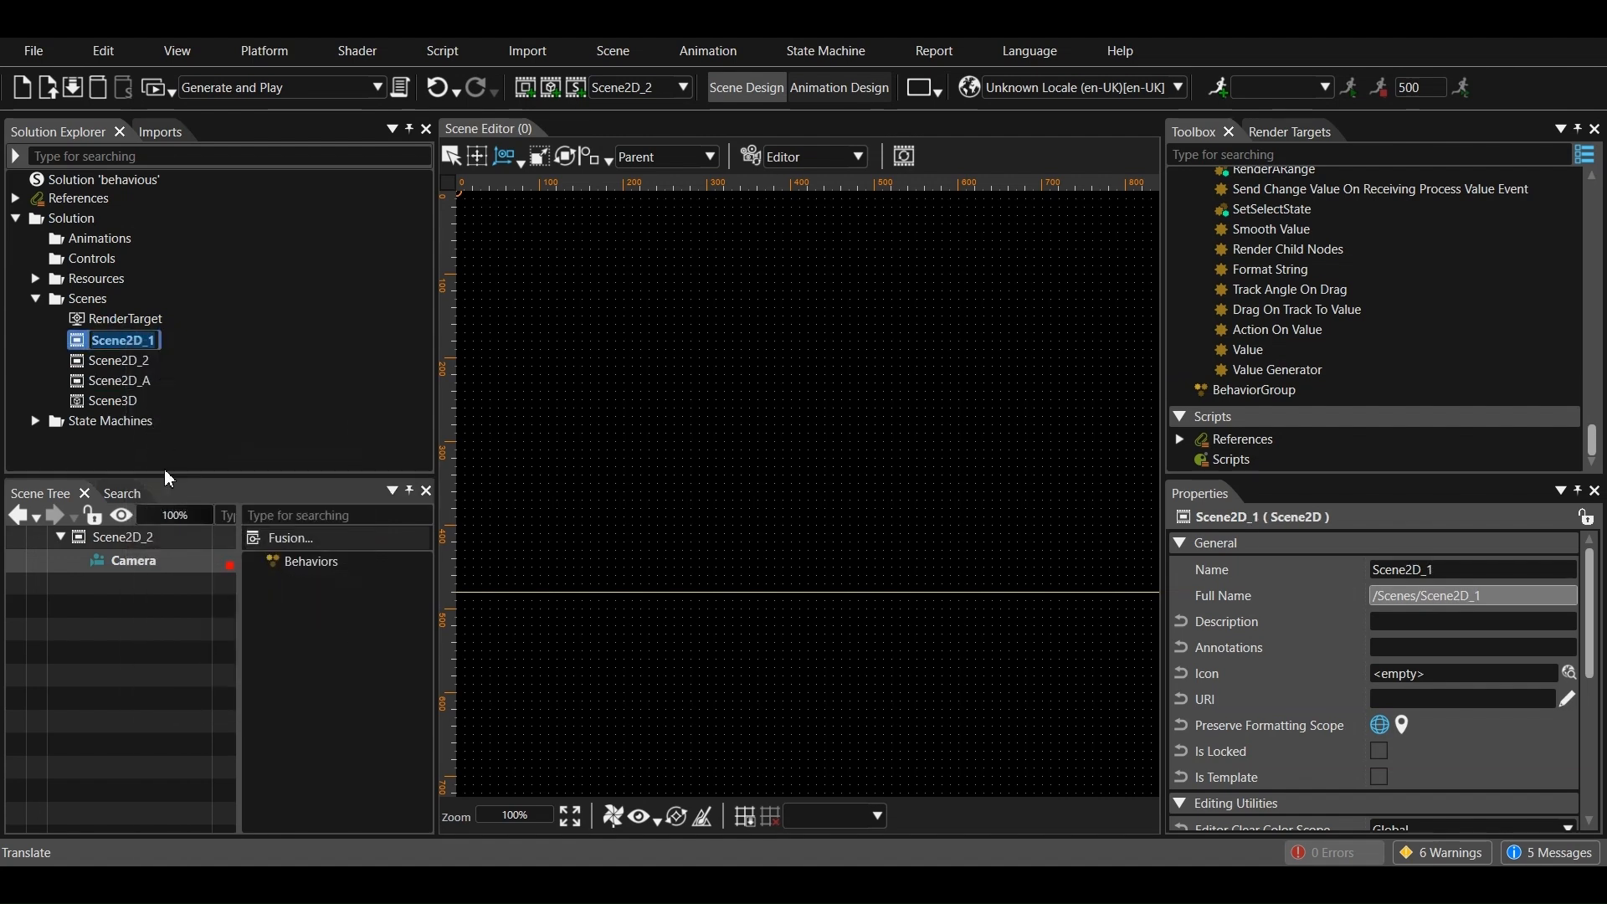
pyautogui.click(159, 348)
pyautogui.press('BackSpace')
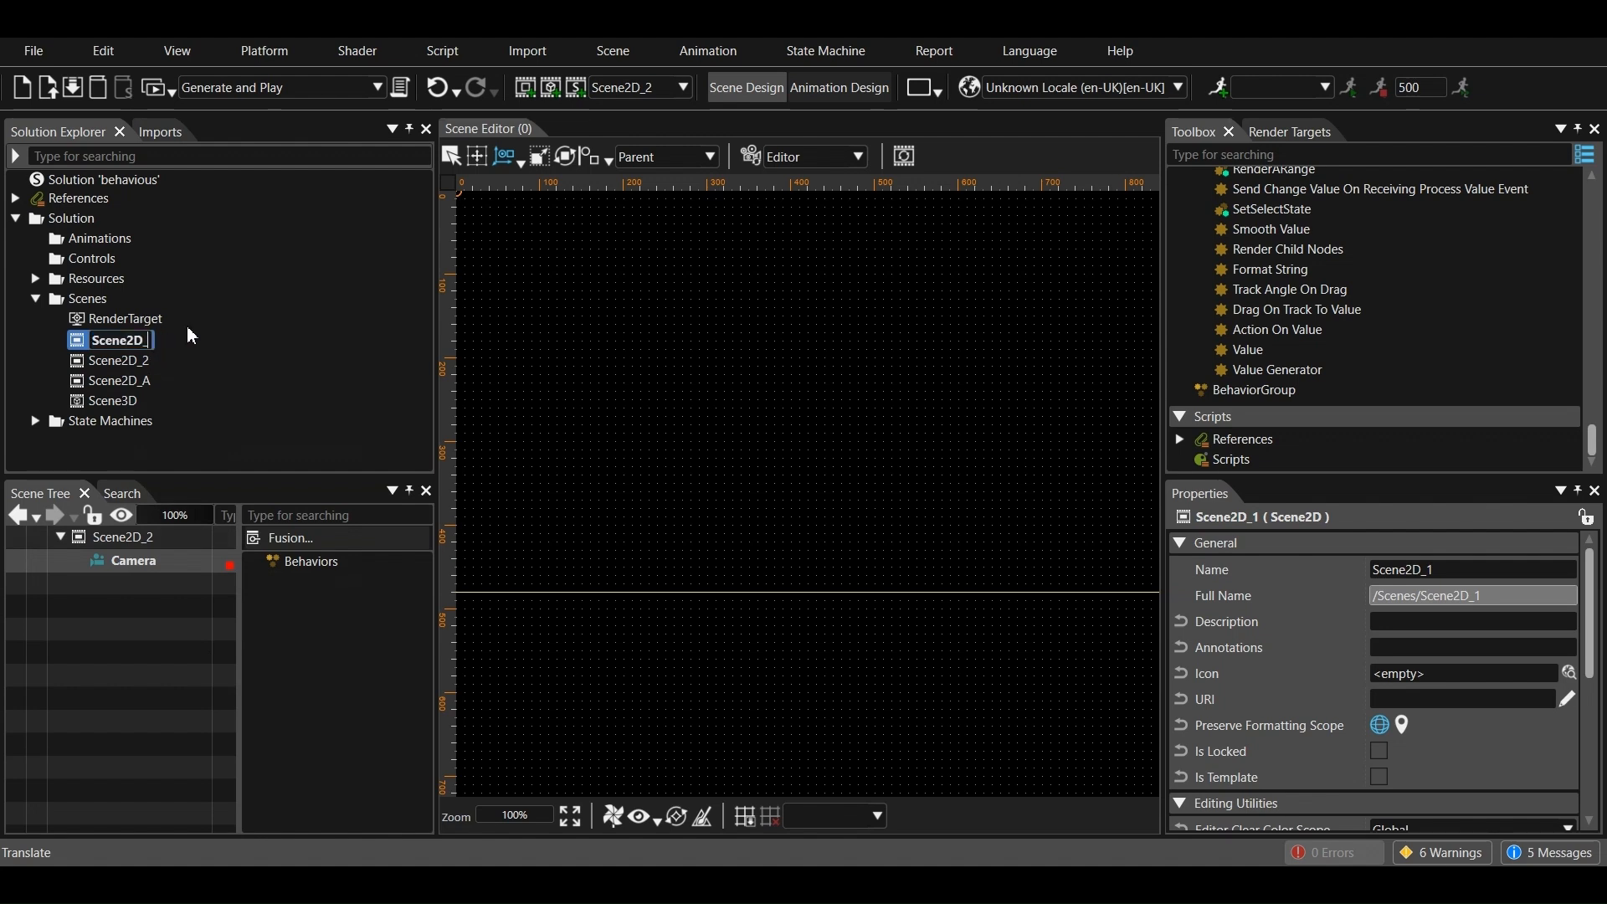
pyautogui.write('B')
pyautogui.press('Return')
# Rename the Scene2D_2 scene to Scene2D_C
pyautogui.click(131, 339)
pyautogui.rightClick(131, 339)
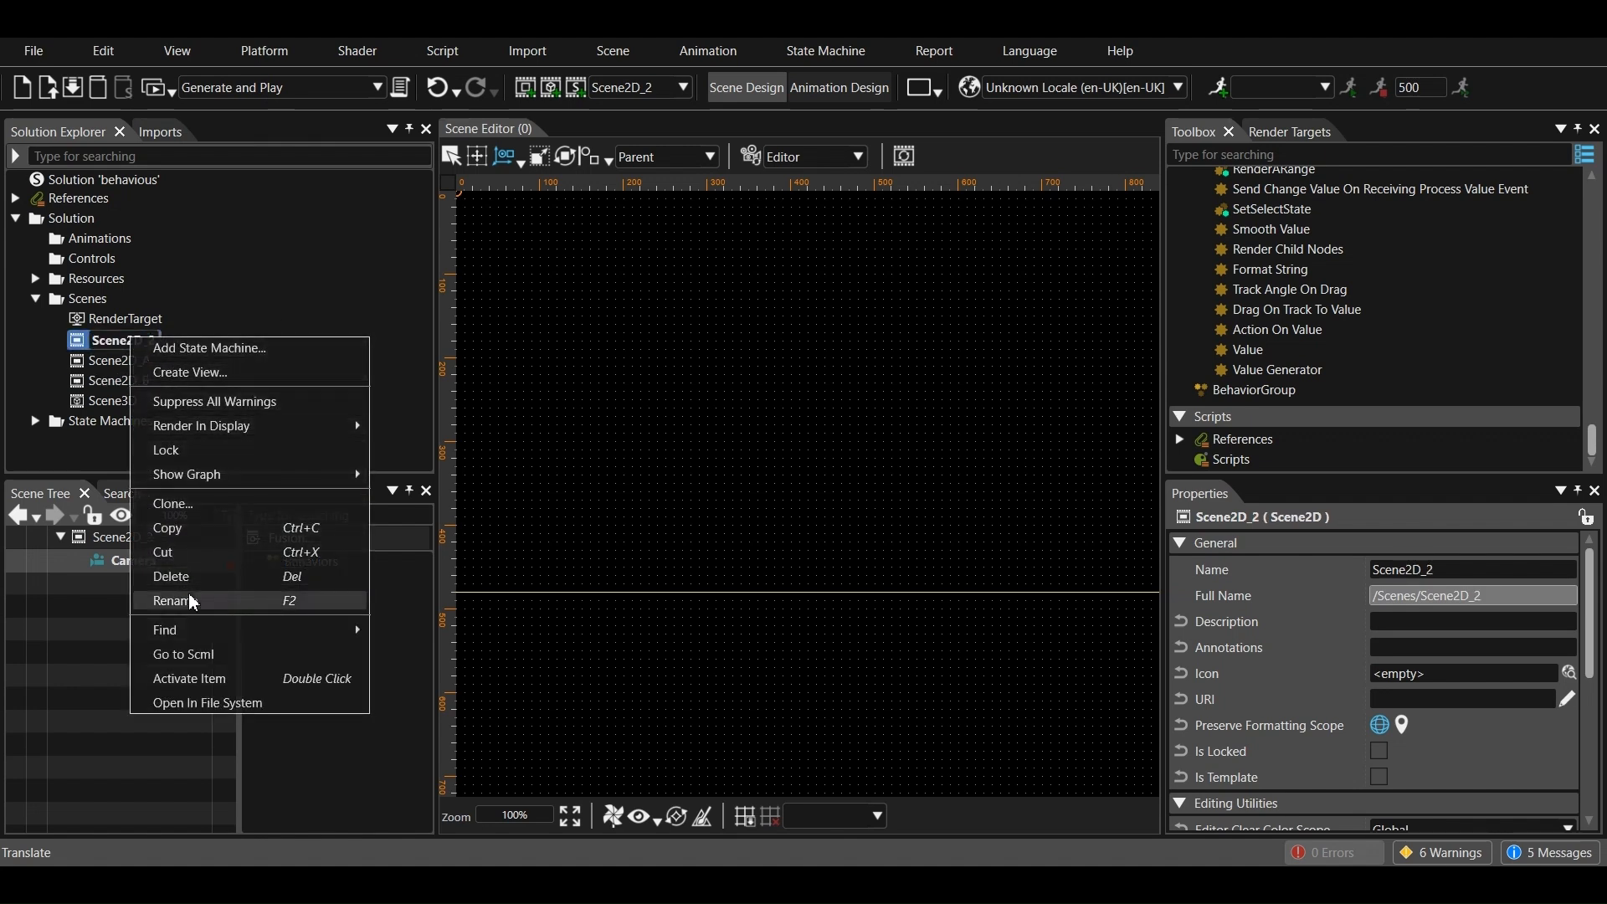
pyautogui.click(176, 600)
pyautogui.press('End')
pyautogui.press('BackSpace')
pyautogui.write('C')
pyautogui.press('Return')
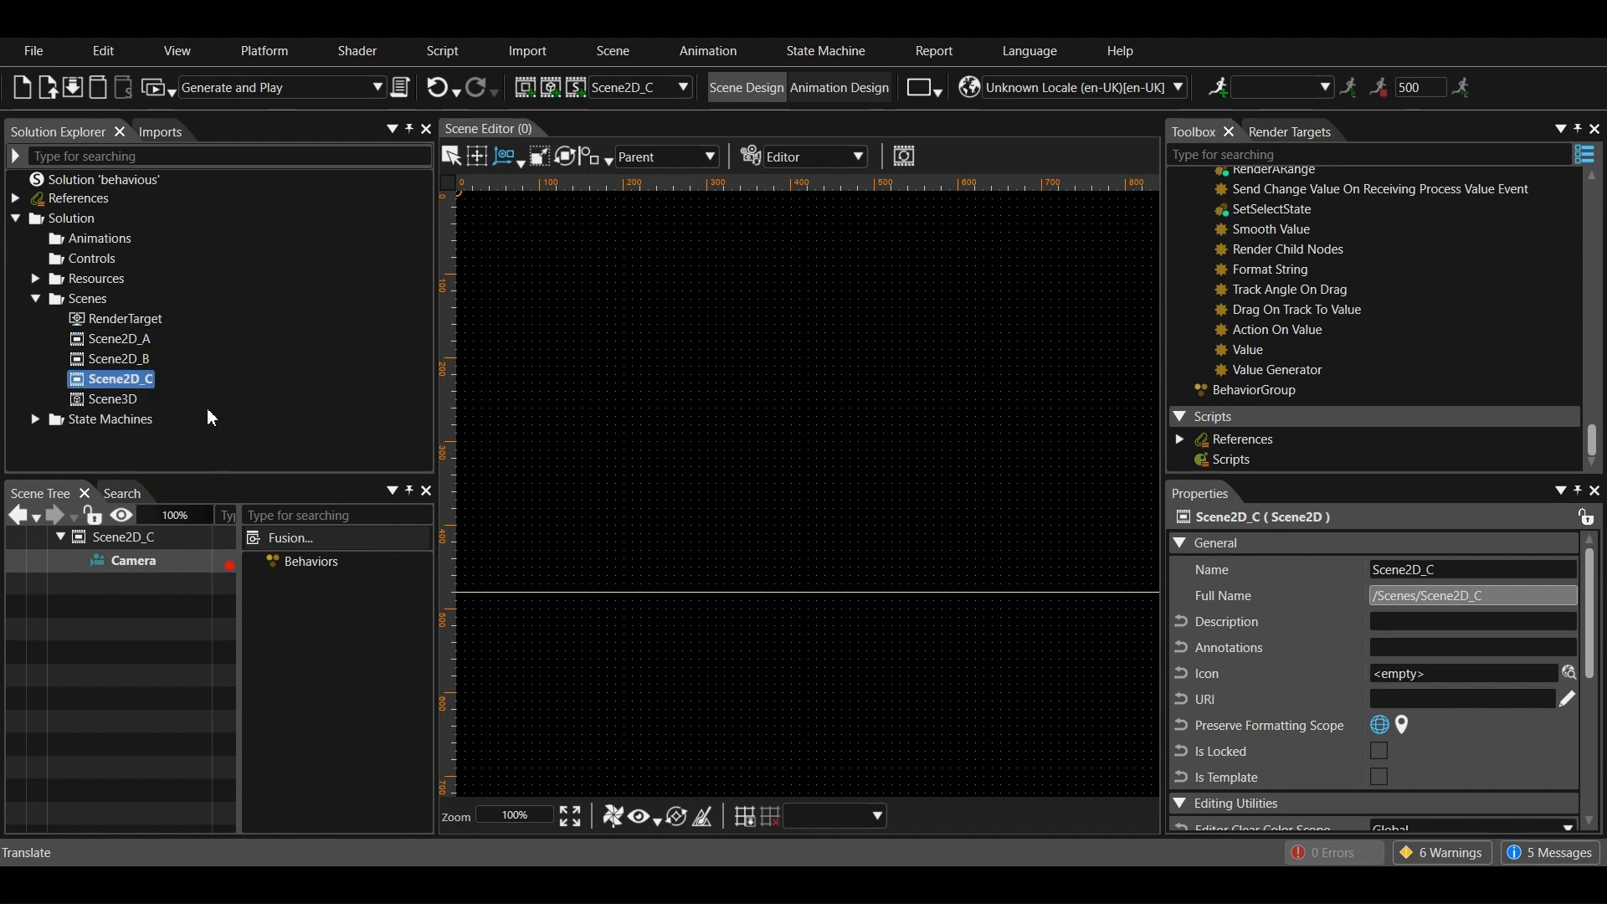
# Add a Solid Color node from the 2D nodes to the scene tree of Scene2D_C
pyautogui.click(146, 344)
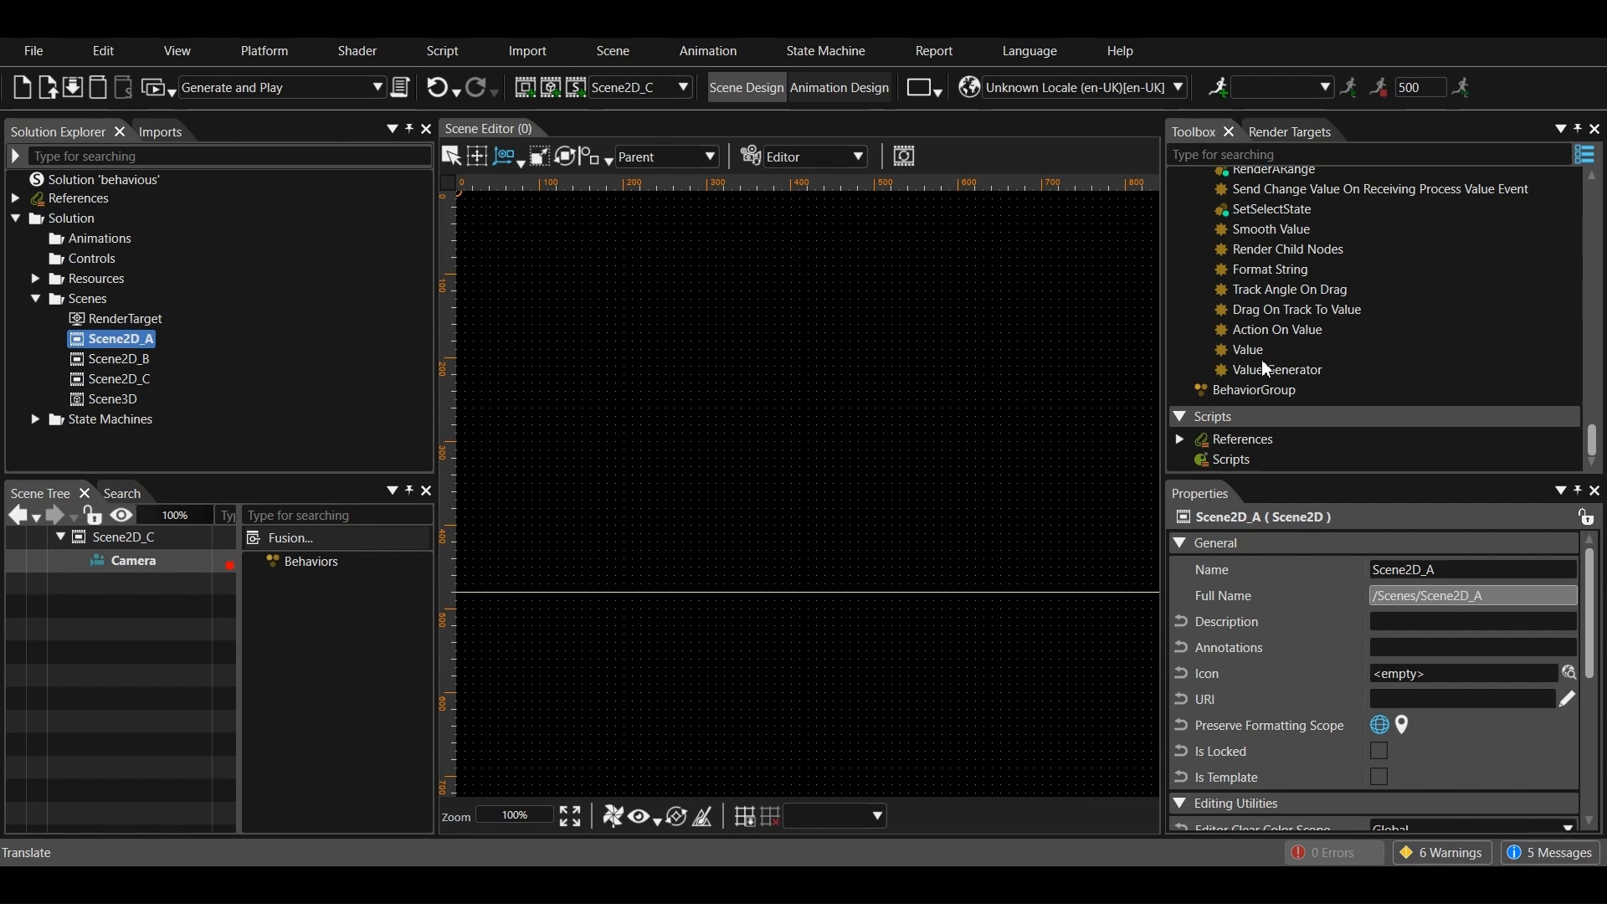
pyautogui.scroll(15, 1266, 369)
pyautogui.scroll(12, 1270, 348)
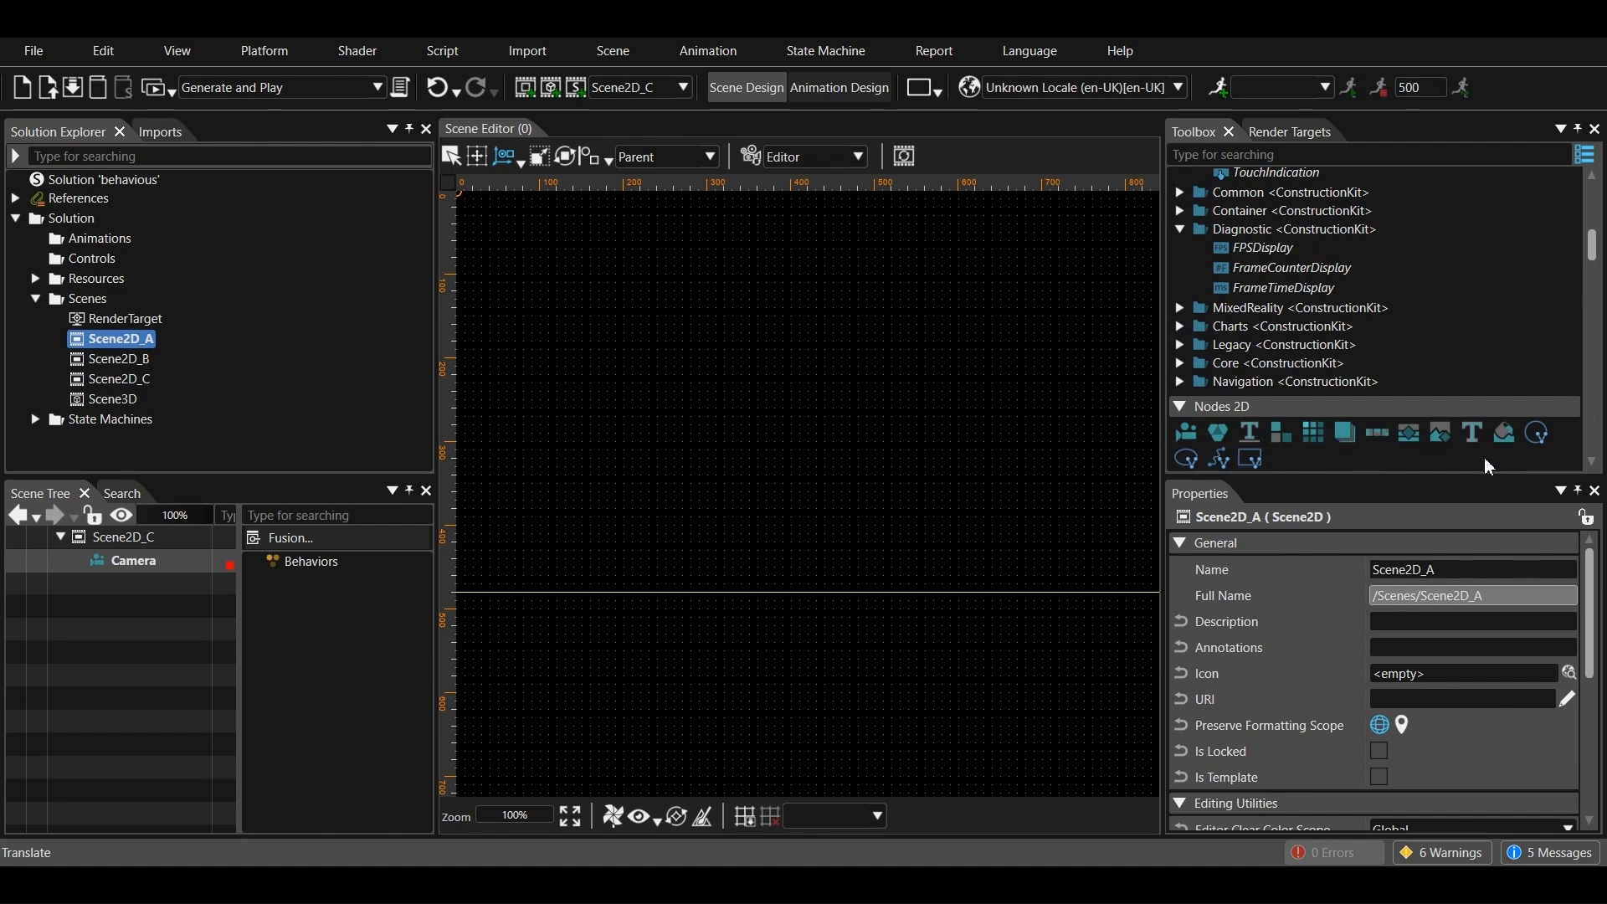
pyautogui.moveTo(1508, 441); pyautogui.dragTo(103, 632)
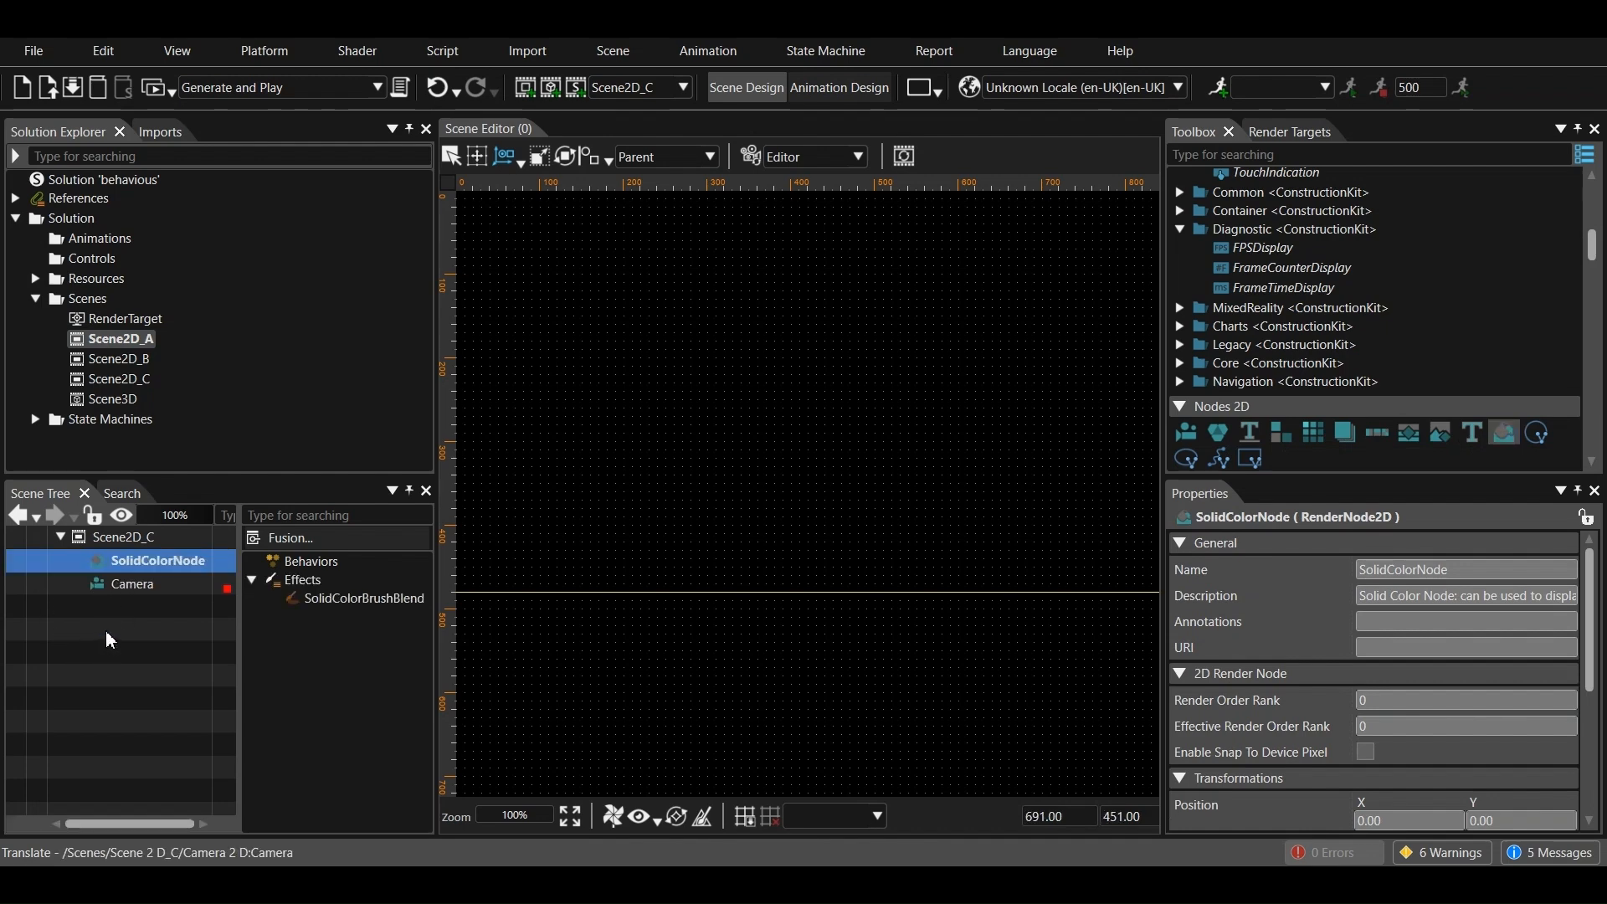
# Add a Slider control to the scene tree of Scene2D_C
pyautogui.scroll(-6, 1230, 319)
pyautogui.scroll(-2, 1236, 316)
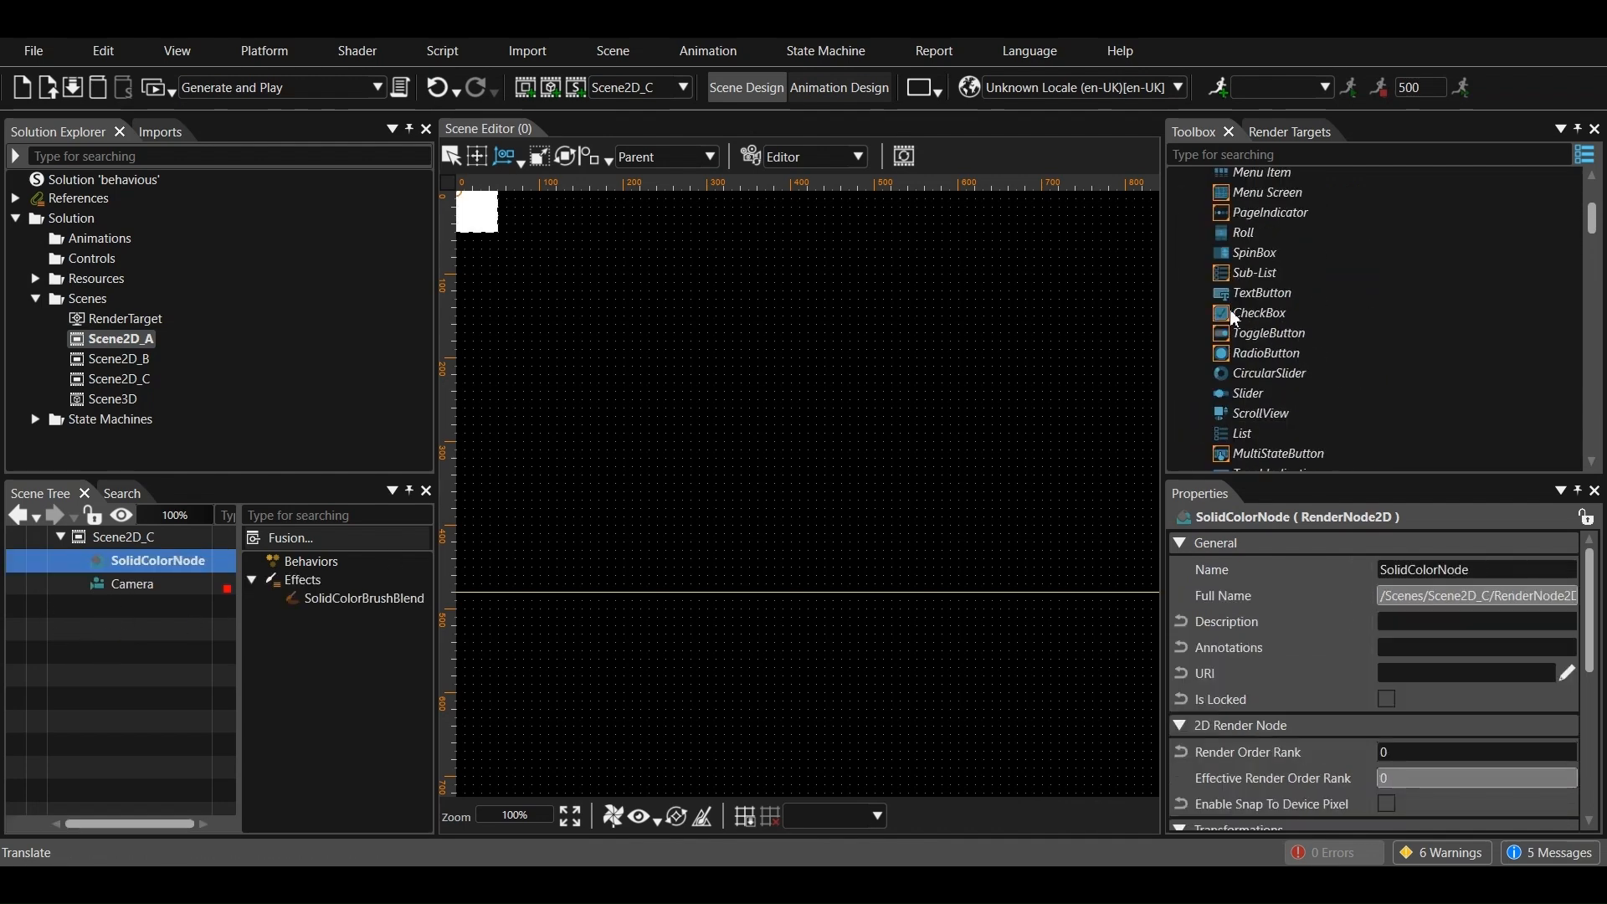
pyautogui.moveTo(1241, 400); pyautogui.dragTo(108, 656)
pyautogui.click(173, 562)
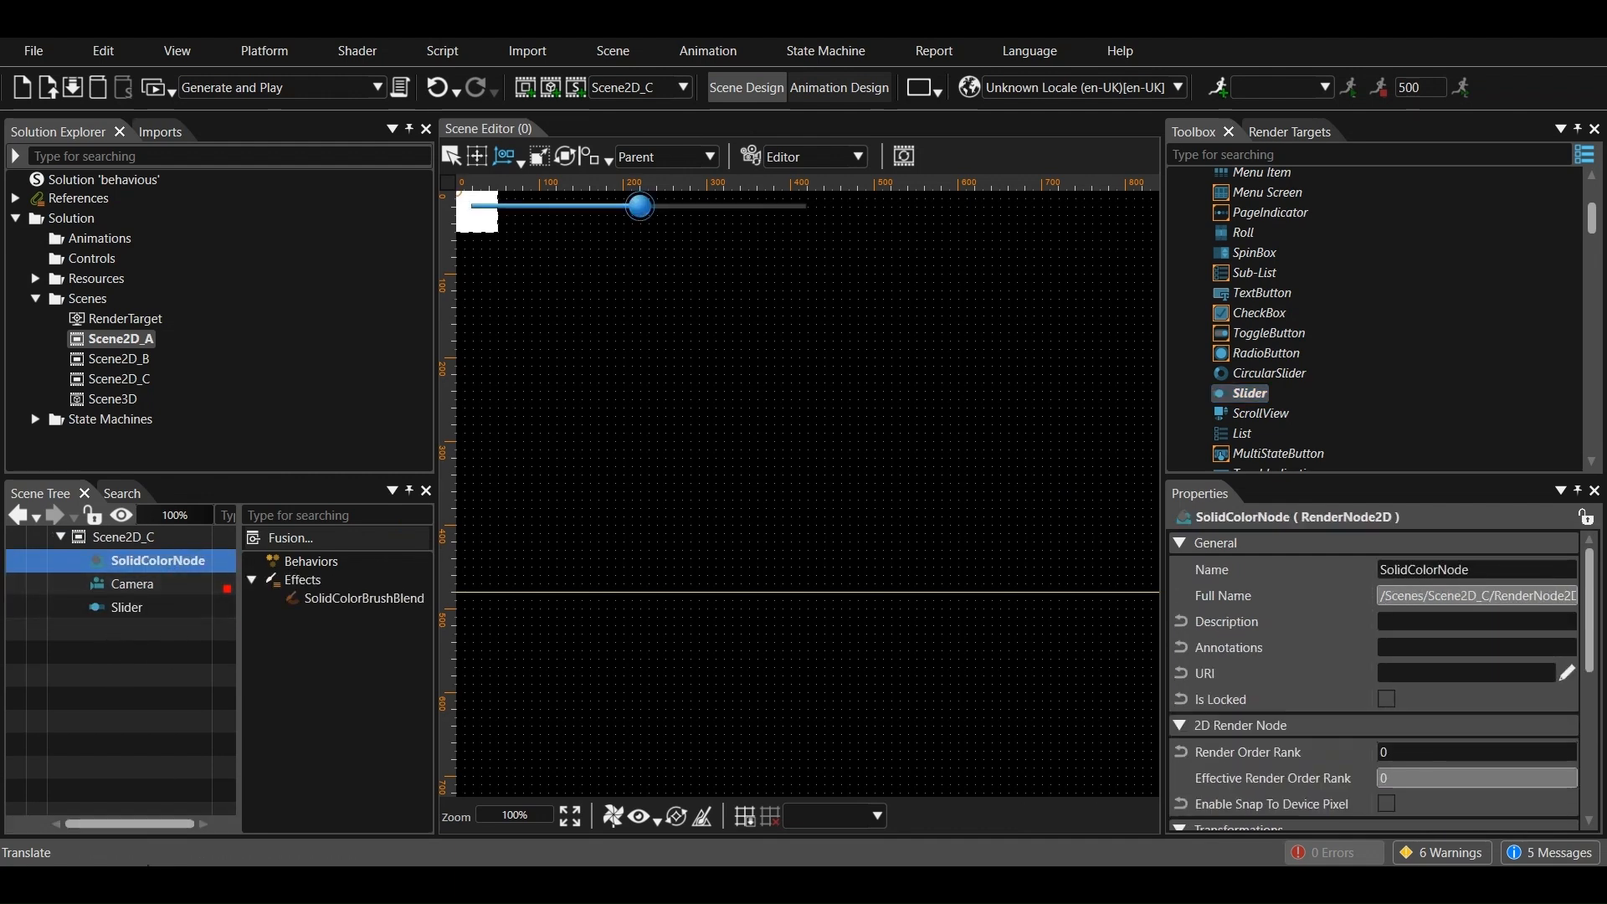
pyautogui.click(853, 157)
pyautogui.click(836, 185)
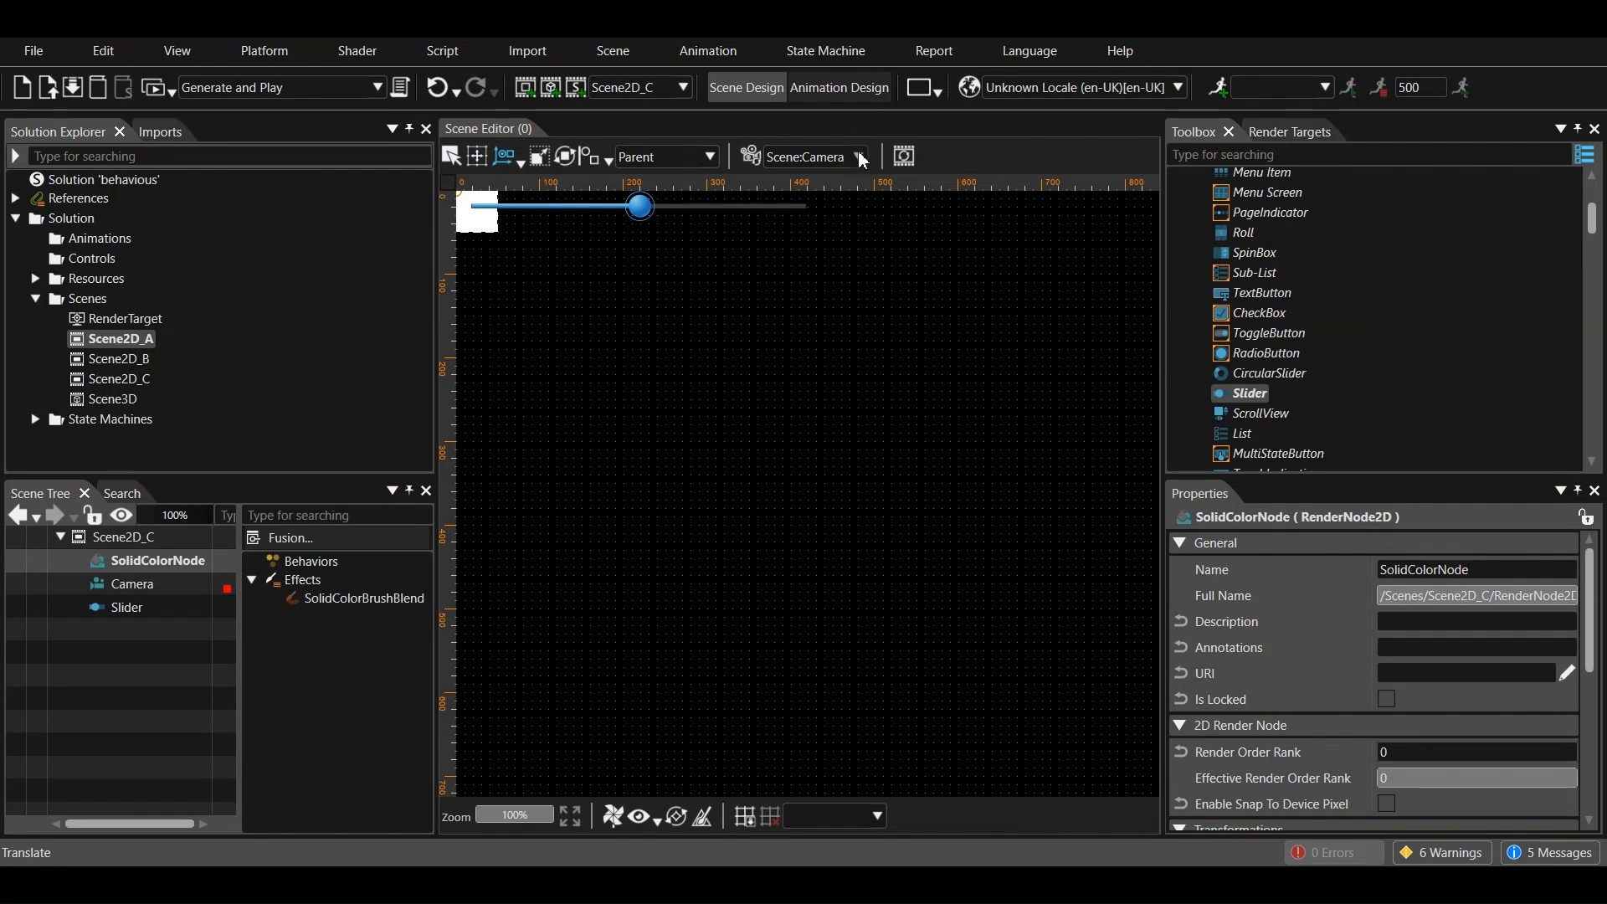
pyautogui.click(860, 158)
pyautogui.click(825, 179)
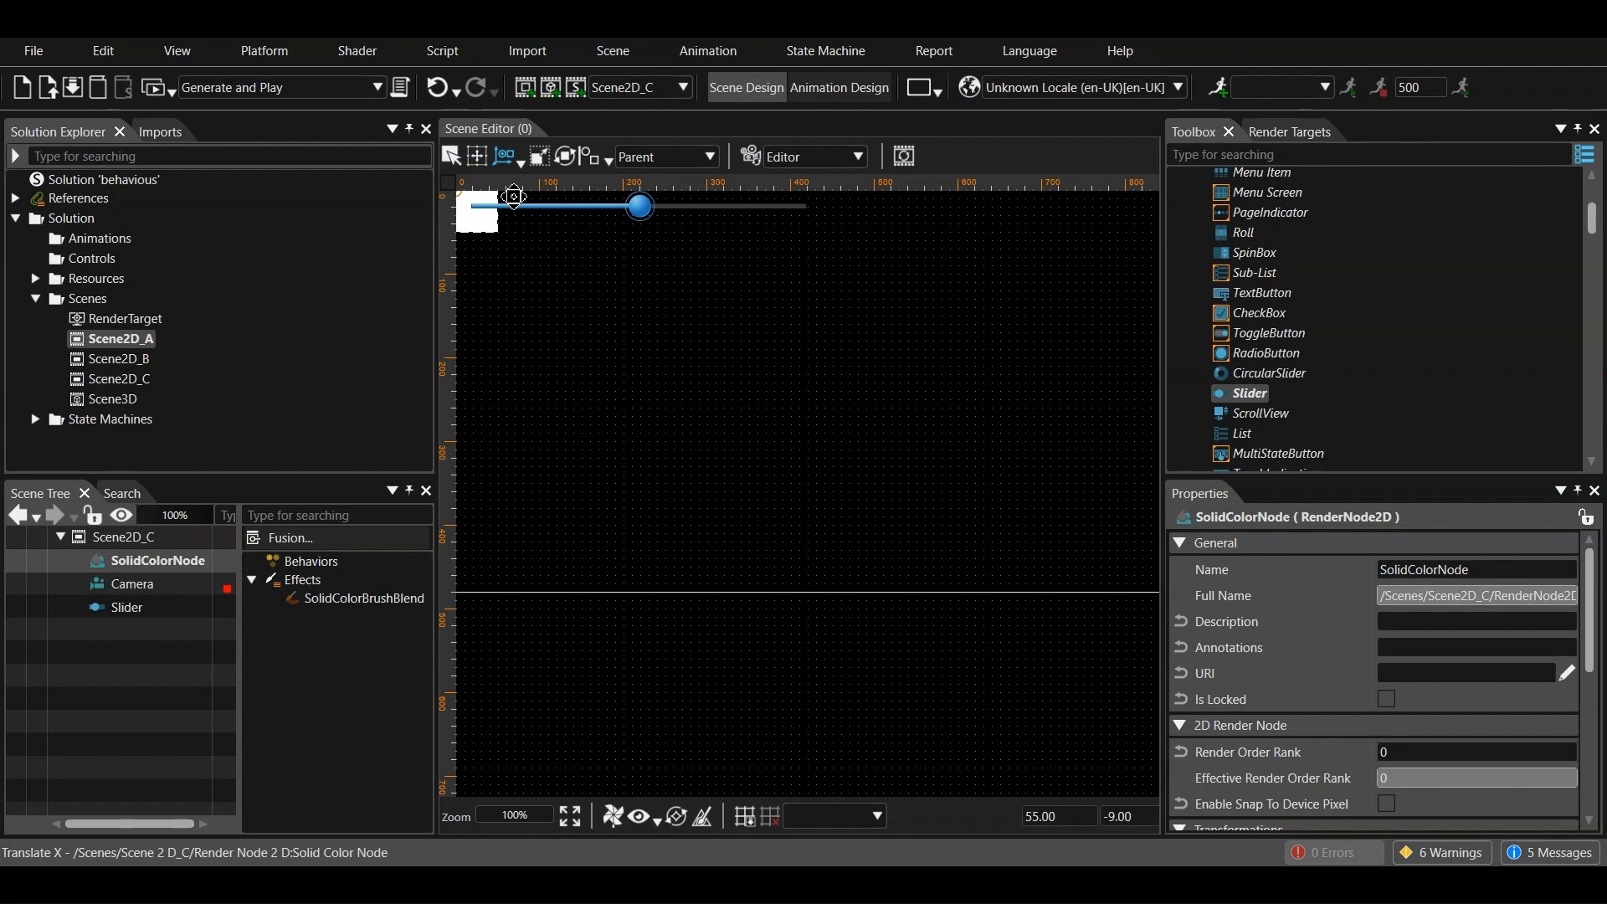
# Move the slider down clear of the white square and shift the square sideways to sit above the slider's middle
pyautogui.moveTo(541, 211); pyautogui.dragTo(530, 351)
pyautogui.moveTo(490, 228); pyautogui.dragTo(623, 238)
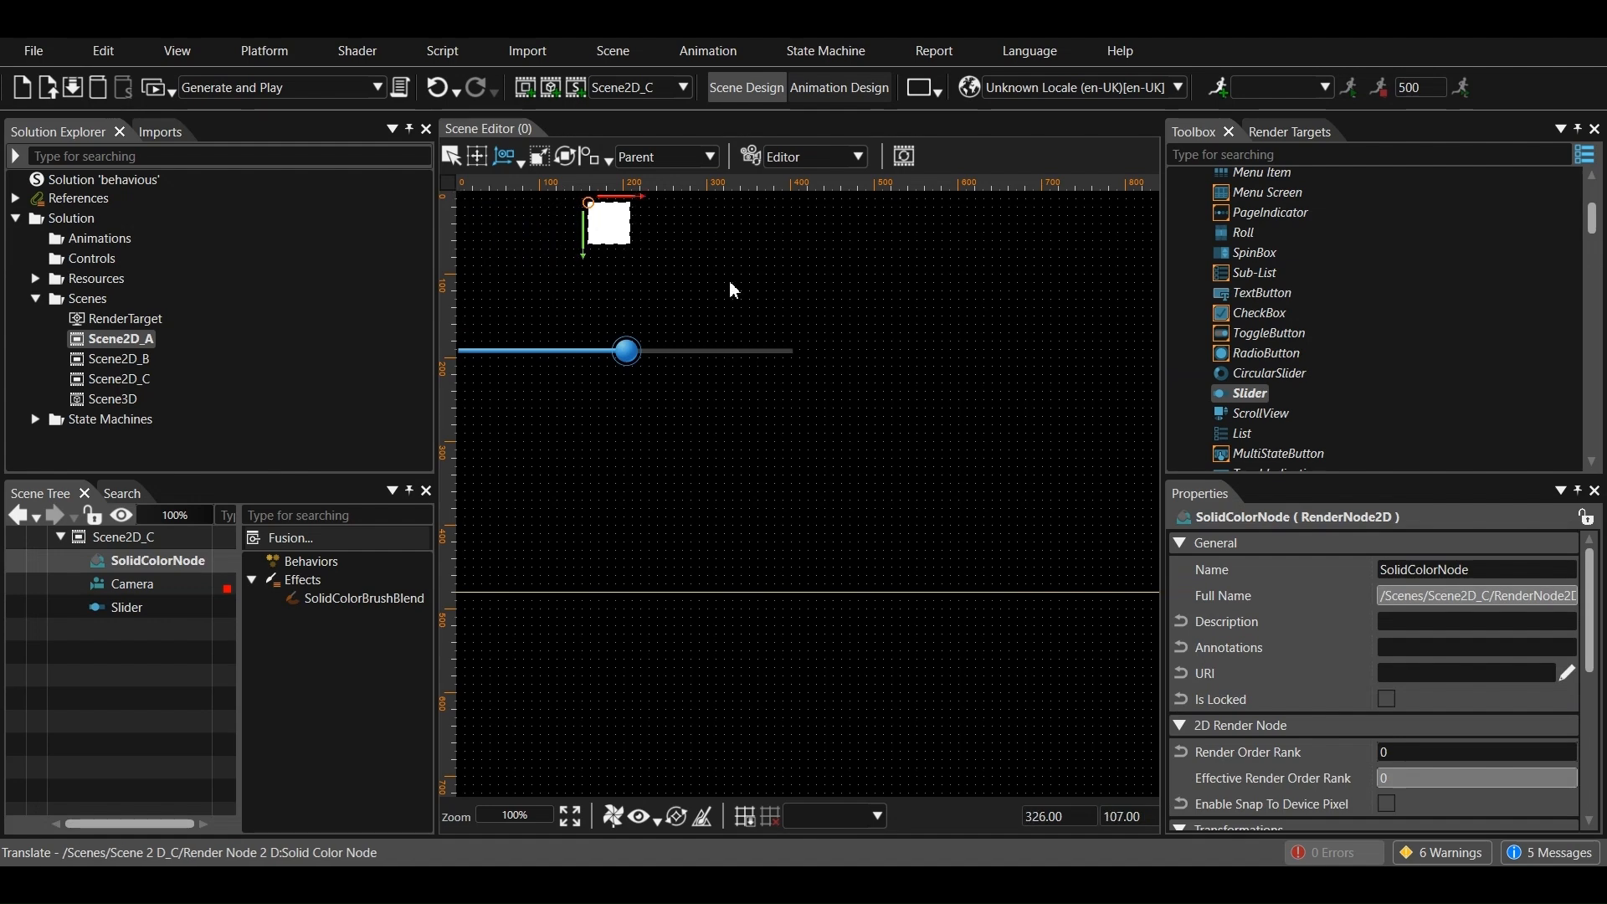
pyautogui.click(725, 286)
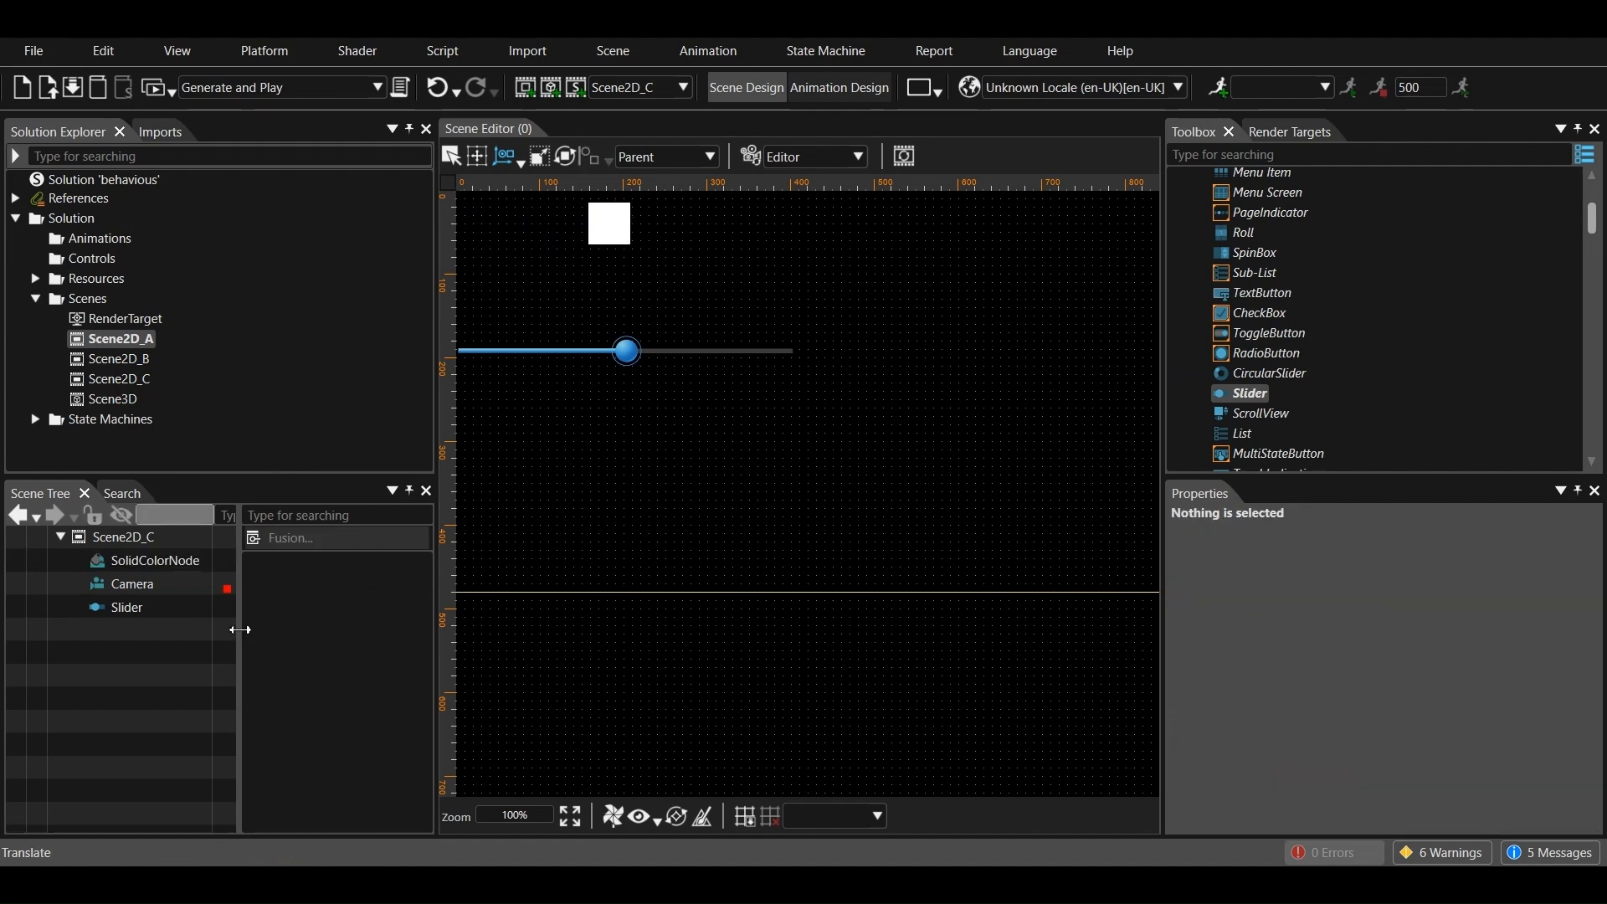
# Add a Value behavior to the SolidColorNode
pyautogui.click(179, 561)
pyautogui.scroll(-15, 1264, 360)
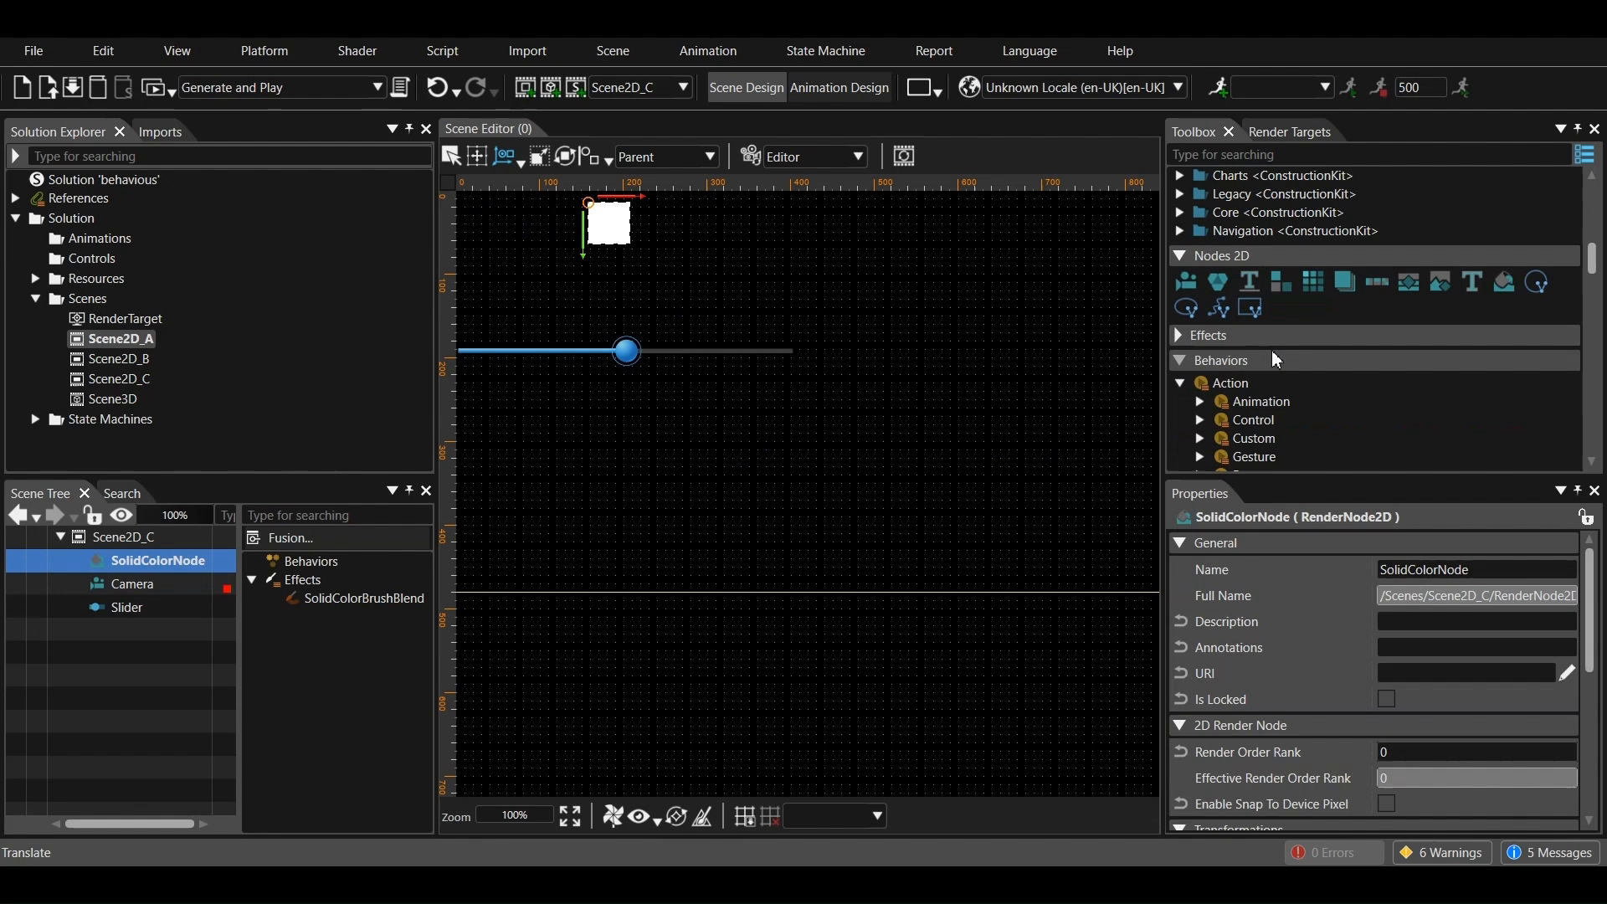
pyautogui.scroll(-10, 1277, 360)
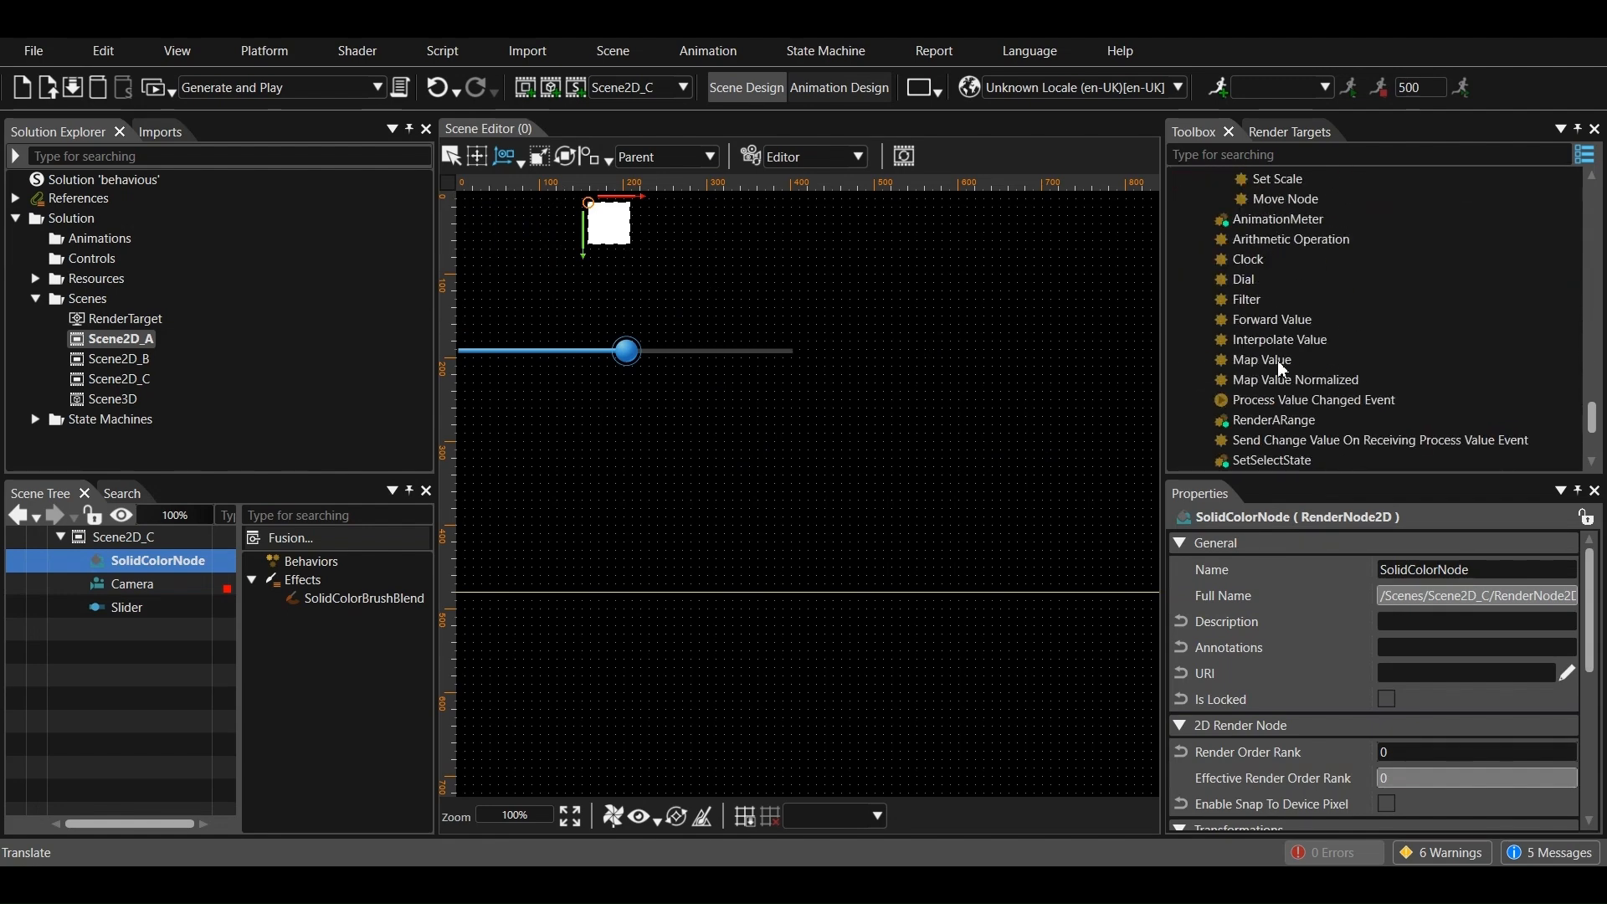
pyautogui.moveTo(1254, 348); pyautogui.dragTo(326, 658)
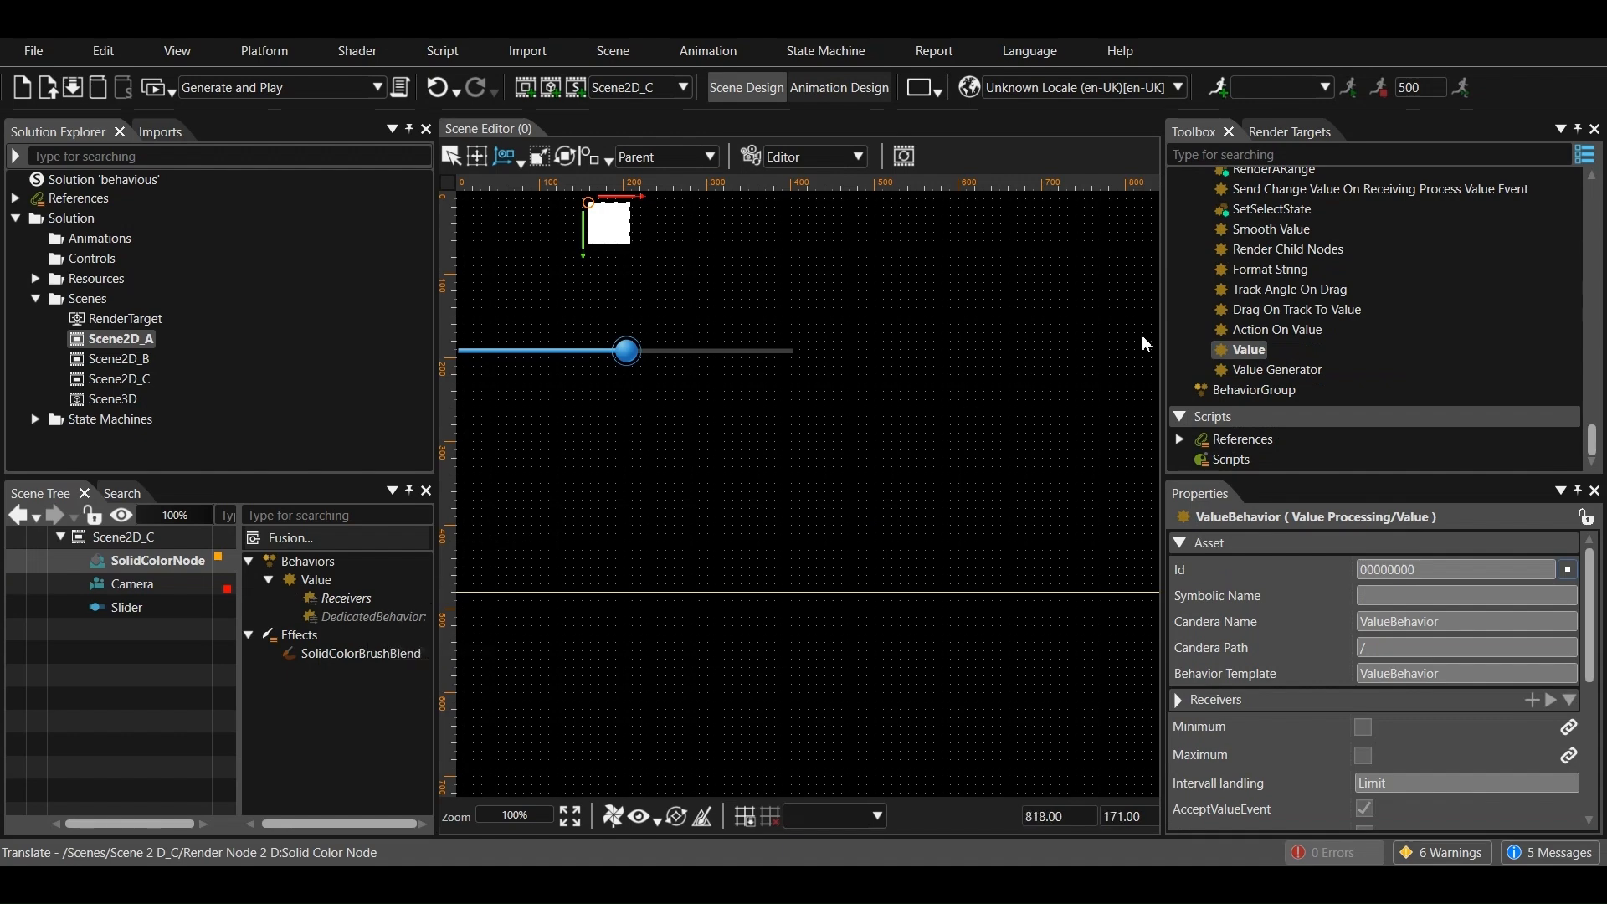
# Add a Move Node transformation behavior under the Receivers of the SolidColorNode's Value behavior
pyautogui.scroll(3, 1306, 329)
pyautogui.scroll(1, 1304, 329)
pyautogui.scroll(3, 1299, 321)
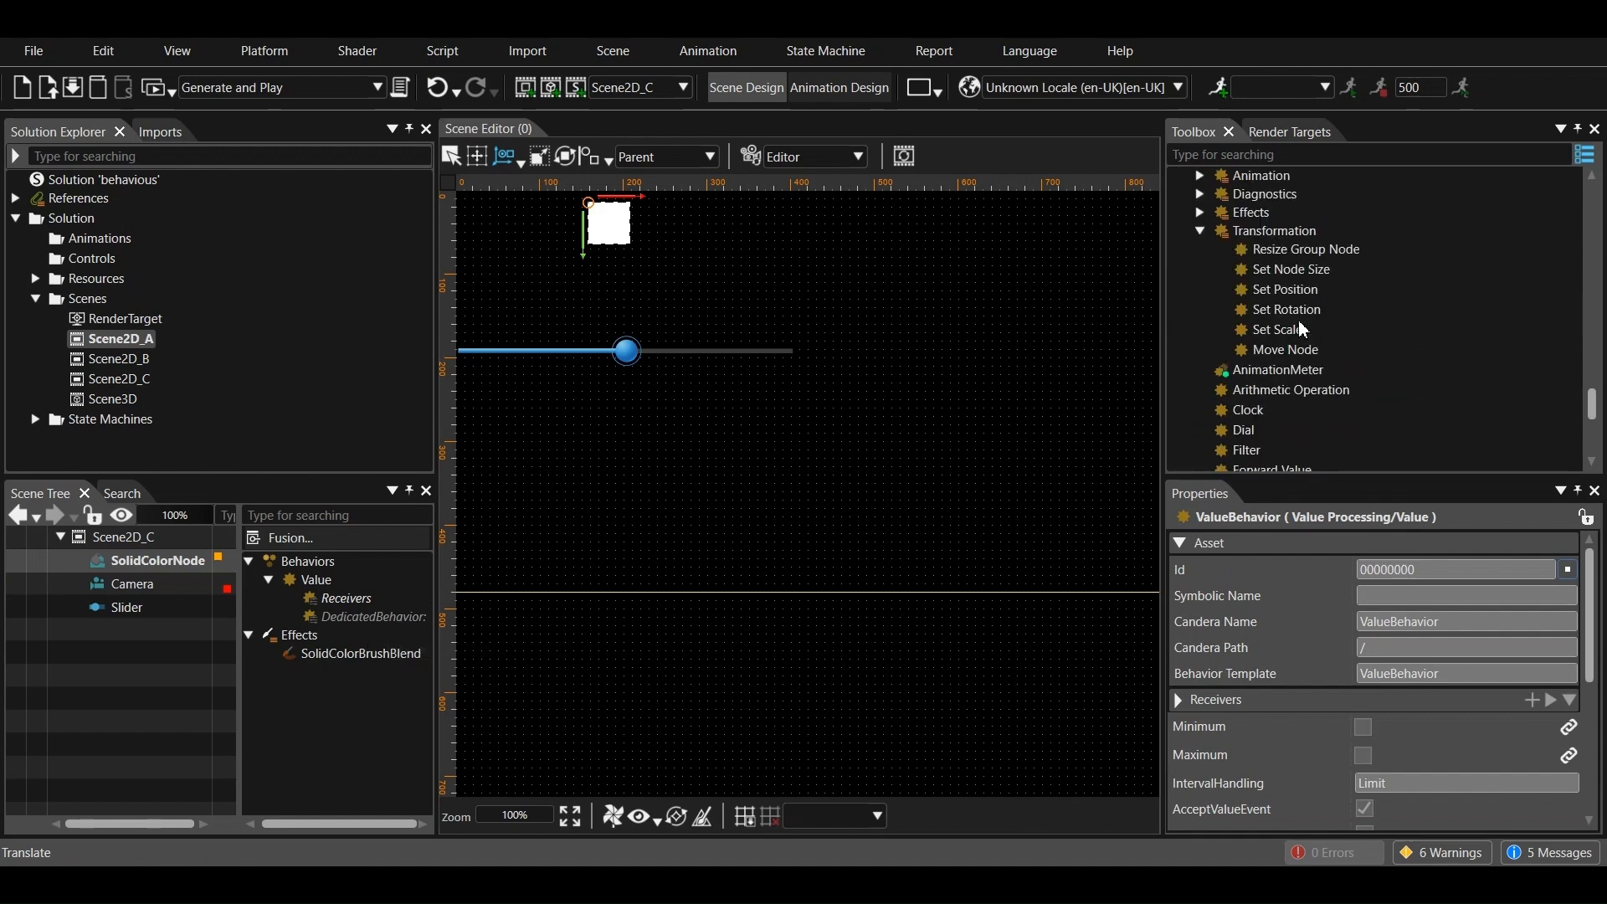
pyautogui.moveTo(1288, 349); pyautogui.dragTo(321, 613)
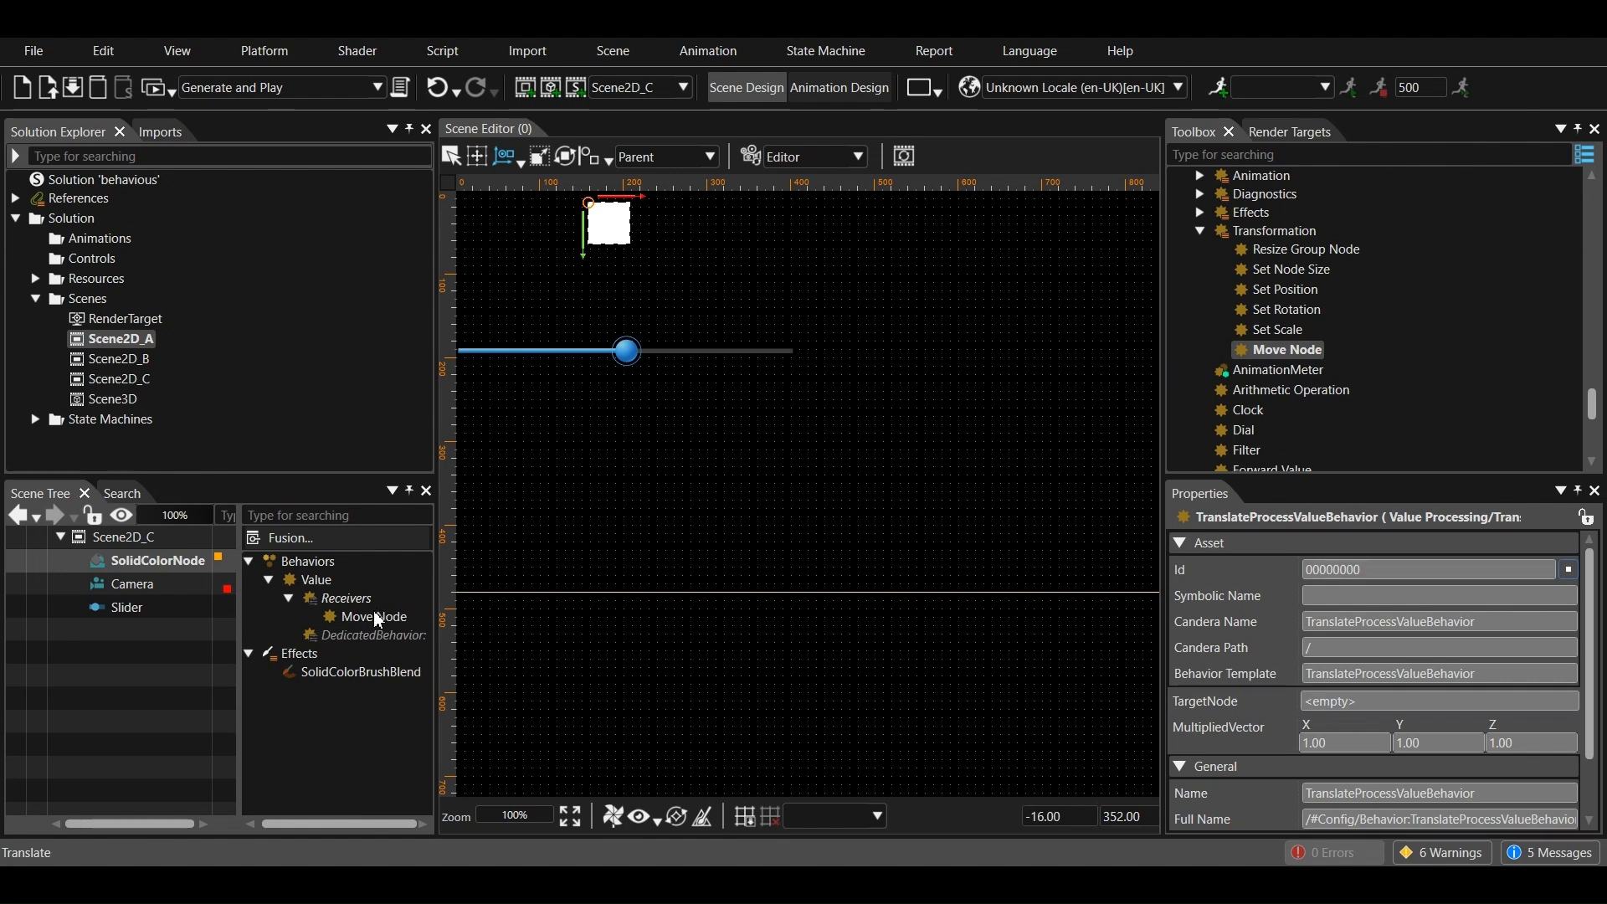
pyautogui.click(373, 613)
# Add a Forward Value behavior to the Slider, check the SolidColorNode's behaviors and return to the Slider
pyautogui.click(175, 607)
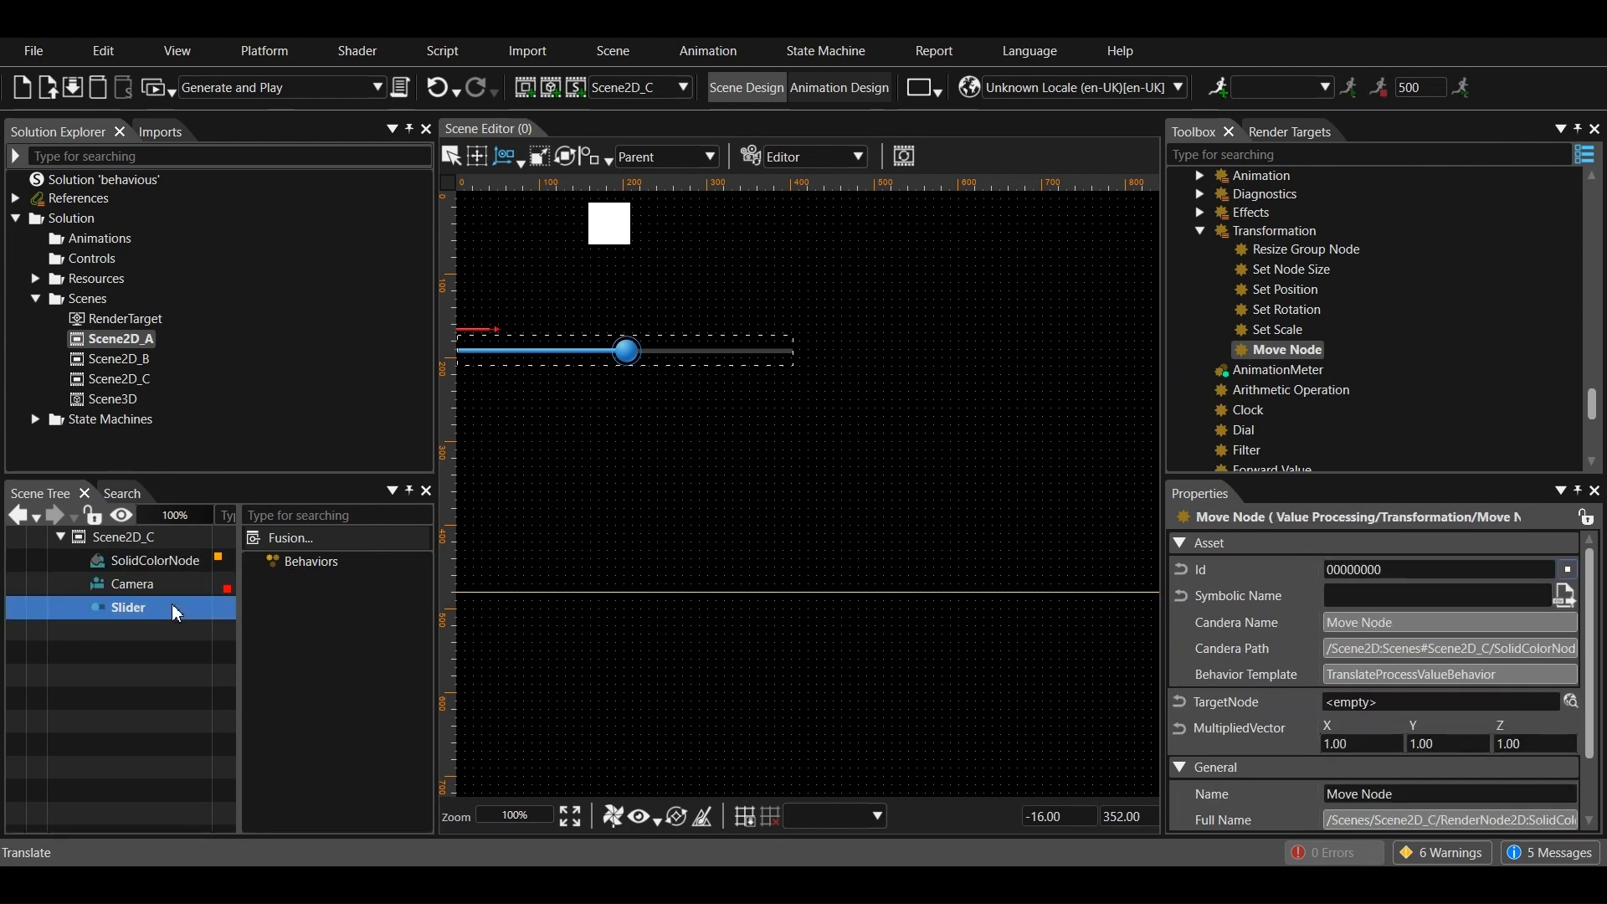
pyautogui.scroll(-3, 1306, 323)
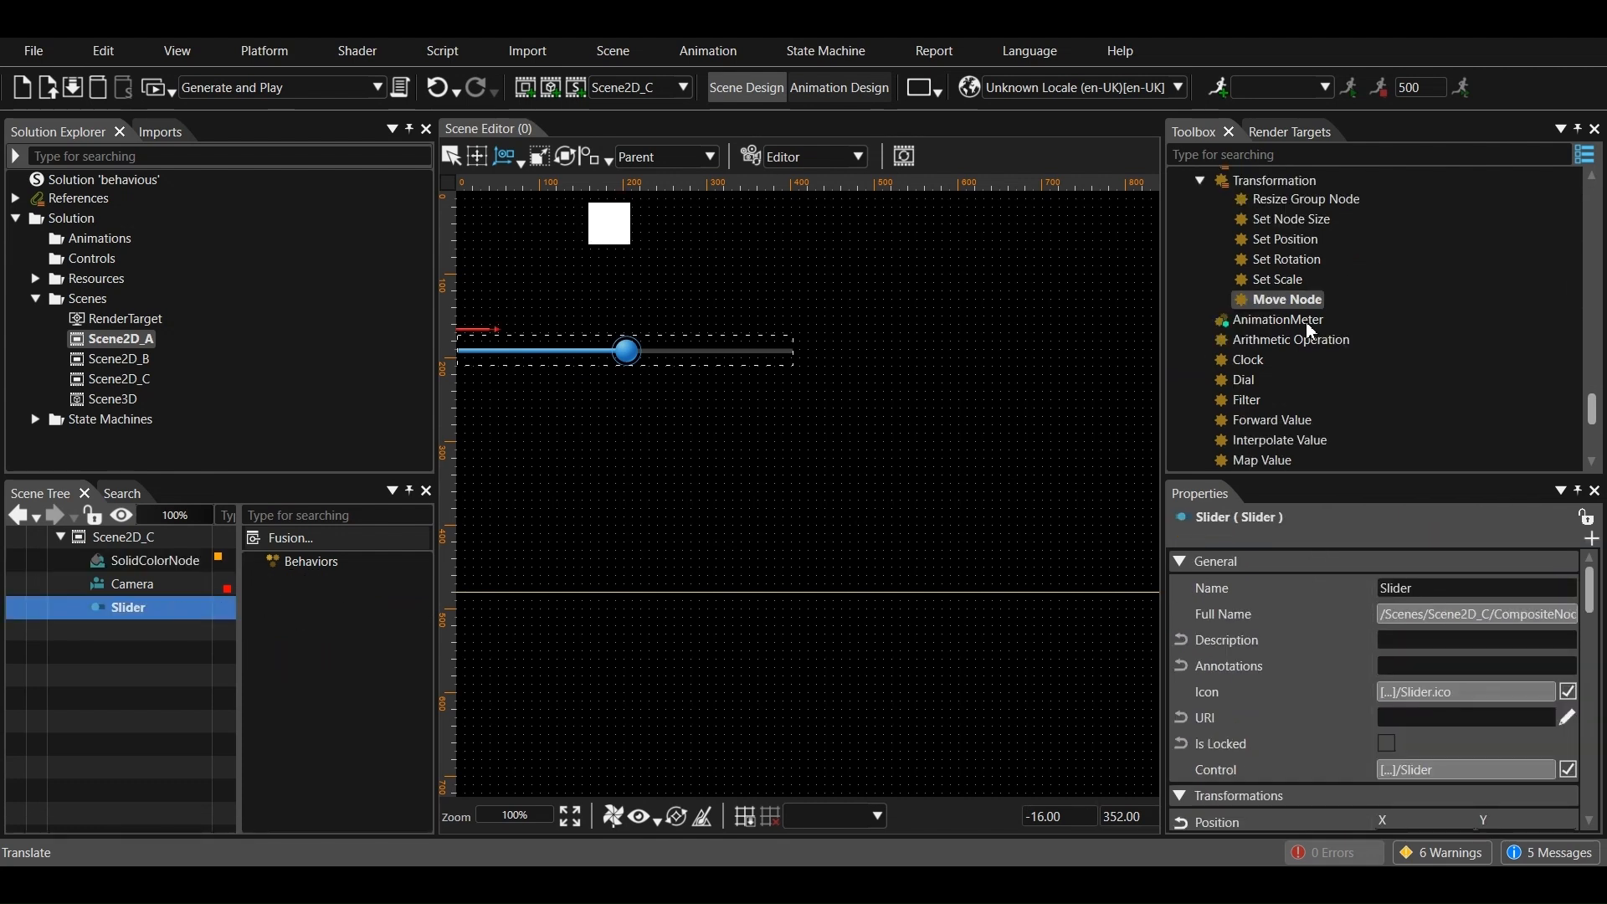
pyautogui.moveTo(1277, 314); pyautogui.dragTo(208, 607)
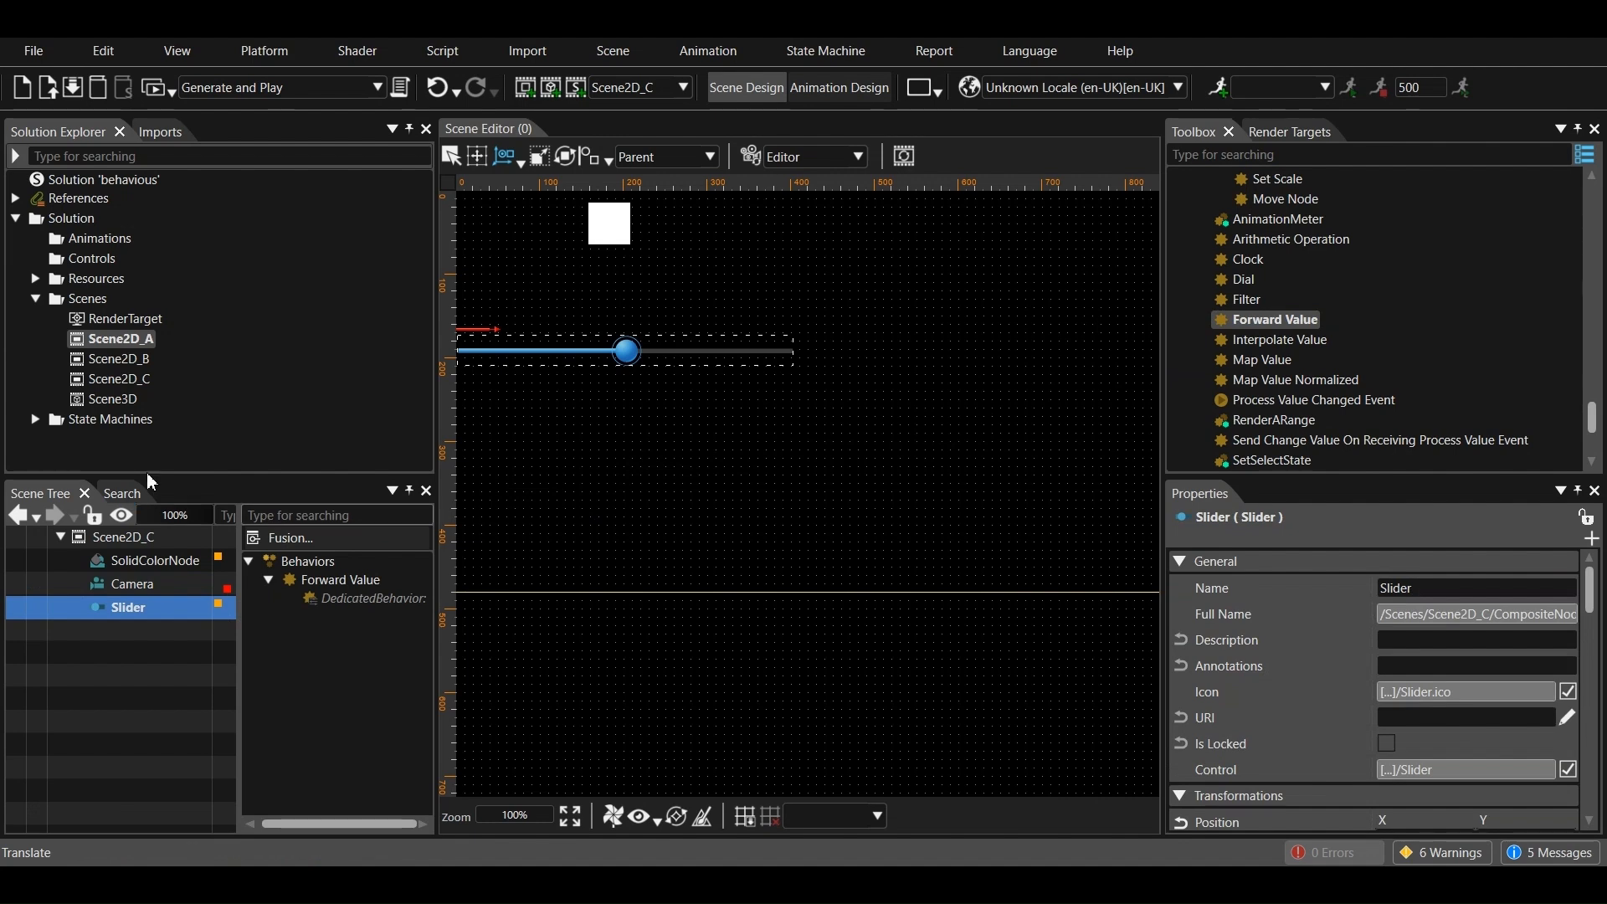
pyautogui.click(170, 561)
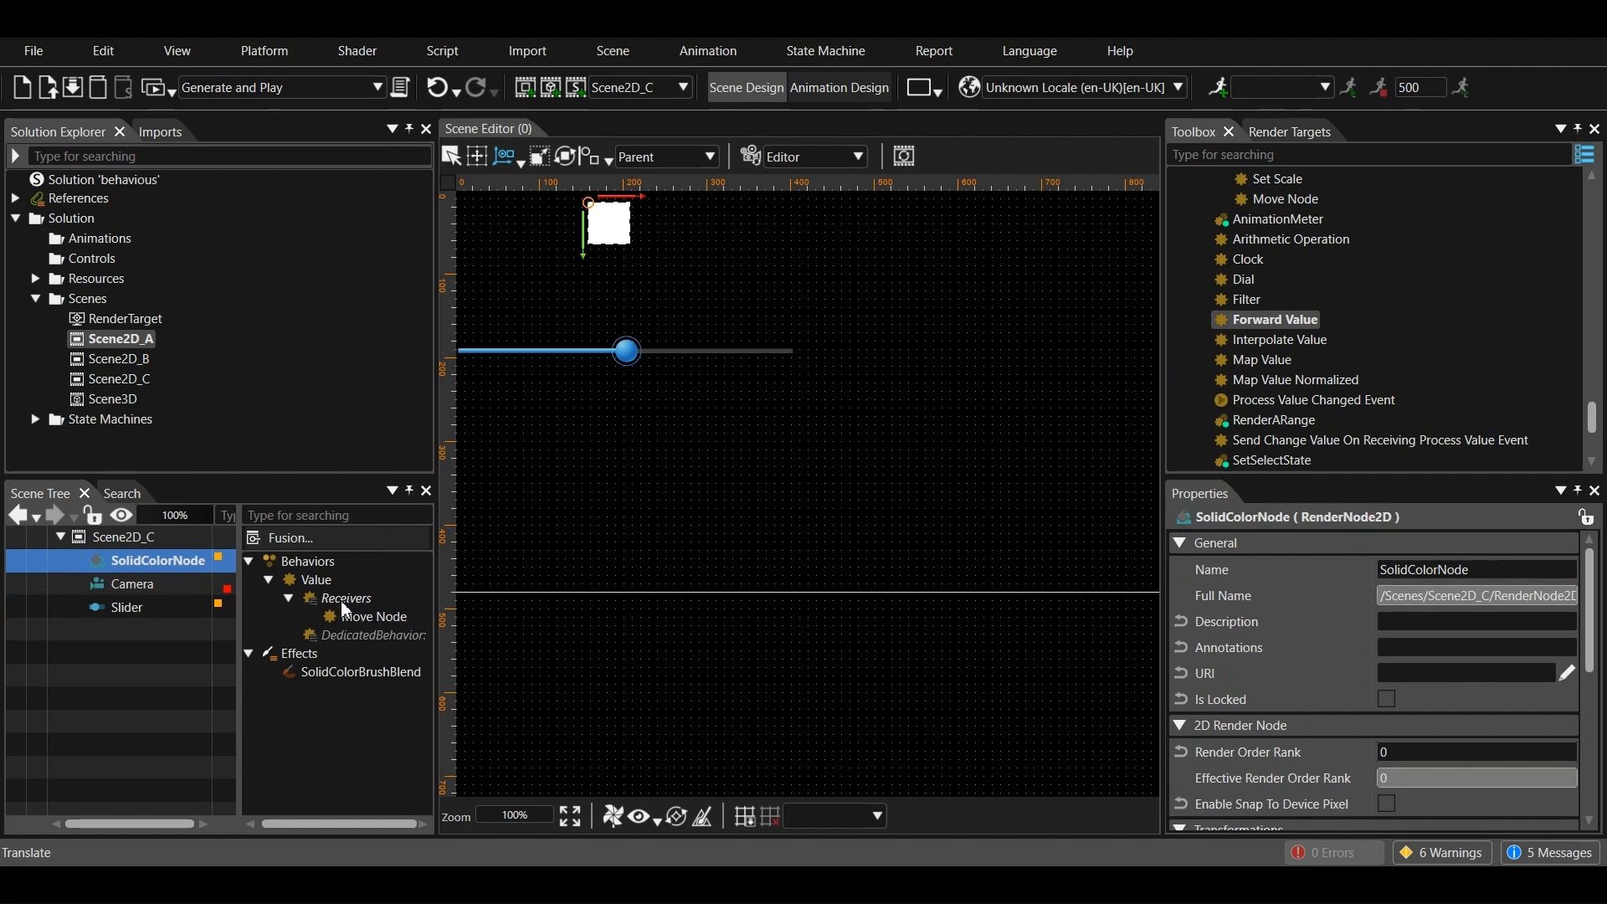
pyautogui.click(147, 606)
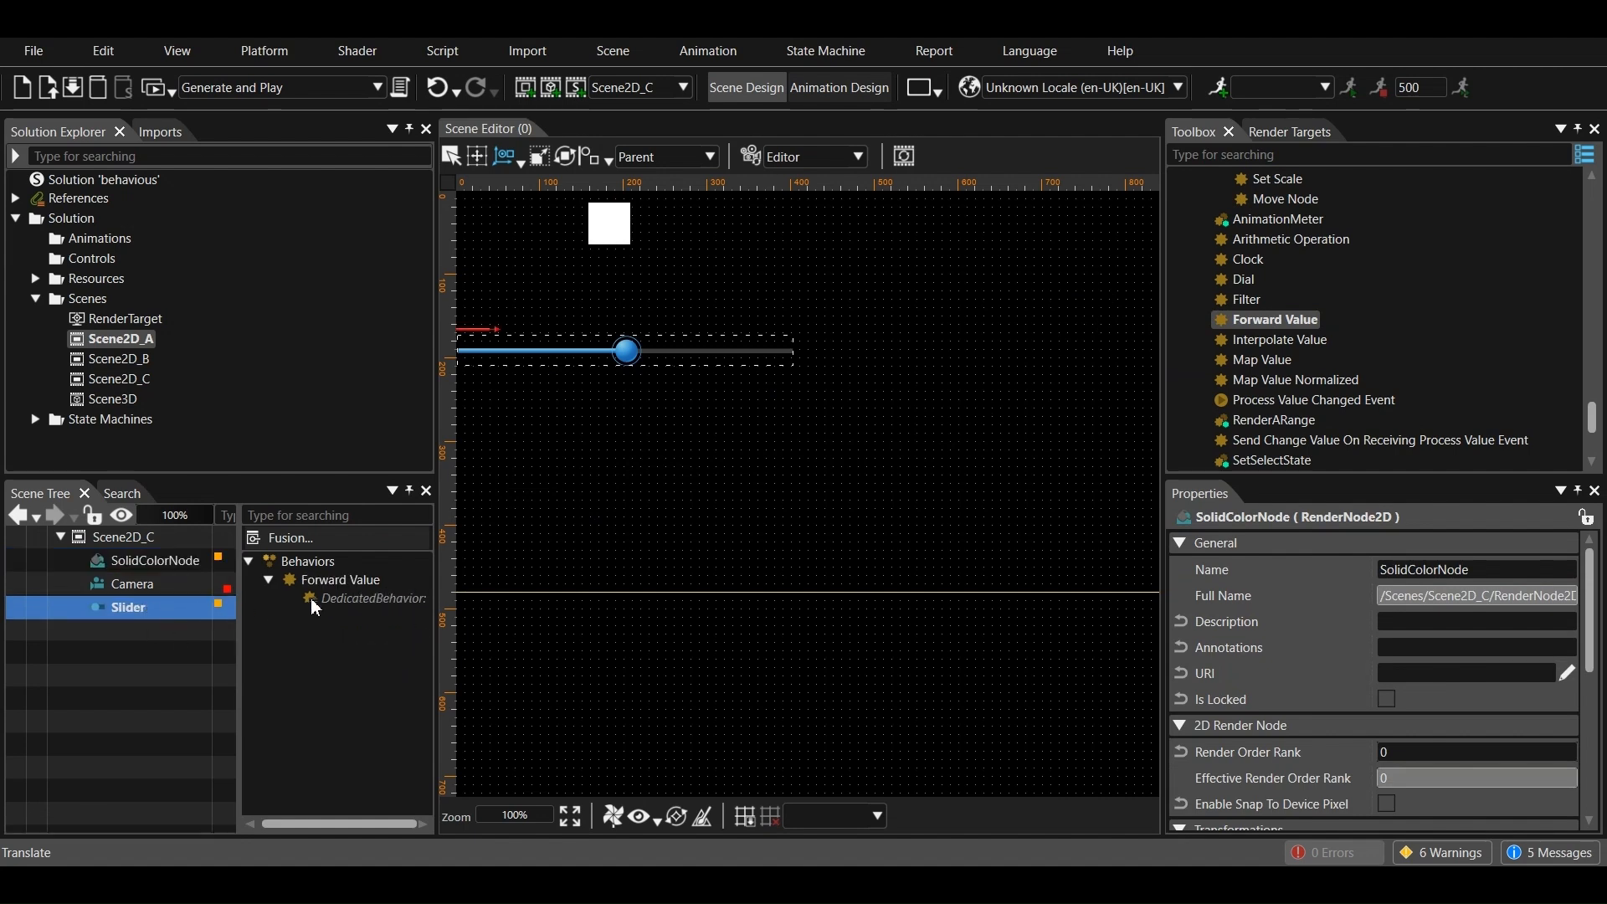
# Set the TargetNode of the Slider's Forward Value behavior to the SolidColorNode in Scene2D_C
pyautogui.click(343, 580)
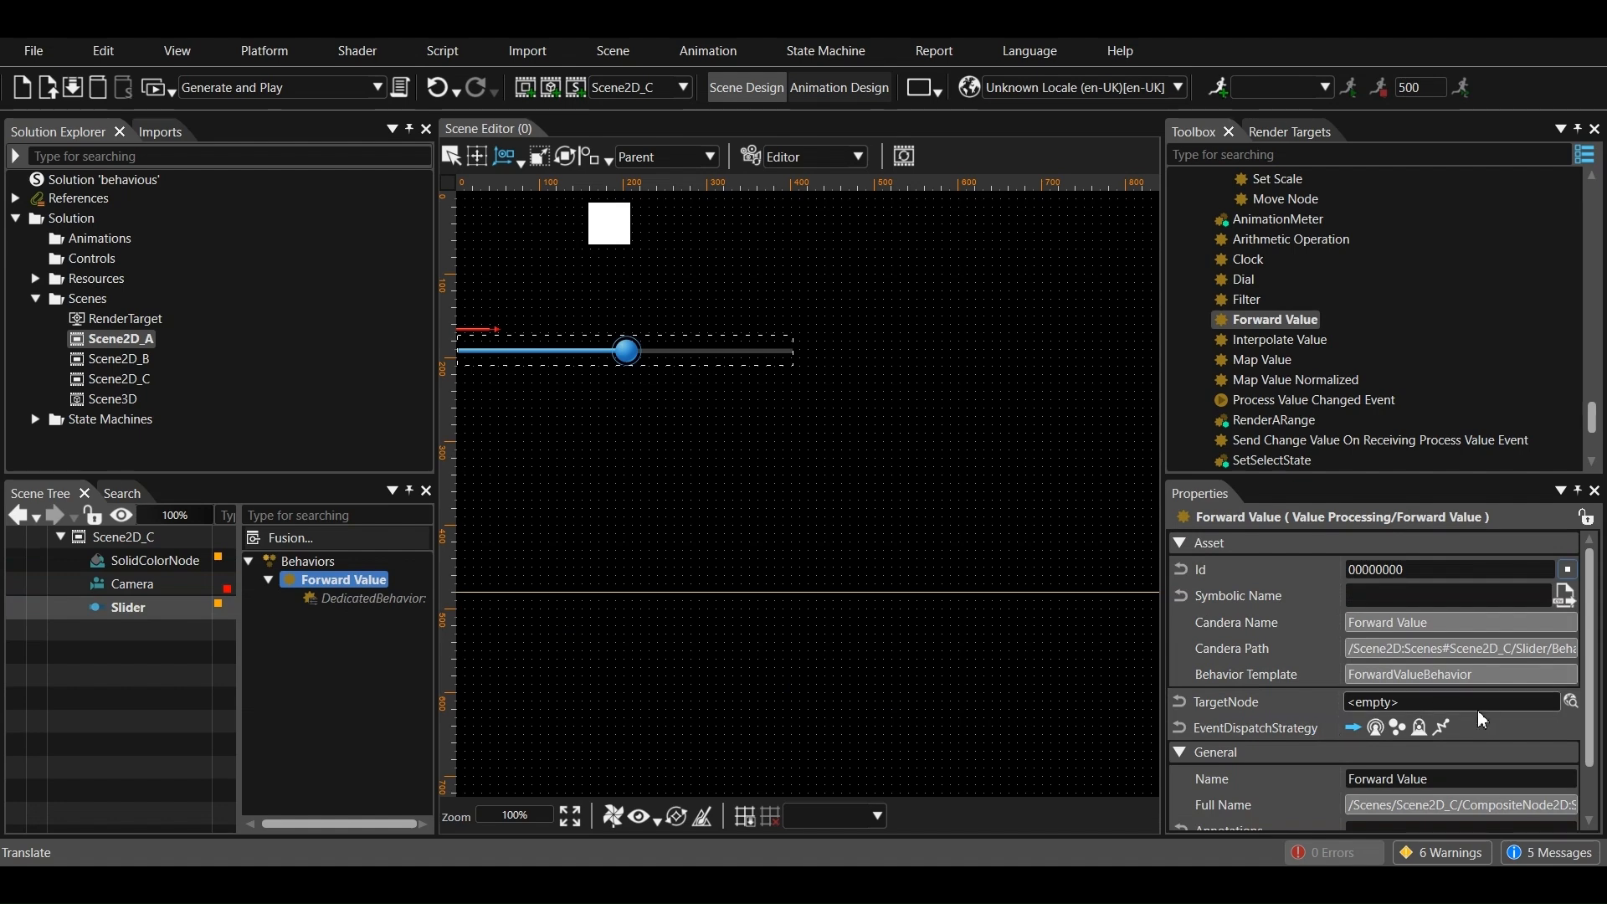
pyautogui.click(1570, 705)
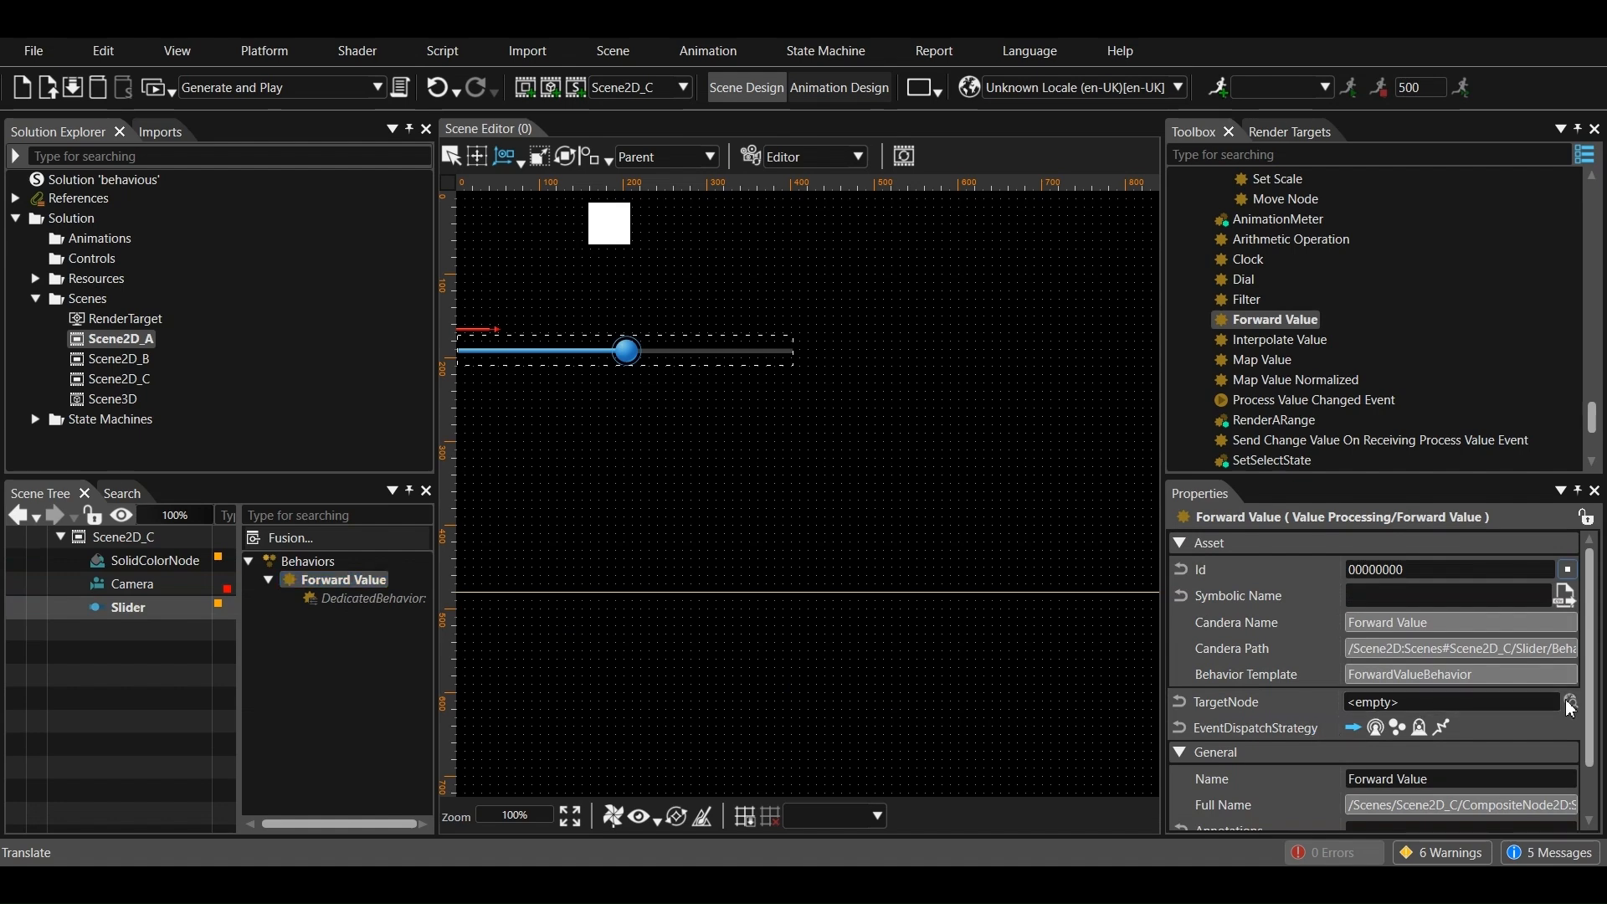
pyautogui.click(565, 452)
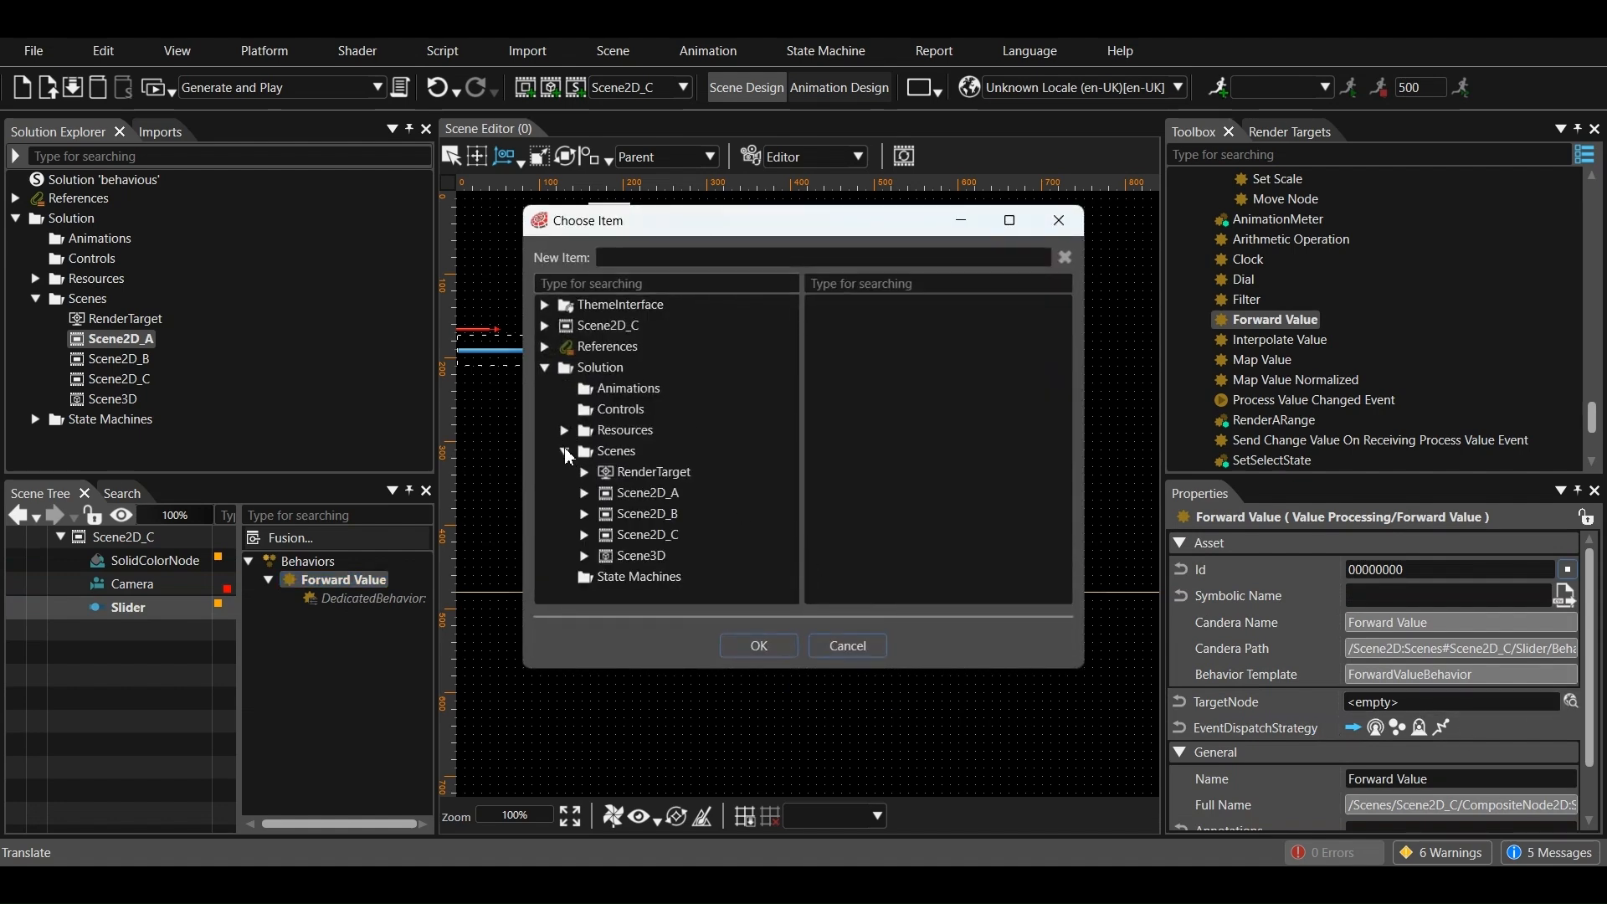
pyautogui.click(584, 534)
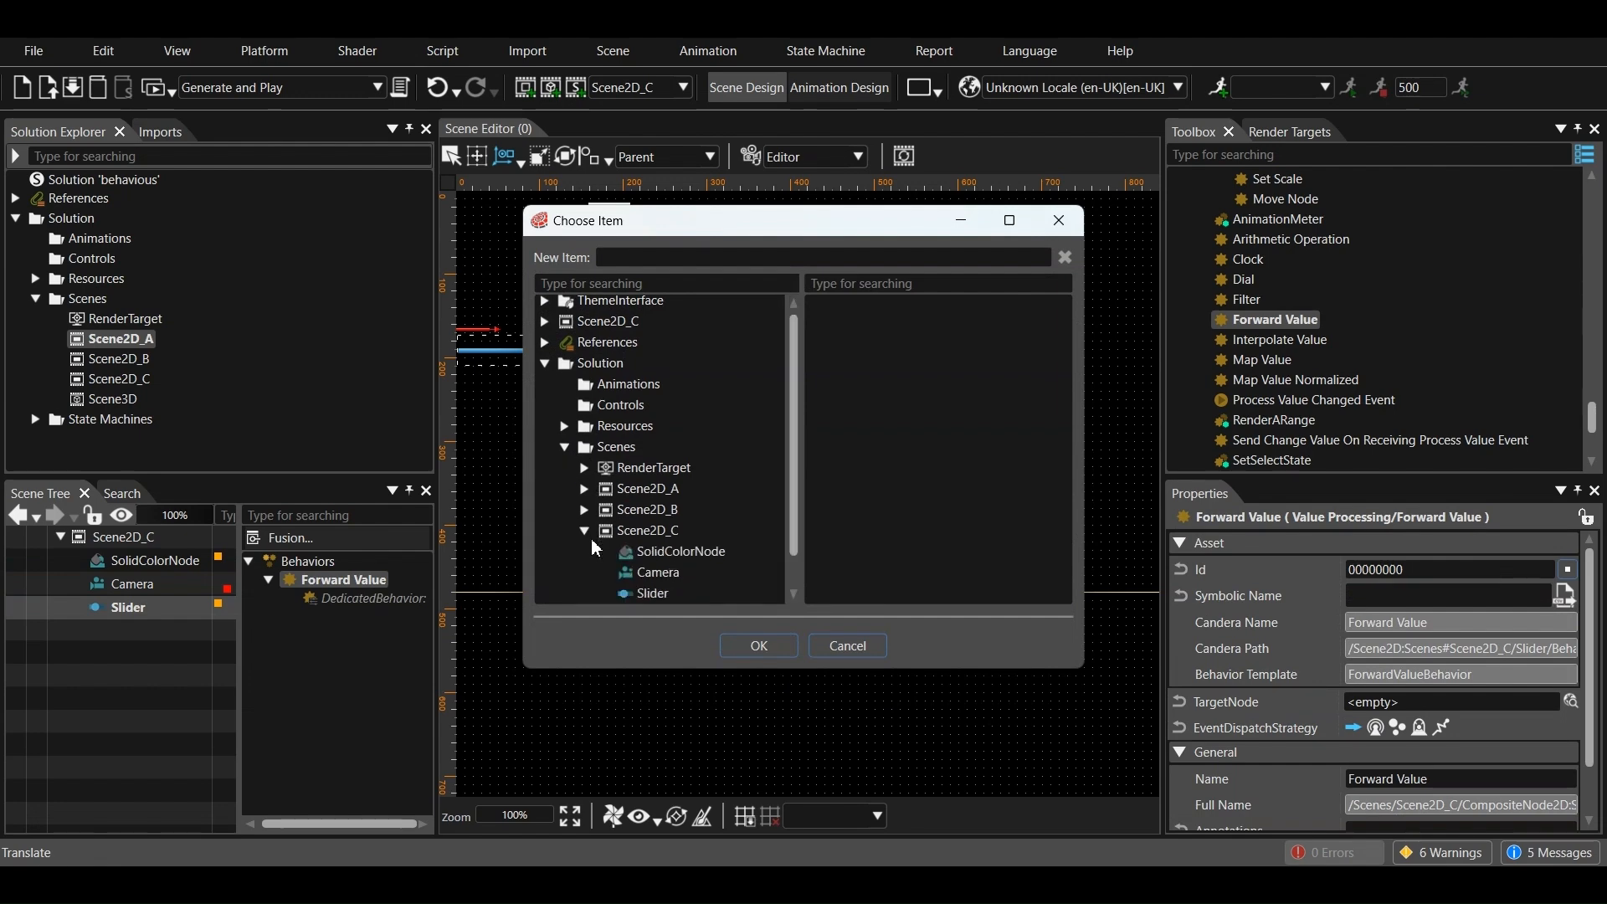
pyautogui.click(679, 551)
pyautogui.click(759, 645)
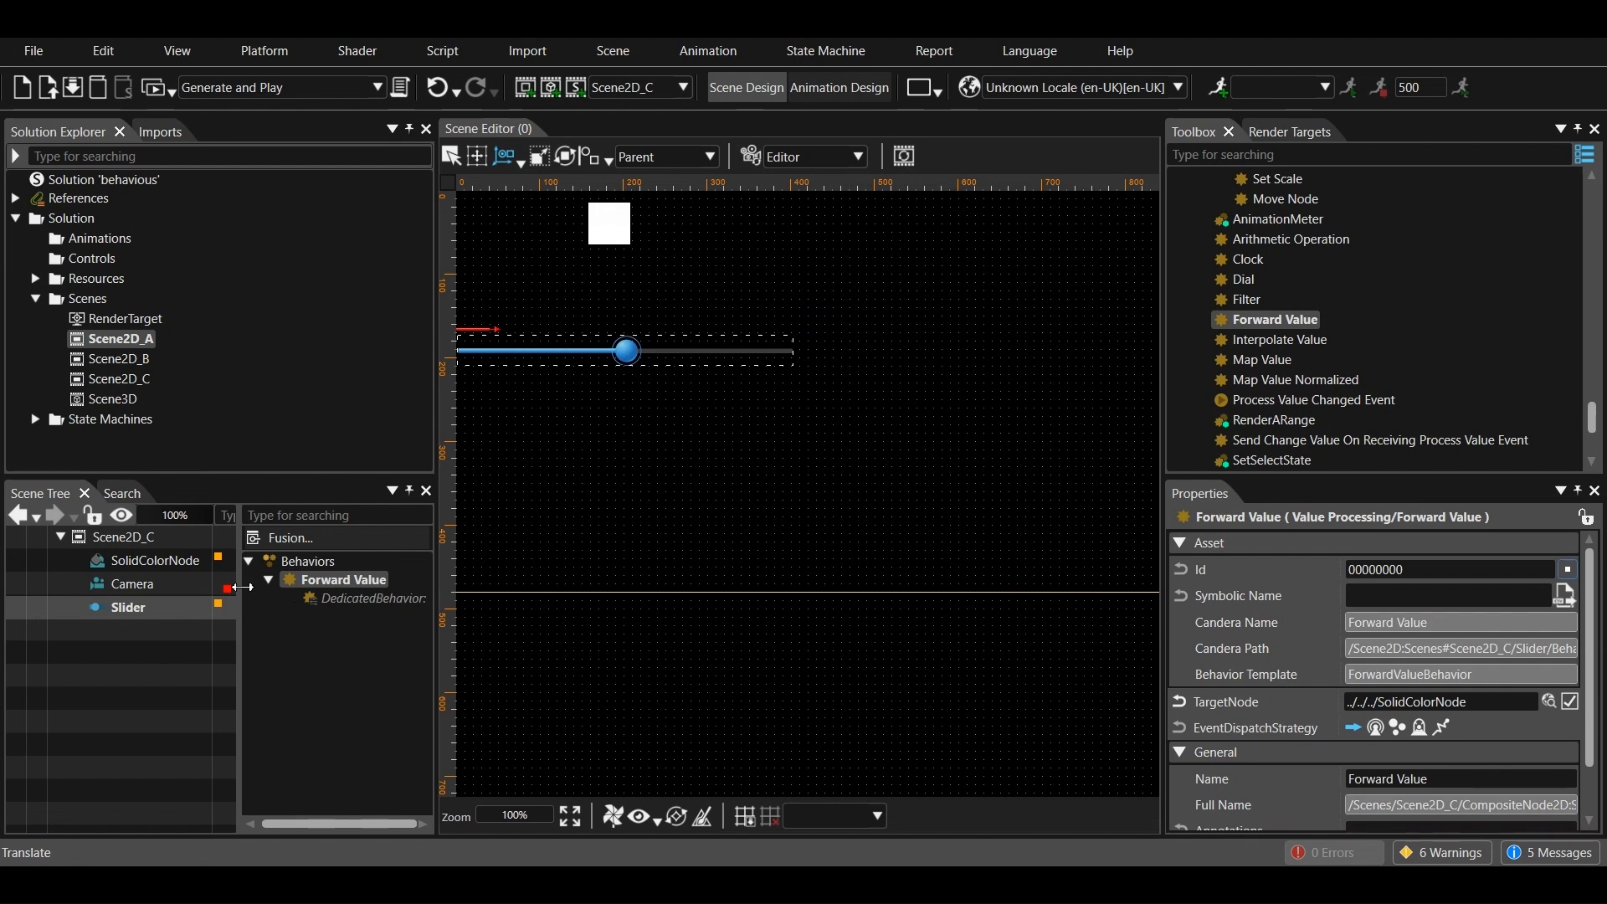
# Set the MultipliedVector of the SolidColorNode's Move Node behavior to X 3.50, Y 0 and Z 0
pyautogui.click(145, 566)
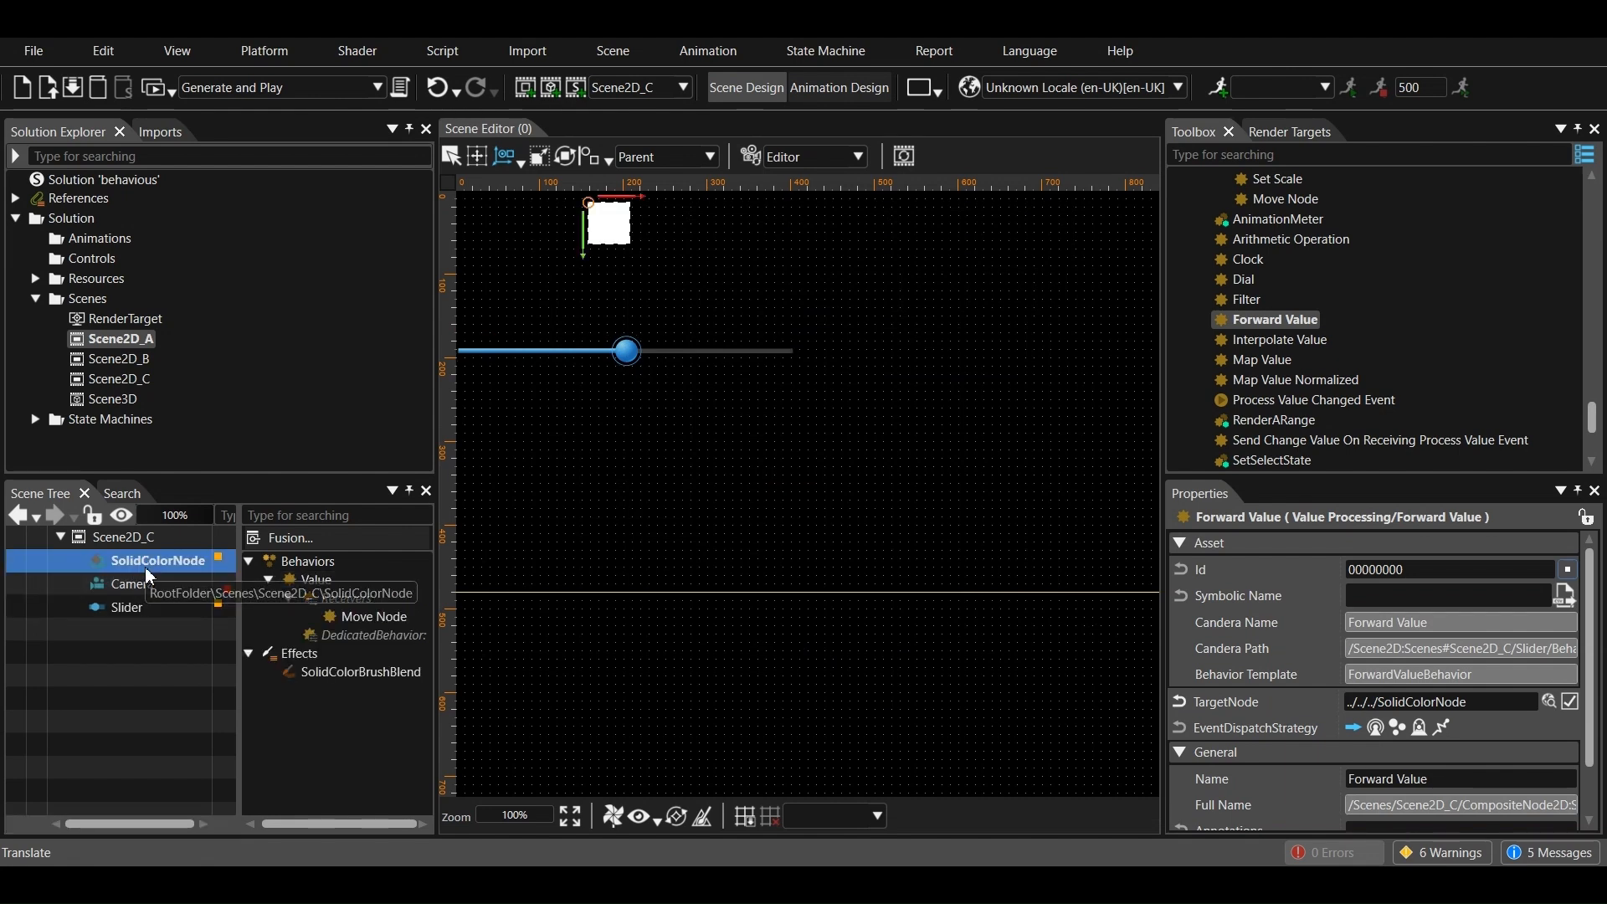
pyautogui.click(316, 580)
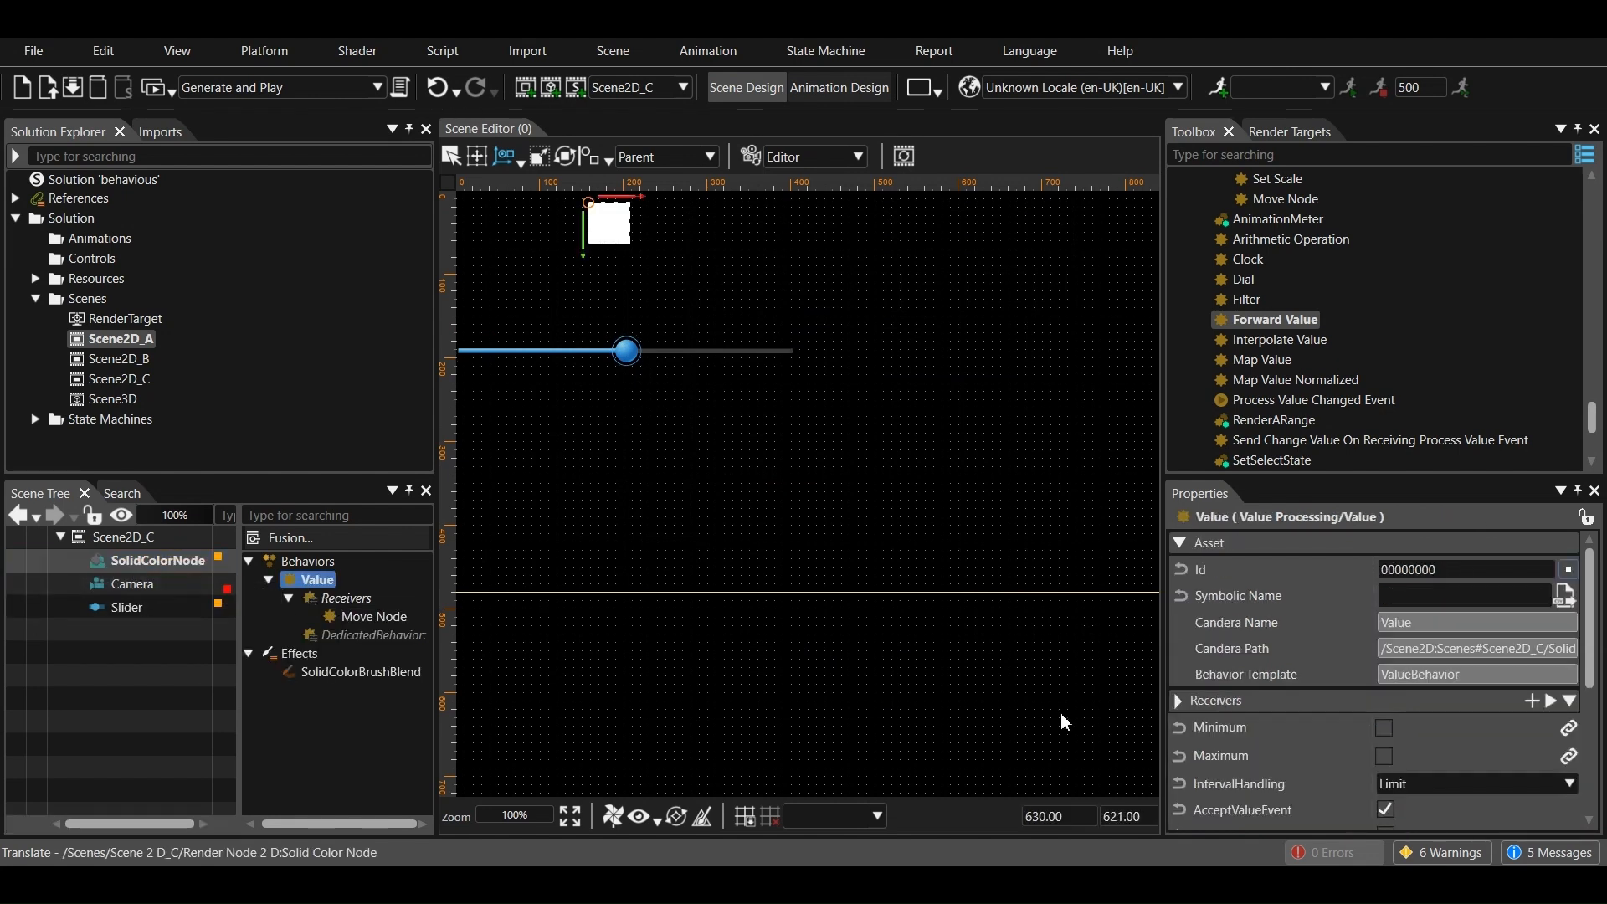
pyautogui.scroll(-3, 1360, 740)
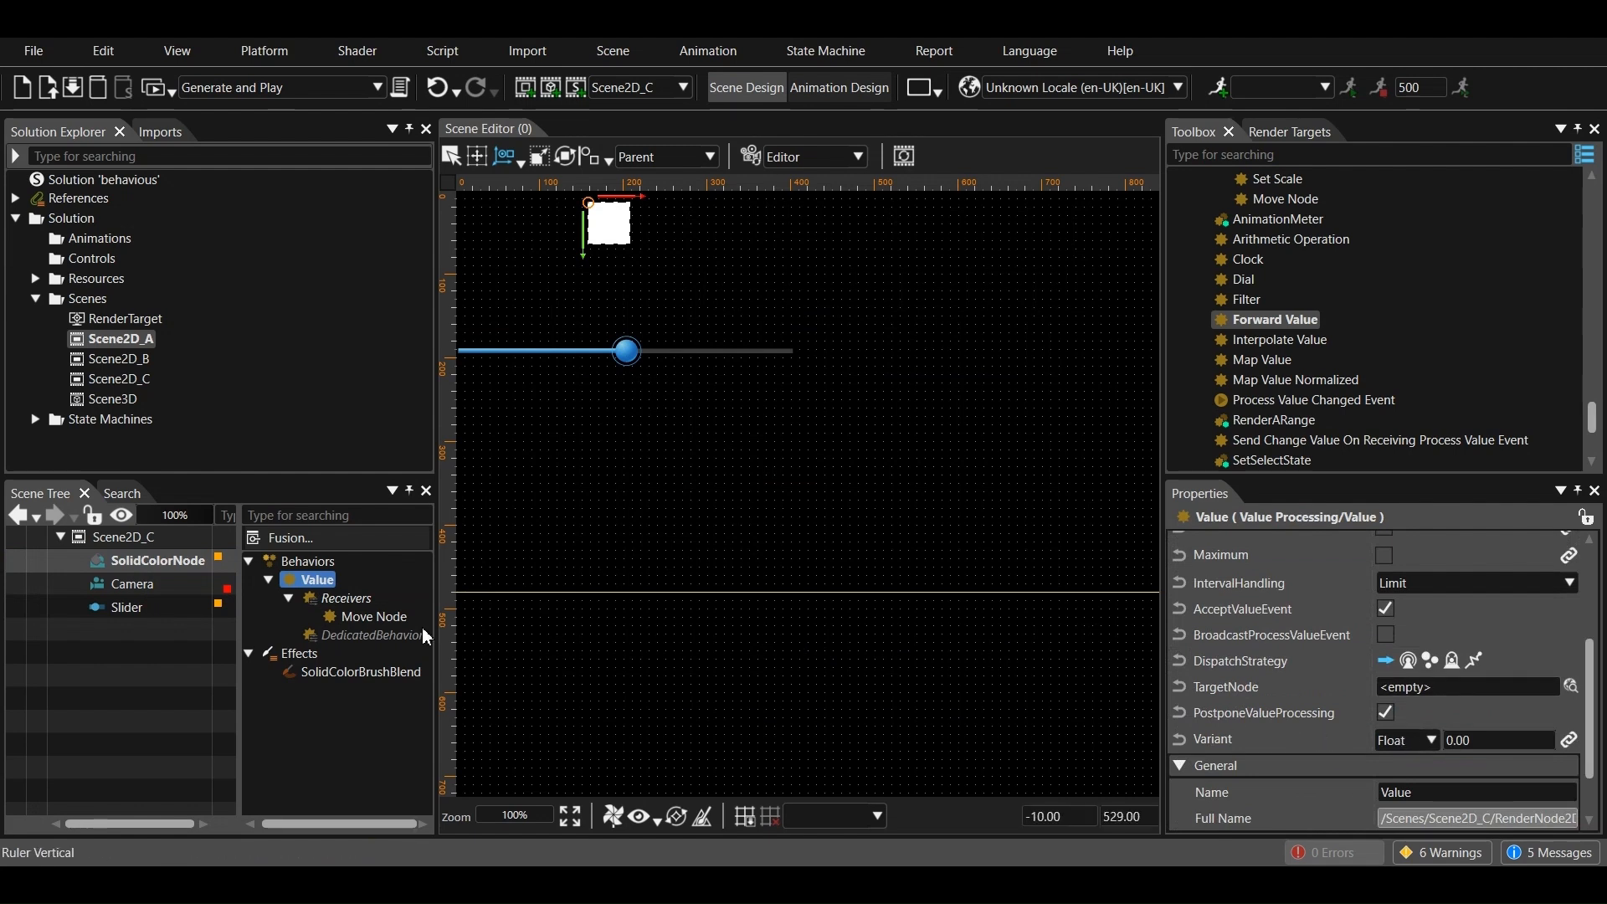
pyautogui.click(370, 615)
pyautogui.scroll(-2, 1371, 770)
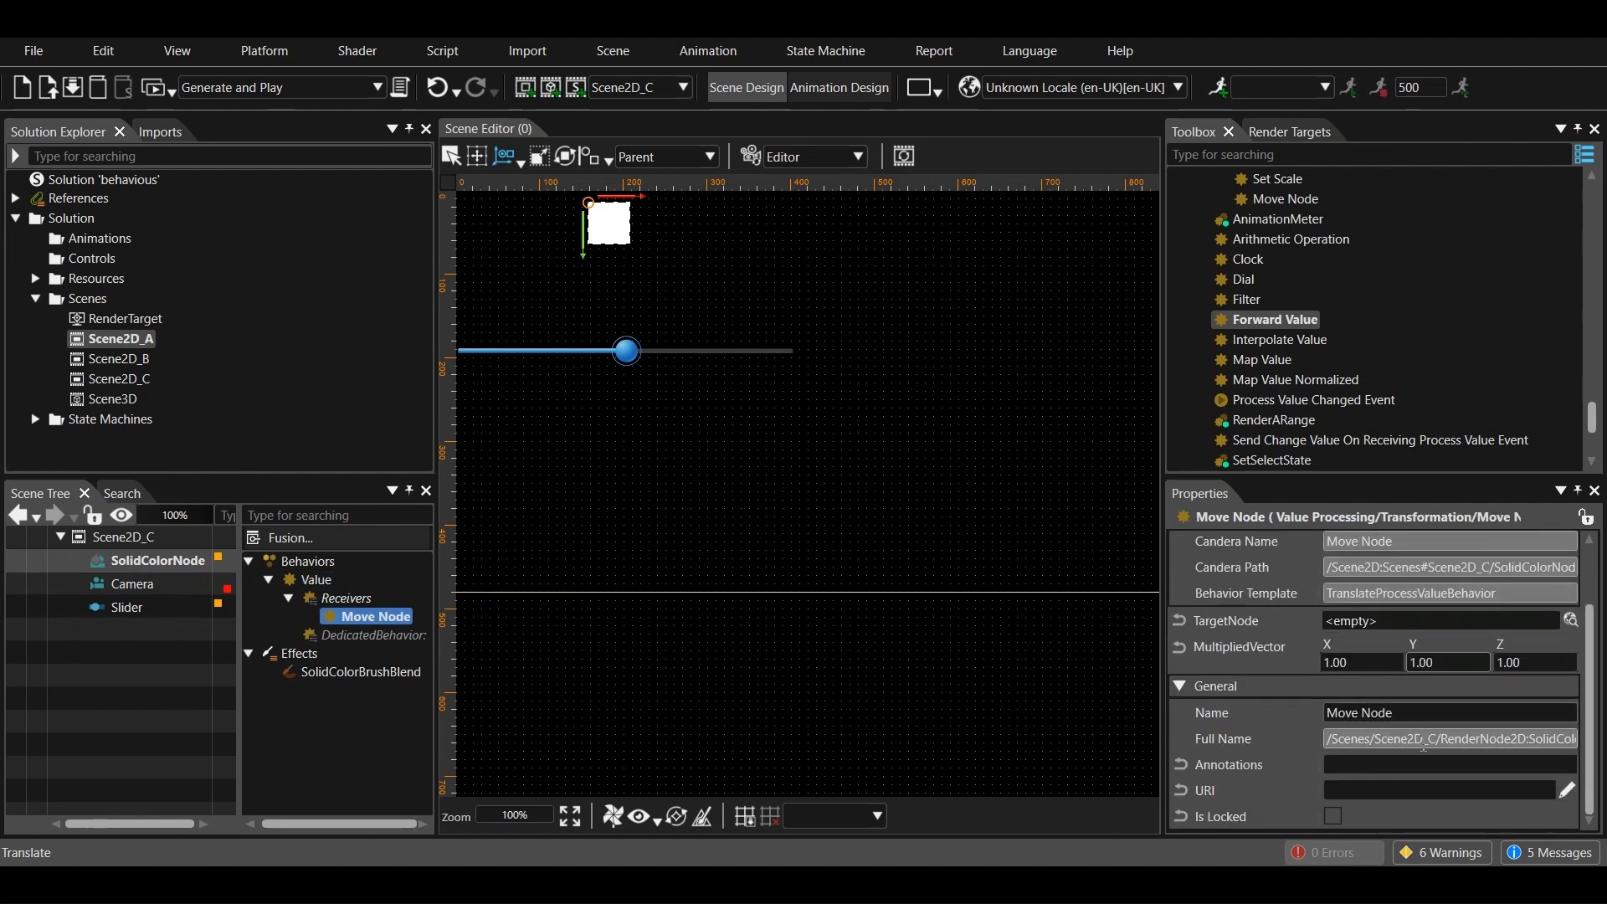
pyautogui.click(1361, 663)
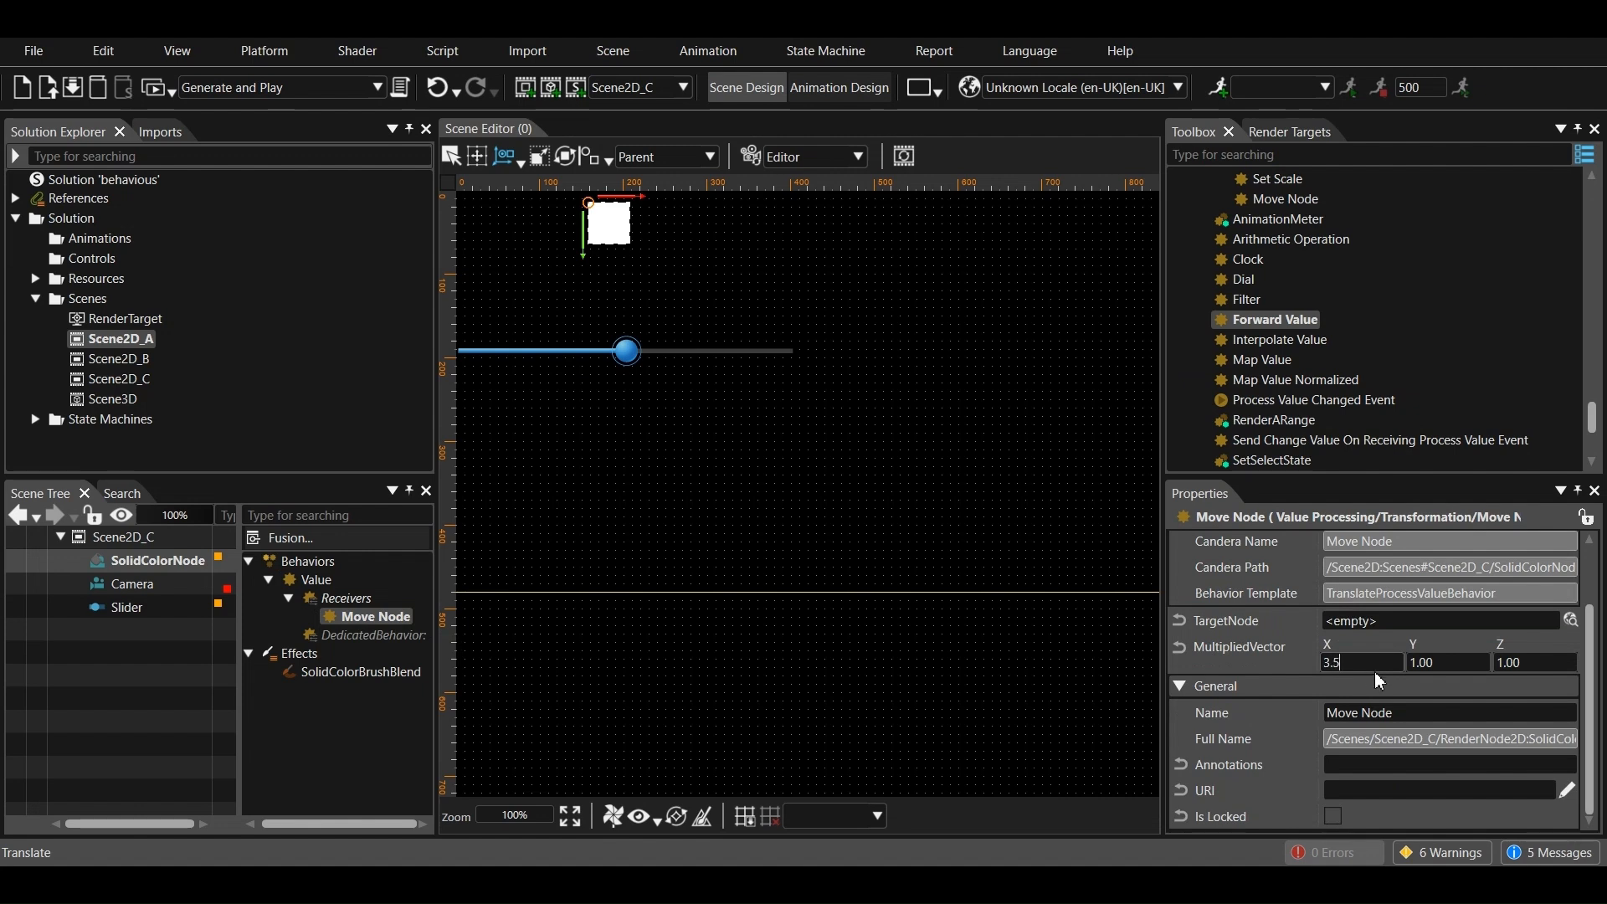
pyautogui.click(1436, 668)
pyautogui.write('0')
pyautogui.click(1532, 667)
pyautogui.click(1011, 715)
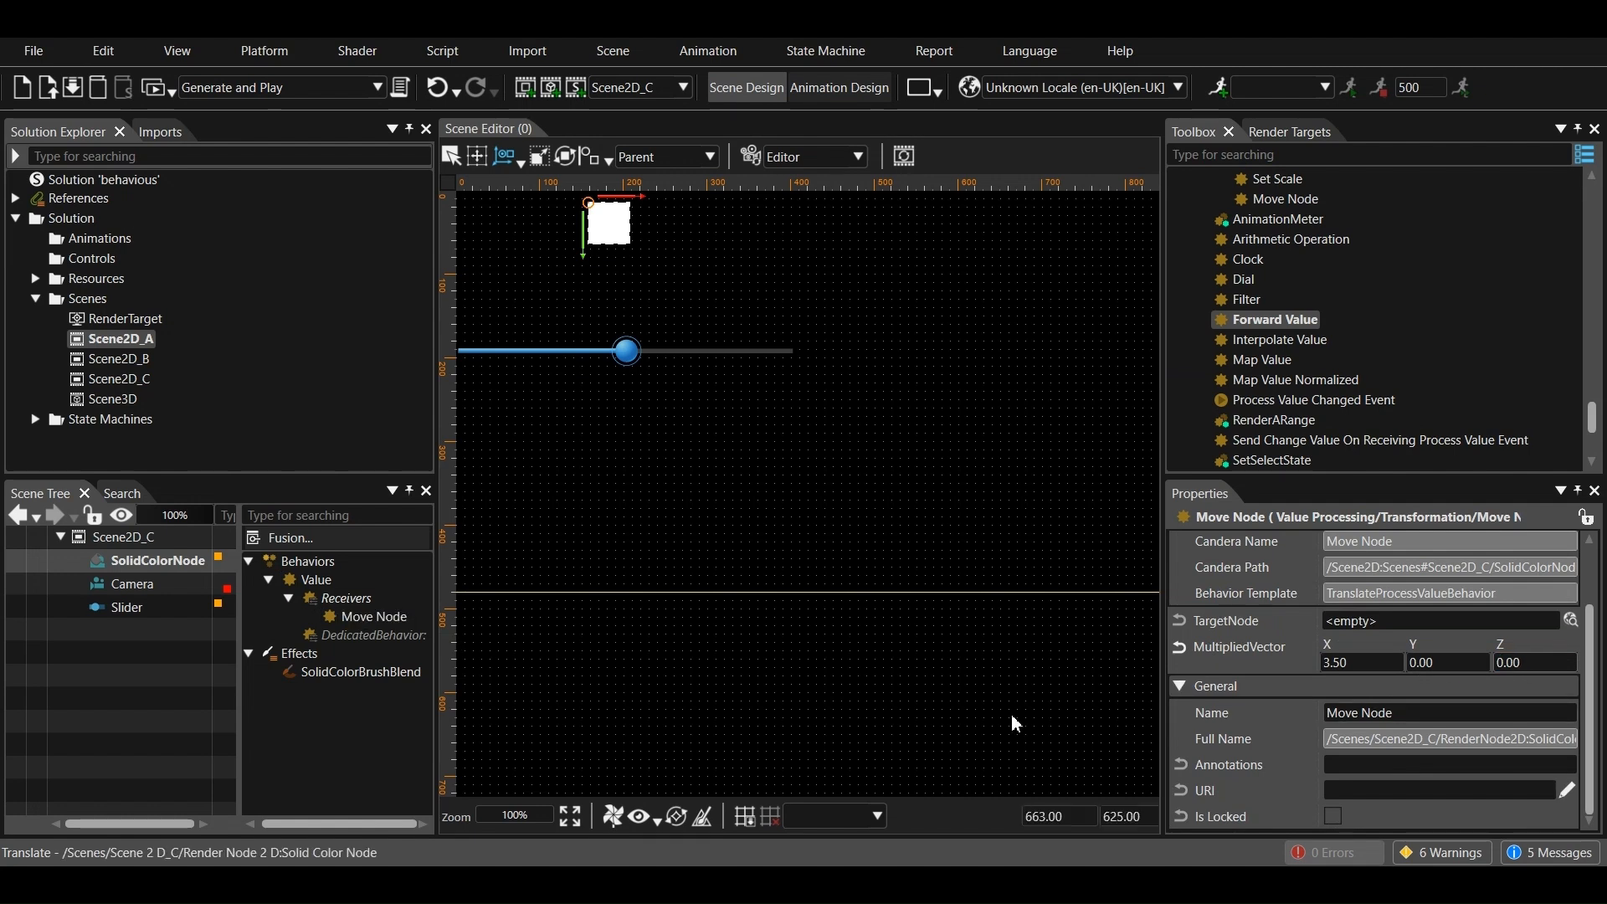
# Generate and play the solution, show Scene2D_C in the player and move the slider to test the square's movement
pyautogui.click(150, 561)
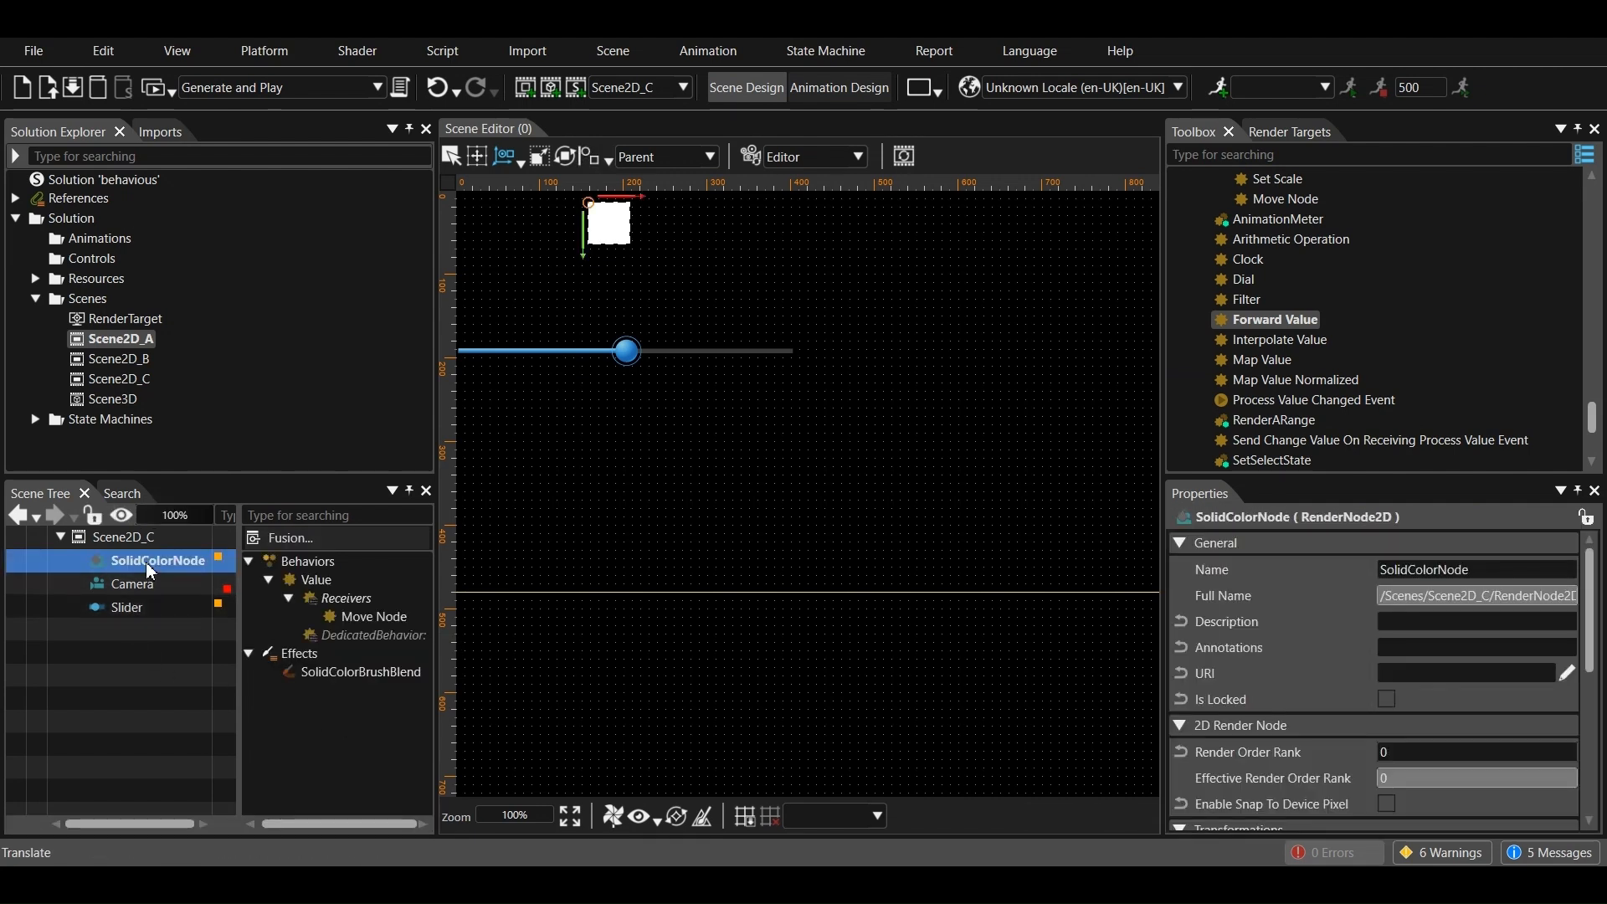
pyautogui.click(152, 91)
pyautogui.click(749, 504)
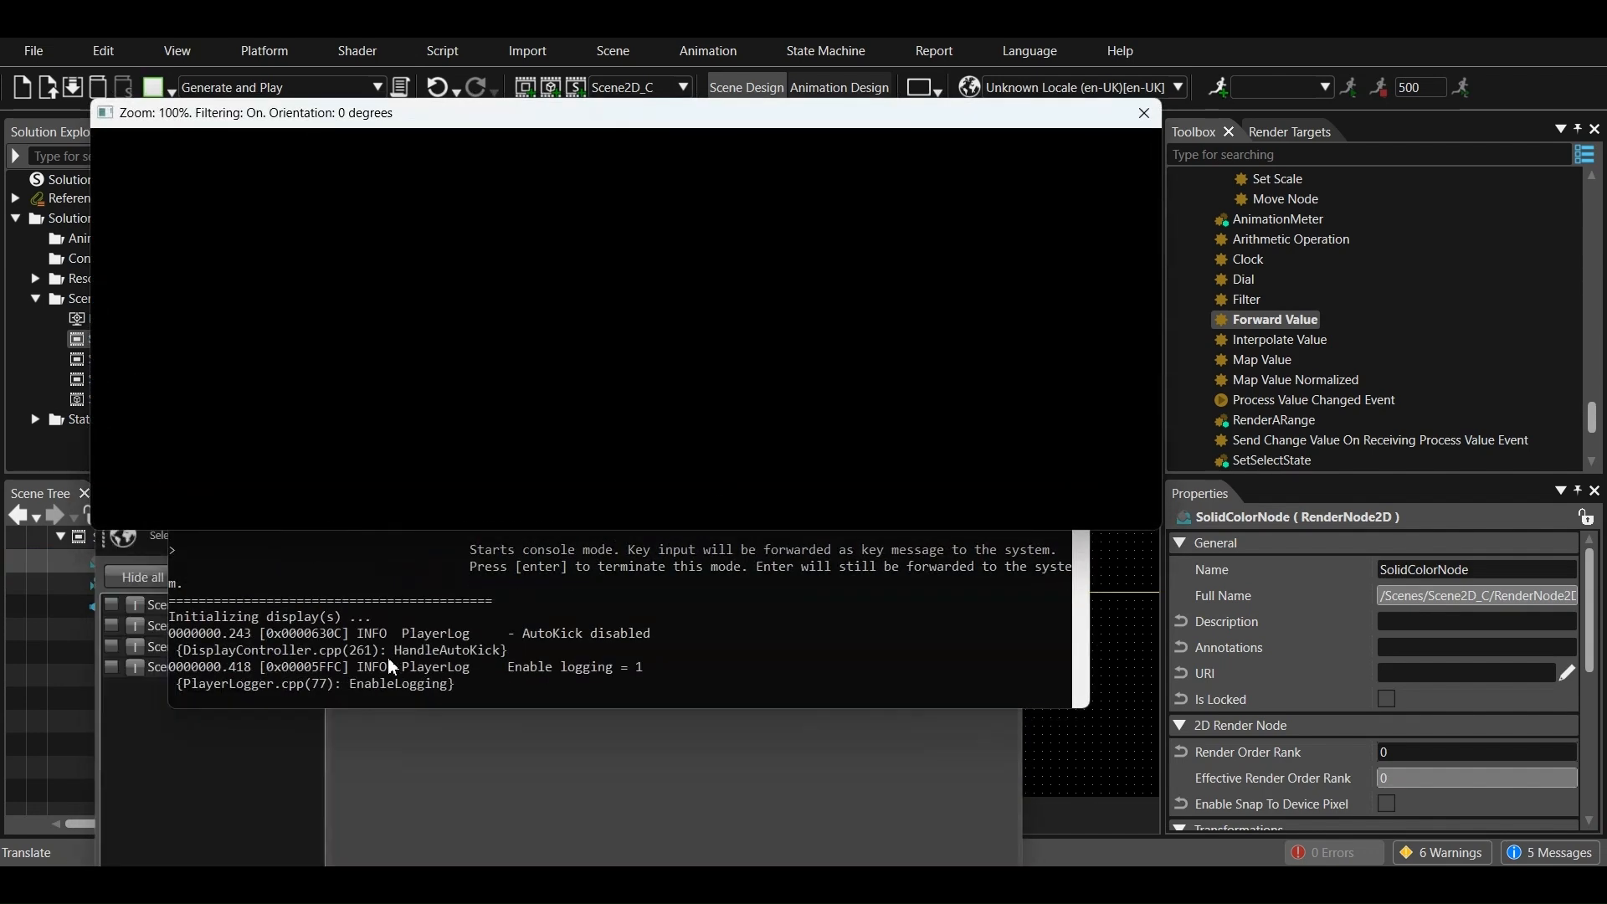
pyautogui.click(111, 647)
pyautogui.click(265, 370)
pyautogui.moveTo(265, 293); pyautogui.dragTo(72, 390)
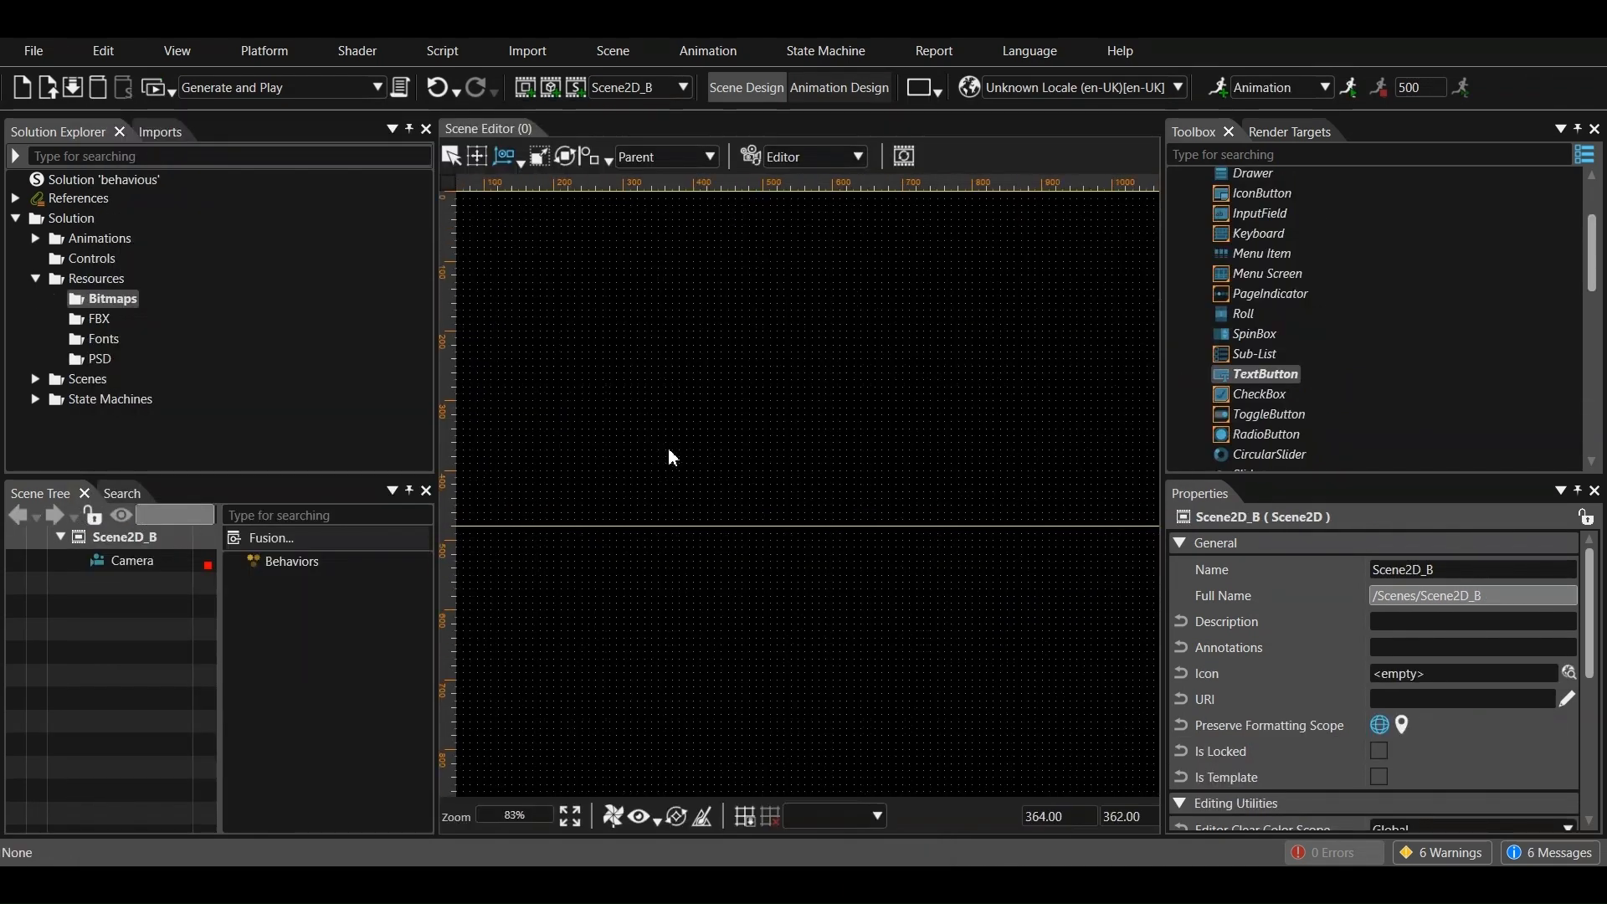
# Import the brakes and warning images directly into the Bitmaps resource folder, saving the solution first and creating no new folder
pyautogui.rightClick(122, 298)
pyautogui.moveTo(180, 330)
pyautogui.click(413, 333)
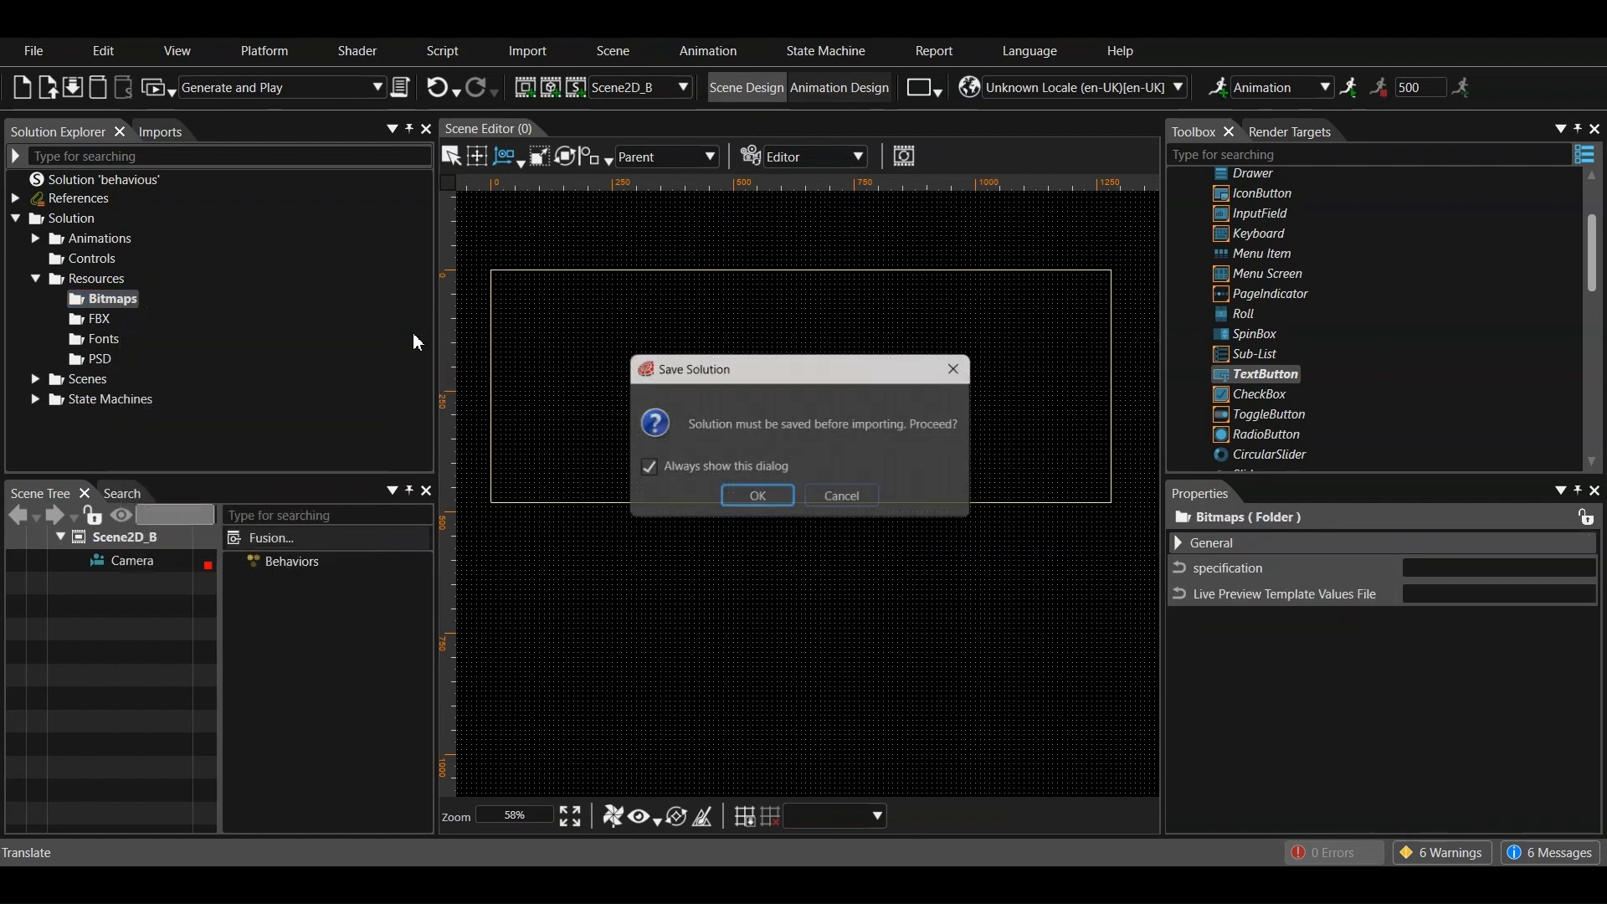
pyautogui.click(757, 501)
pyautogui.click(234, 232)
pyautogui.keyDown('ctrl'); pyautogui.click(596, 232); pyautogui.keyUp('ctrl')
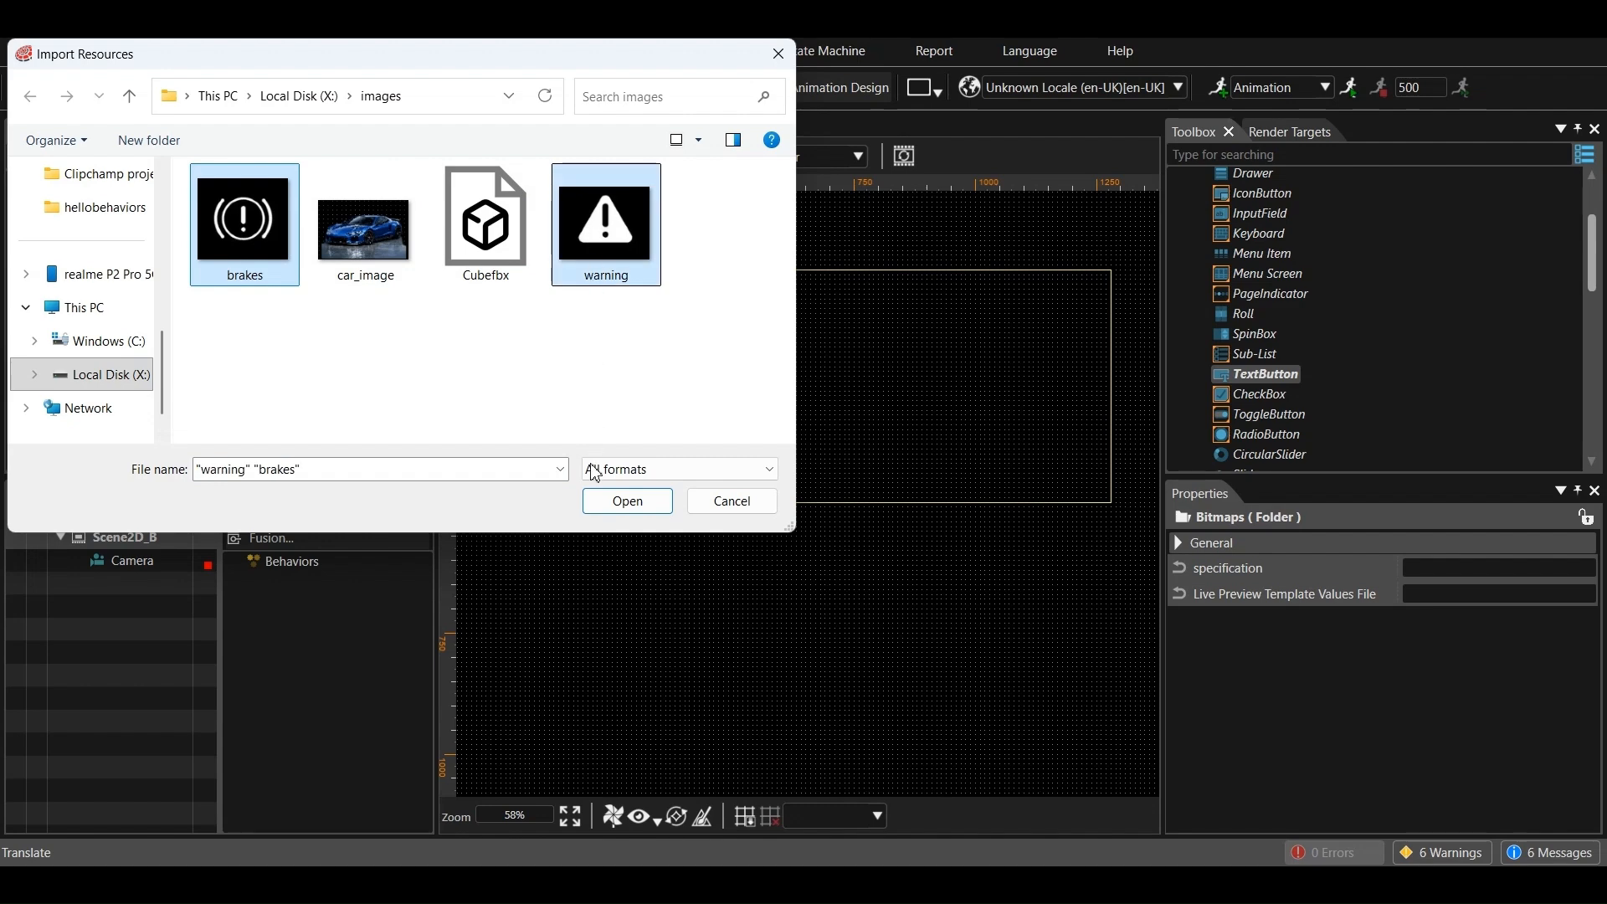
pyautogui.click(628, 500)
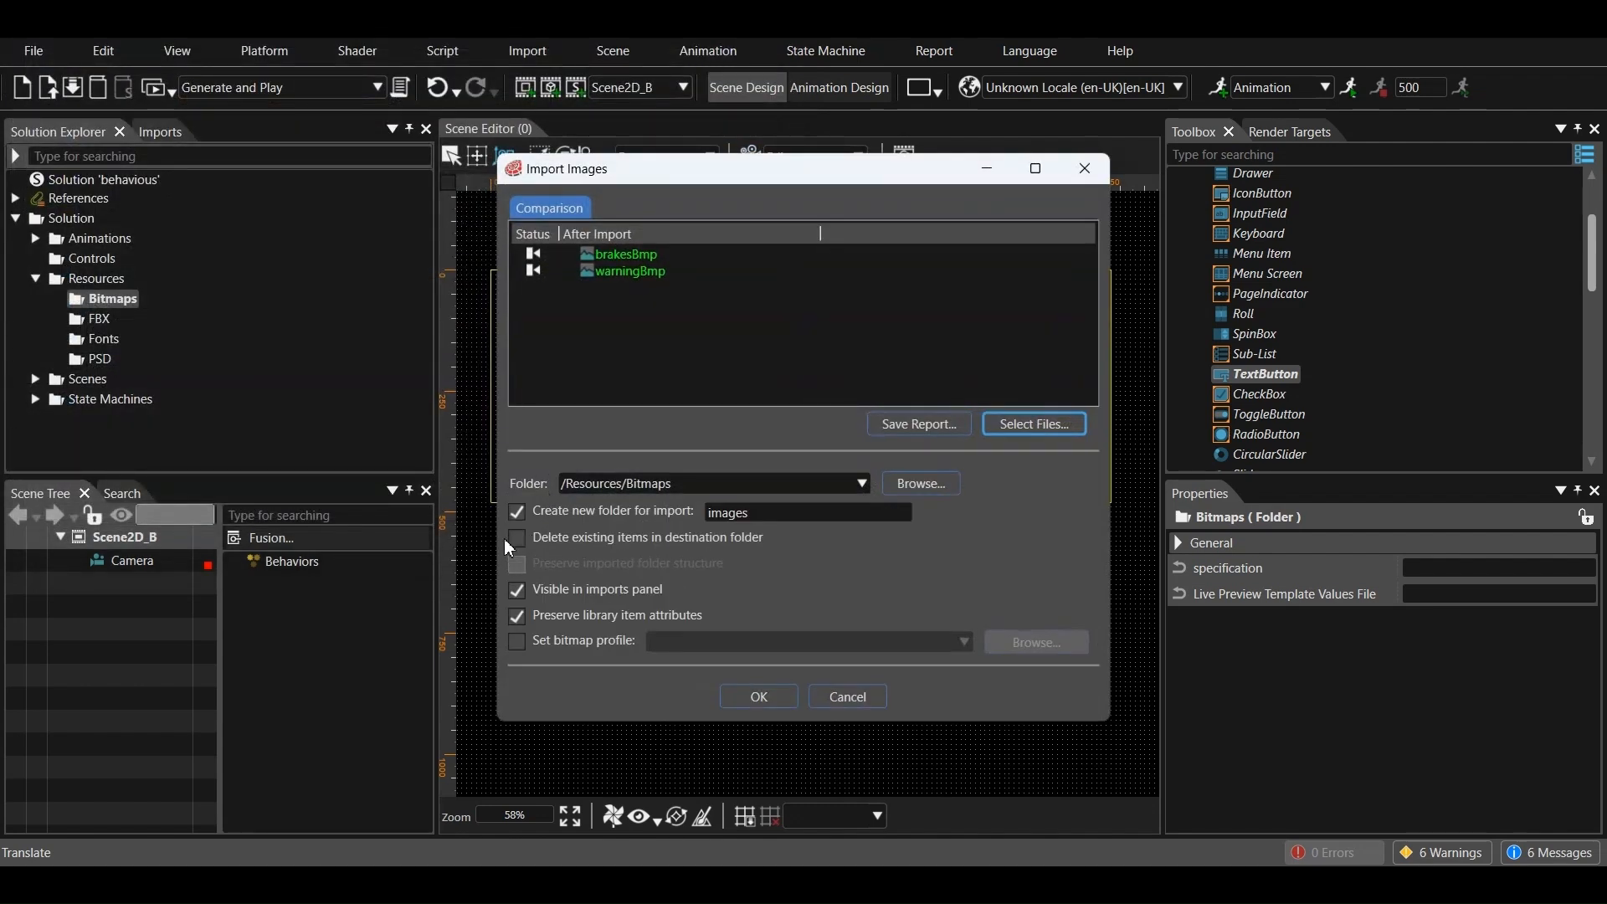
pyautogui.click(513, 512)
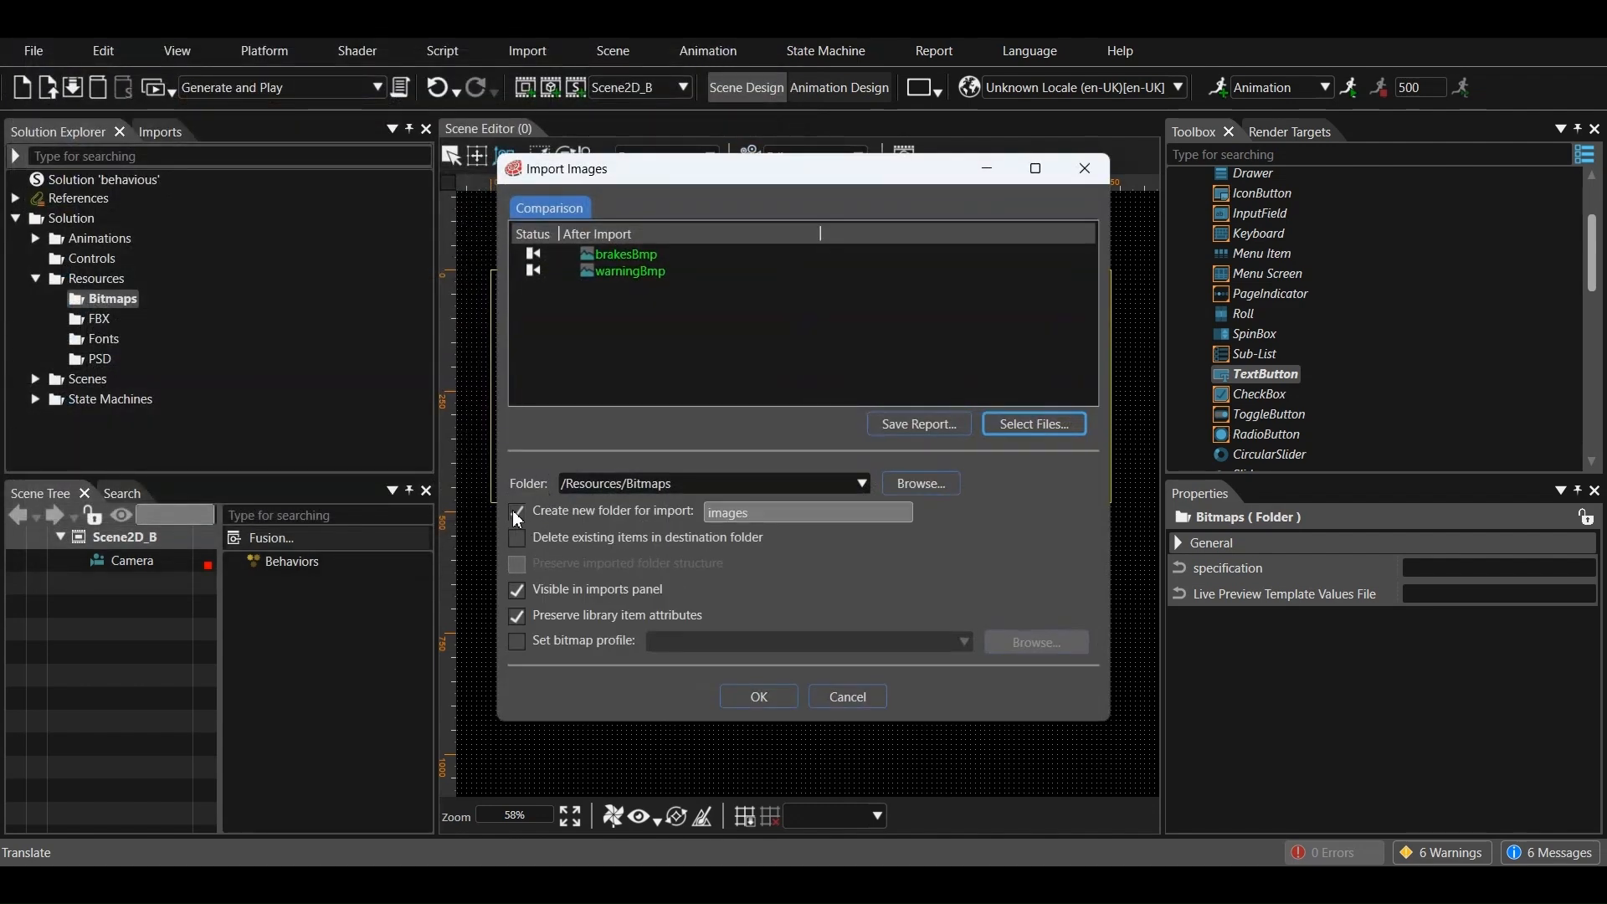
pyautogui.click(731, 696)
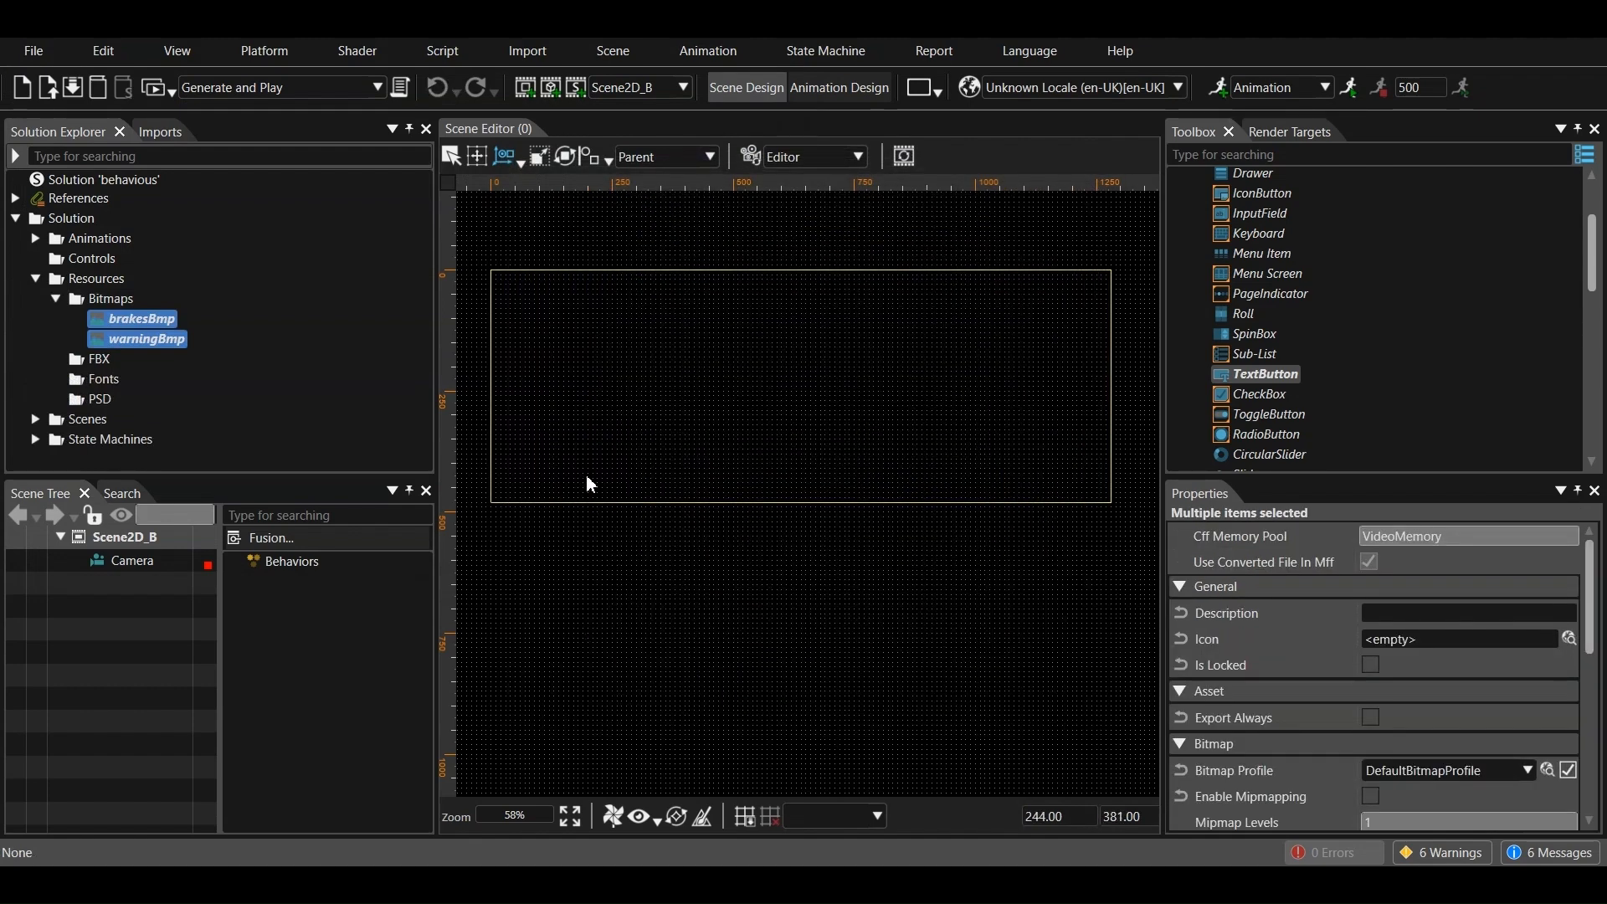
# Add a BitmapNode to Scene2D_B and select it in the scene tree
pyautogui.scroll(-2, 1221, 450)
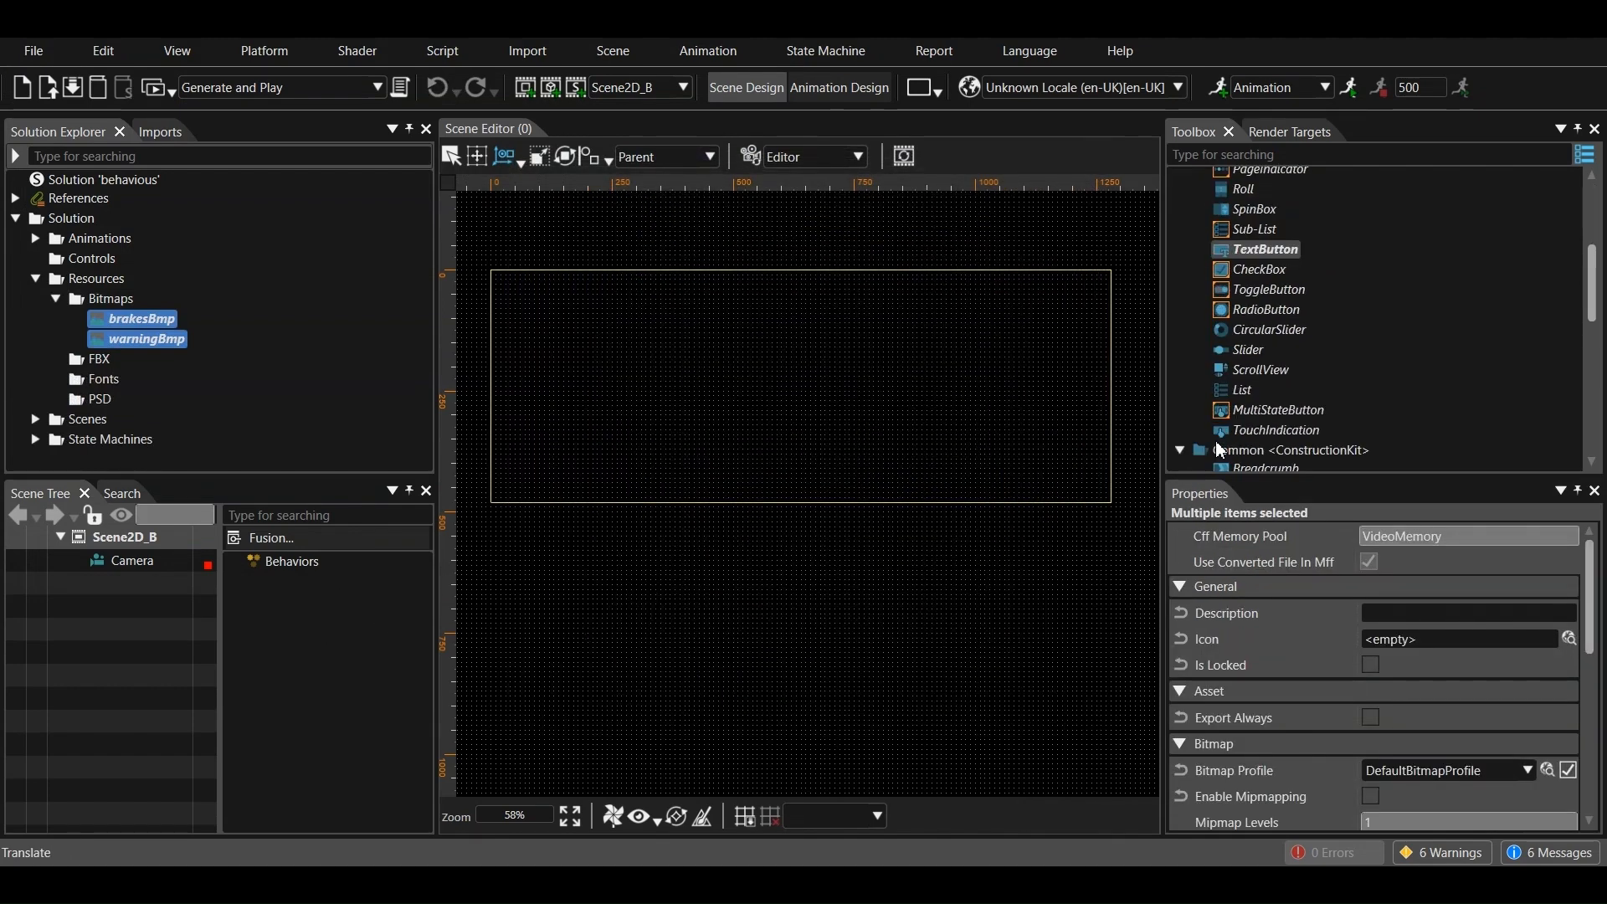
pyautogui.scroll(-5, 1220, 451)
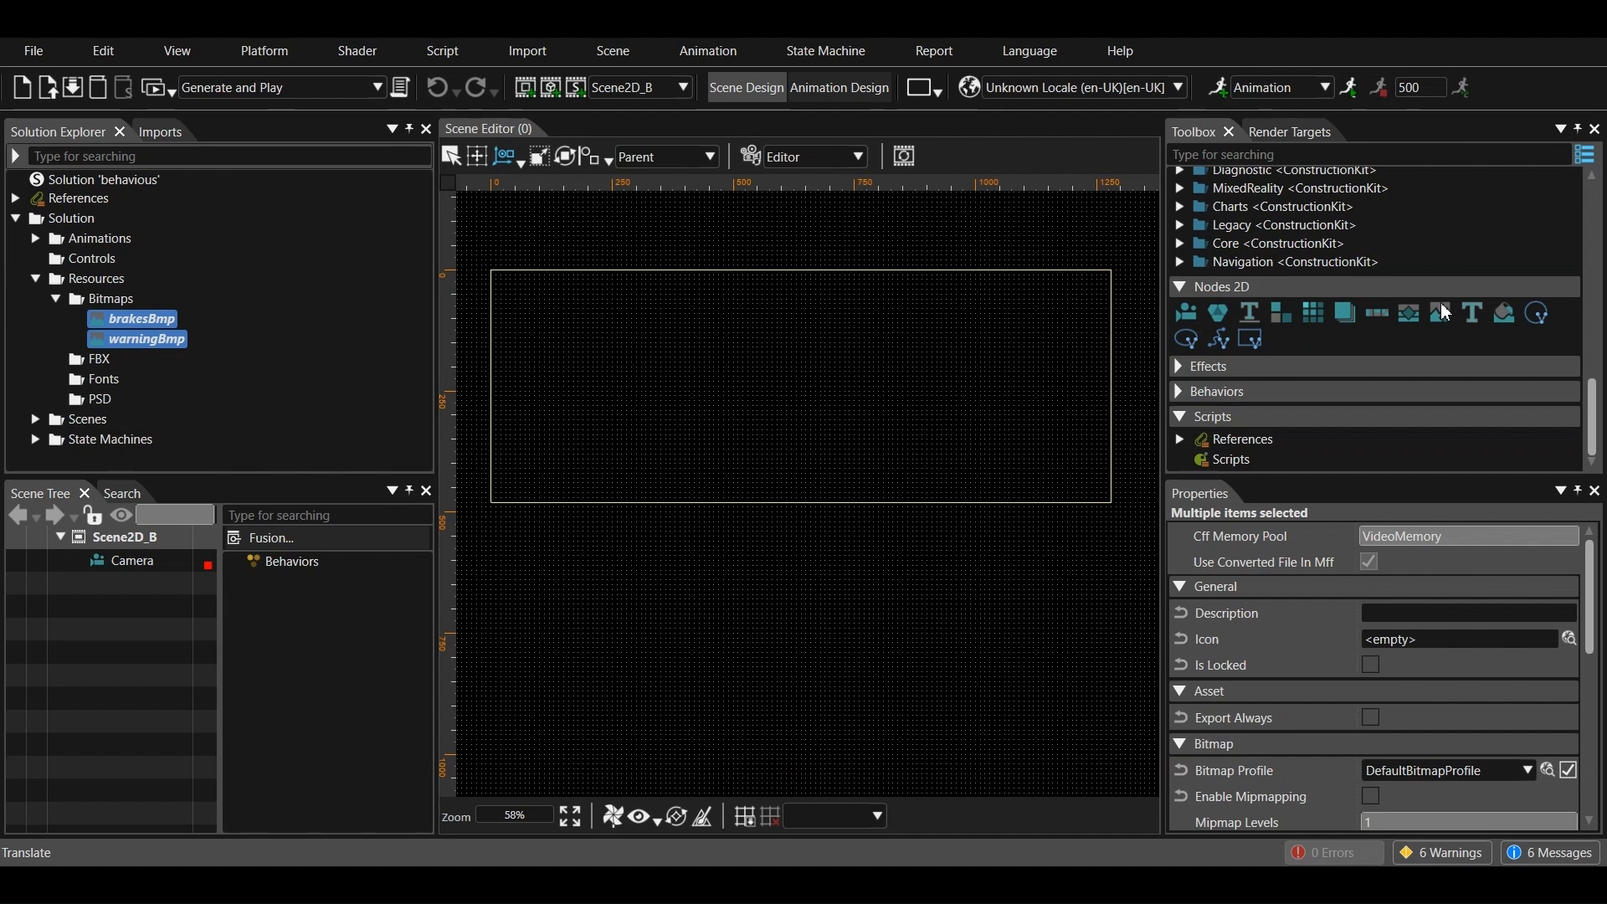
pyautogui.moveTo(1446, 318); pyautogui.dragTo(291, 559)
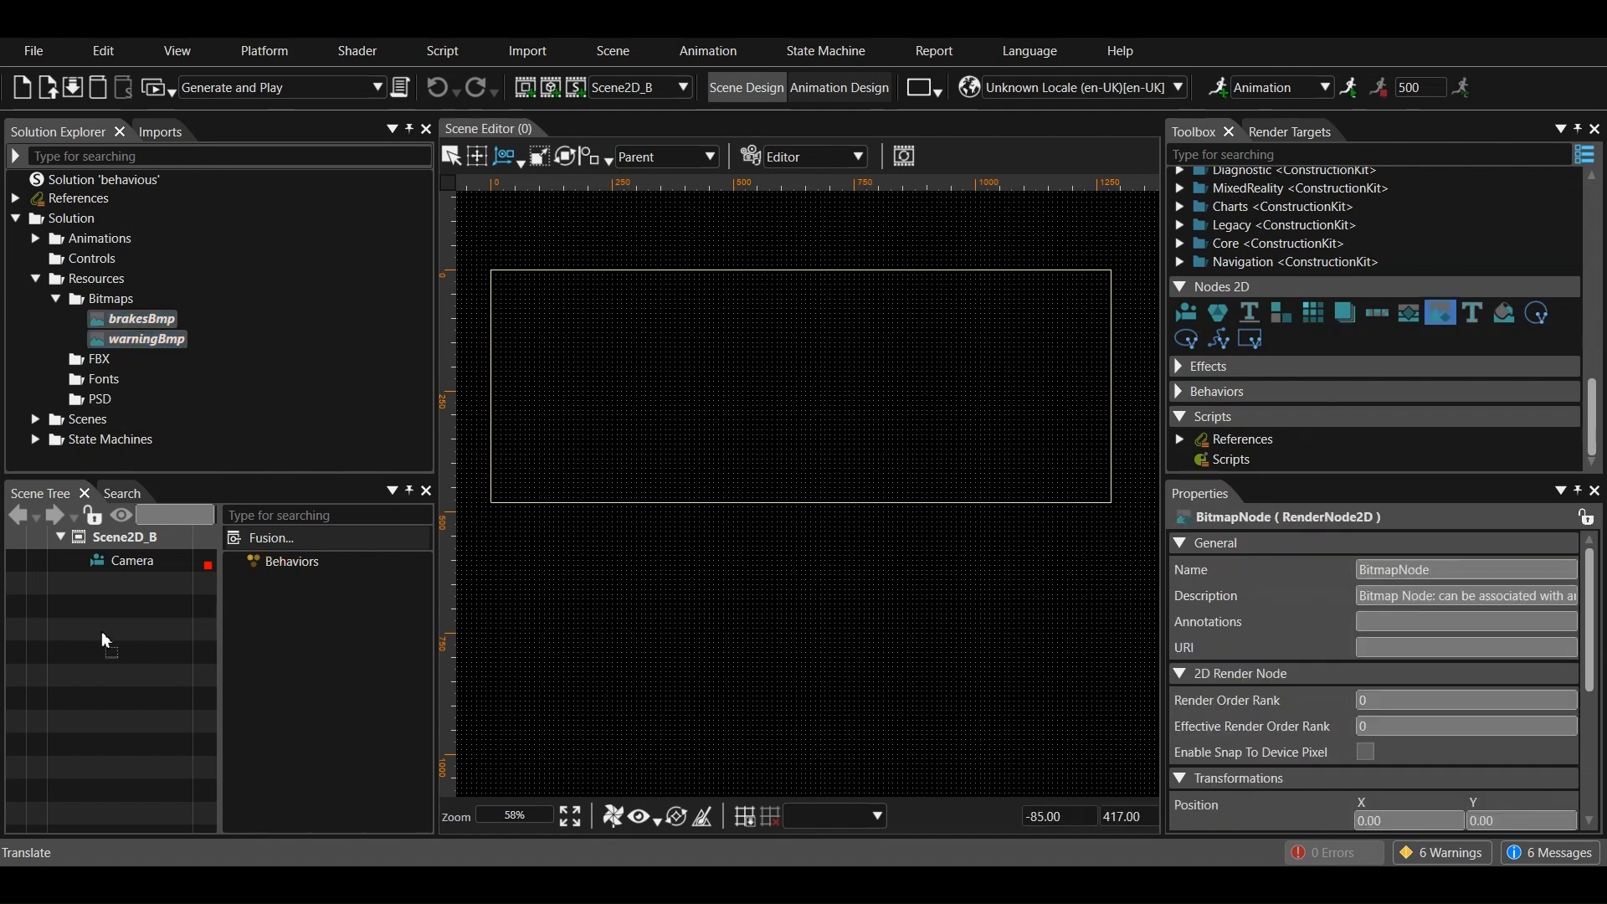
pyautogui.moveTo(102, 635); pyautogui.dragTo(102, 624)
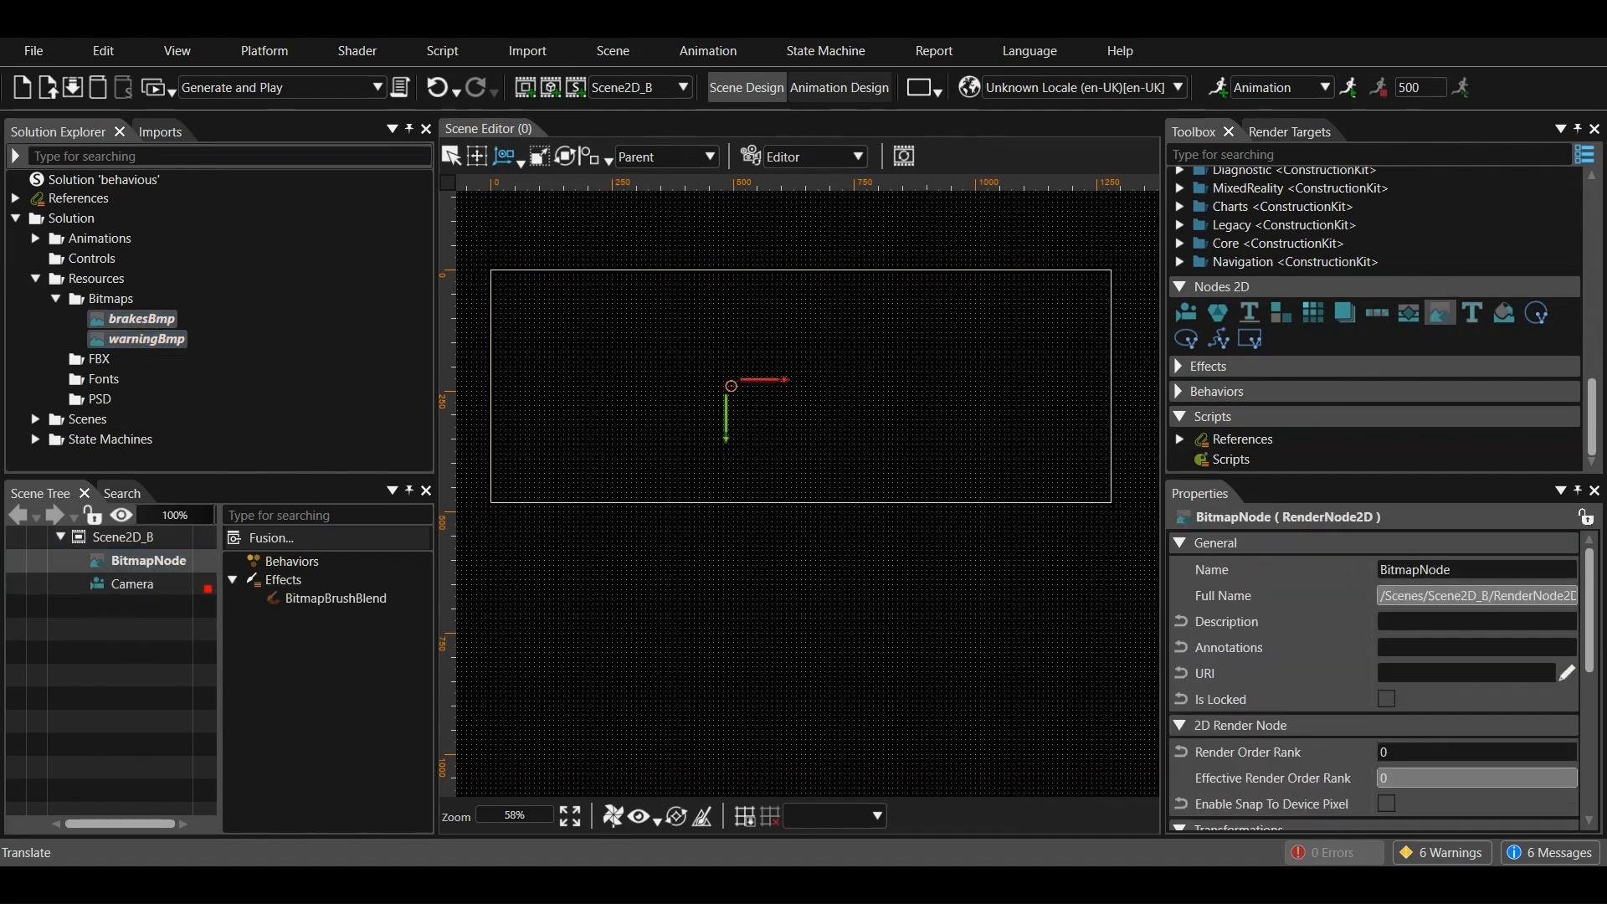
pyautogui.click(125, 561)
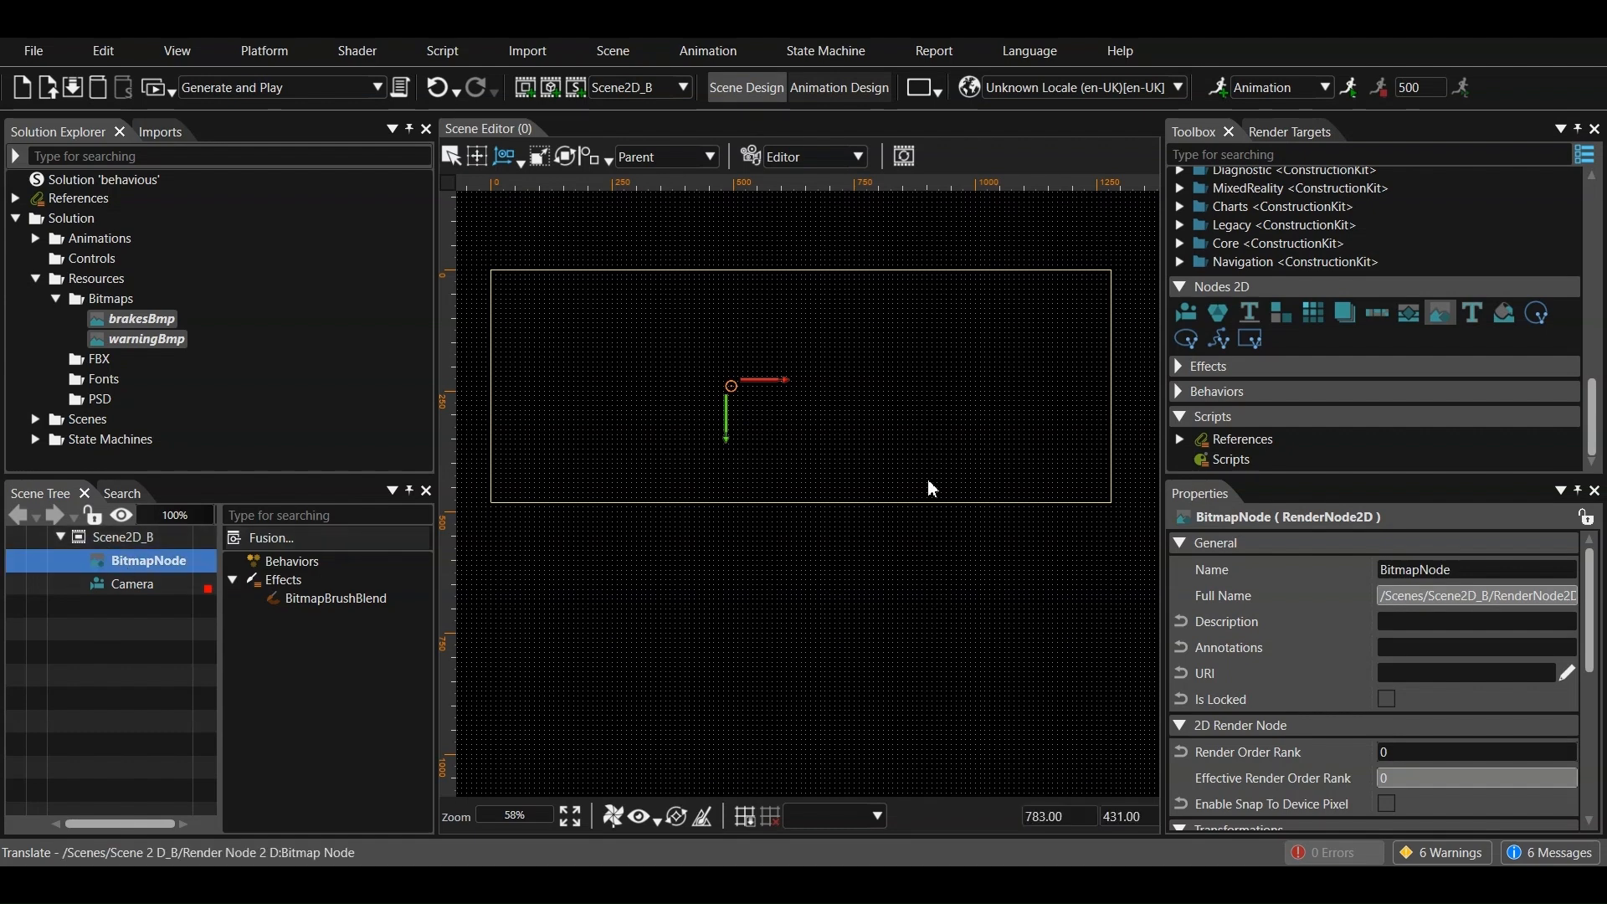
# Add a TextButton control to Scene2D_B
pyautogui.scroll(5, 1197, 385)
pyautogui.scroll(-3, 1261, 369)
pyautogui.scroll(-3, 1251, 355)
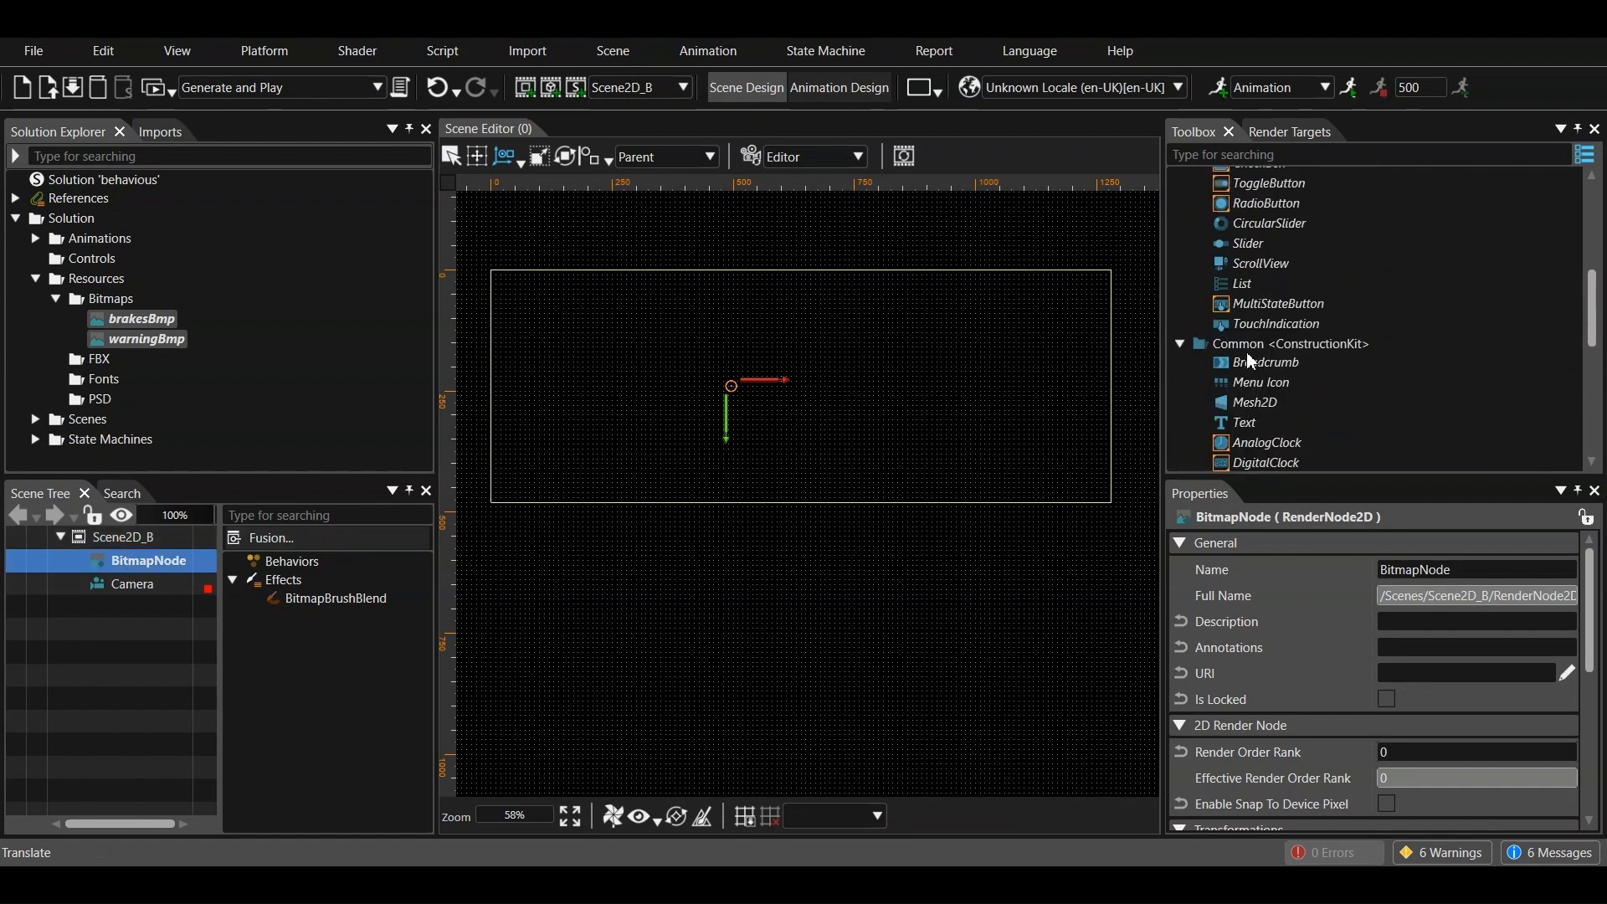
pyautogui.scroll(3, 1244, 350)
pyautogui.scroll(-3, 1245, 393)
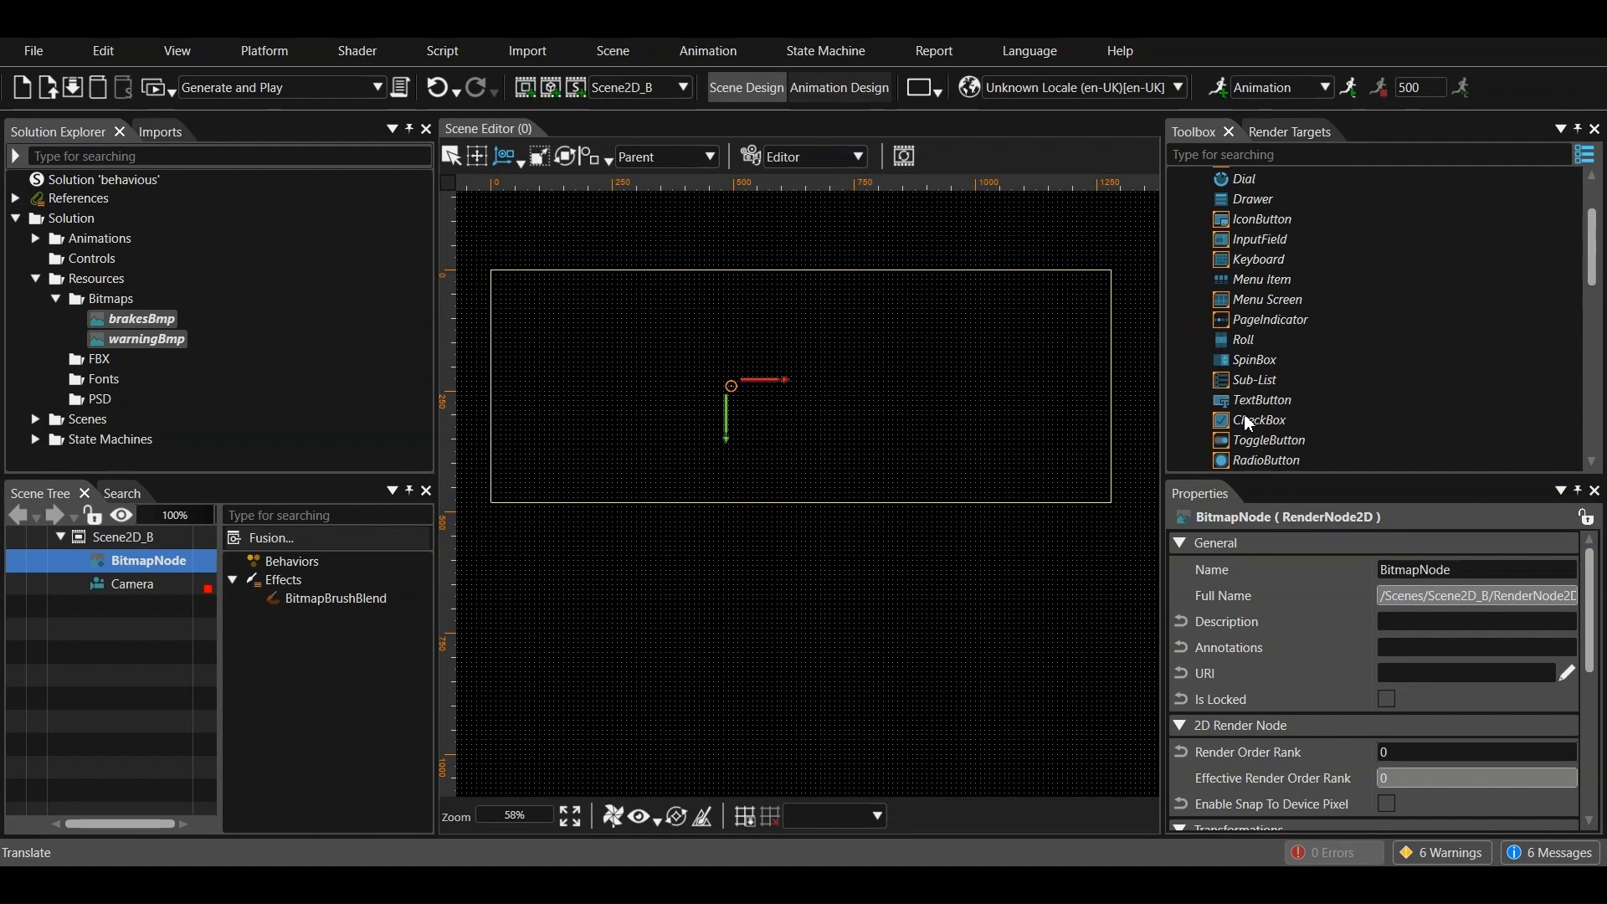
pyautogui.click(1250, 401)
pyautogui.moveTo(179, 679); pyautogui.dragTo(137, 644)
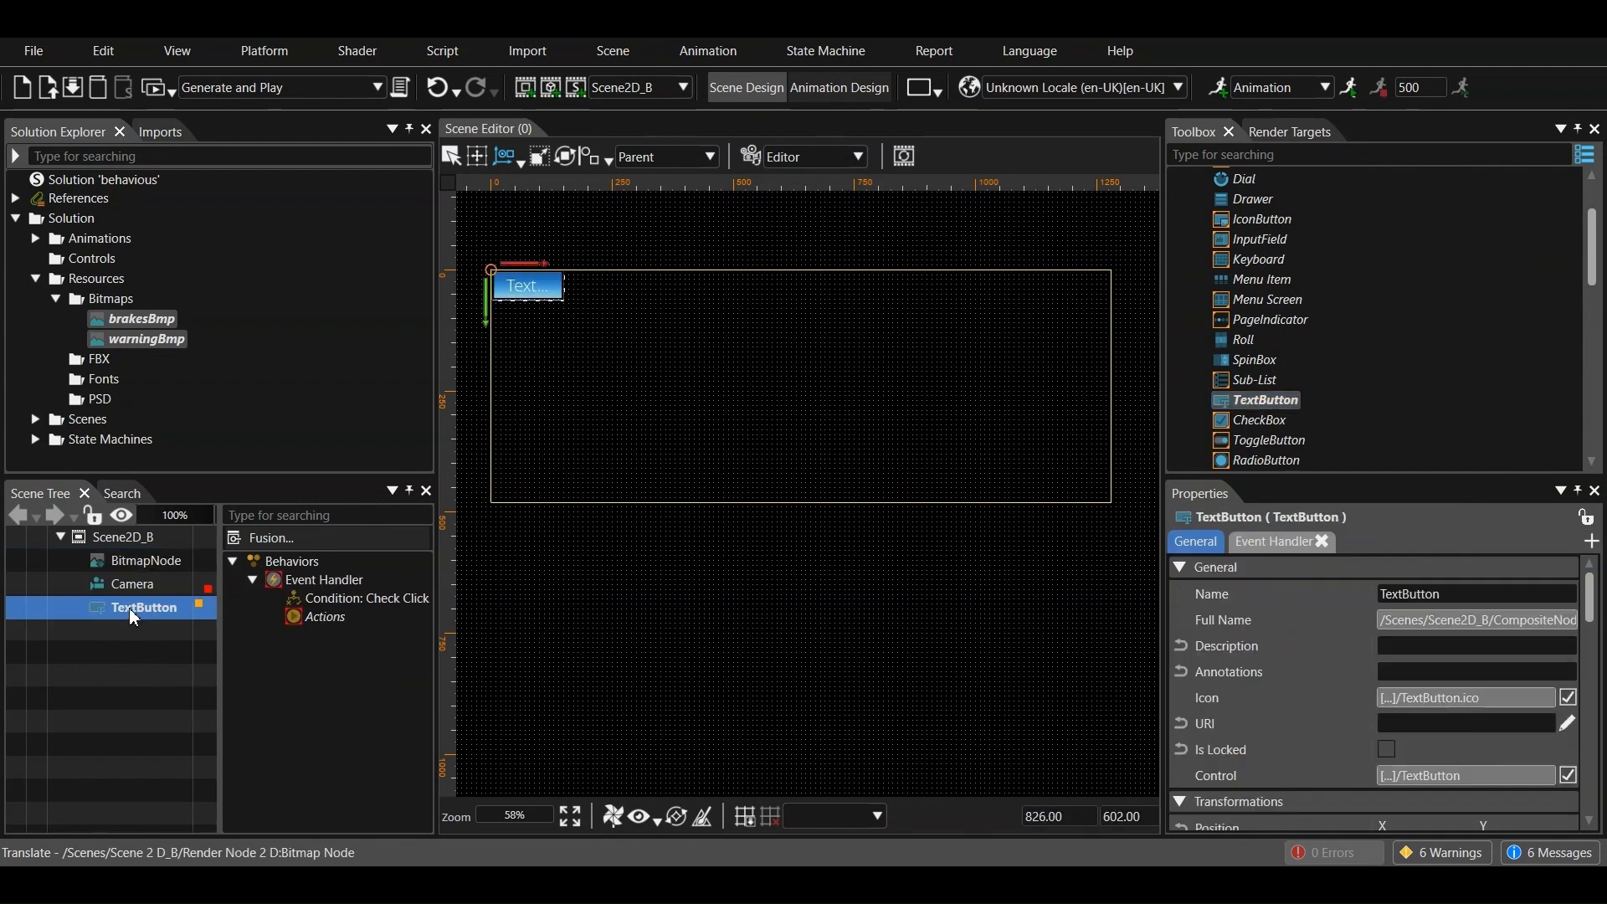
# Rename the TextButton as brakes and set its displayed text to "brakes"
pyautogui.rightClick(129, 607)
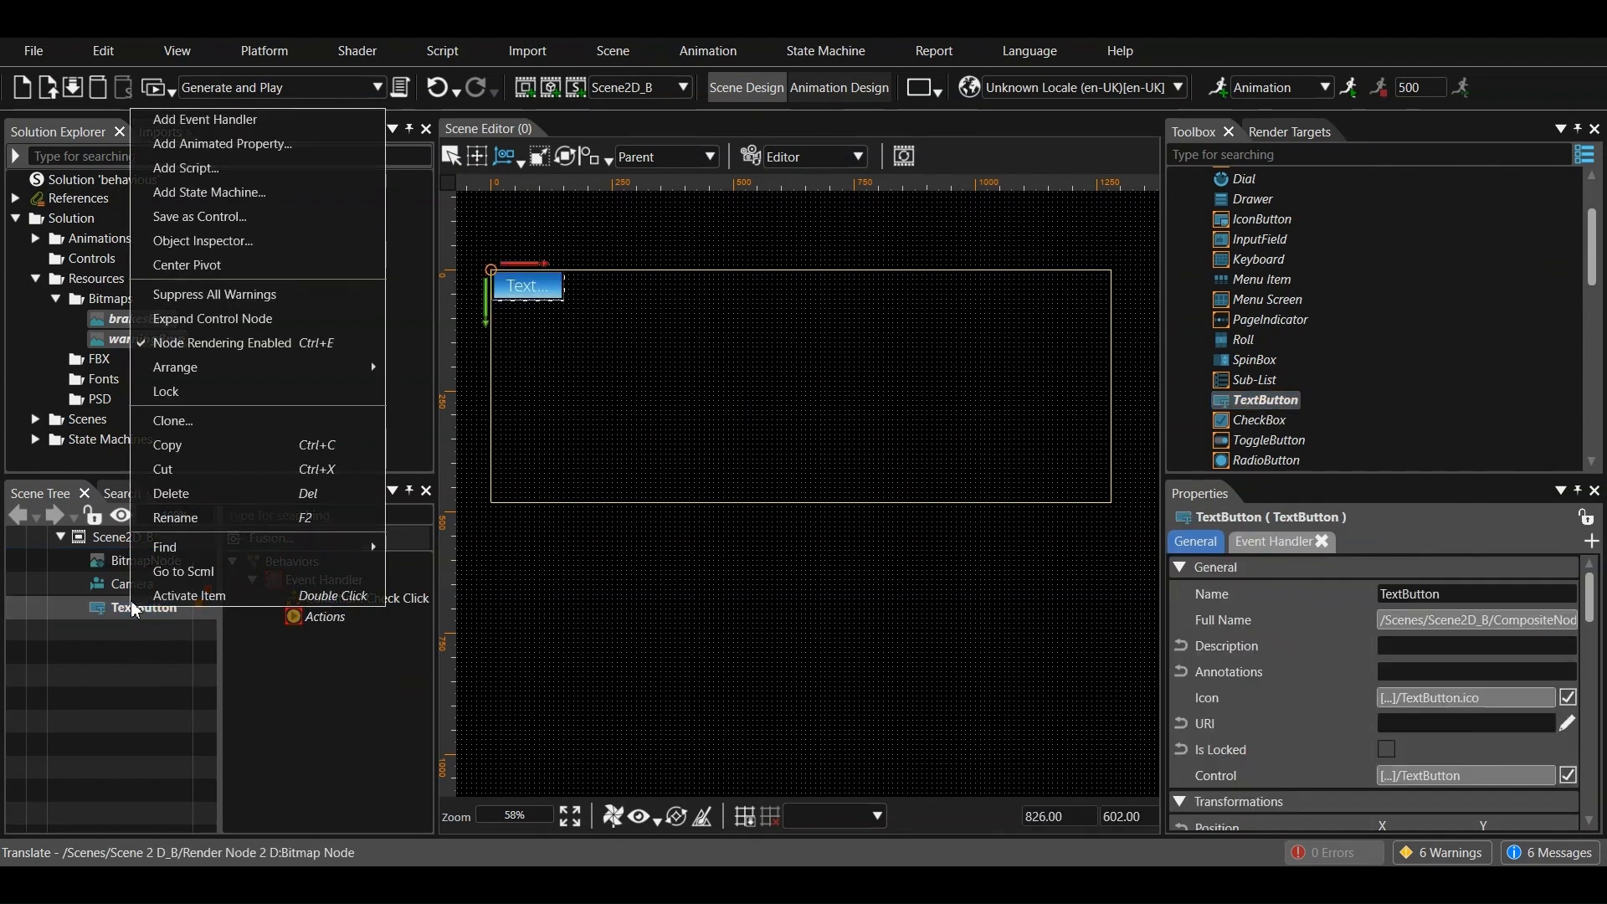
pyautogui.click(176, 518)
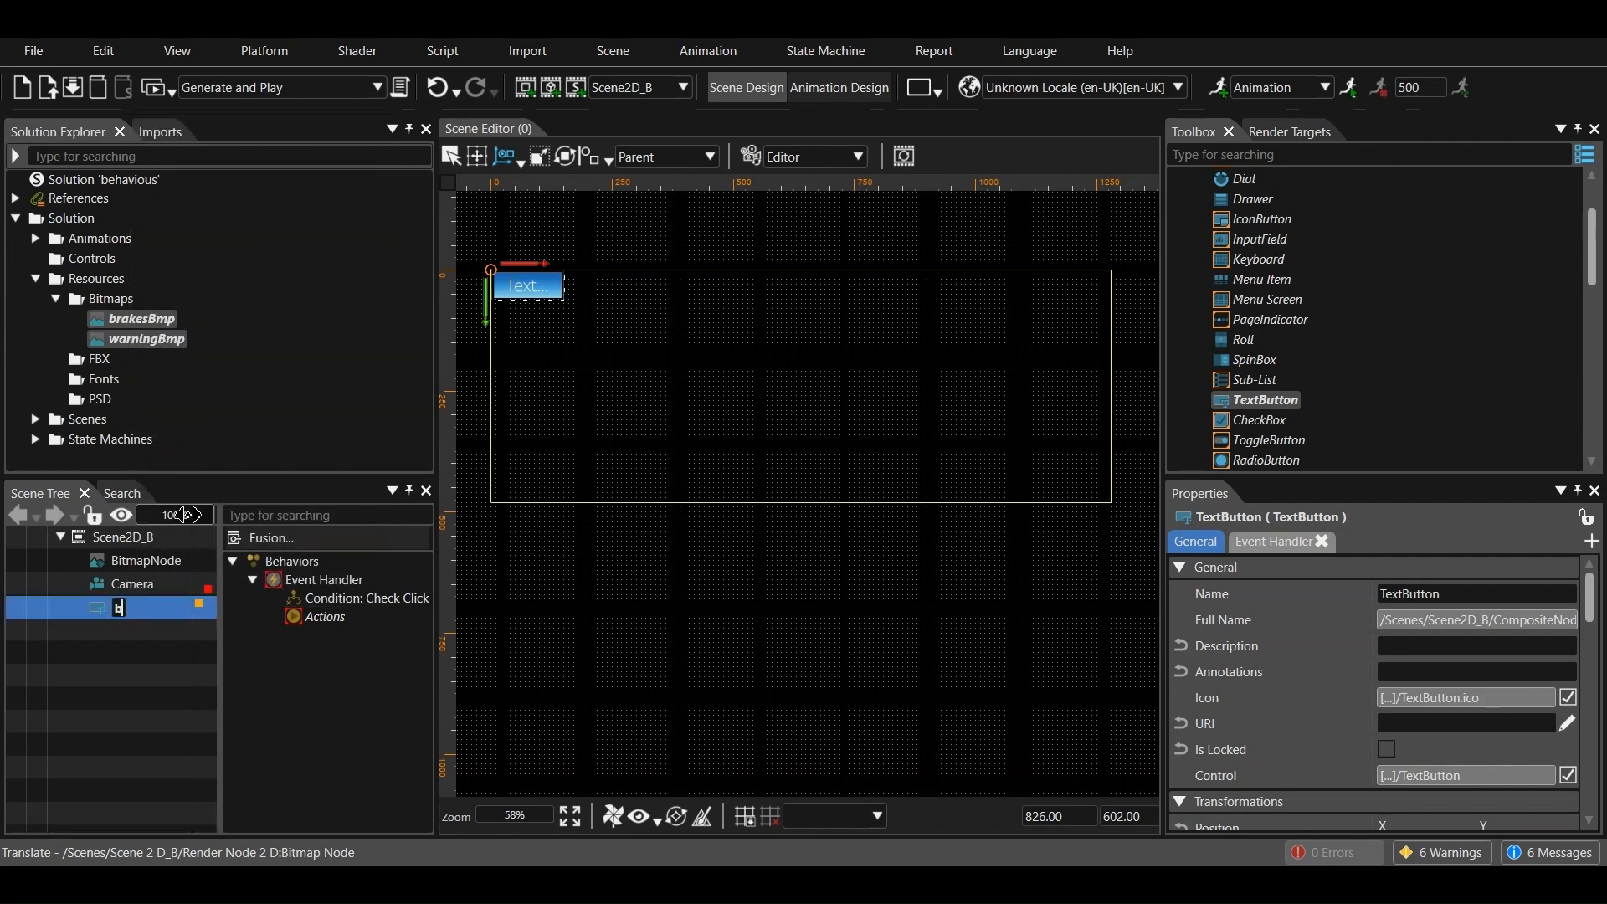
pyautogui.press('Return')
pyautogui.scroll(-6, 1354, 664)
pyautogui.click(1435, 653)
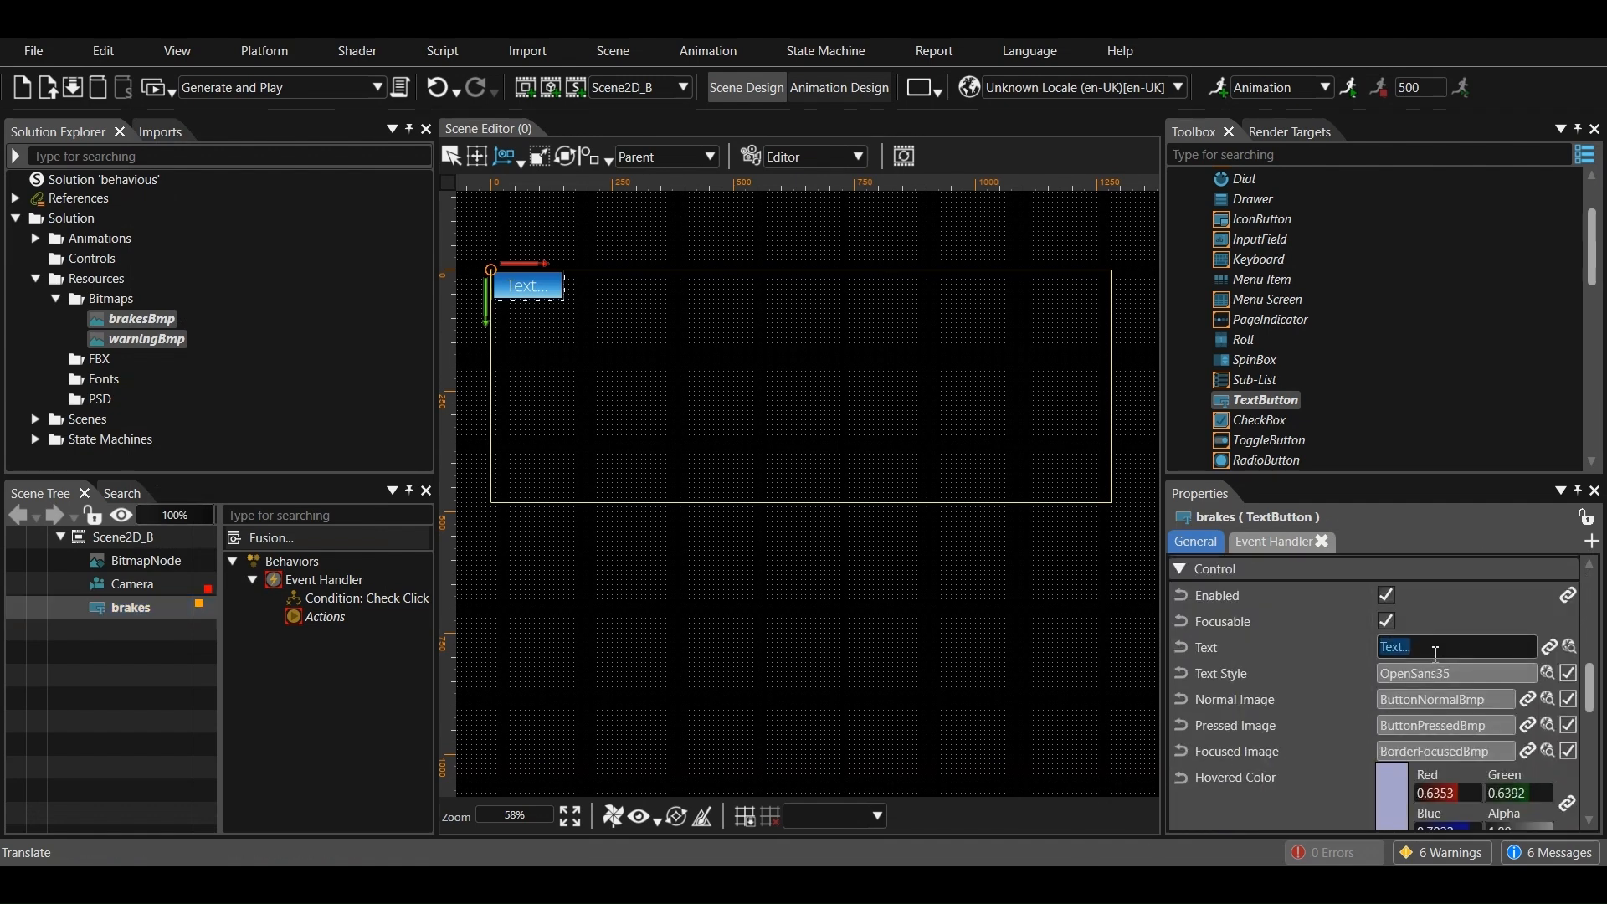
pyautogui.write('brakes')
pyautogui.press('Return')
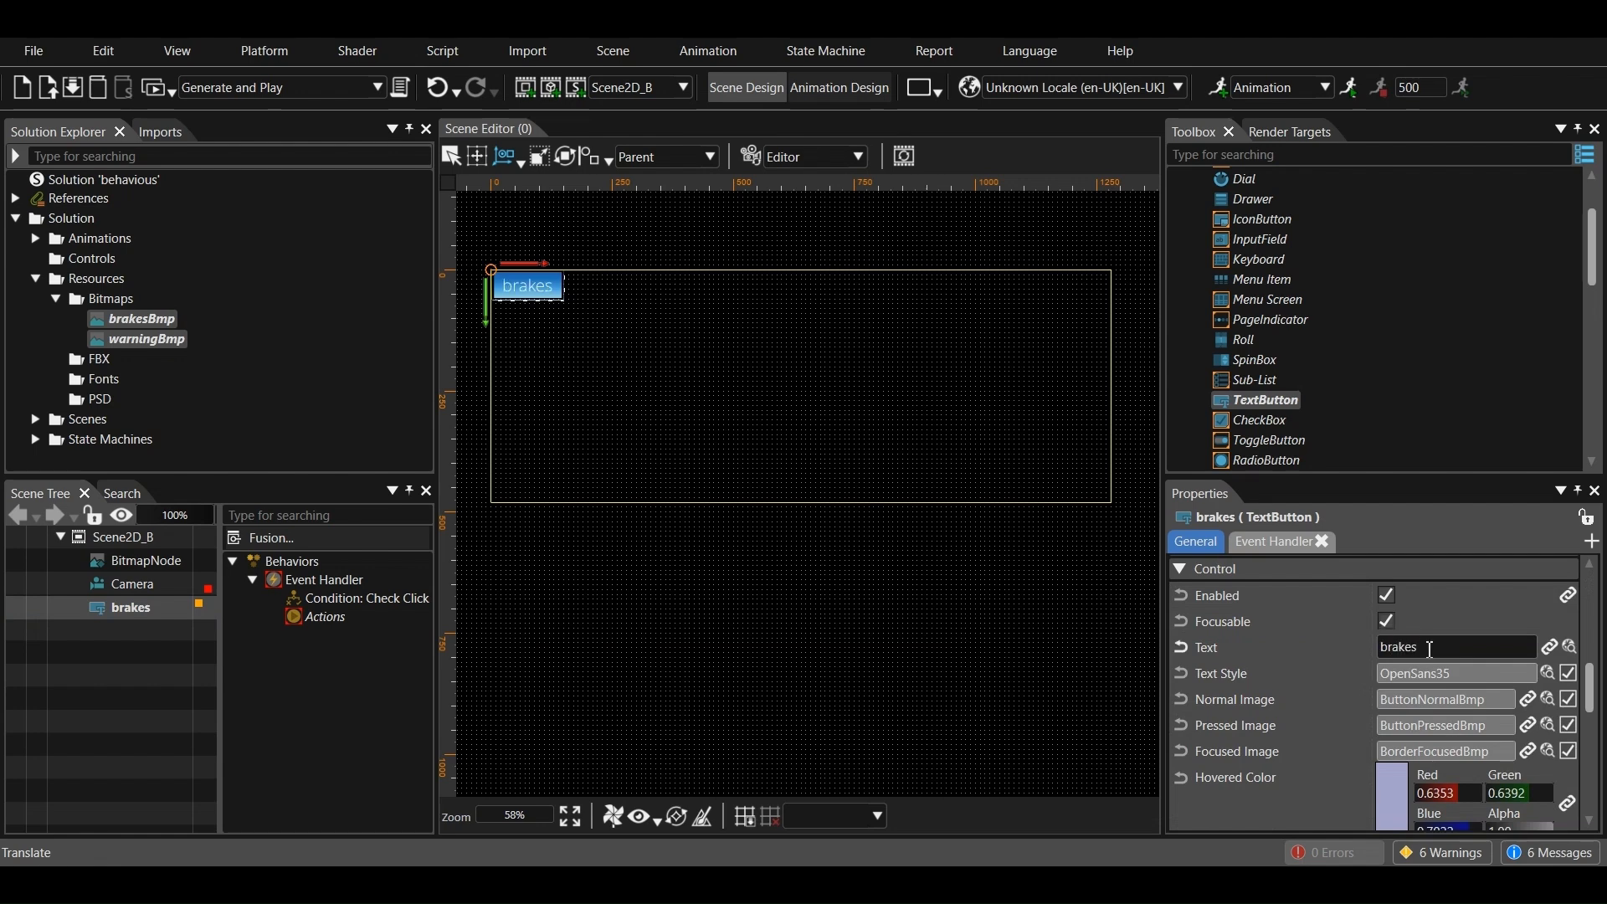
# Add a Set Image property action under the Actions of the brakes button's Event Handler
pyautogui.click(142, 828)
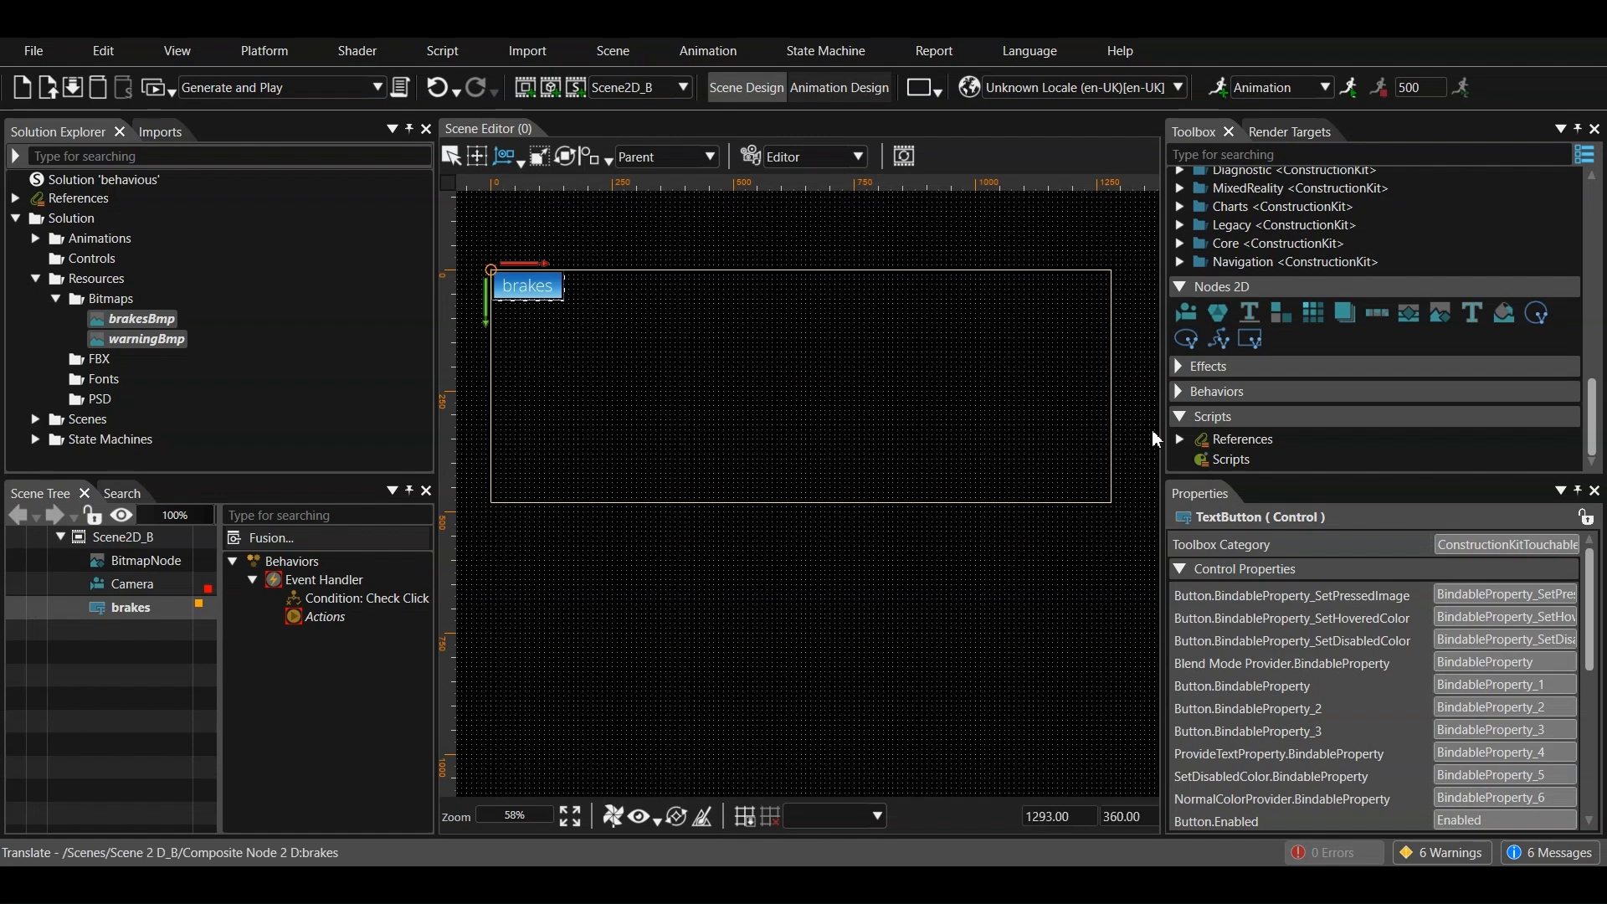
pyautogui.click(1210, 391)
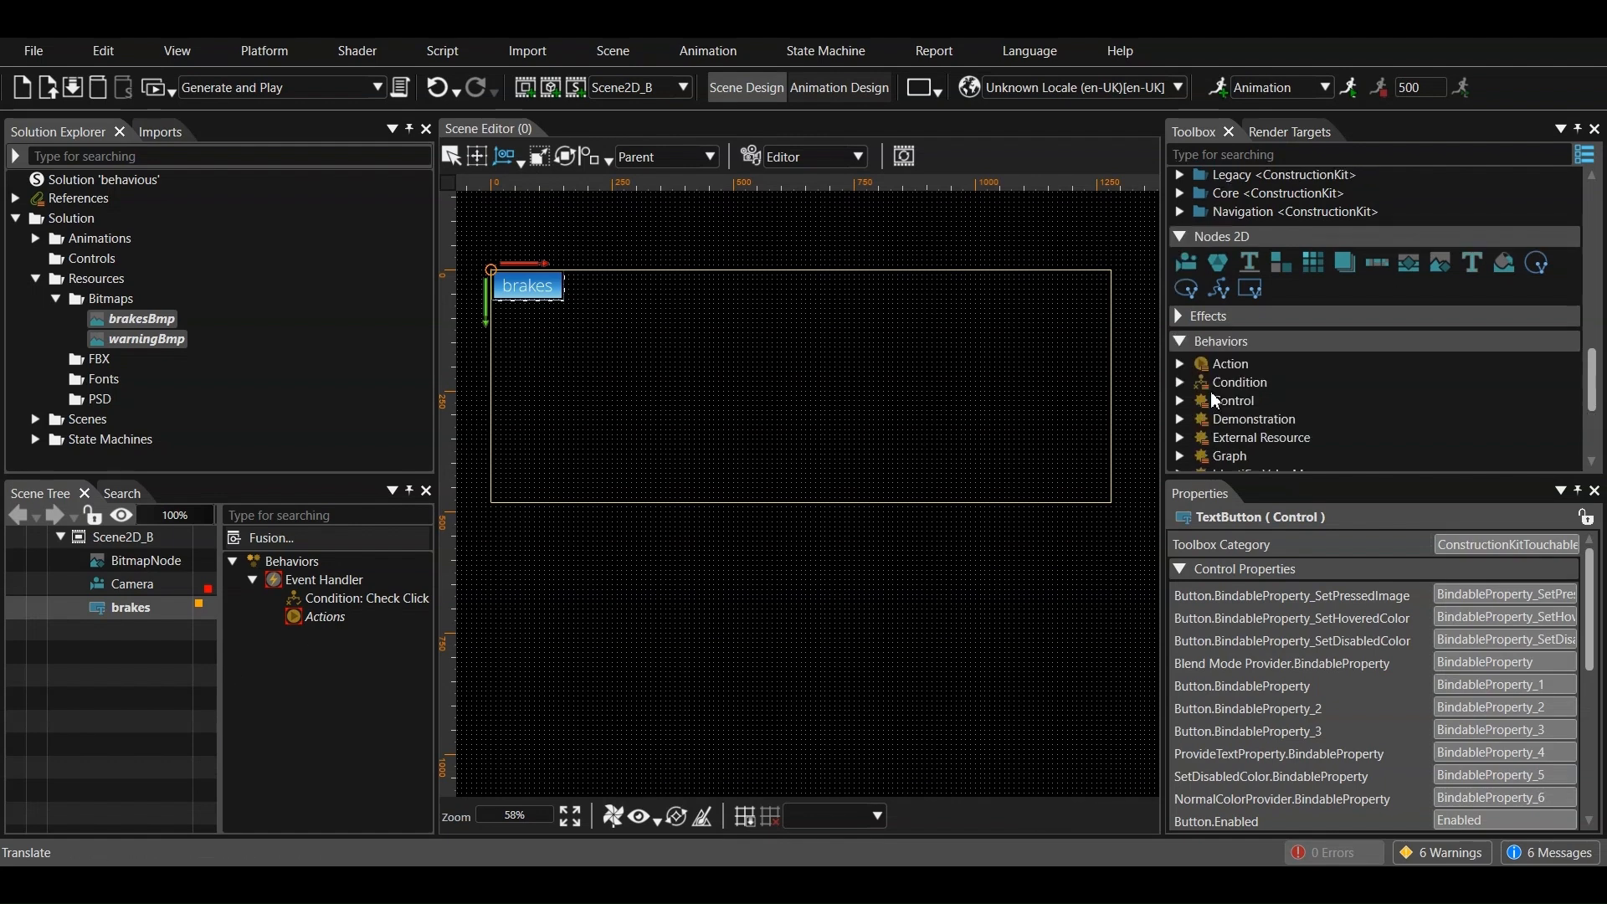
pyautogui.scroll(-3, 1209, 388)
pyautogui.click(1179, 263)
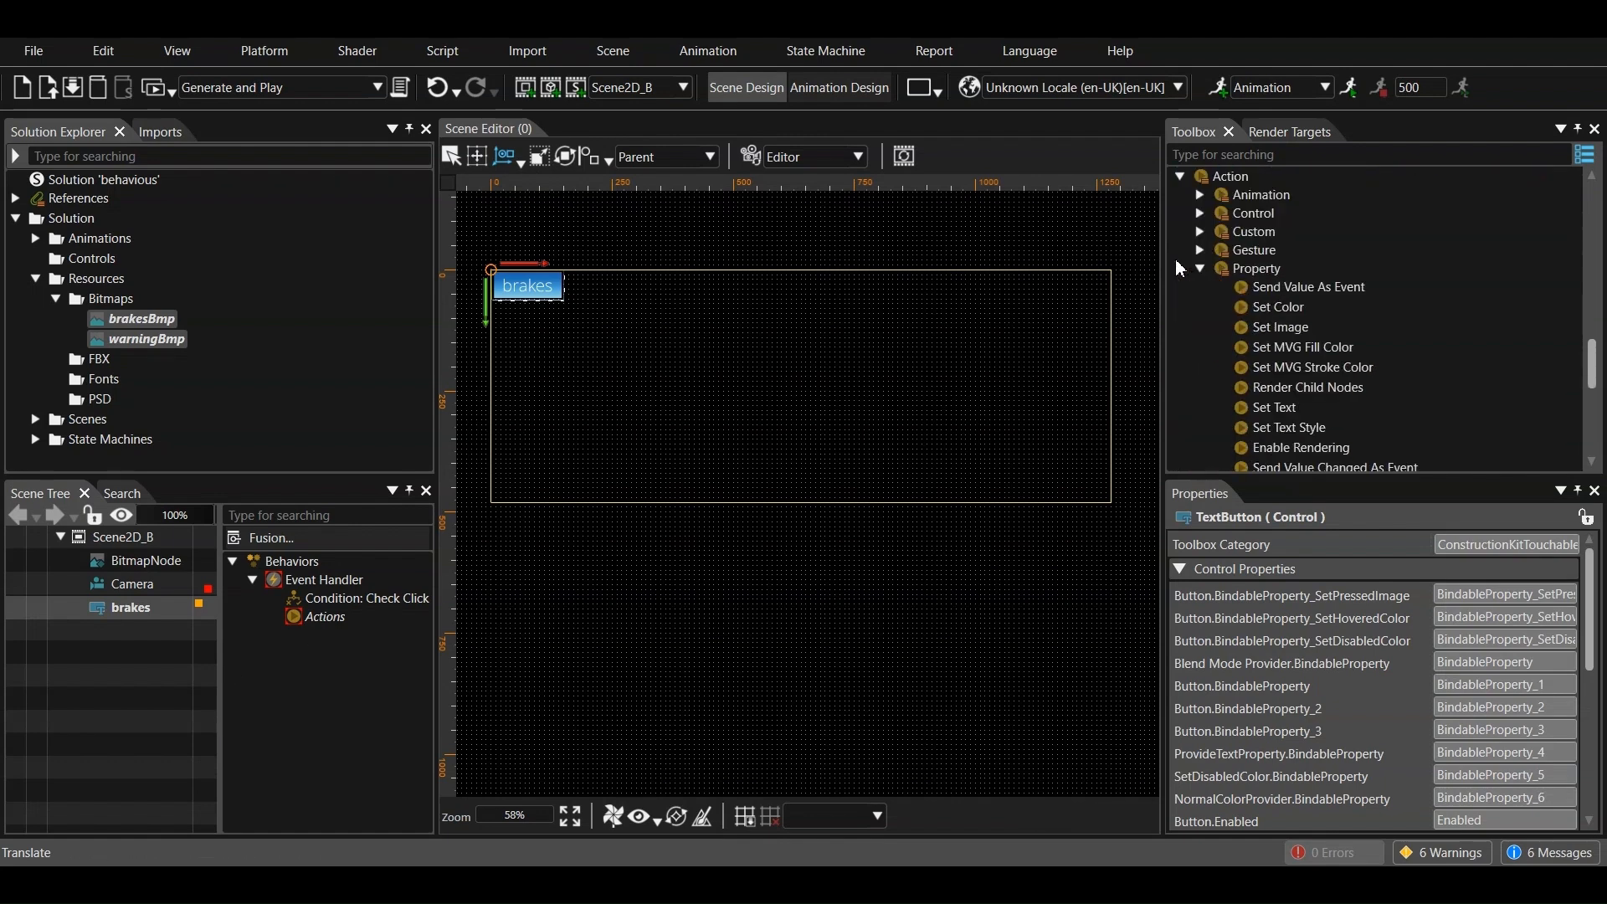
pyautogui.moveTo(1267, 324); pyautogui.dragTo(314, 616)
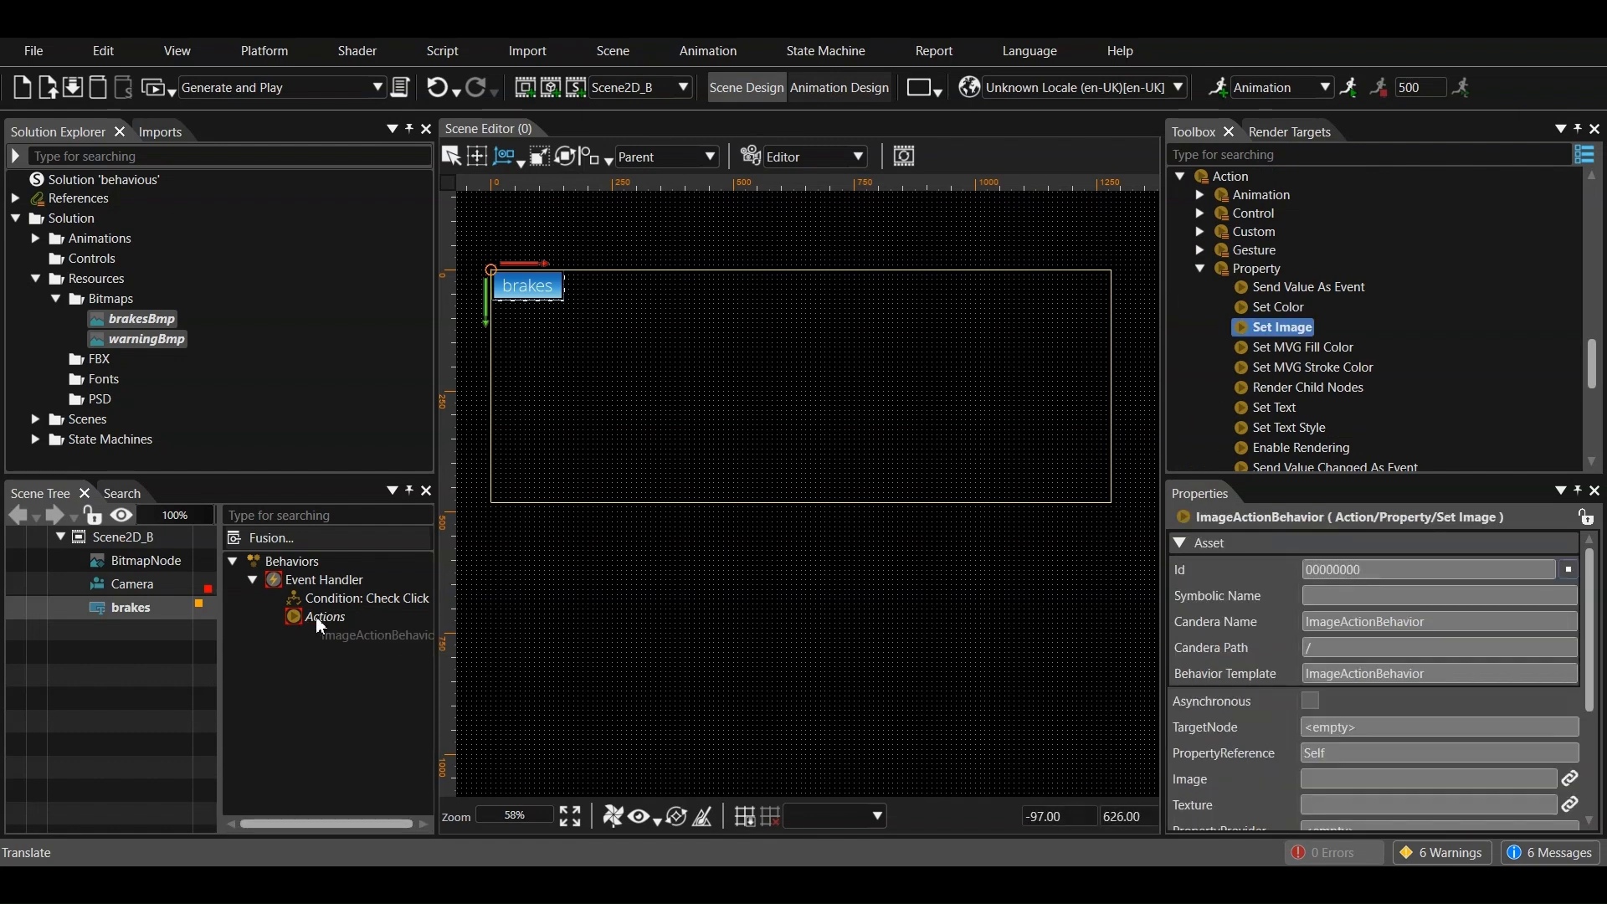
# Clone the brakes button in Scene2D_B as a single copy named Warning
pyautogui.rightClick(137, 611)
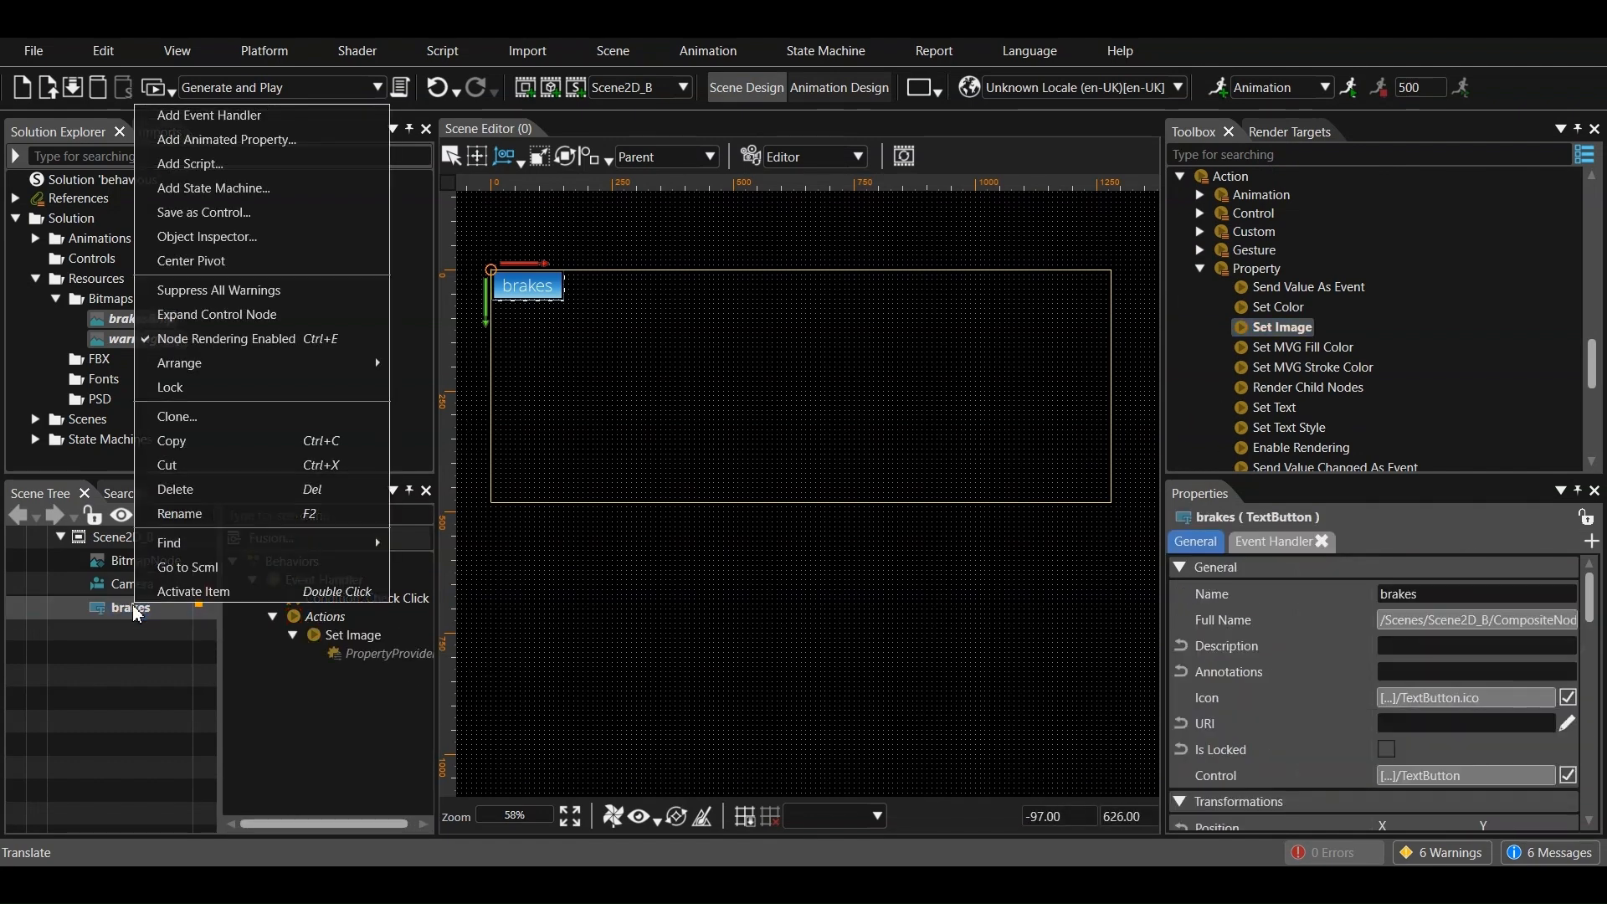
pyautogui.click(207, 421)
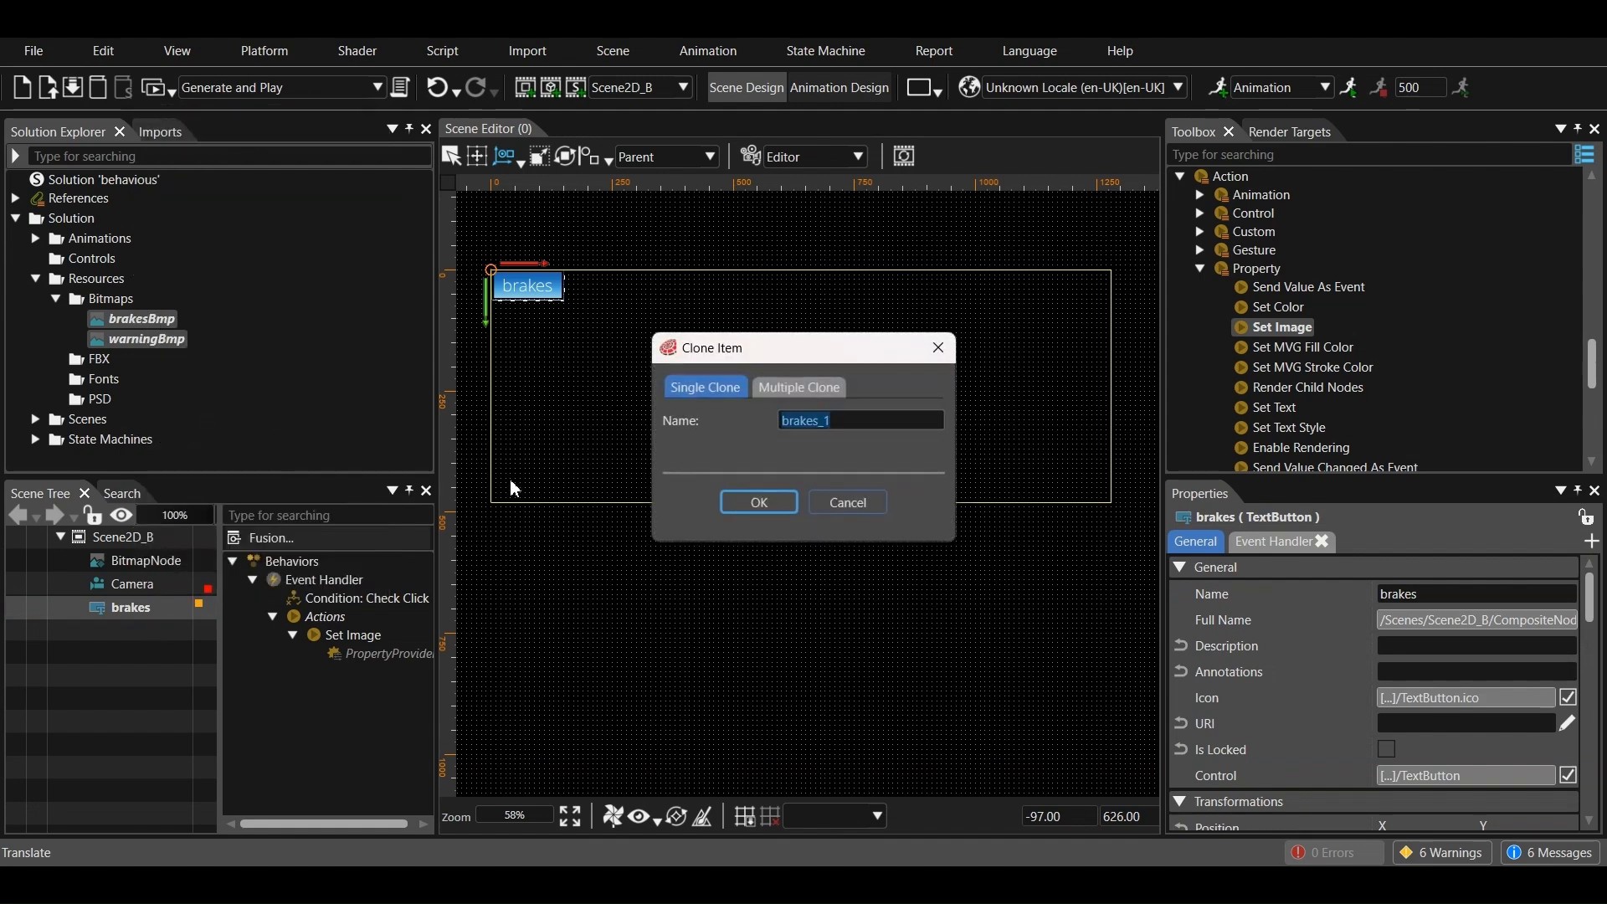
pyautogui.click(856, 421)
pyautogui.write('Warning')
pyautogui.click(758, 502)
# Set the displayed text of the Warning button to "Warning"
pyautogui.click(201, 626)
pyautogui.scroll(-5, 1377, 736)
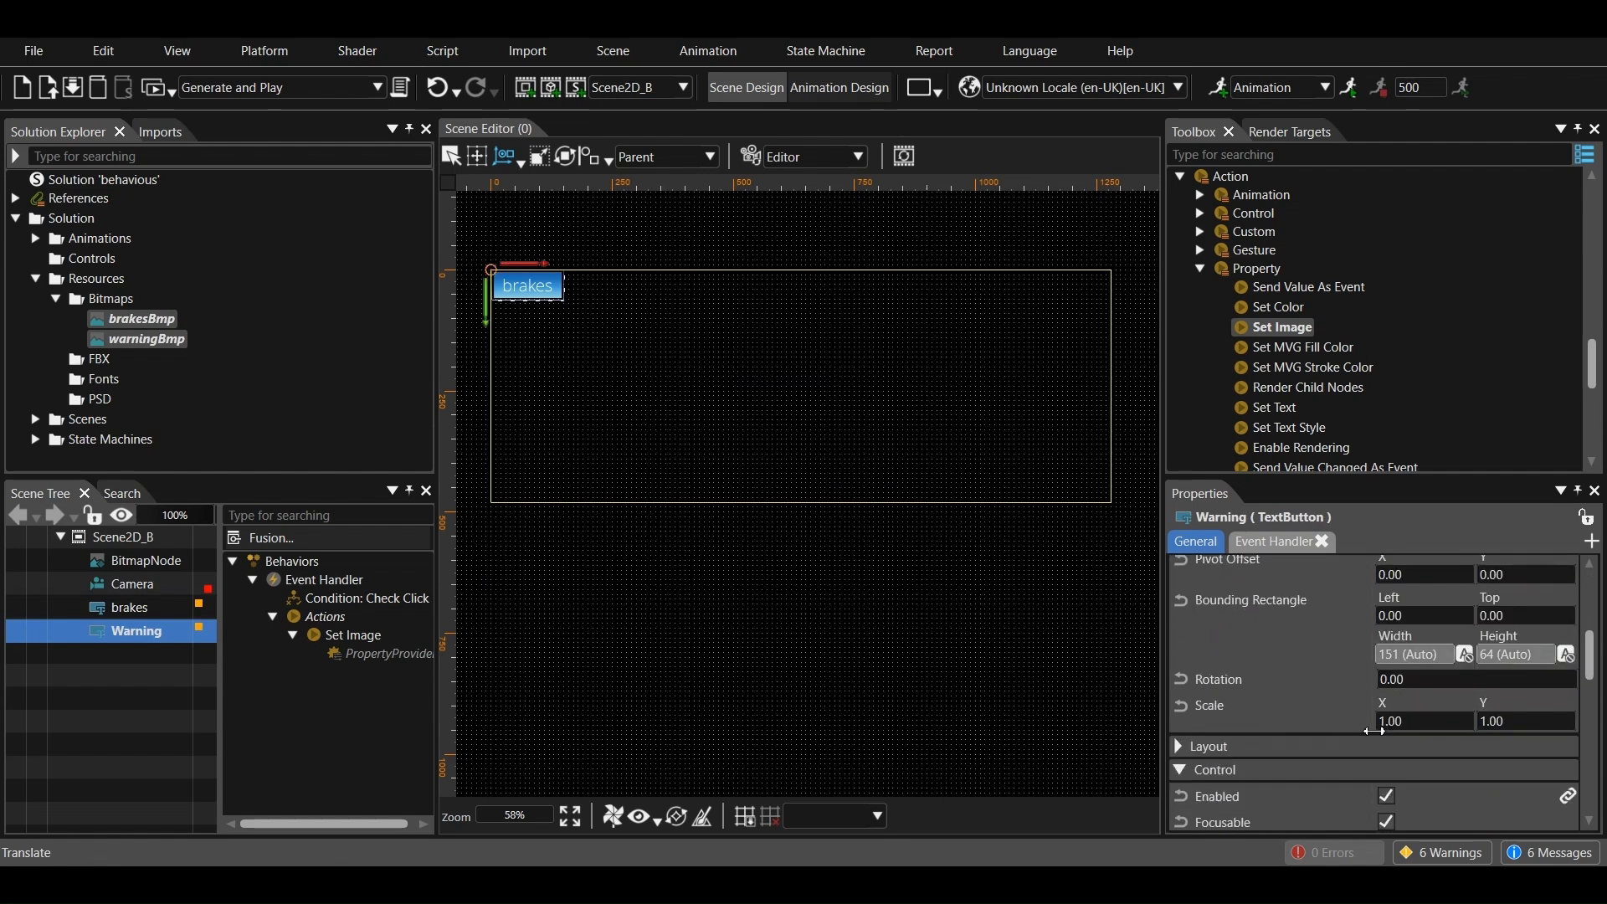
pyautogui.scroll(-5, 1377, 739)
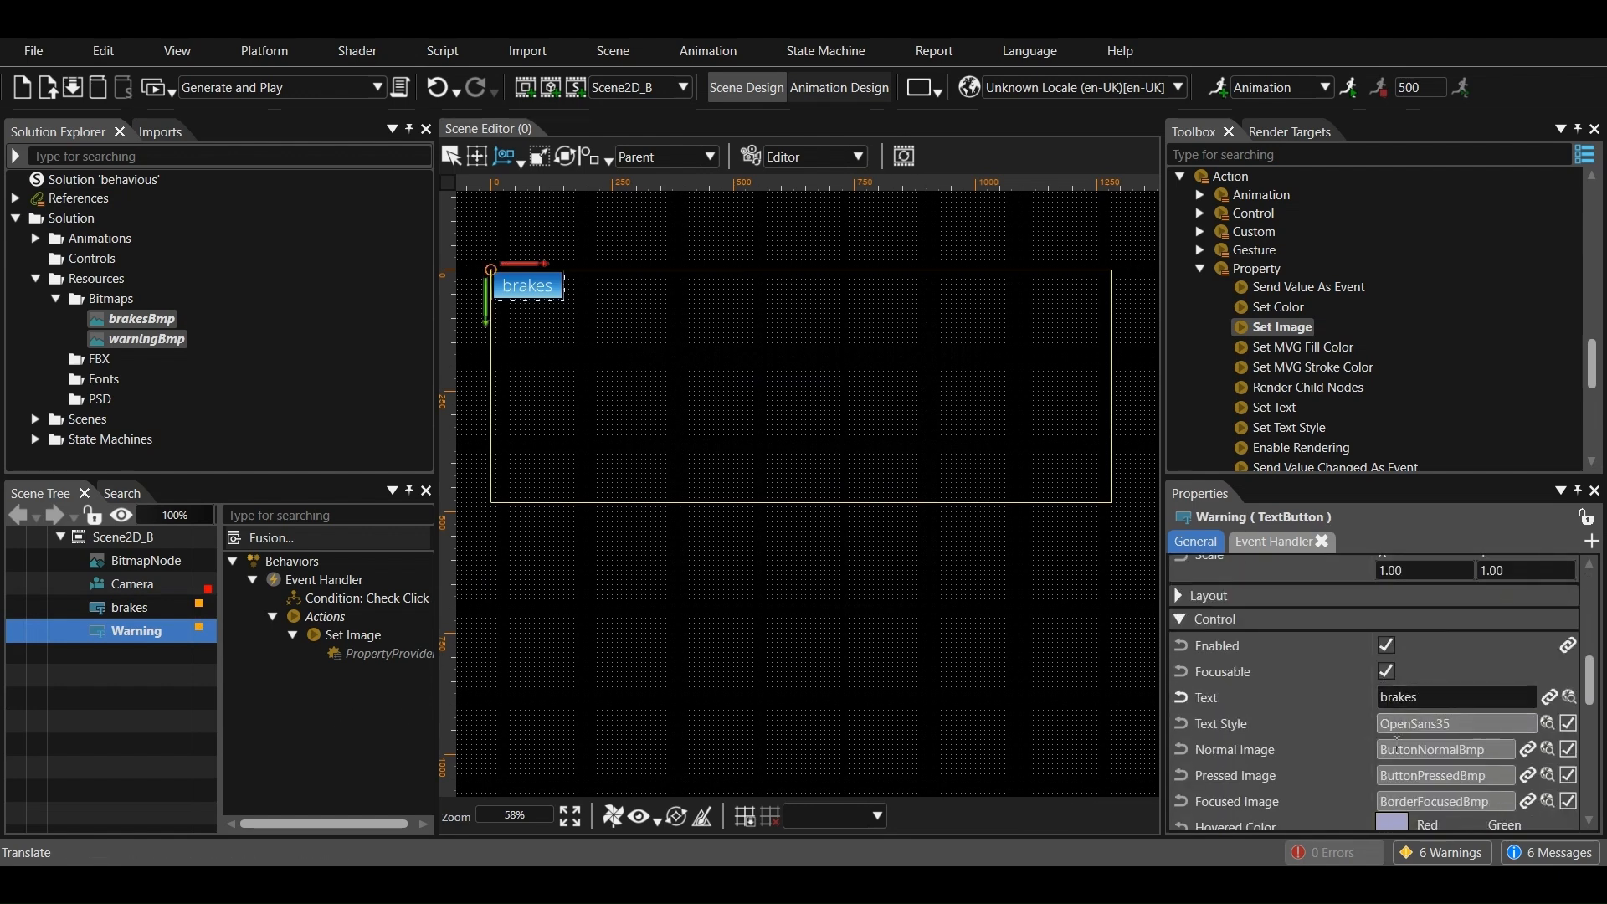
pyautogui.click(1440, 697)
pyautogui.write('W')
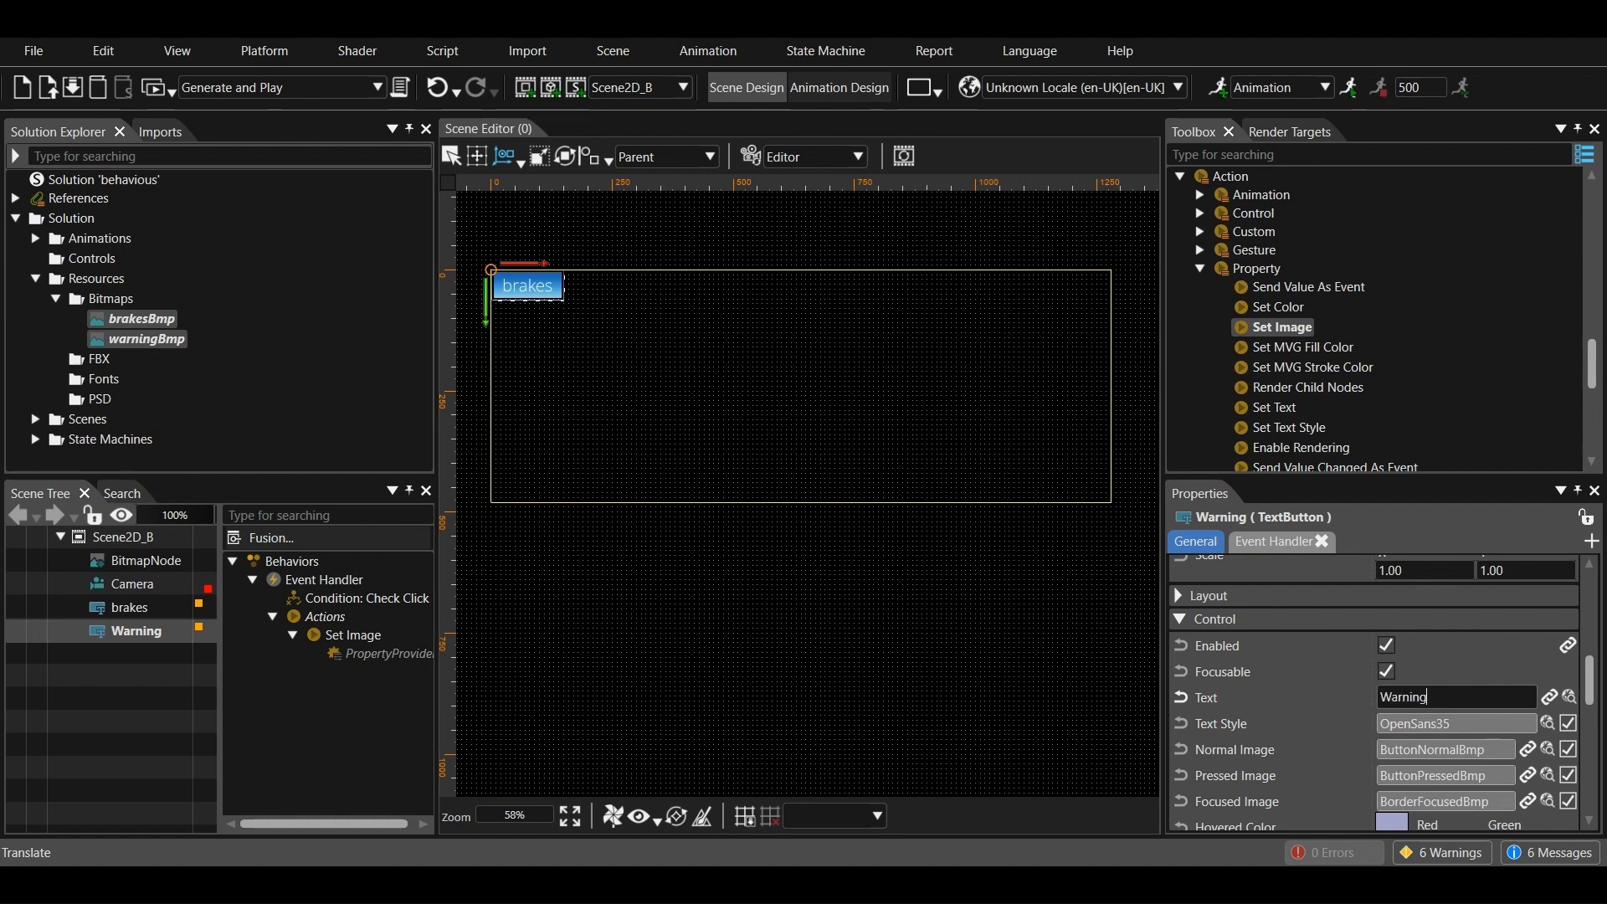
pyautogui.write('arning')
pyautogui.press('Return')
# Move the Warning button away from the brakes button, horizontally along the scene's upper edge
pyautogui.moveTo(525, 287); pyautogui.dragTo(743, 293)
pyautogui.click(701, 470)
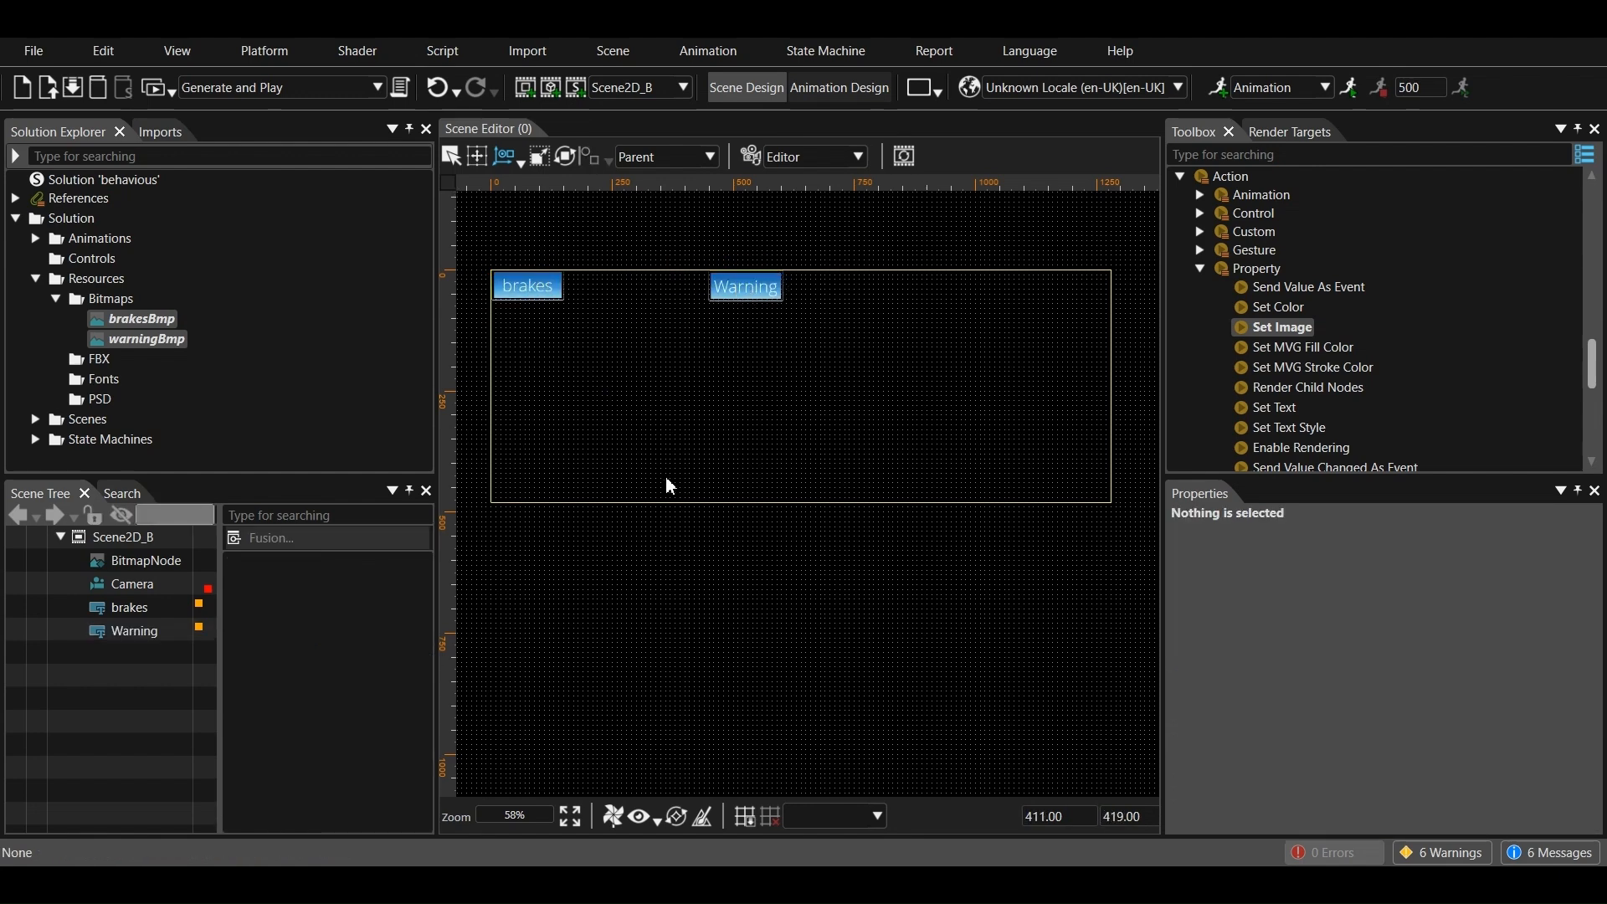
pyautogui.doubleClick(132, 615)
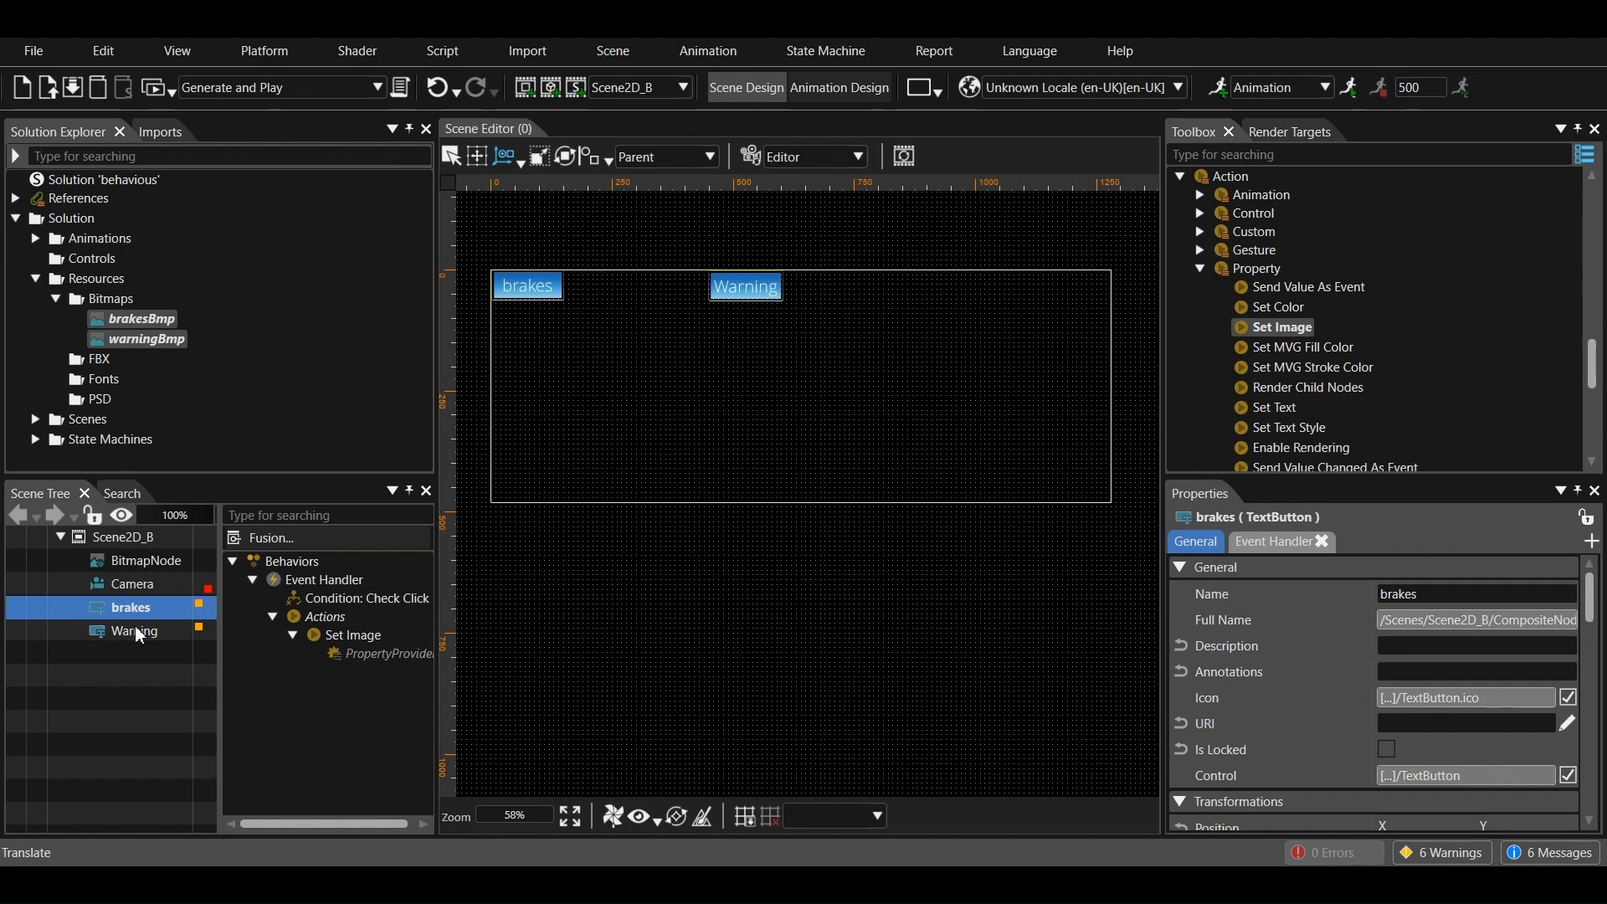
pyautogui.click(17, 515)
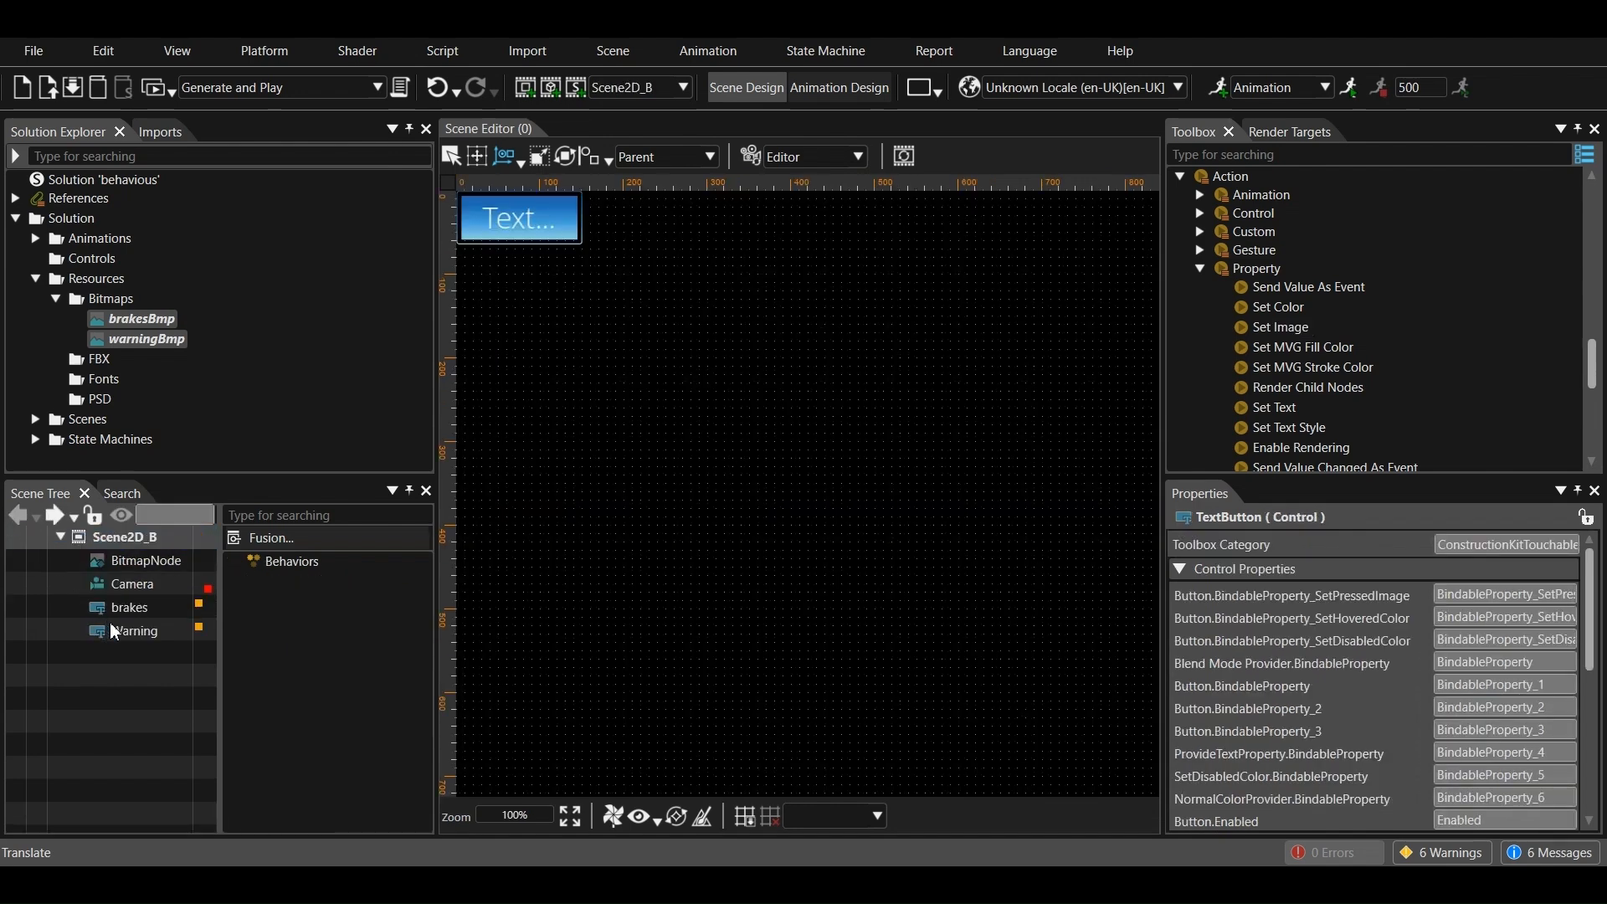
# Set the TargetNode of the Warning button's Set Image action to BitmapNode in Scene2D_B
pyautogui.click(117, 636)
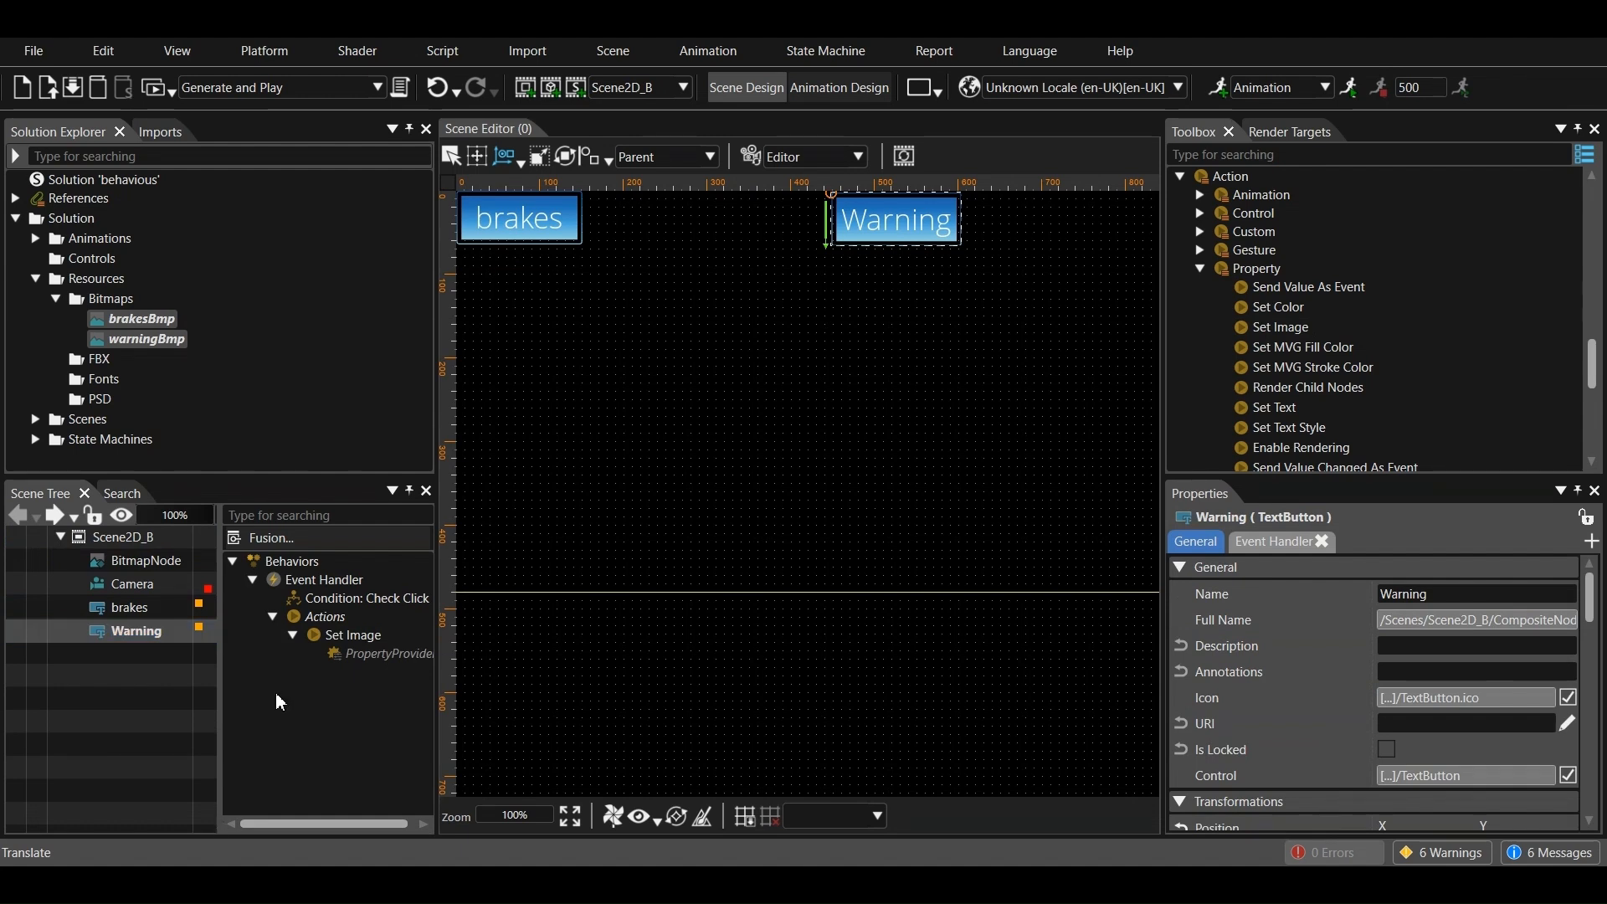
pyautogui.click(344, 638)
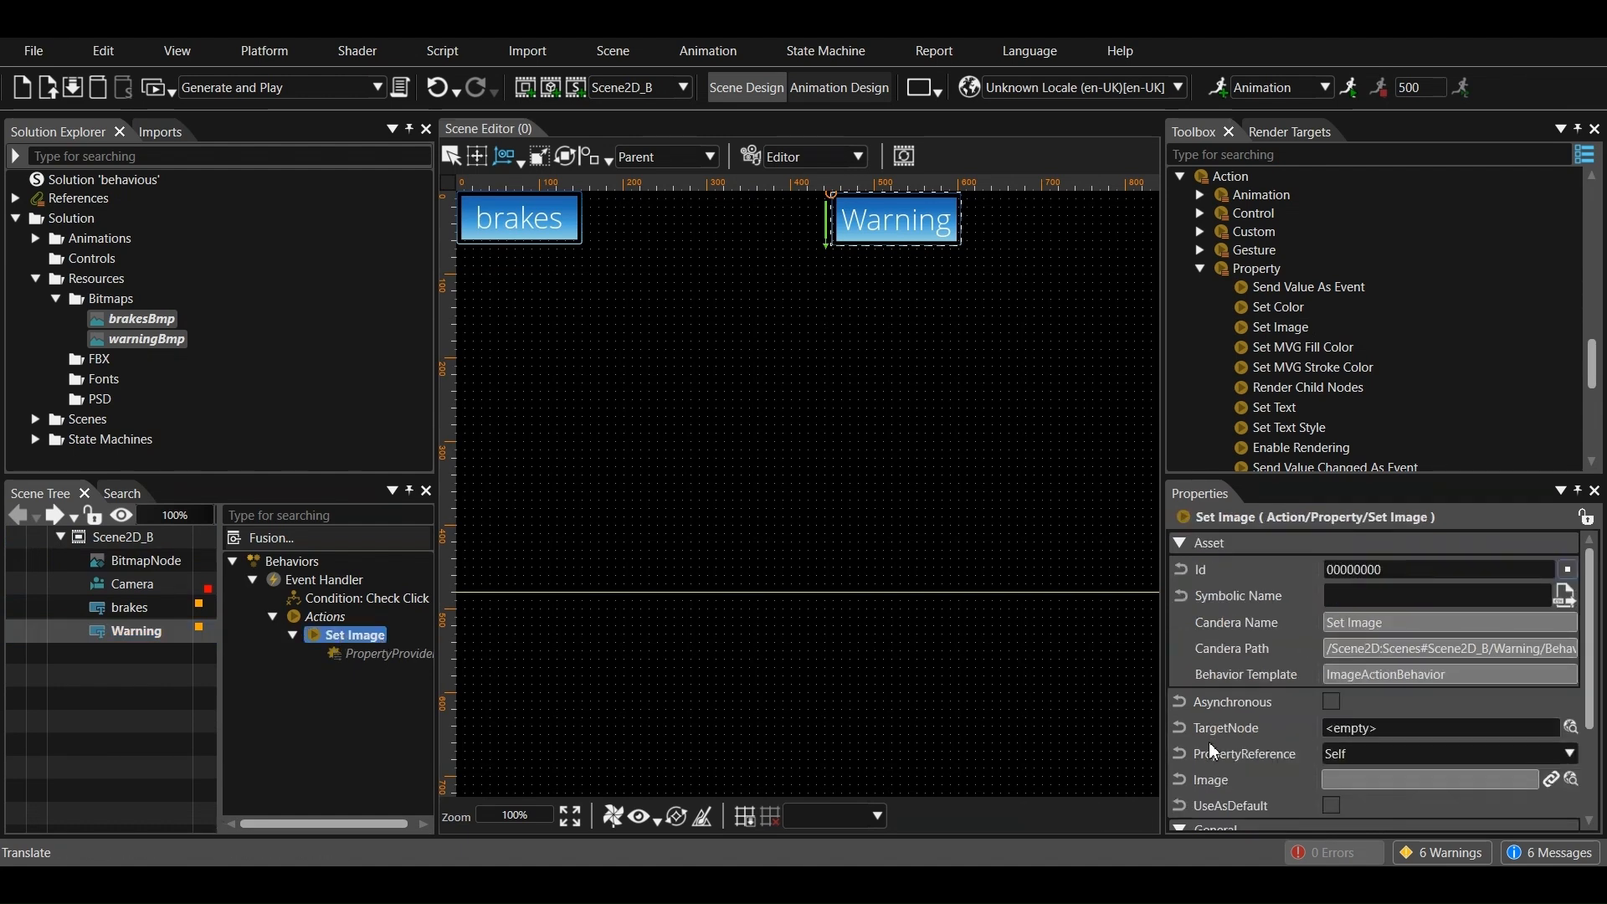
pyautogui.scroll(-1, 1378, 728)
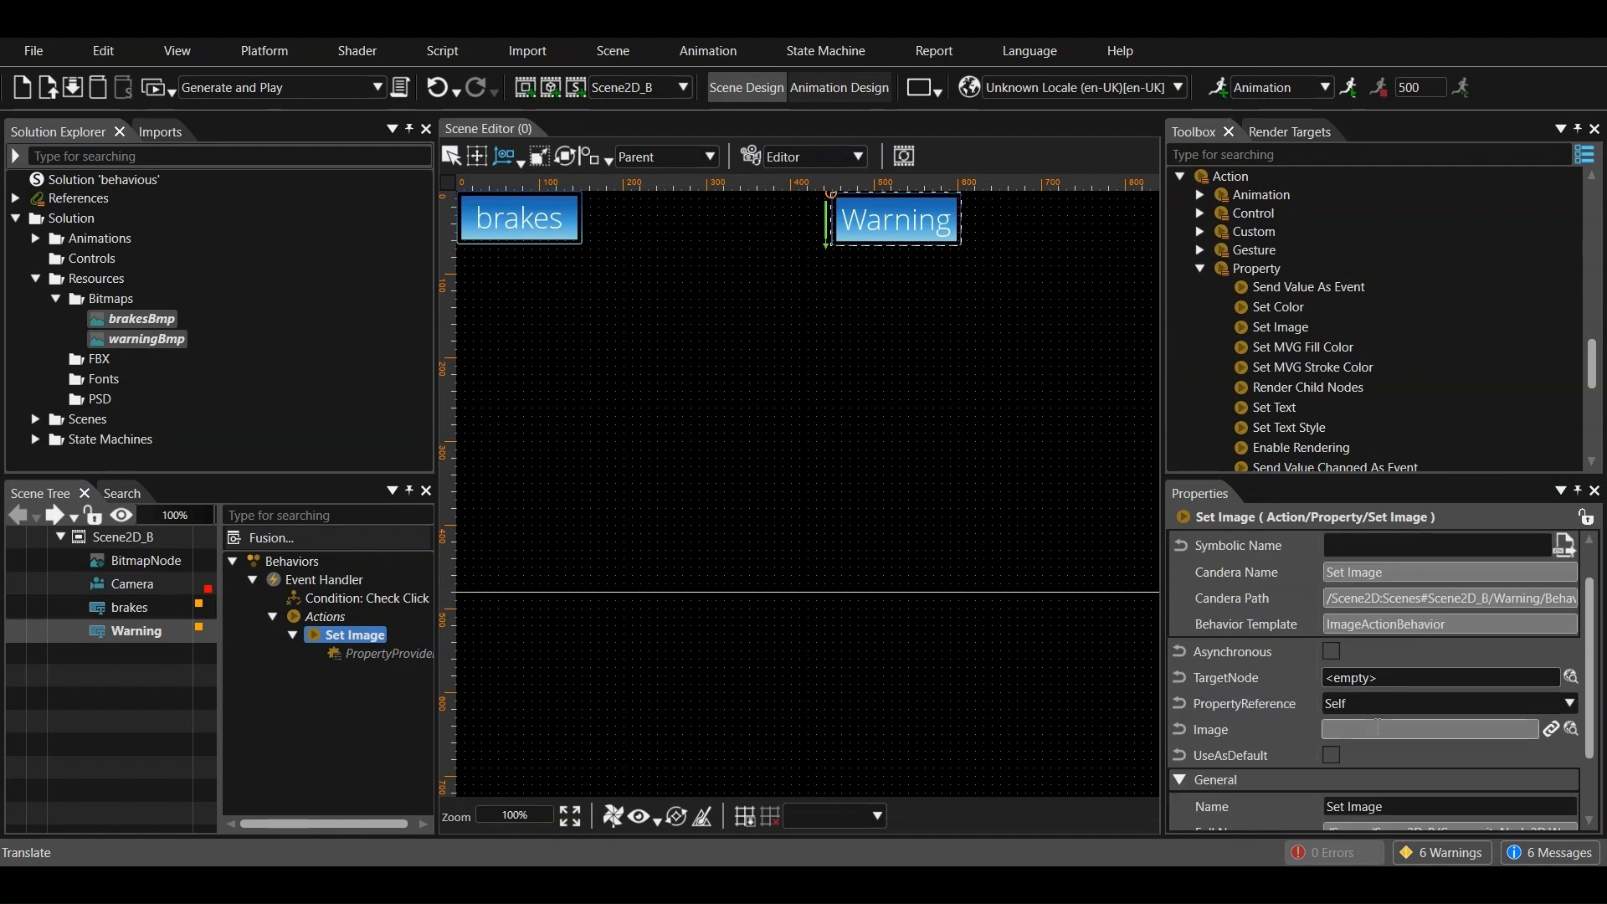
pyautogui.click(1571, 677)
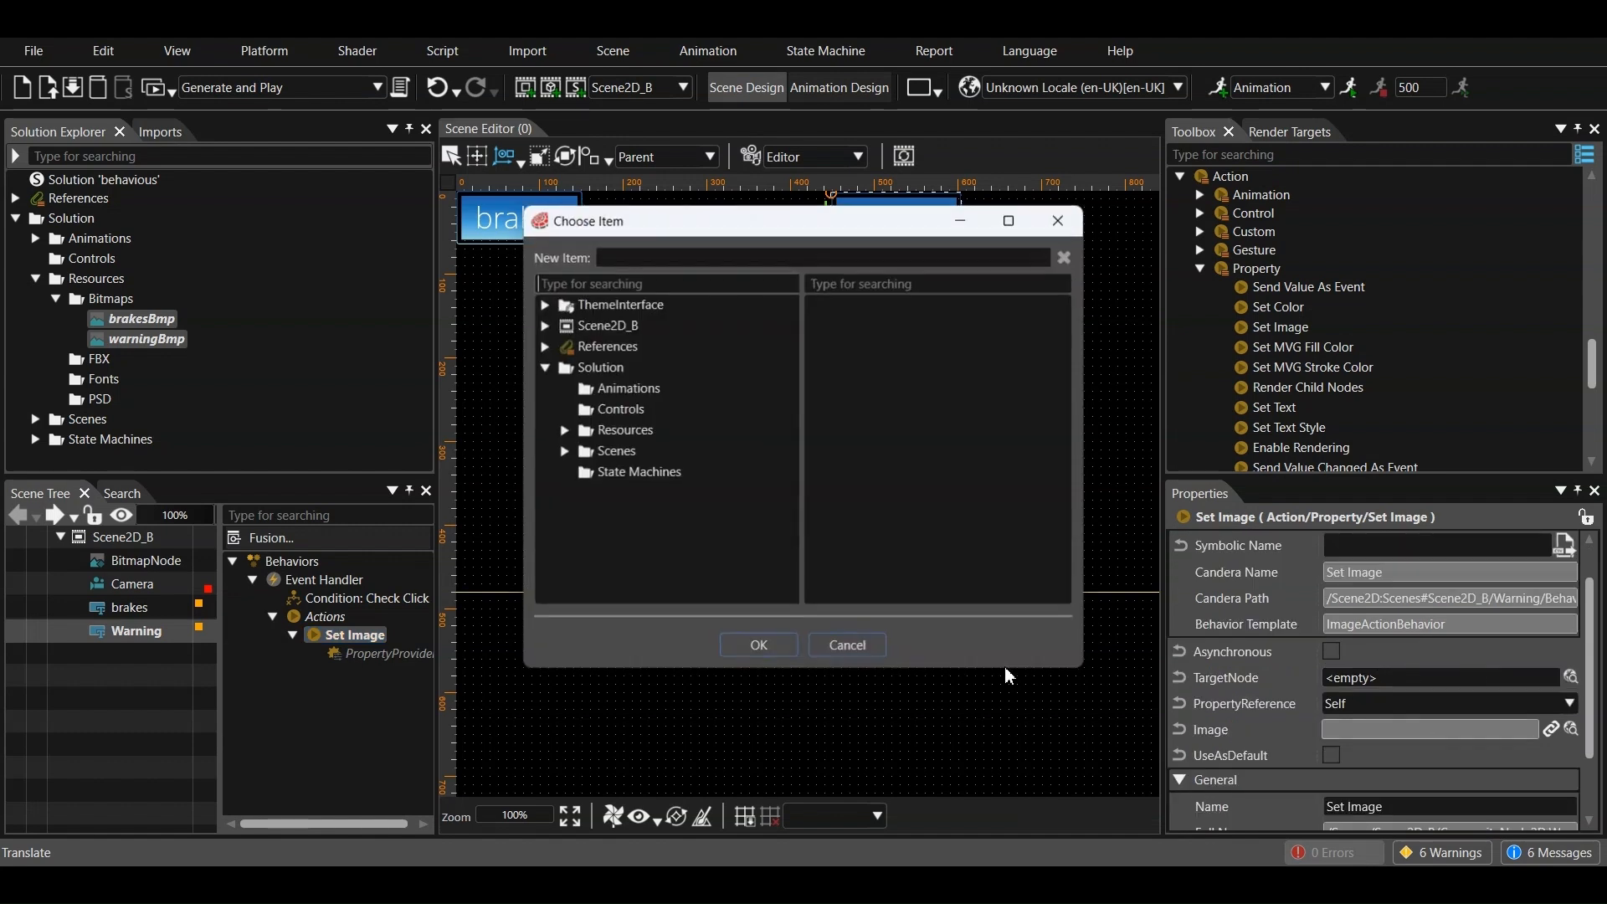
pyautogui.click(564, 452)
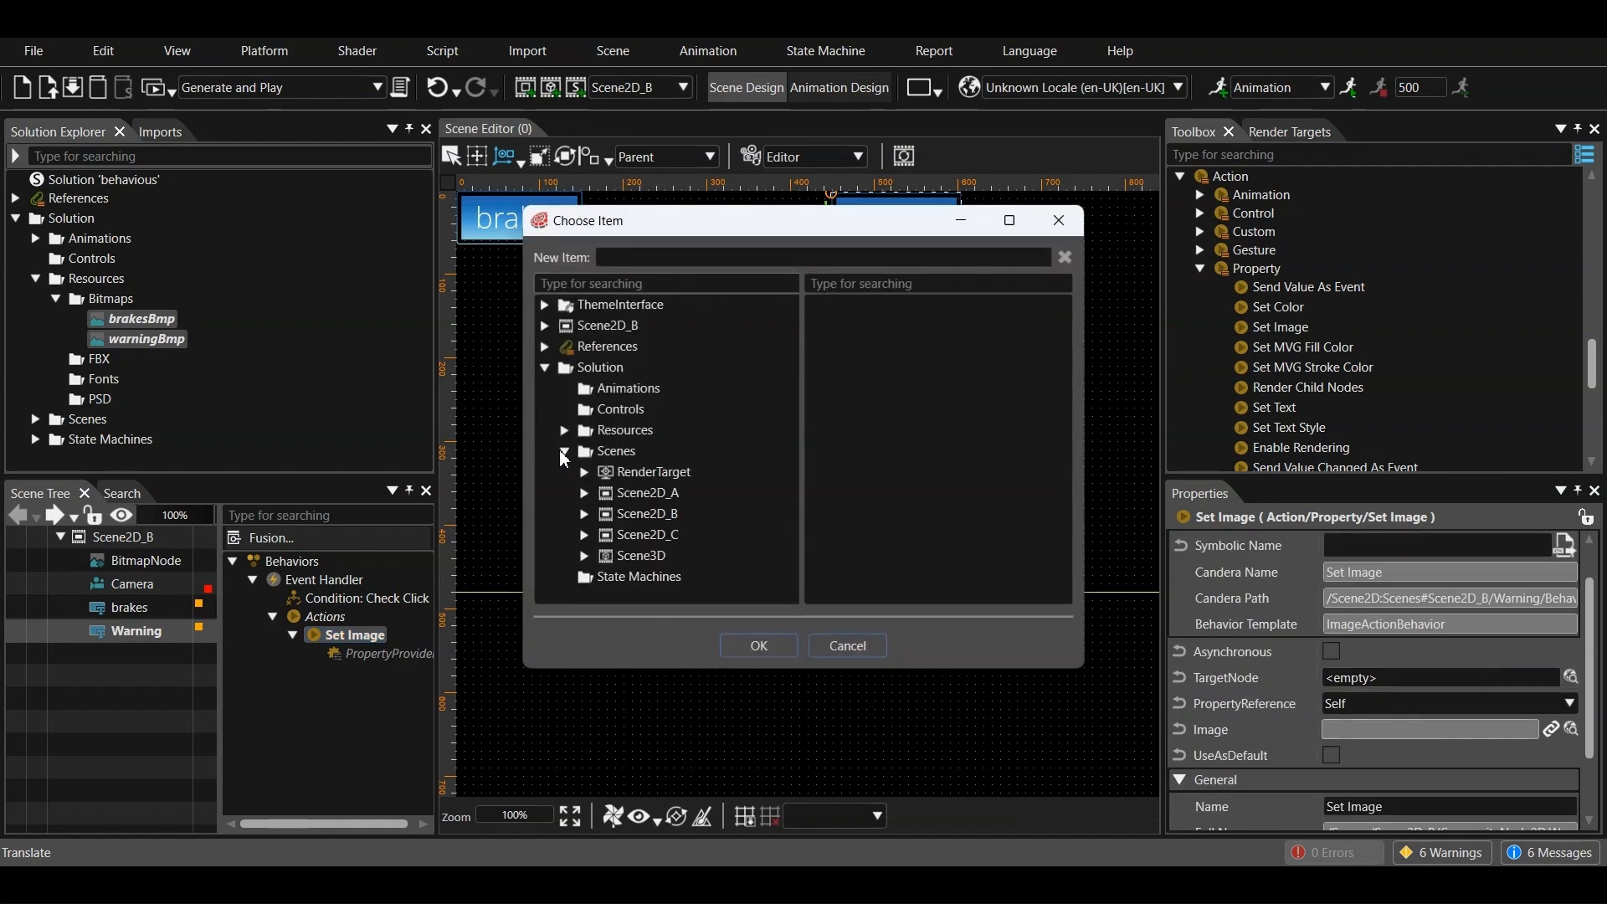
pyautogui.click(584, 514)
pyautogui.click(662, 535)
pyautogui.click(756, 646)
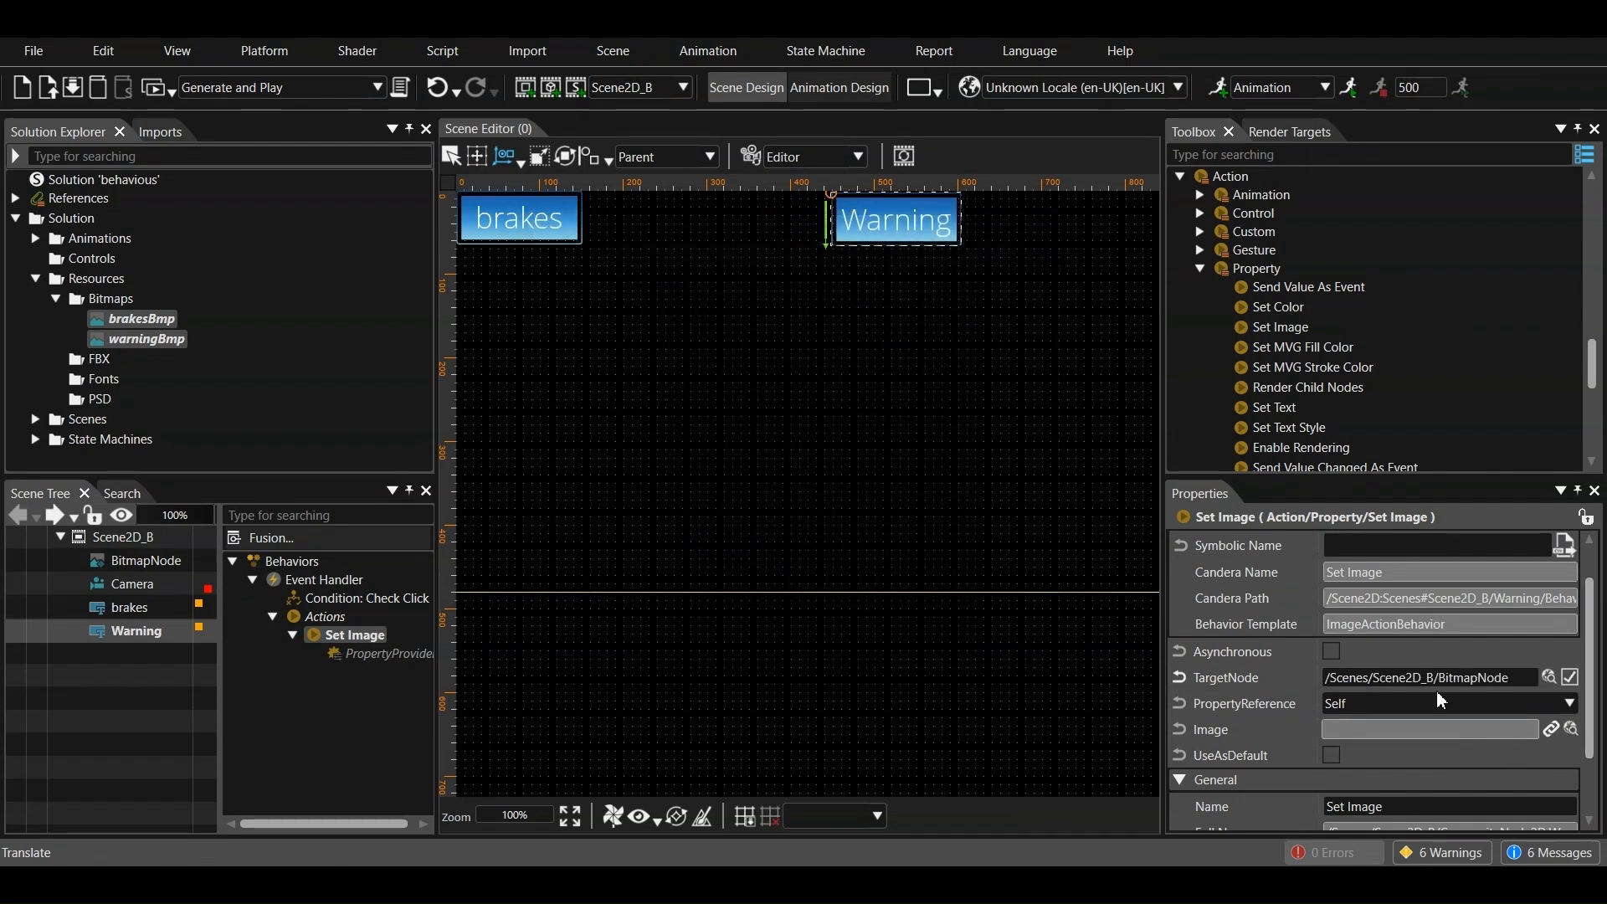
# Assign warningBmp from the solution's bitmap resources as the Image of the Warning button's Set Image action
pyautogui.click(1571, 729)
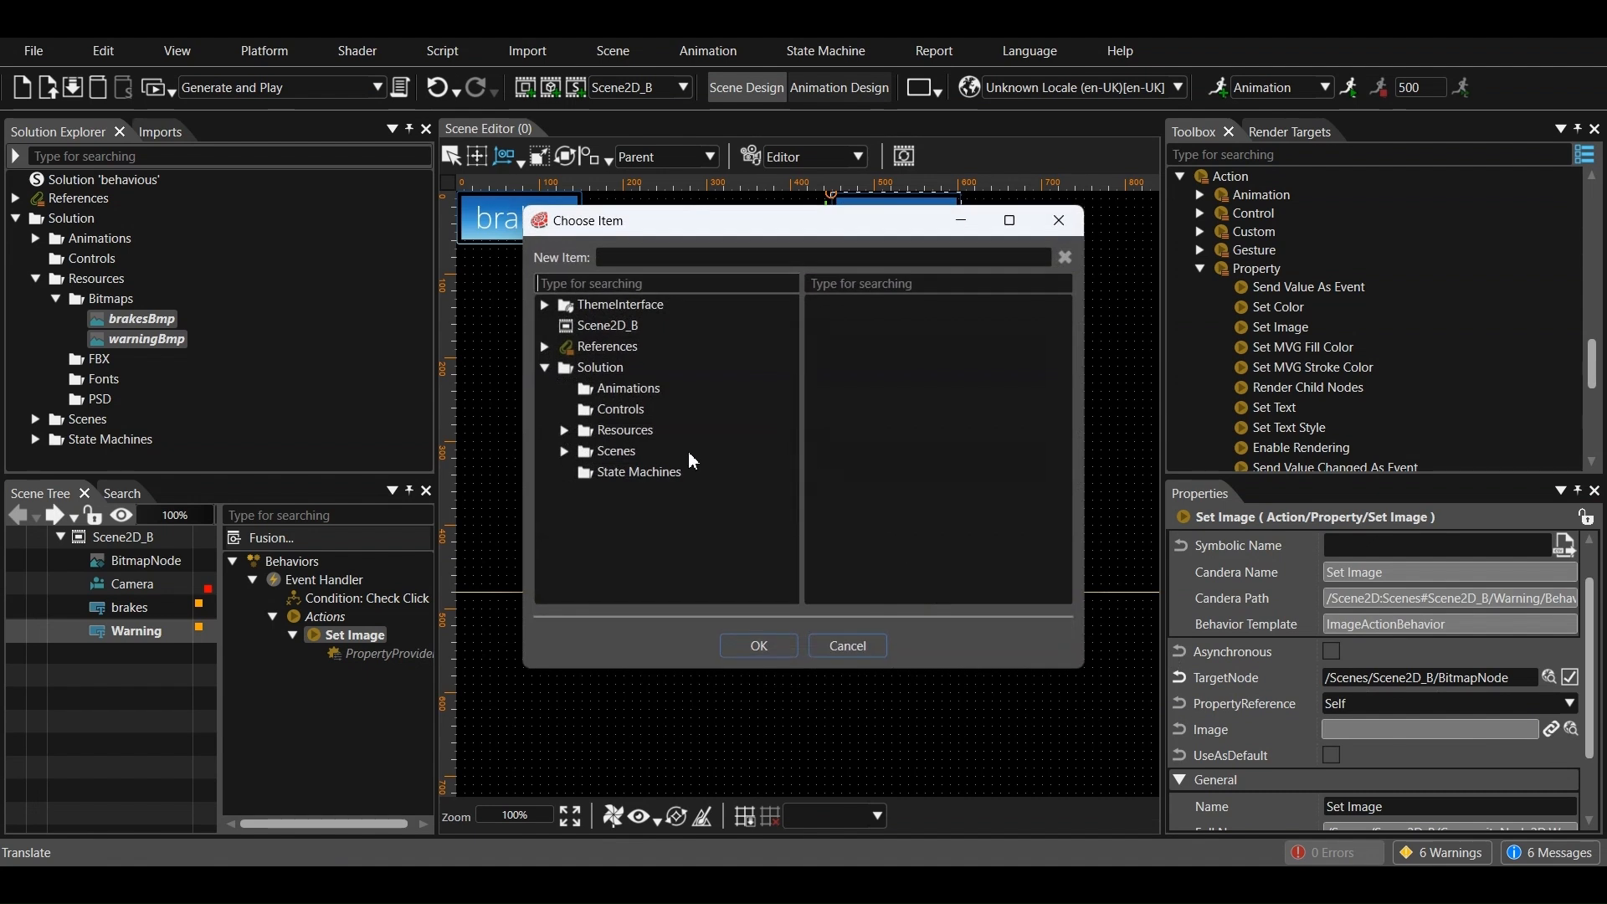
pyautogui.click(565, 430)
pyautogui.click(584, 451)
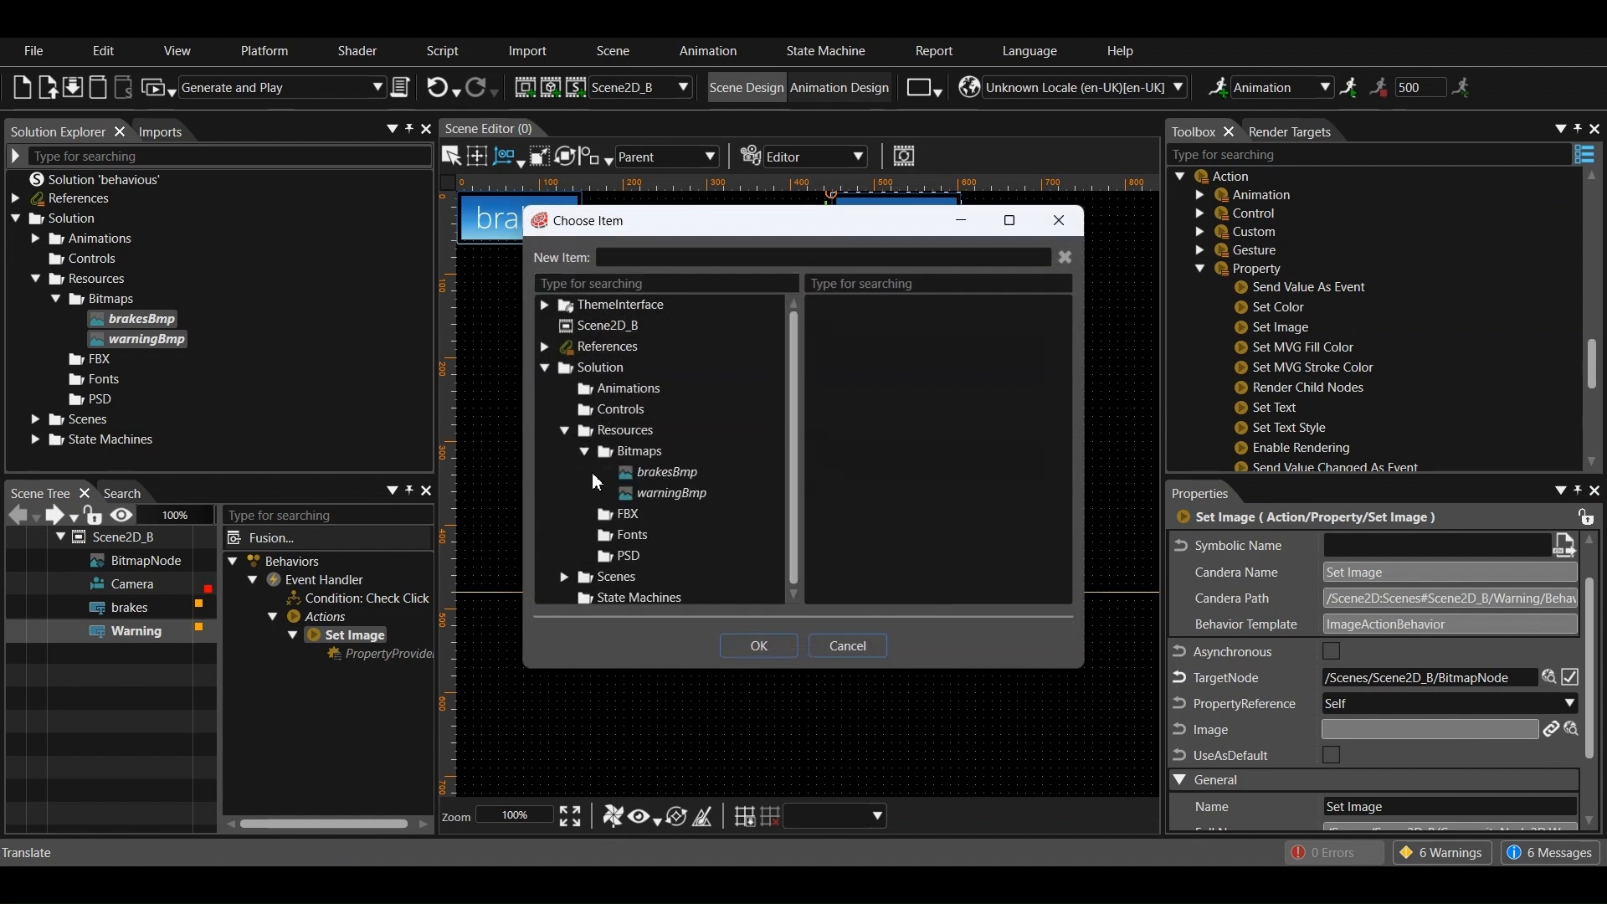
pyautogui.click(640, 494)
pyautogui.click(758, 646)
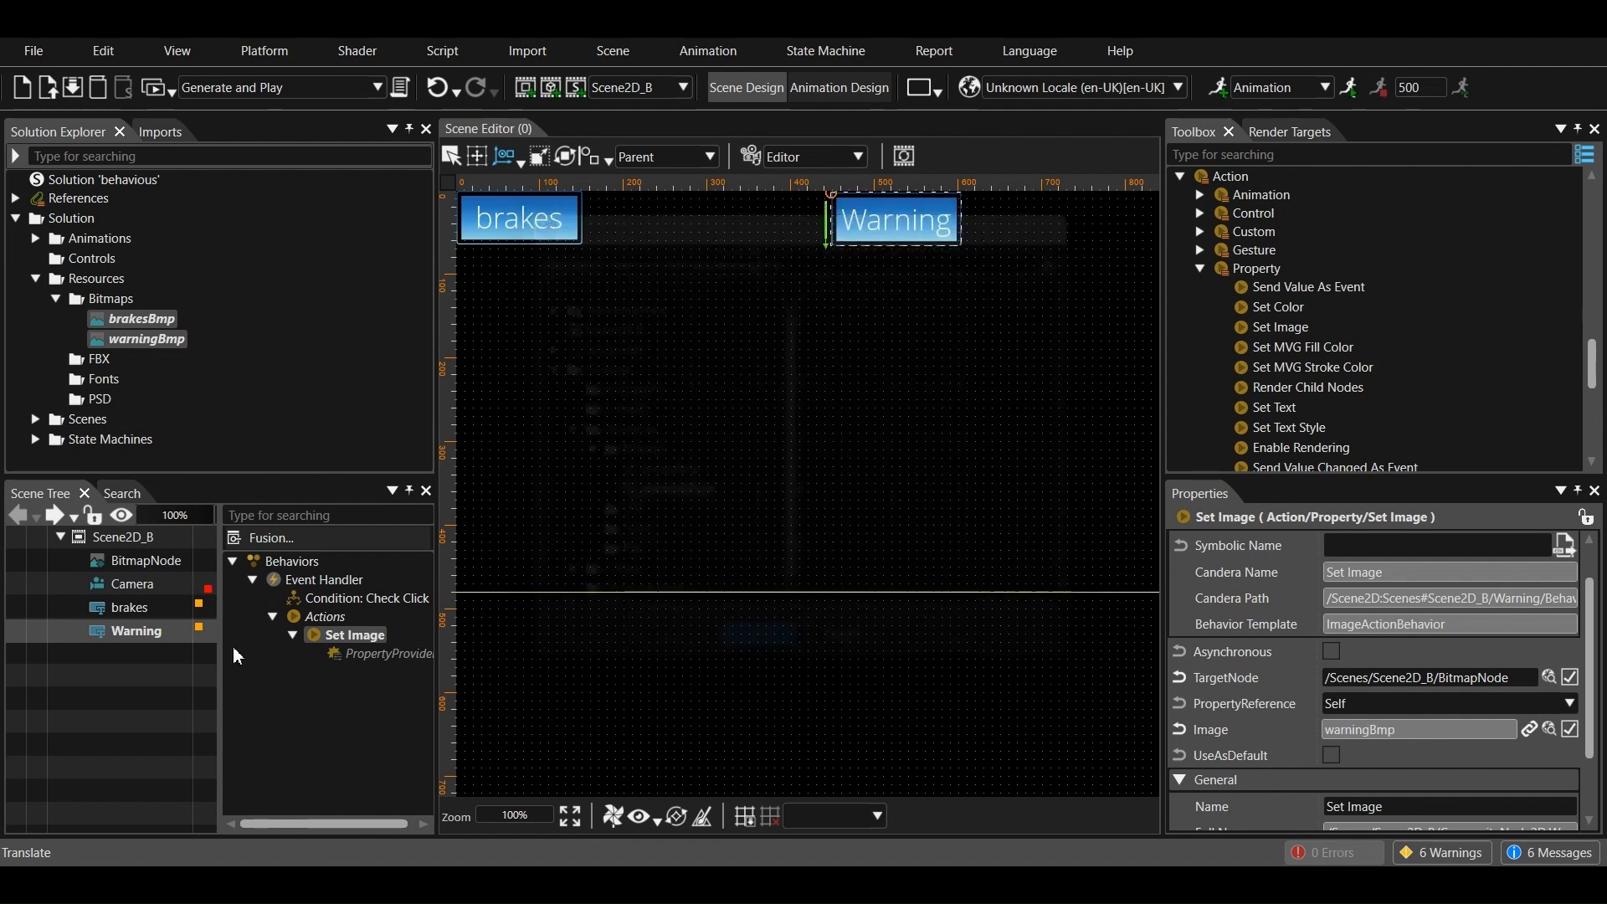
# Set the TargetNode of the brakes button's Set Image action to BitmapNode in Scene2D_B
pyautogui.click(135, 617)
pyautogui.click(344, 634)
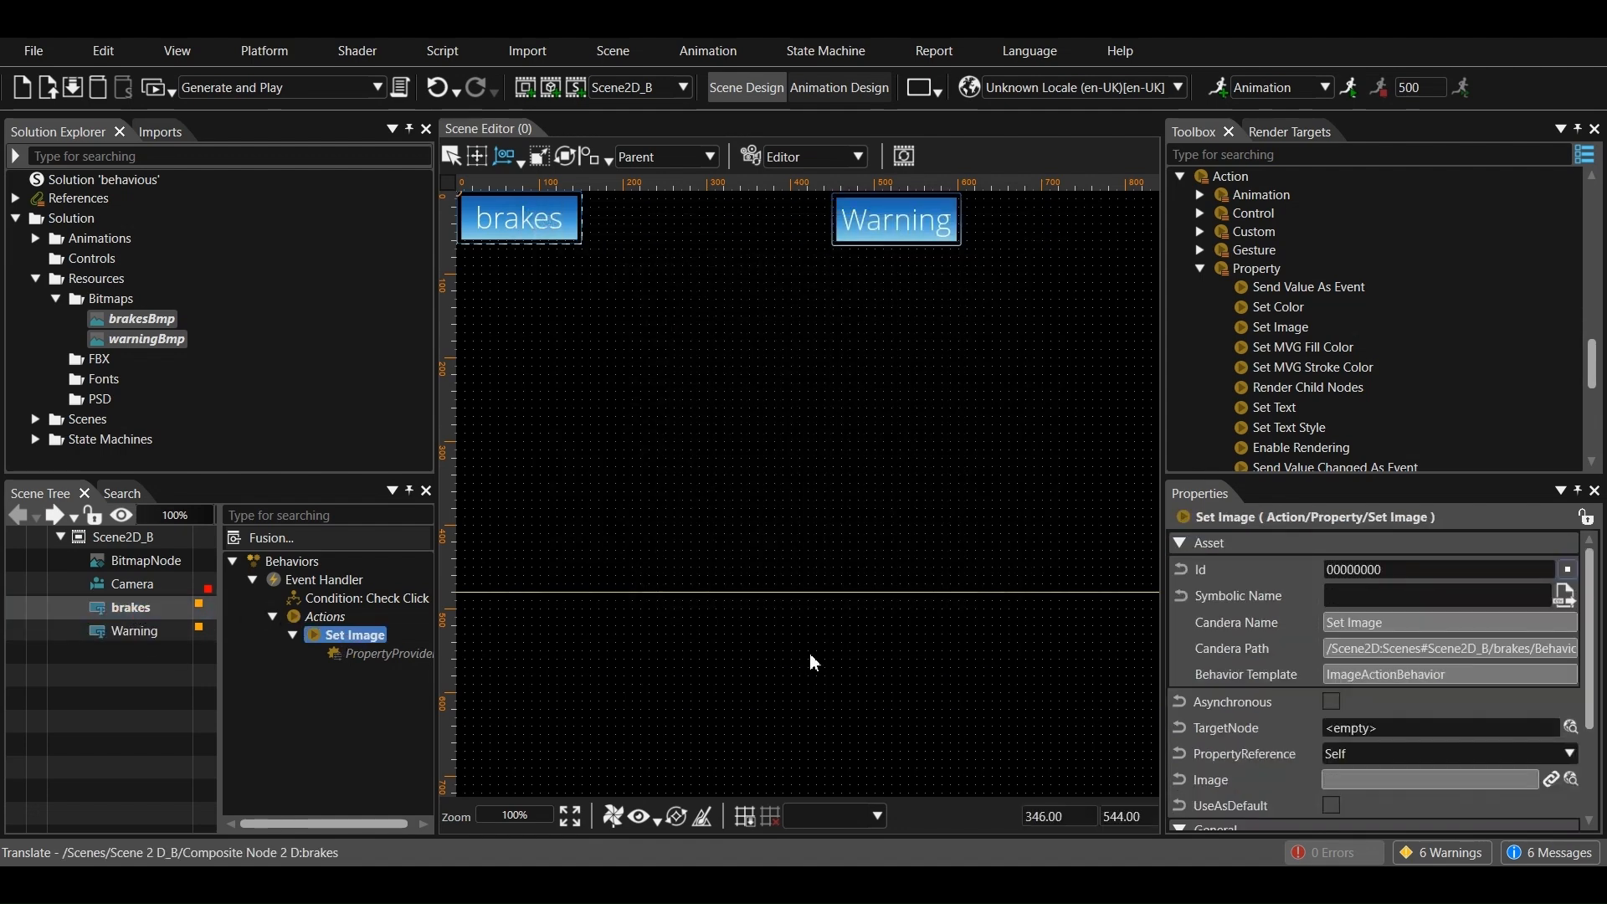
pyautogui.click(1571, 728)
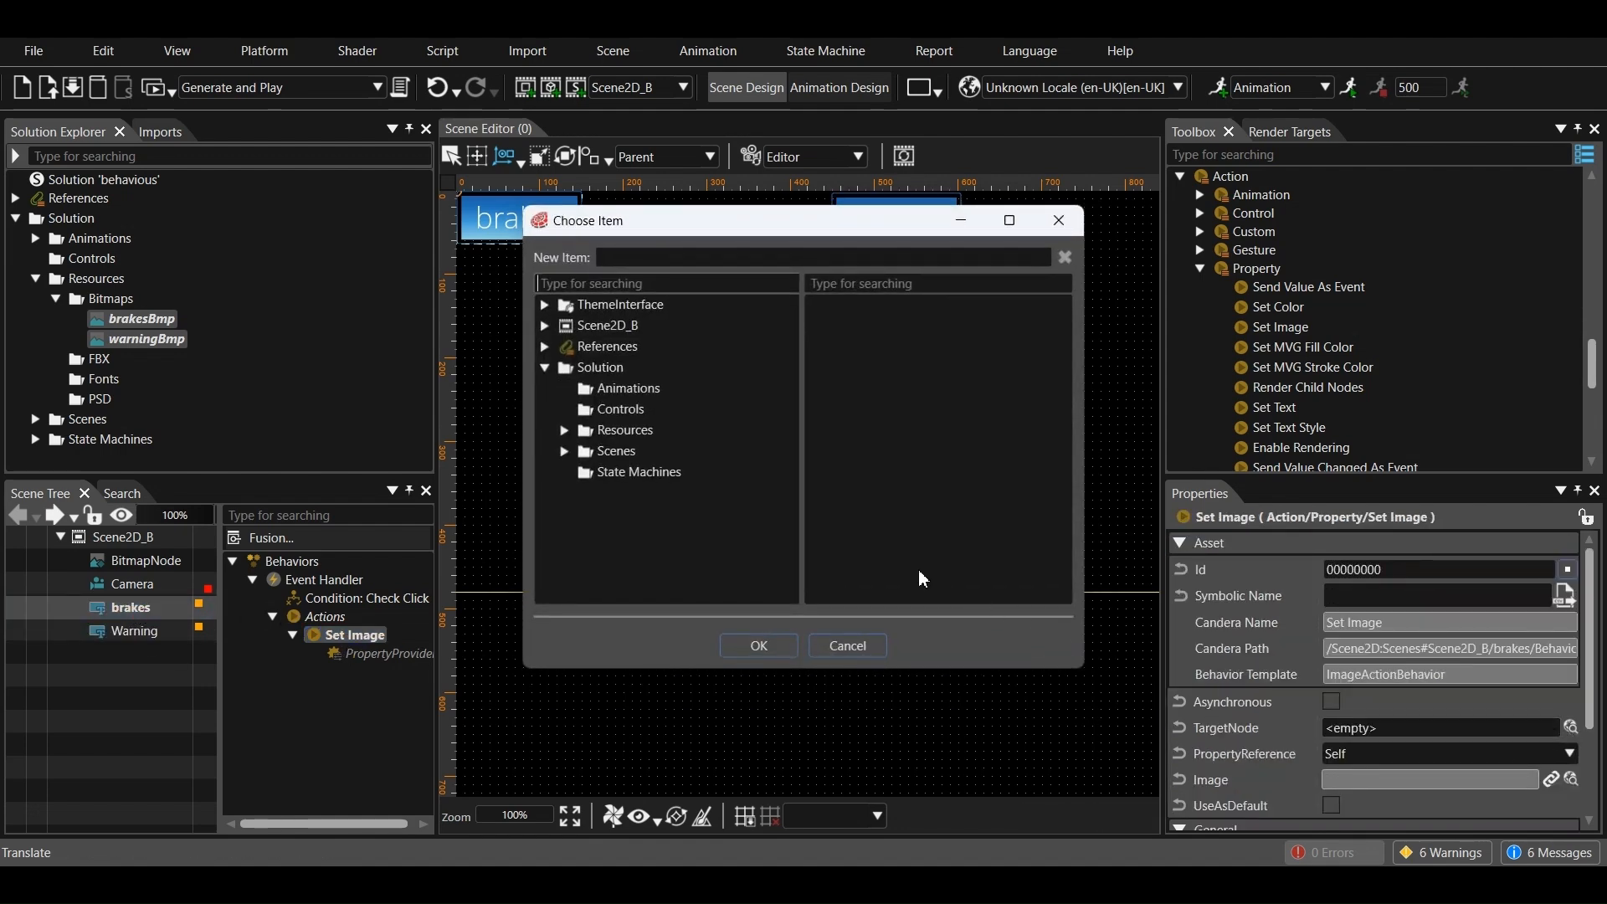
pyautogui.click(562, 452)
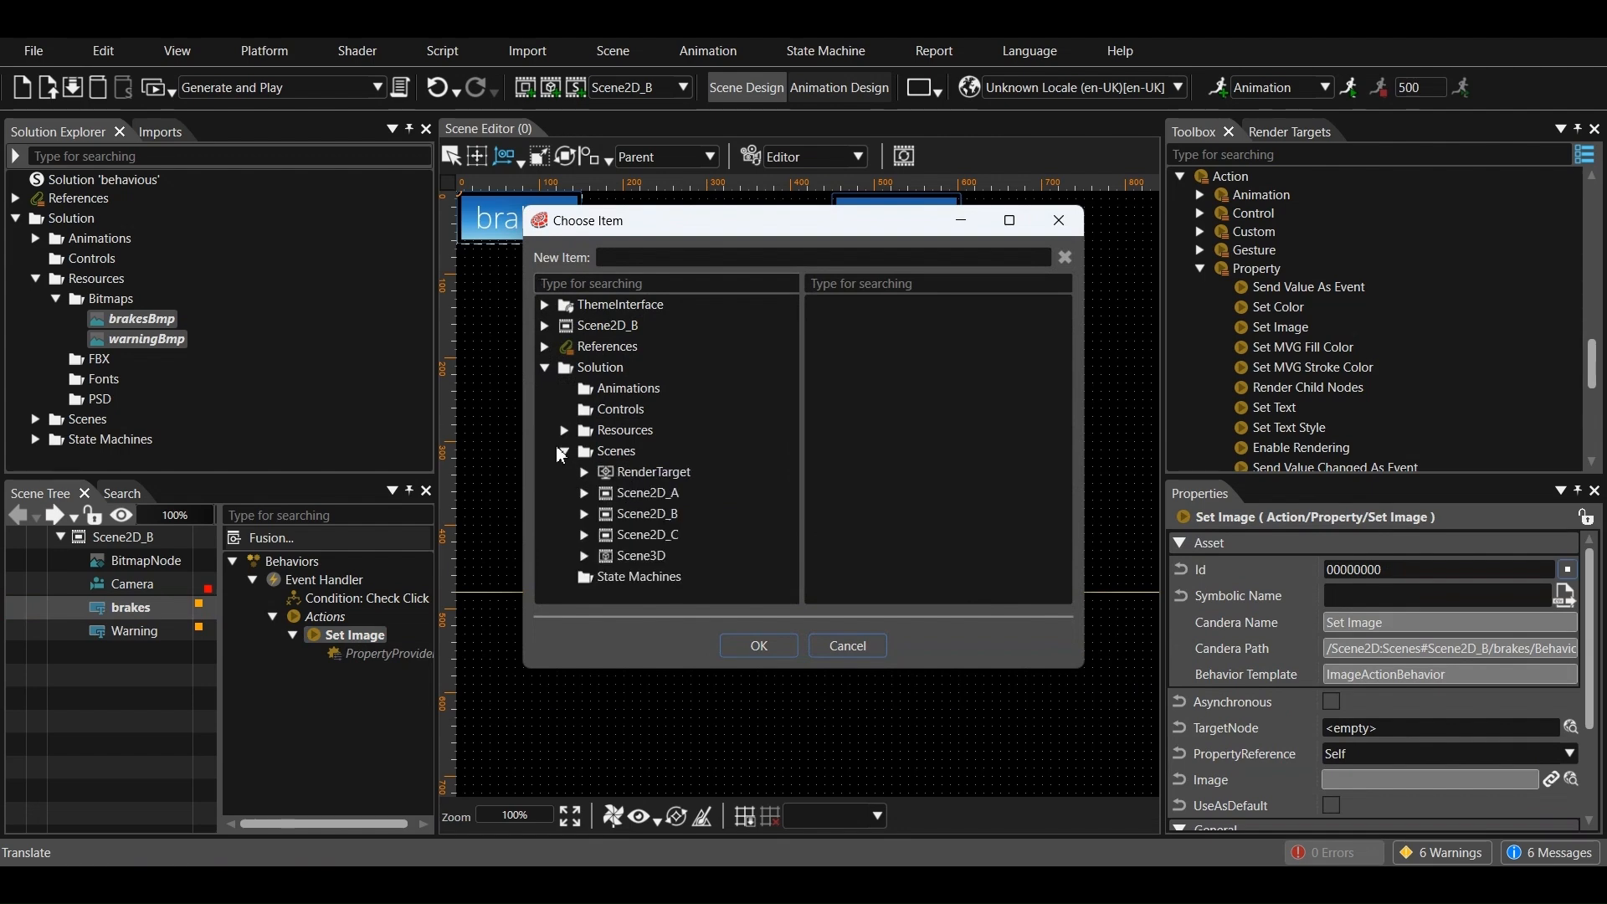
pyautogui.click(584, 517)
pyautogui.click(666, 533)
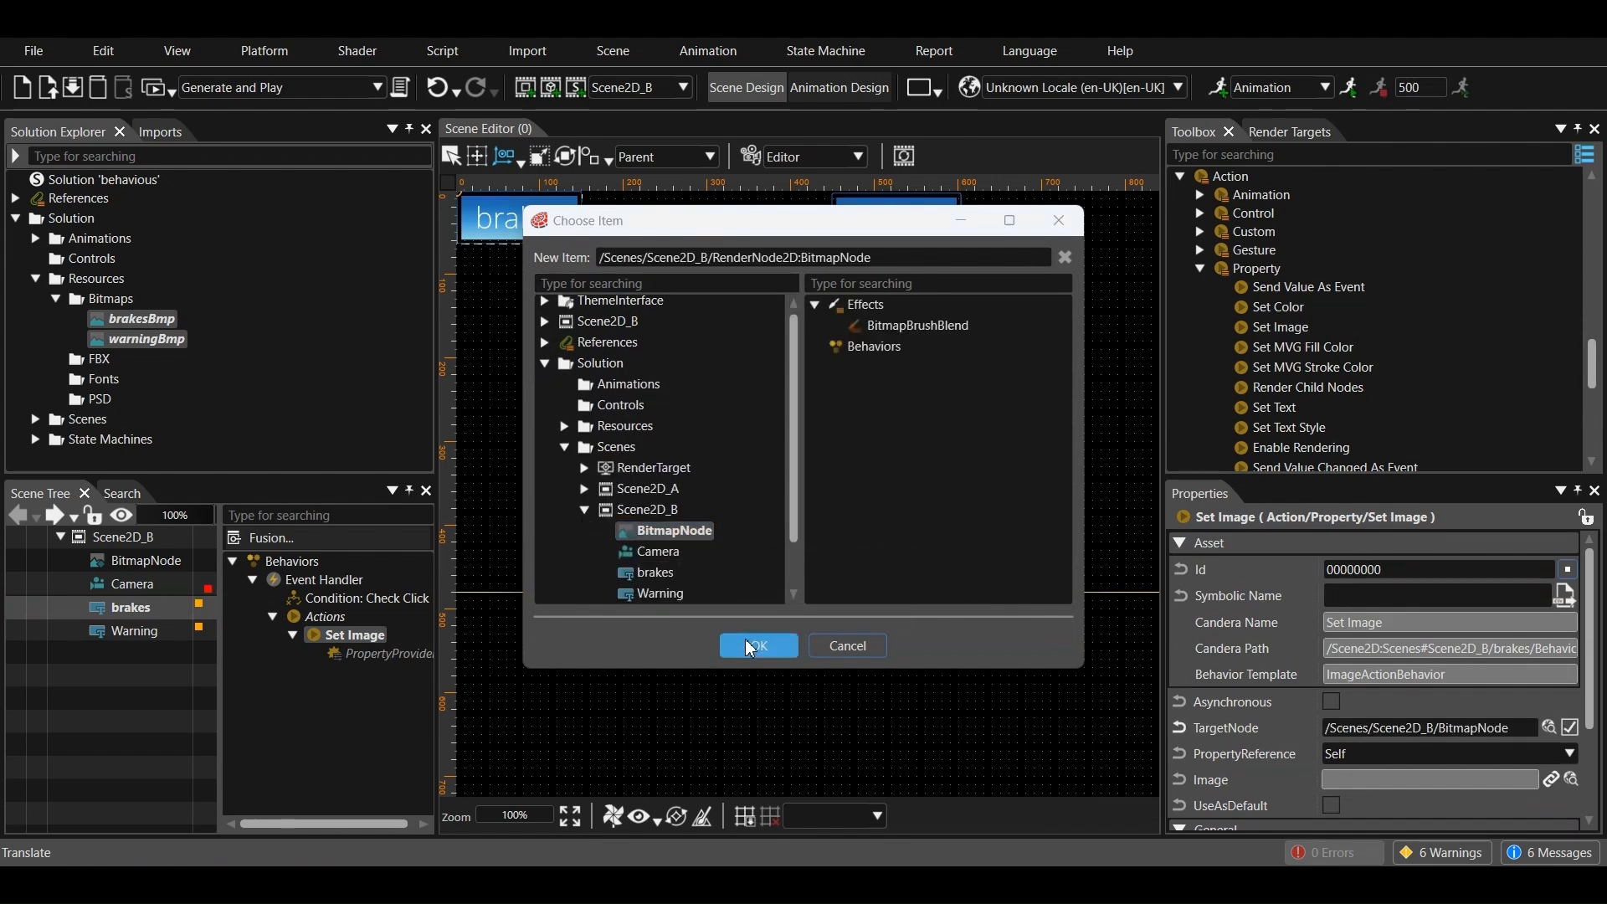
pyautogui.click(750, 649)
# Assign brakesBmp from the solution's bitmap resources as the Image of the brakes button's Set Image action
pyautogui.click(1573, 782)
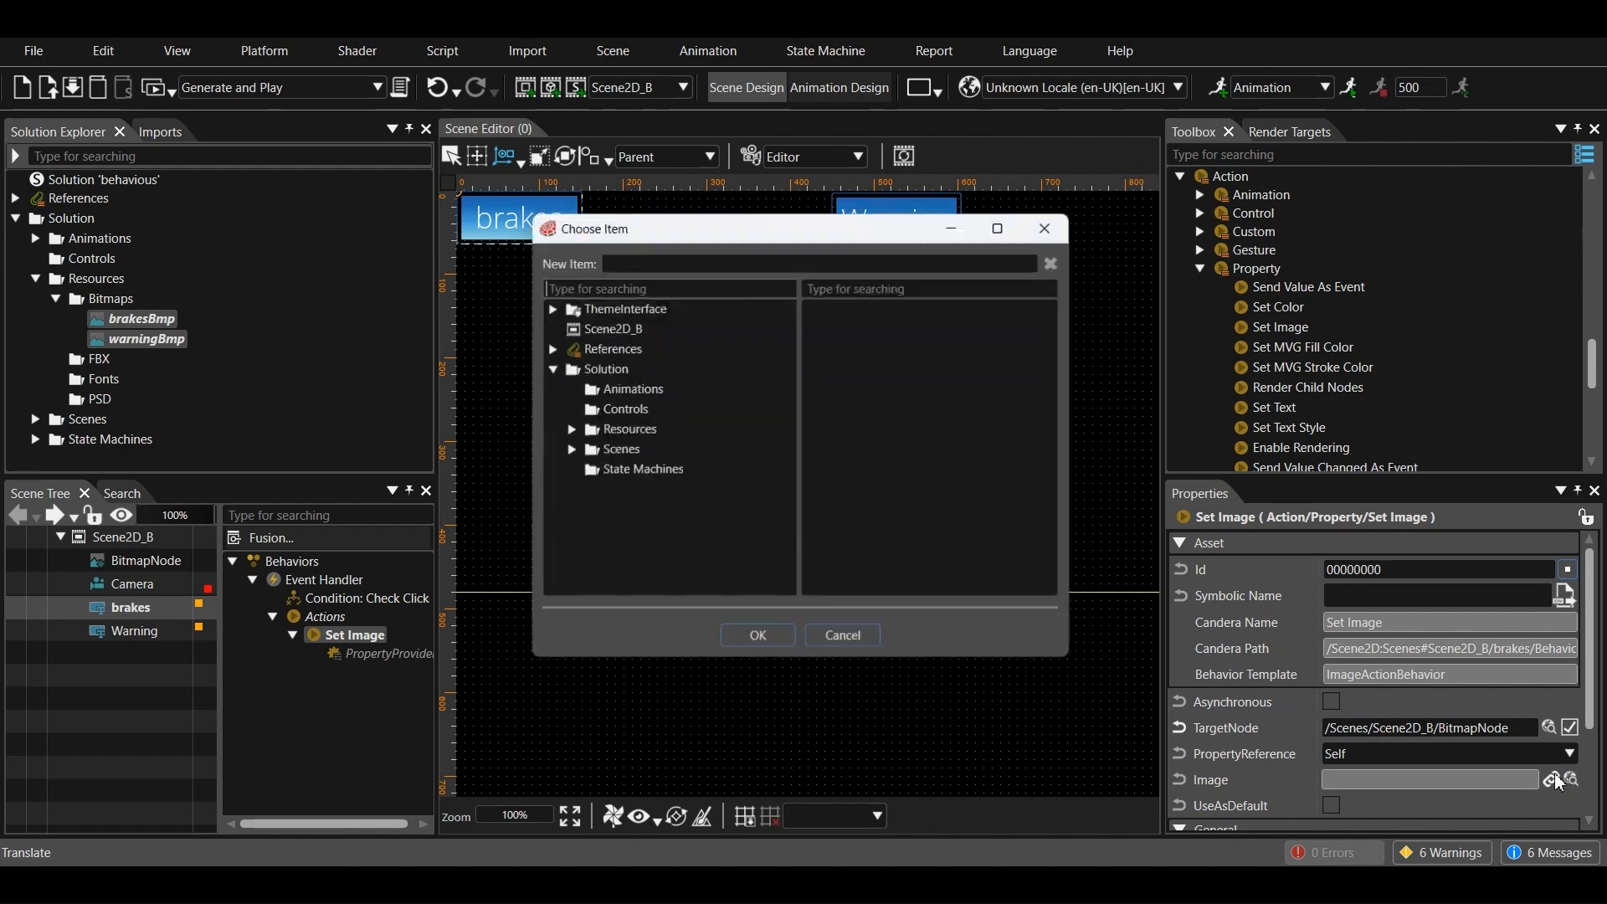
pyautogui.click(565, 430)
pyautogui.click(583, 452)
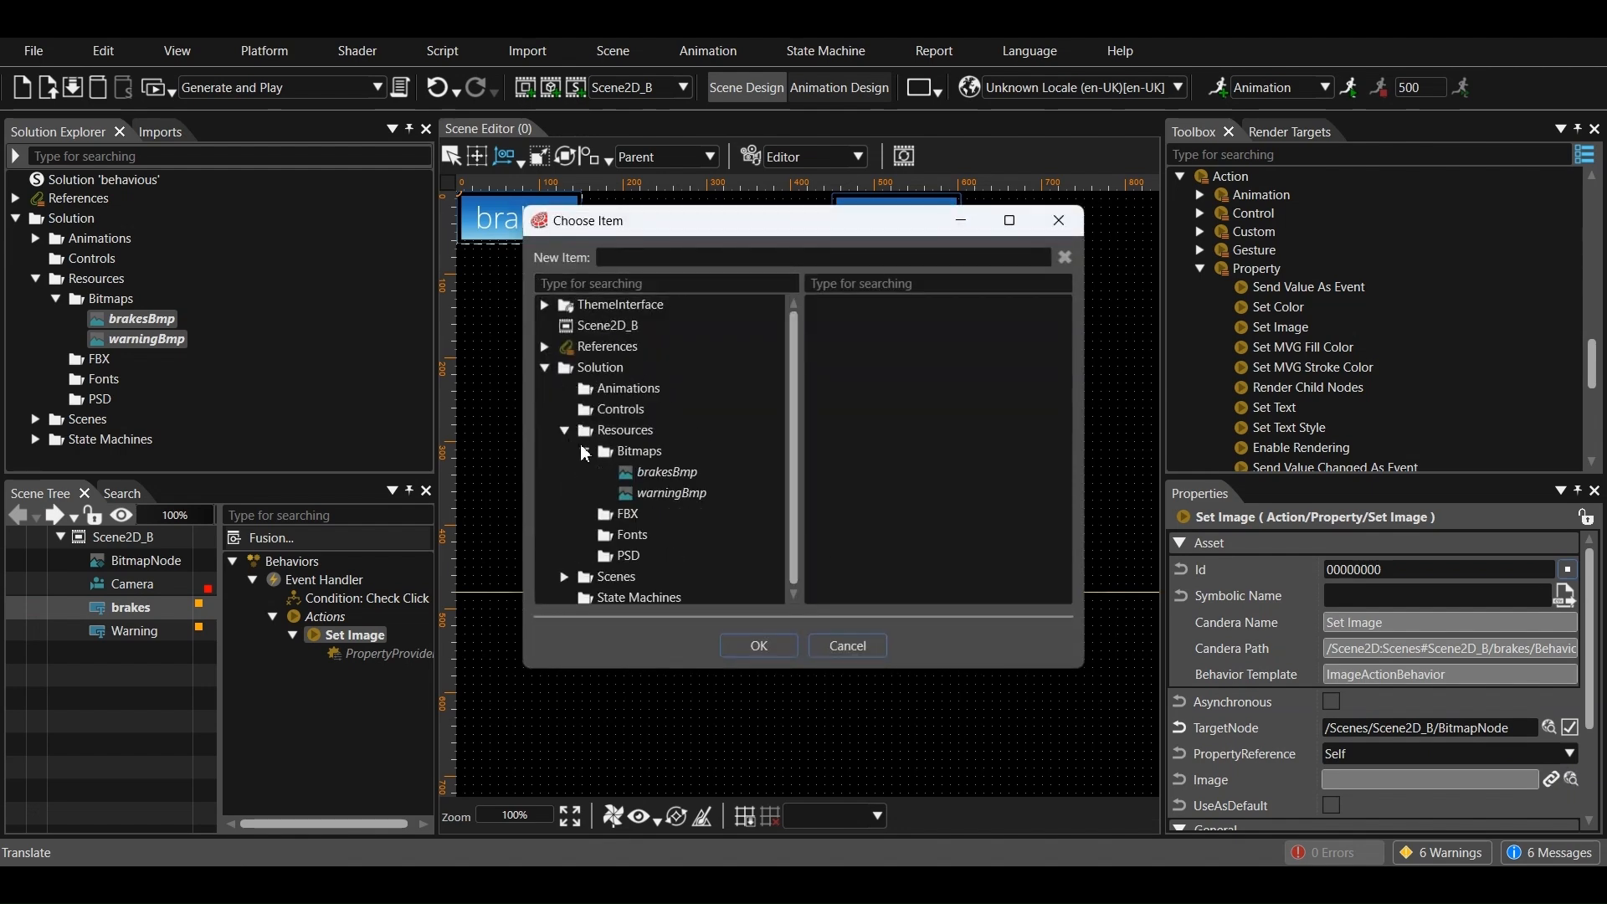
pyautogui.click(648, 473)
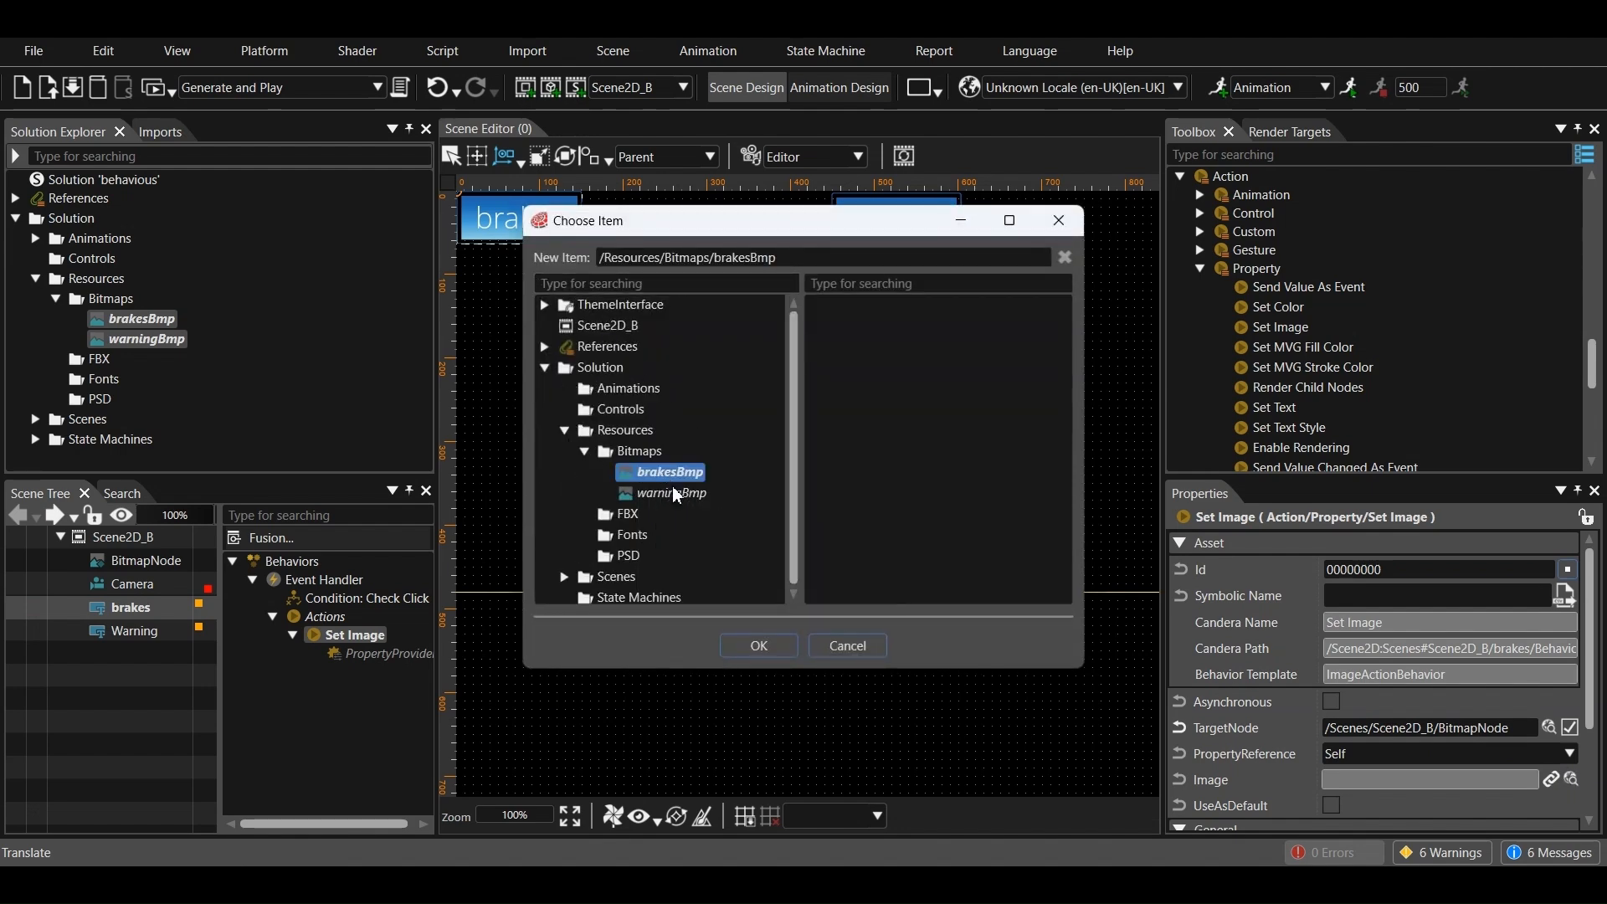
pyautogui.click(772, 646)
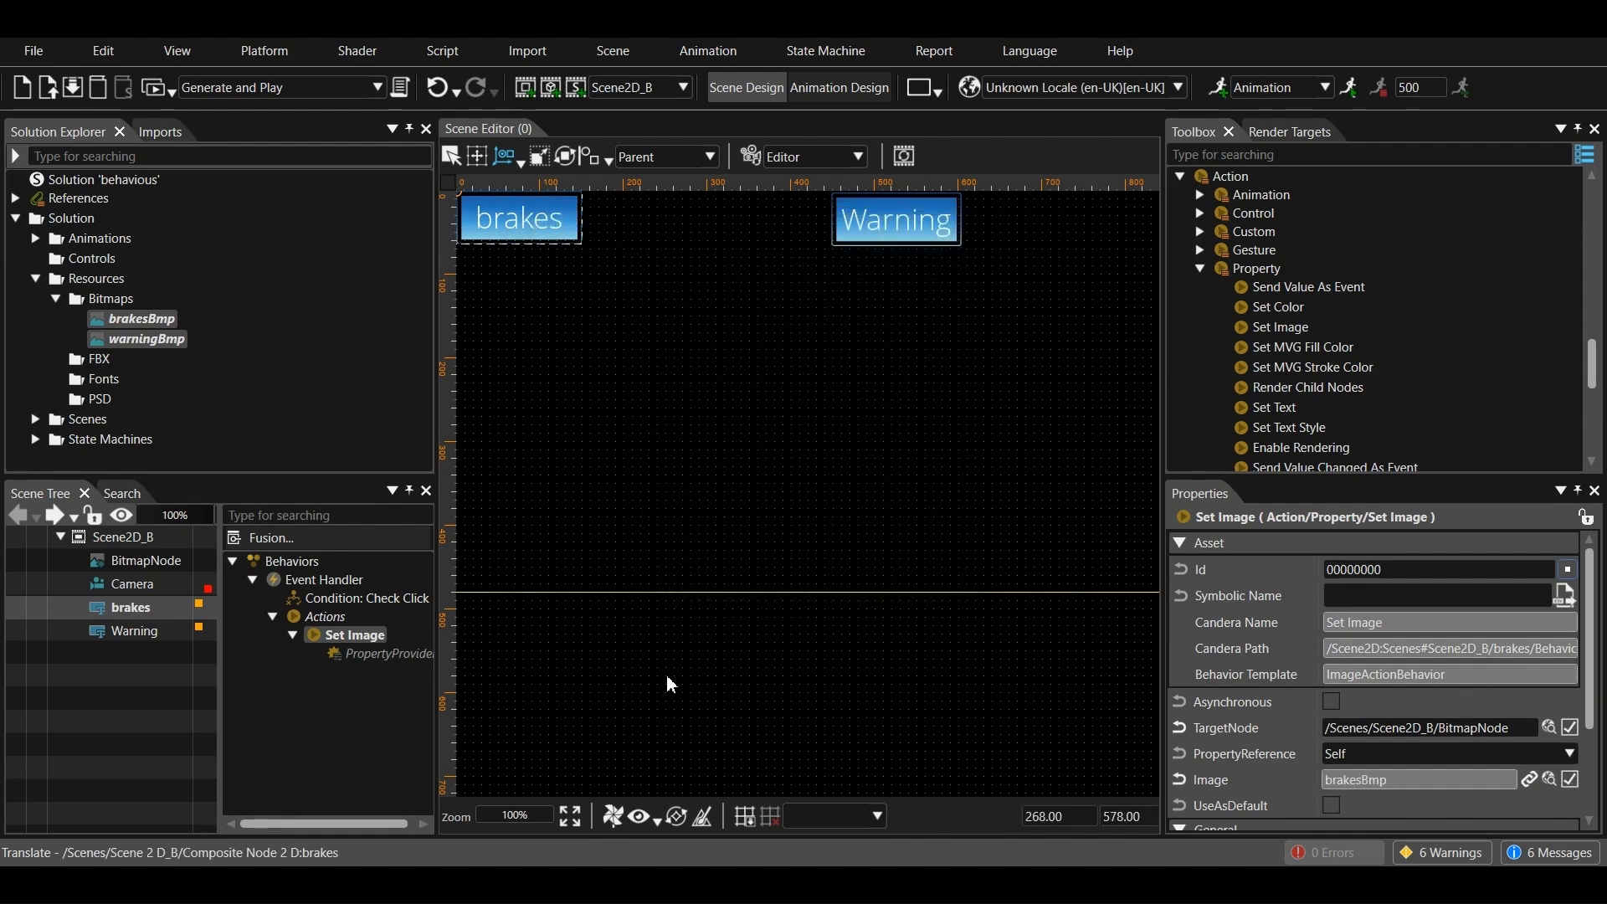
# Generate and play the solution, accepting the save, and show Scene2D_B in the Player
pyautogui.click(154, 98)
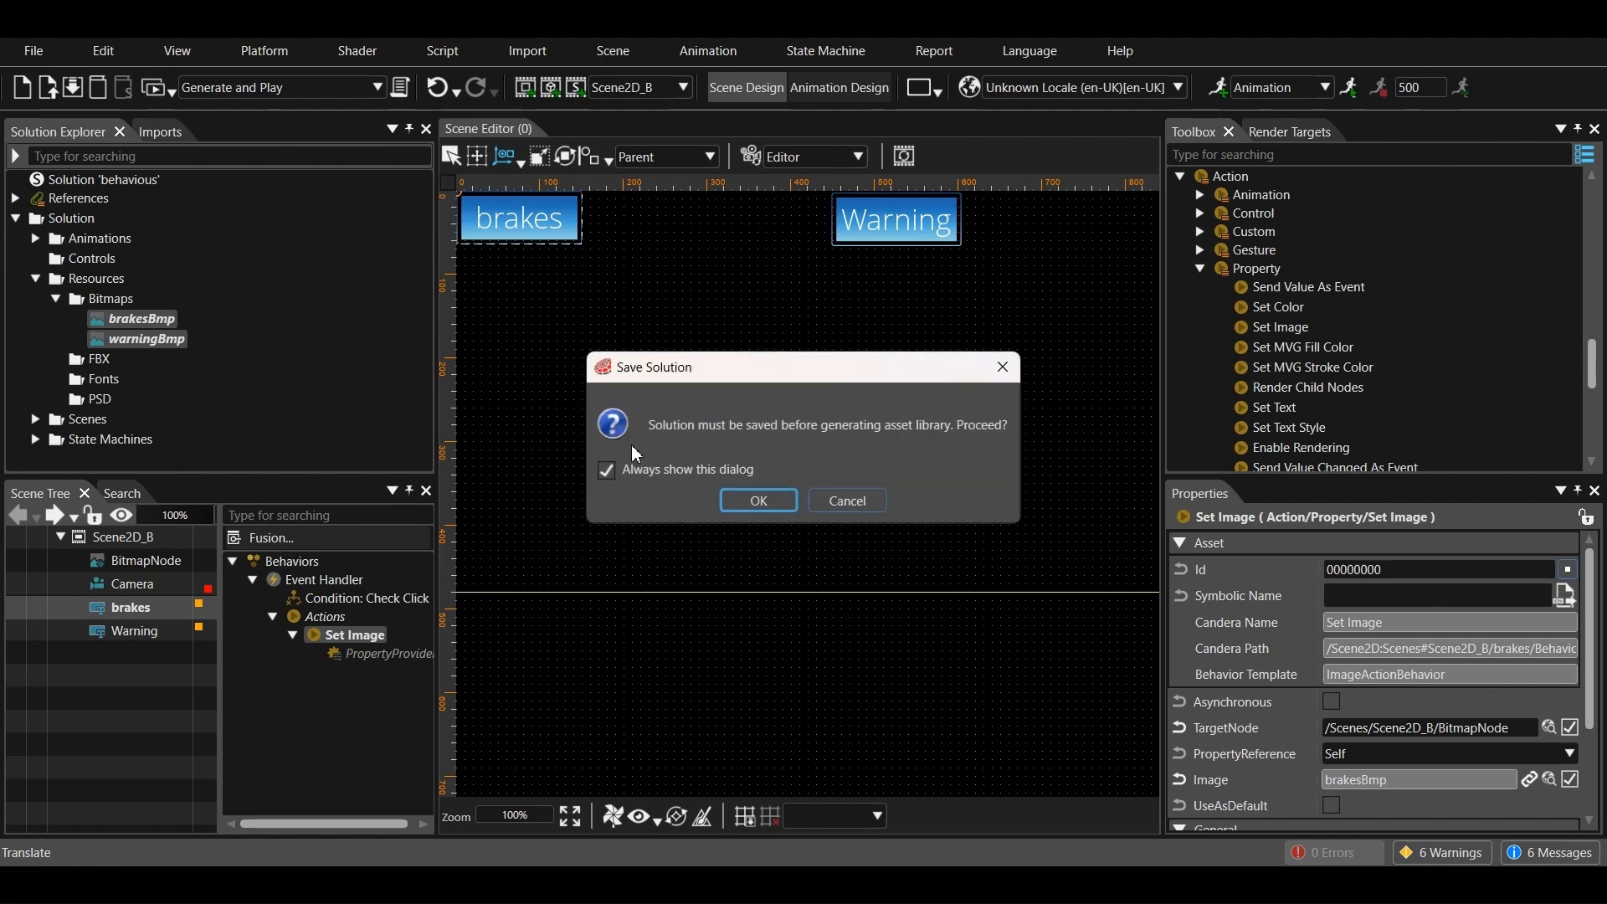
pyautogui.click(748, 500)
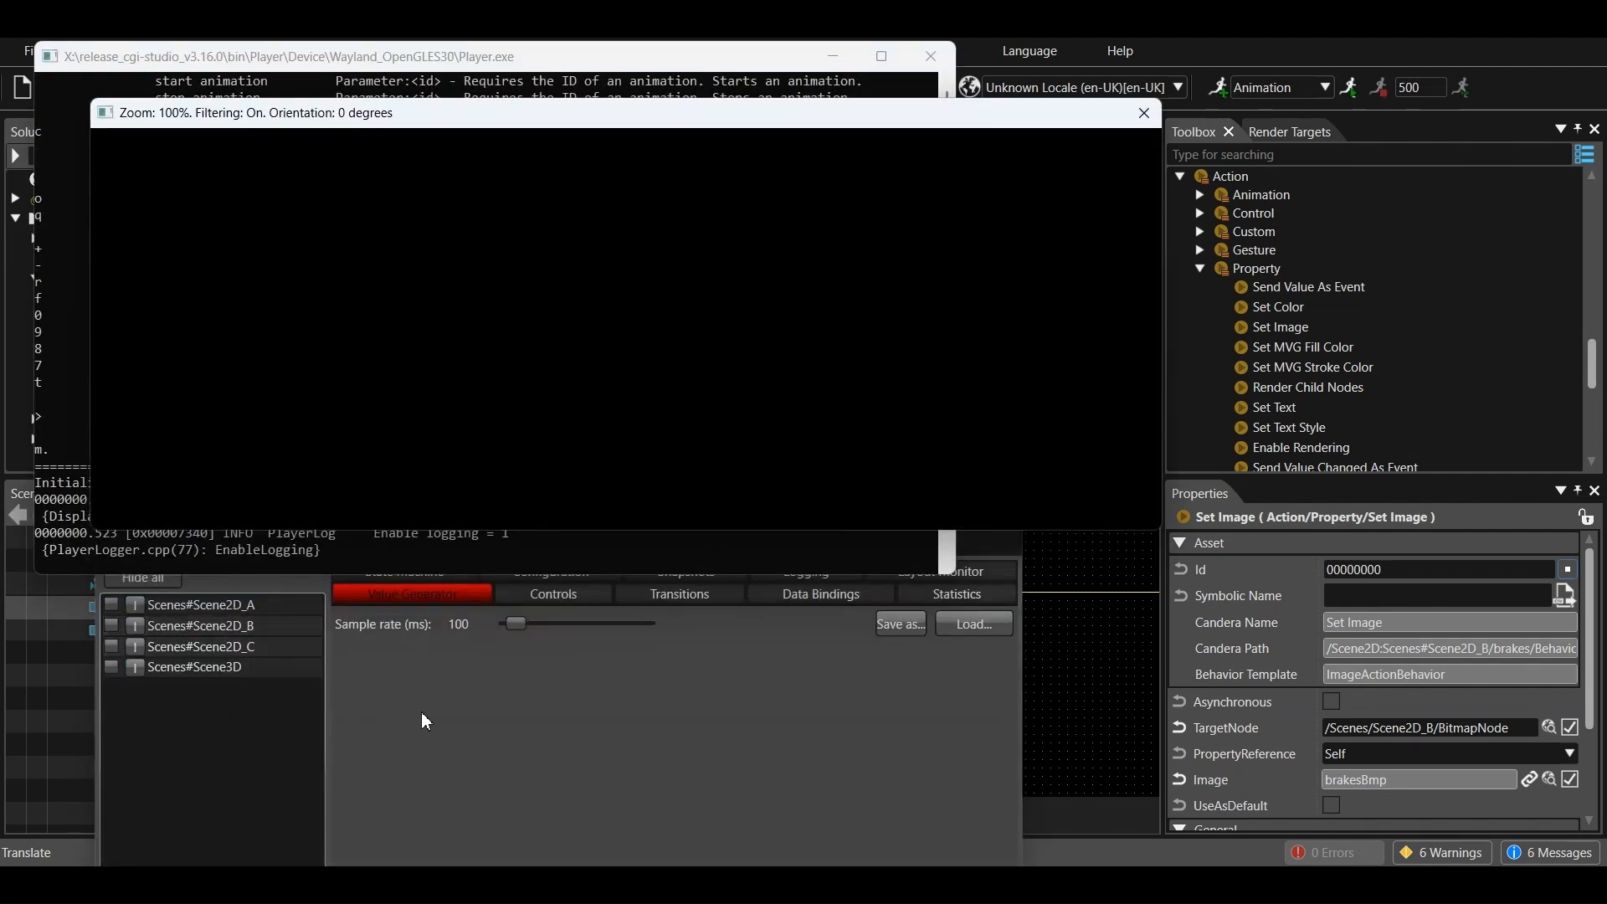
pyautogui.click(110, 626)
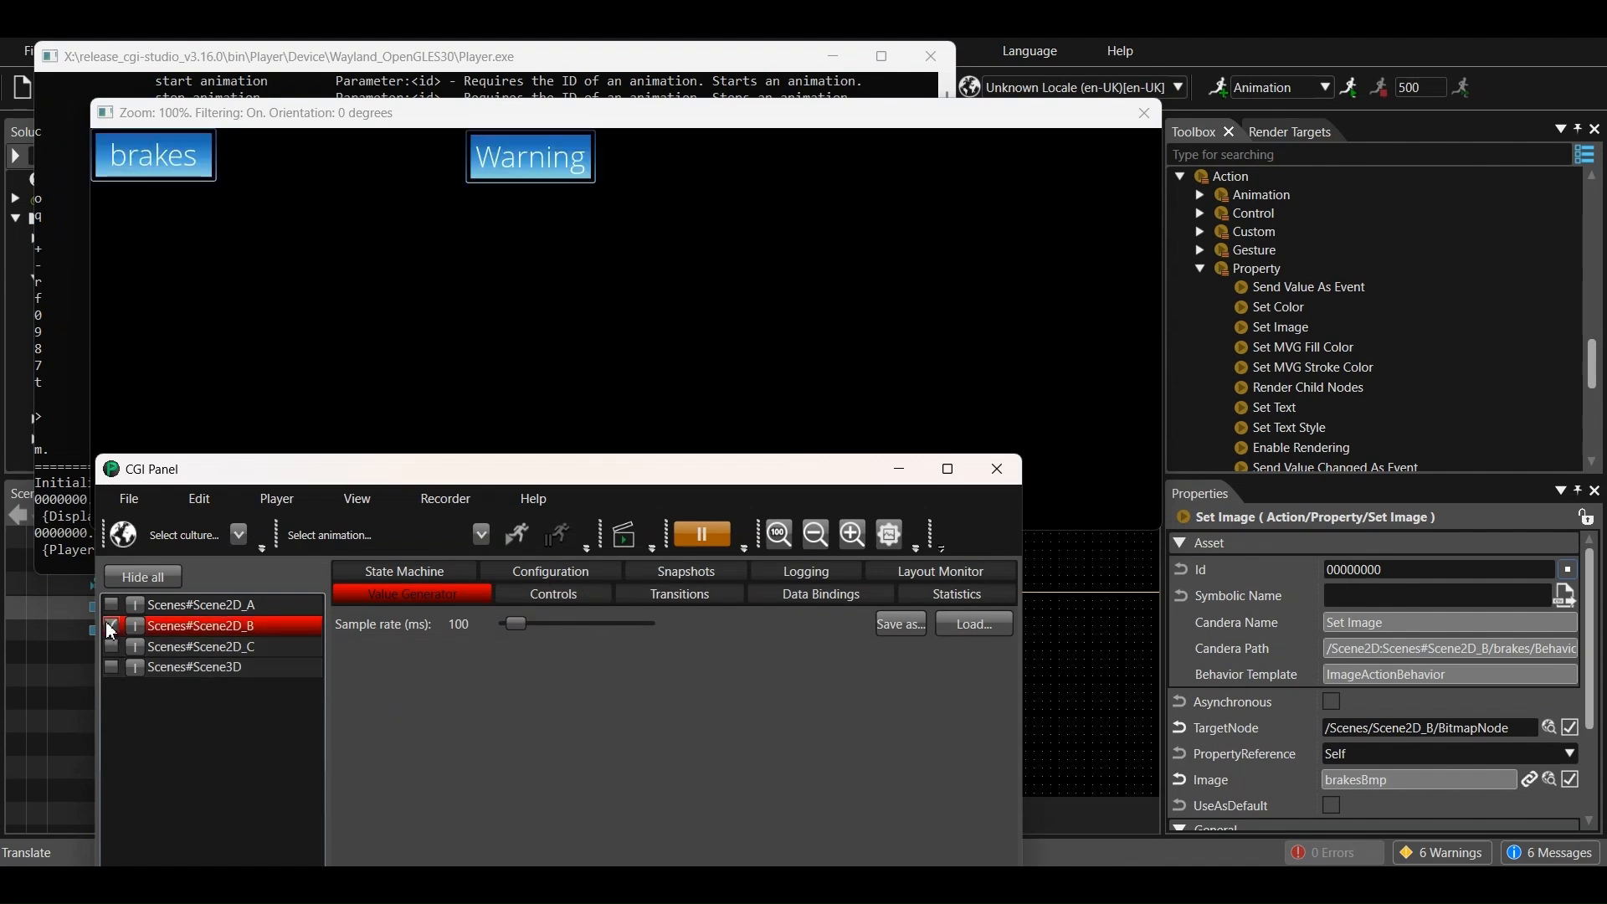
# Test the image switching with the scene's buttons in the Player and close it
pyautogui.click(170, 167)
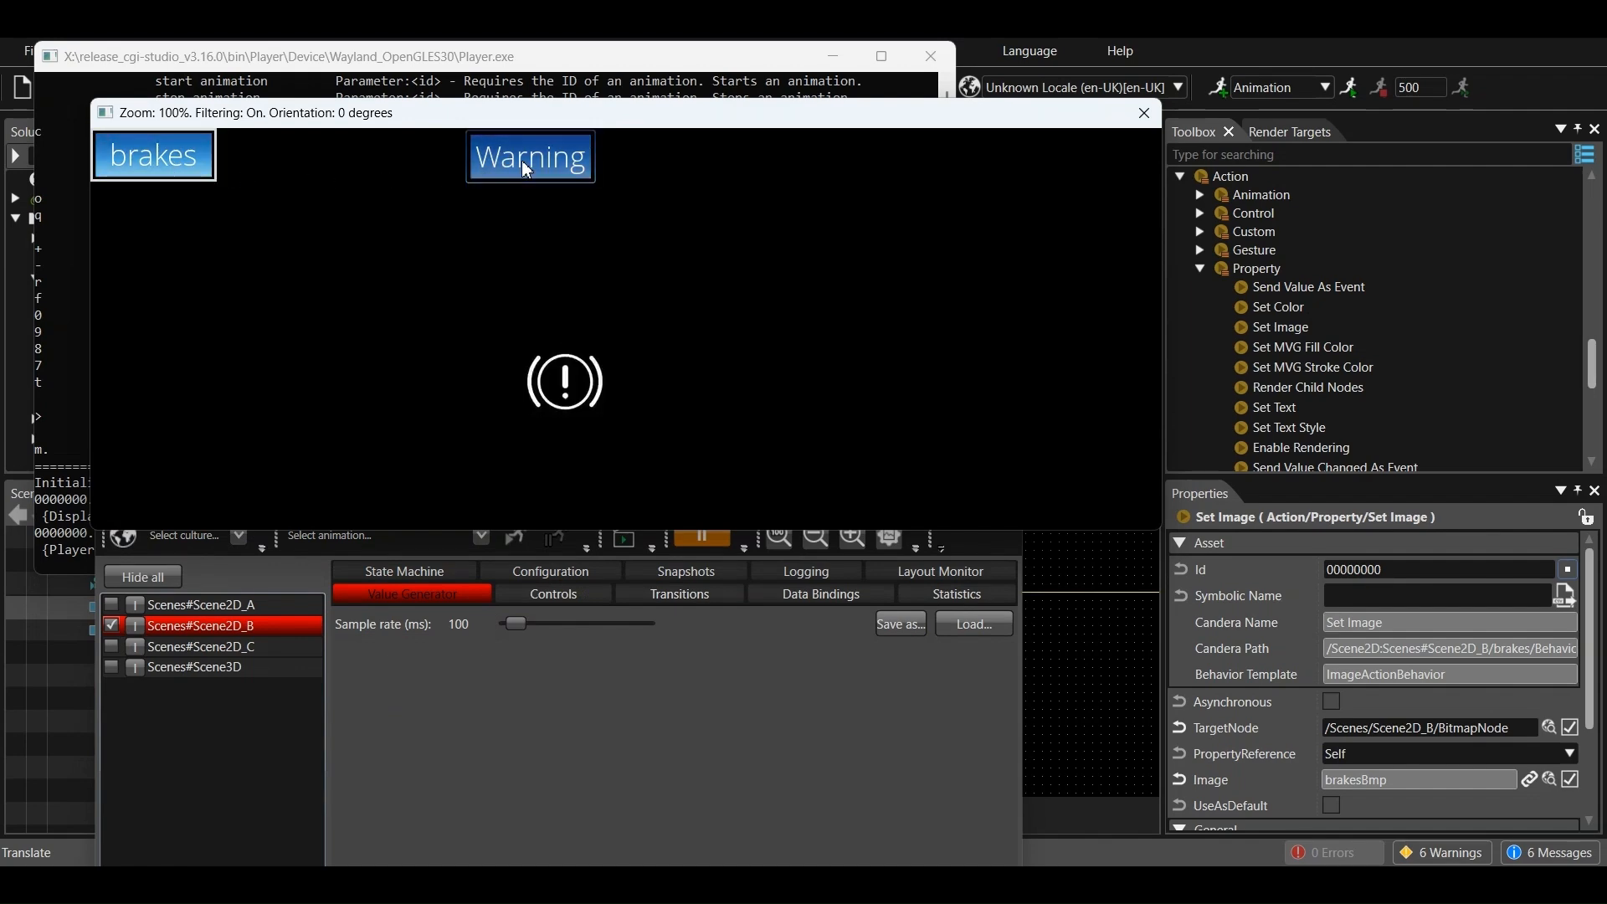
pyautogui.click(634, 764)
pyautogui.click(997, 470)
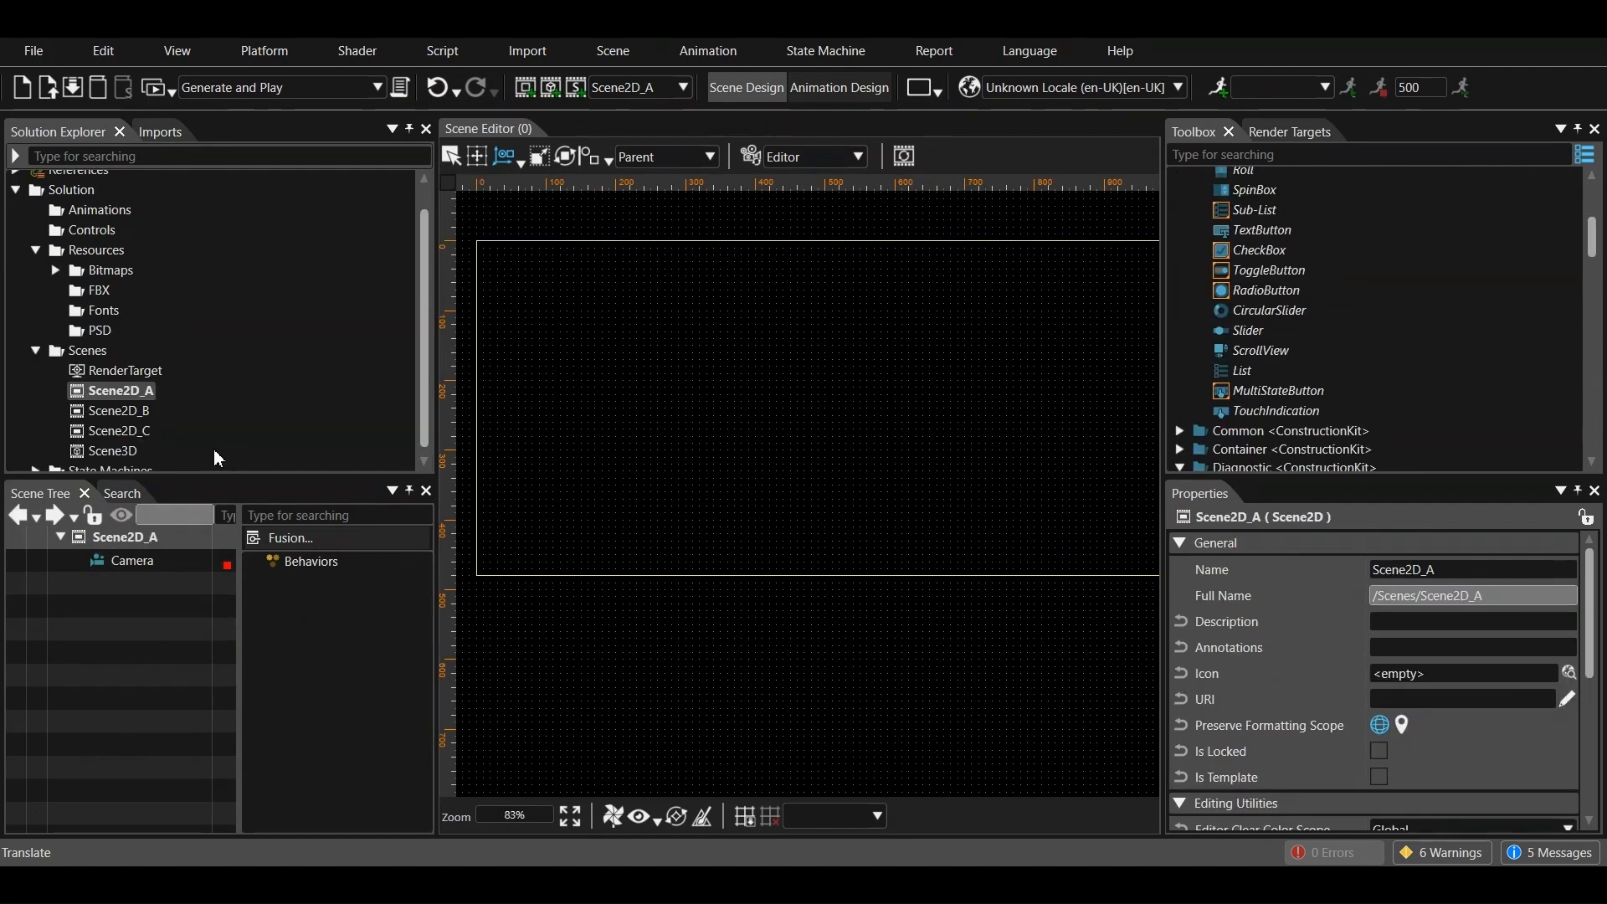
# Add a Group node and a SolidColorNode to Scene2D_A
pyautogui.scroll(-5, 1307, 411)
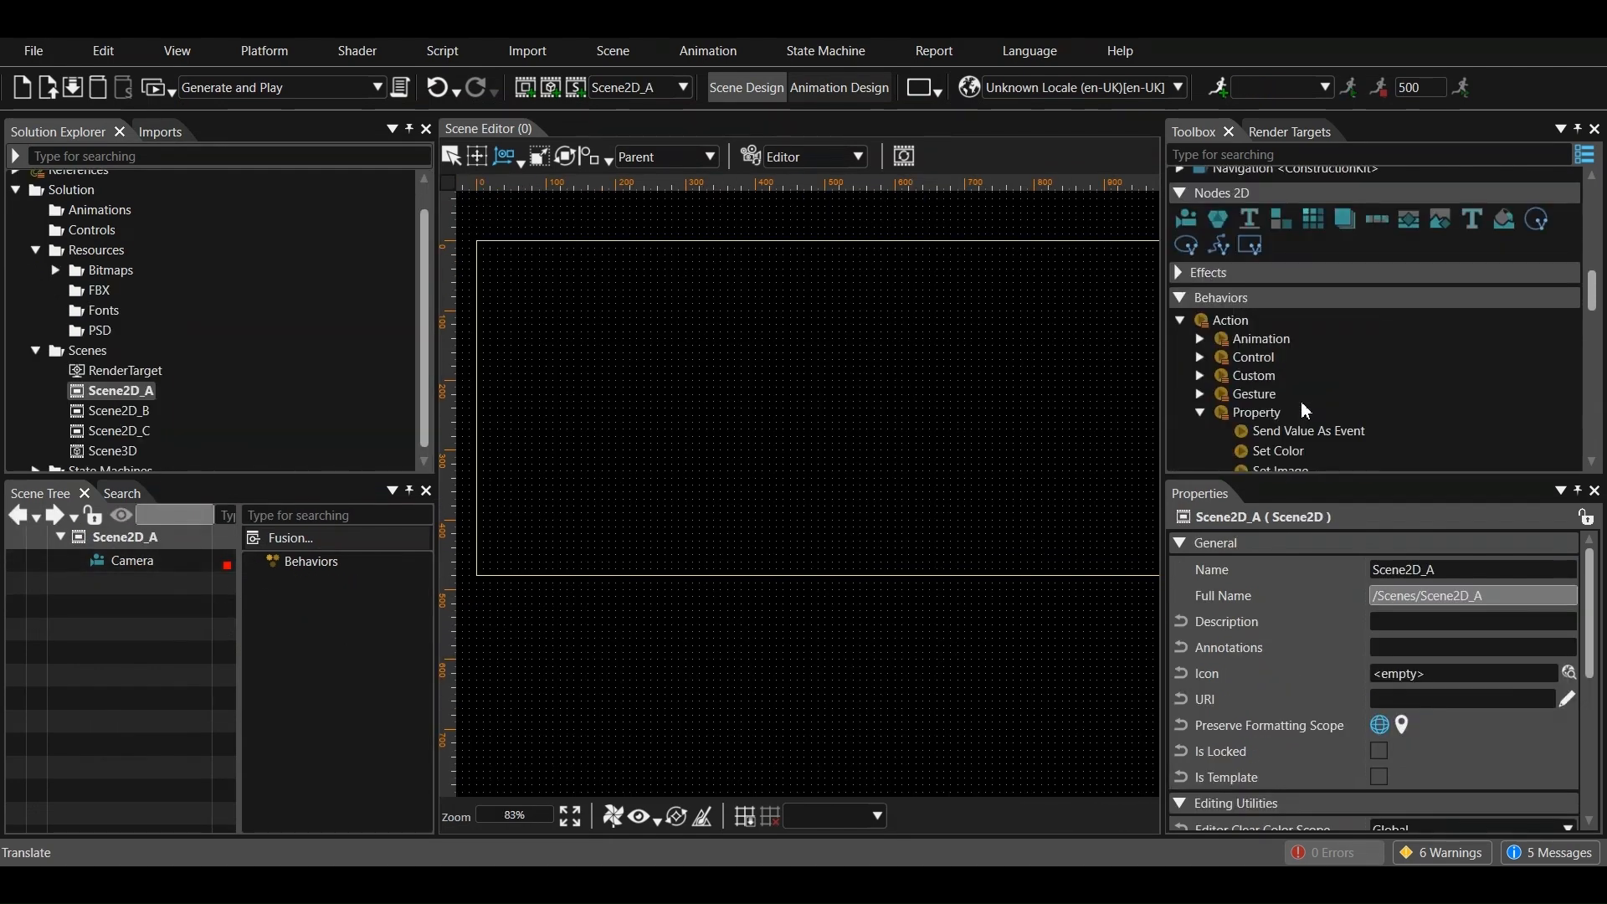
pyautogui.moveTo(1222, 230); pyautogui.dragTo(136, 649)
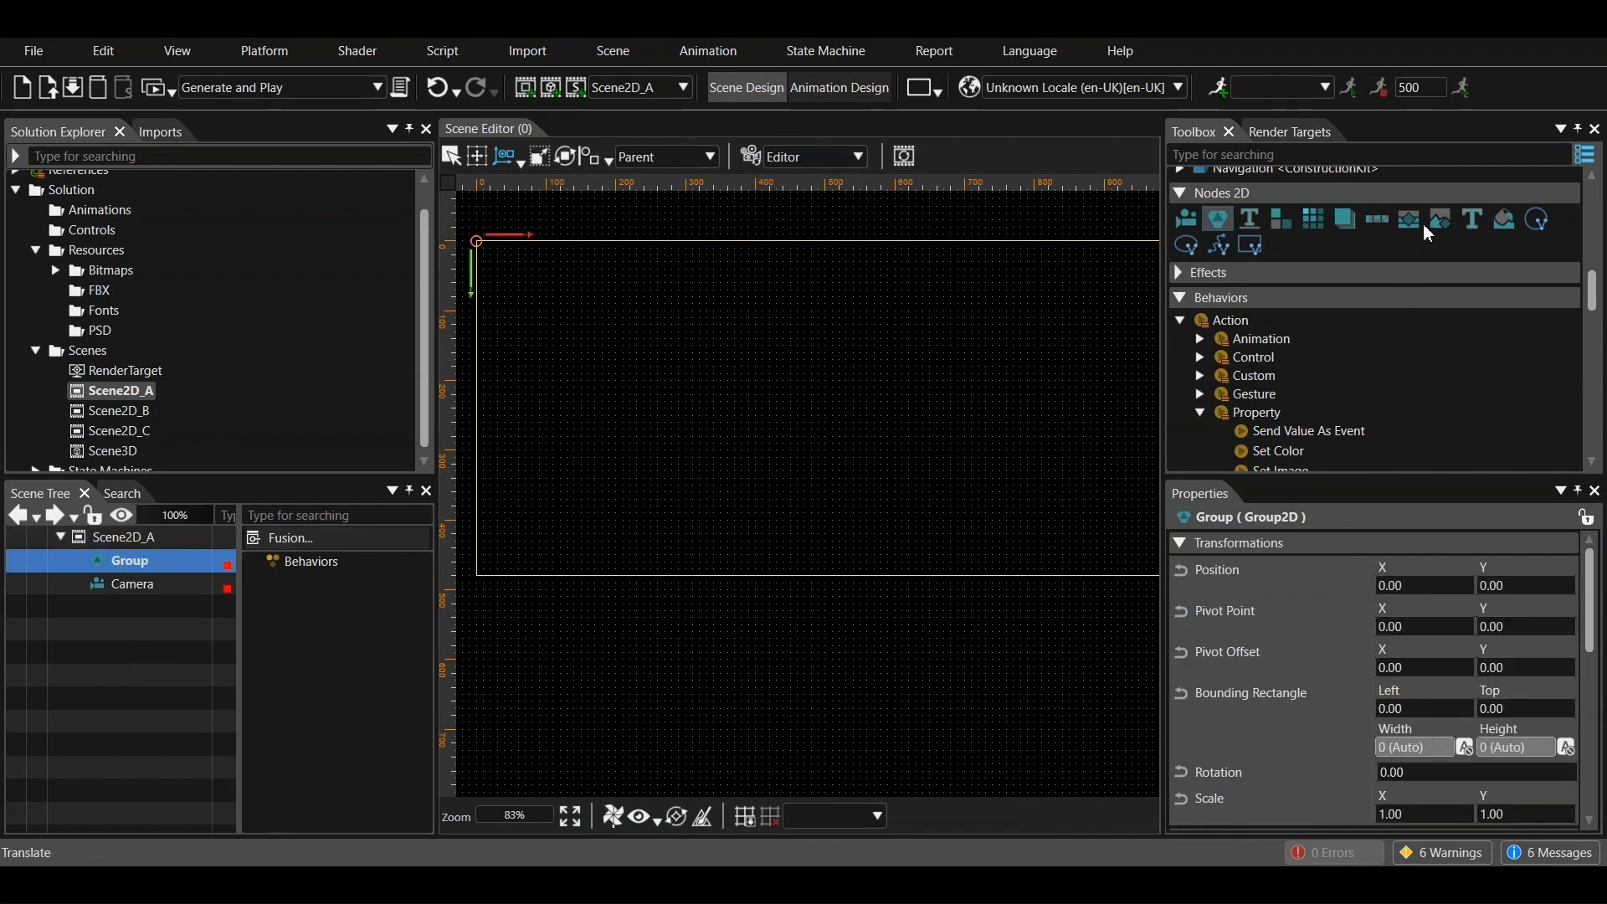
pyautogui.moveTo(1506, 229); pyautogui.dragTo(127, 670)
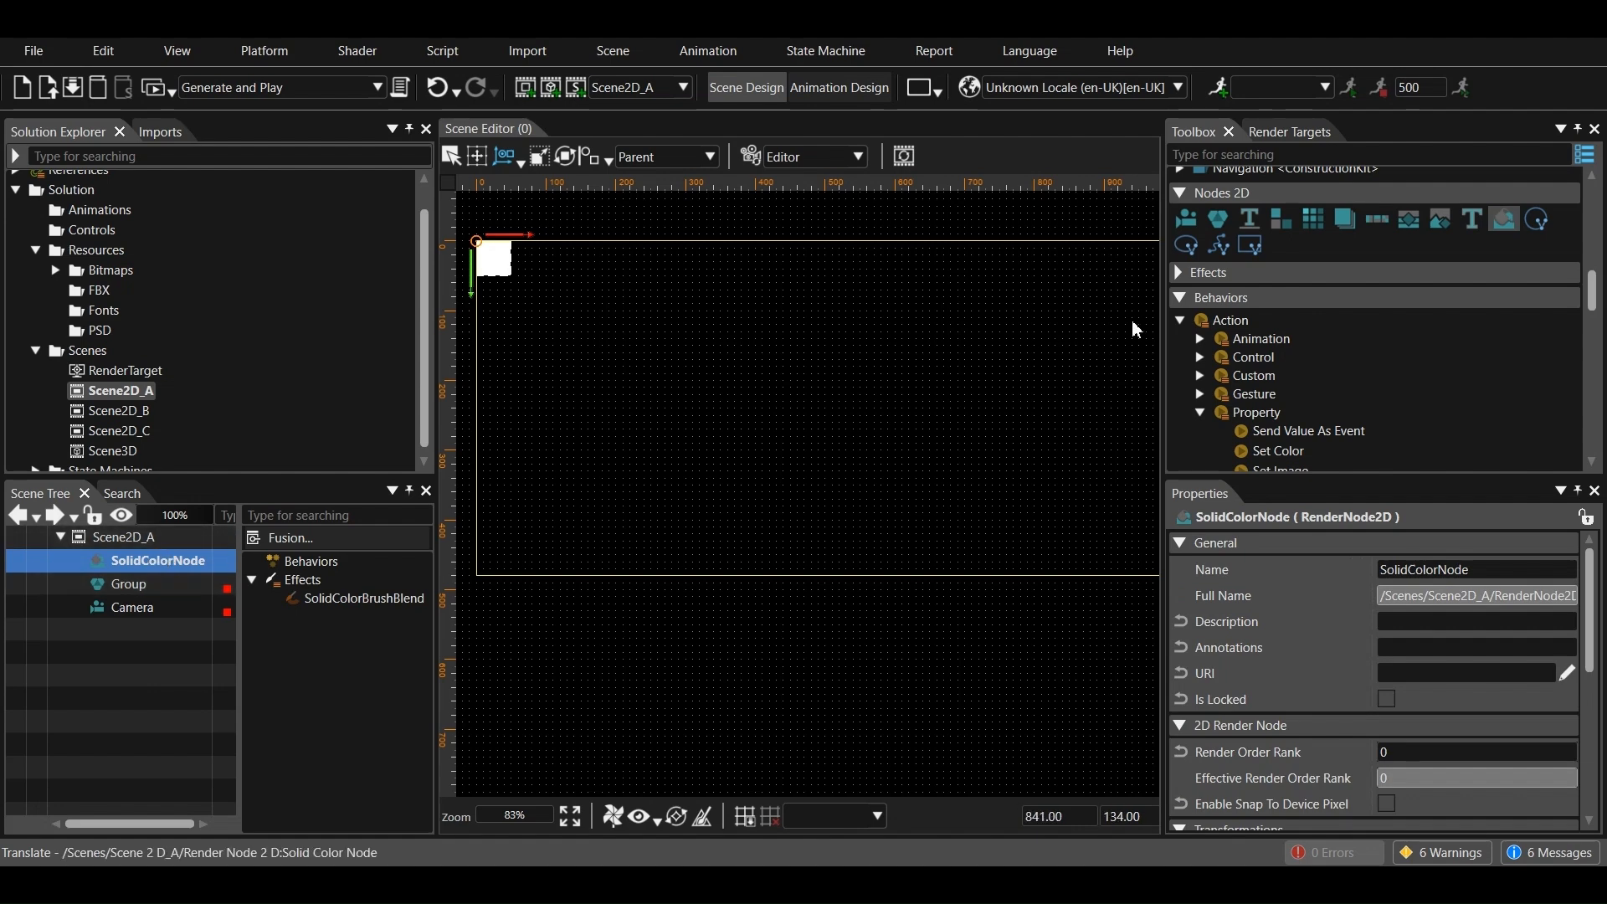
# Add a TextButton control to Scene2D_A and rename it ToBlue
pyautogui.scroll(3, 1341, 310)
pyautogui.scroll(3, 1341, 309)
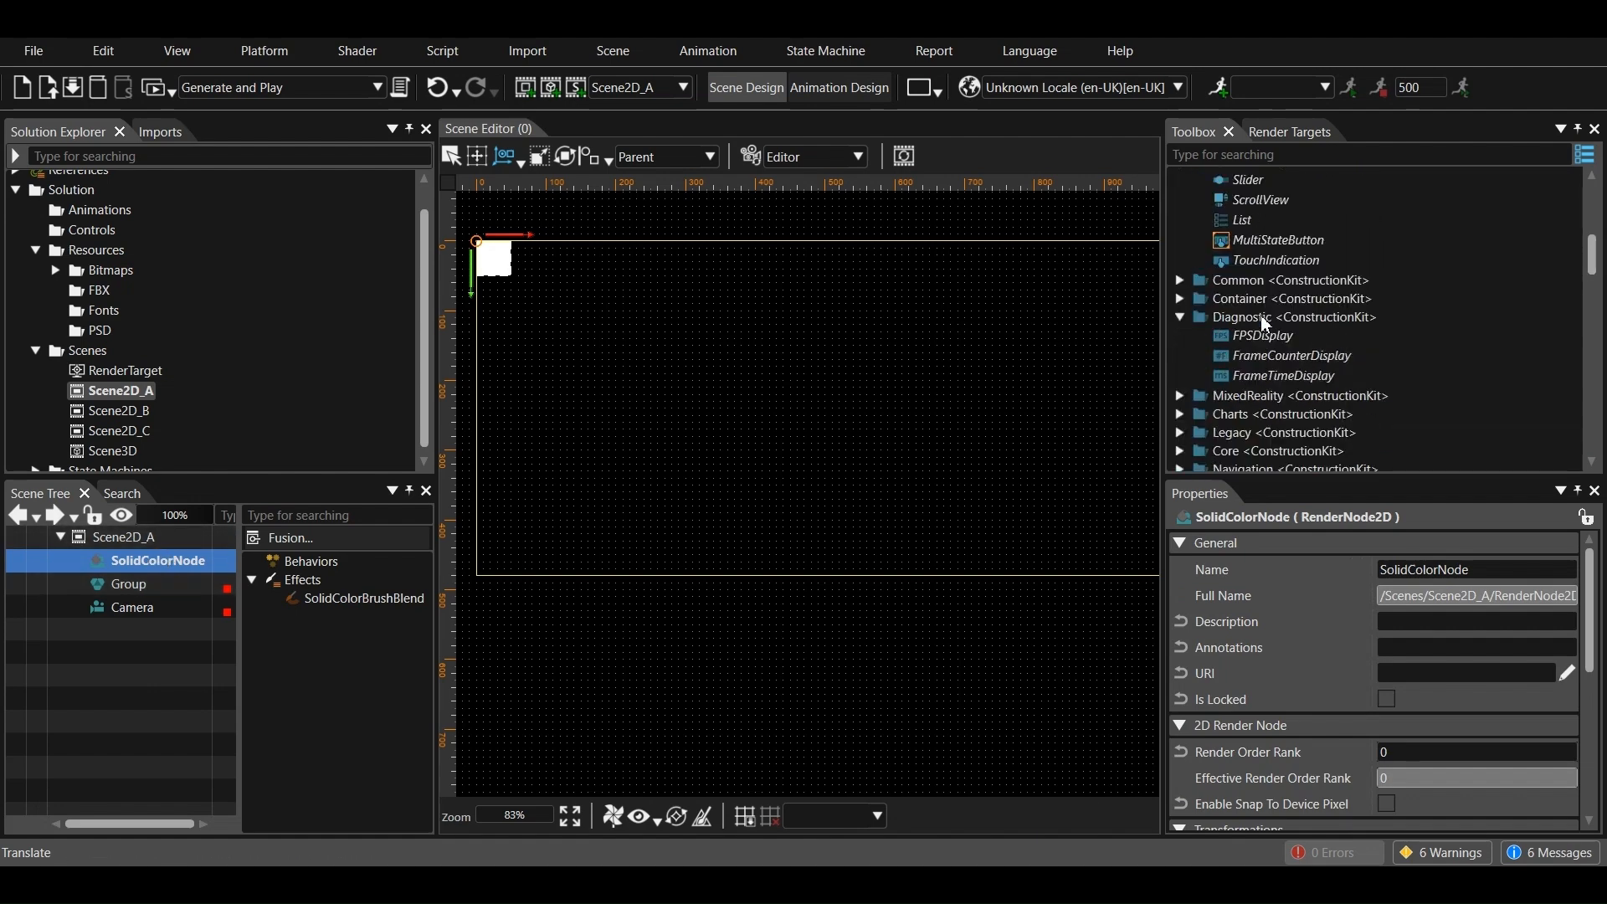
pyautogui.scroll(4, 1262, 318)
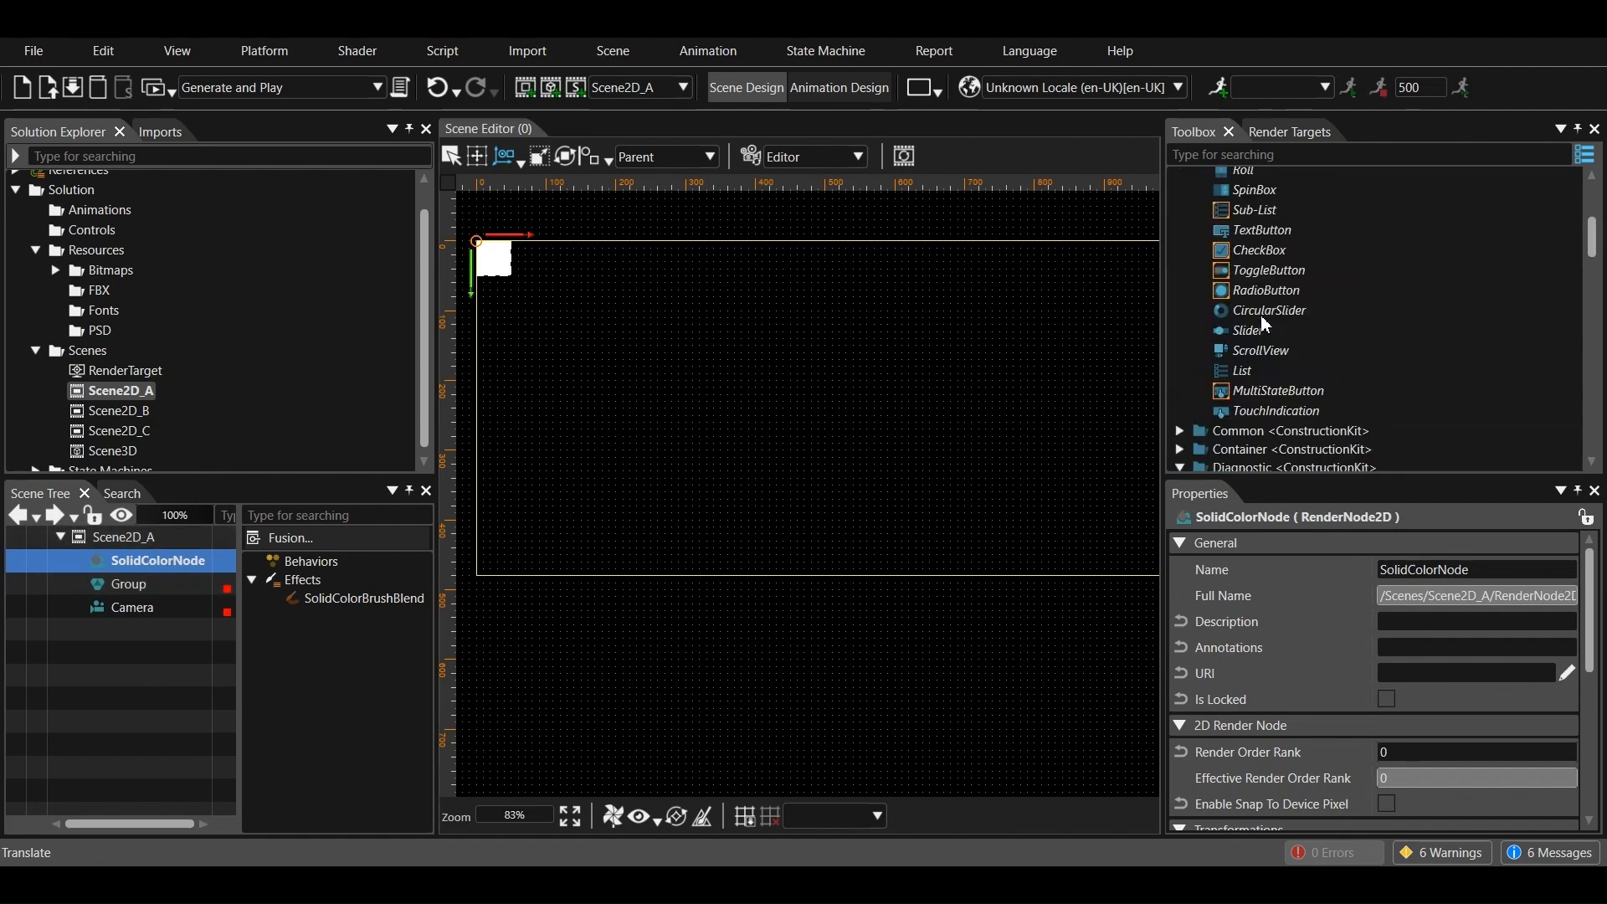
pyautogui.moveTo(1243, 274); pyautogui.dragTo(137, 638)
pyautogui.rightClick(135, 635)
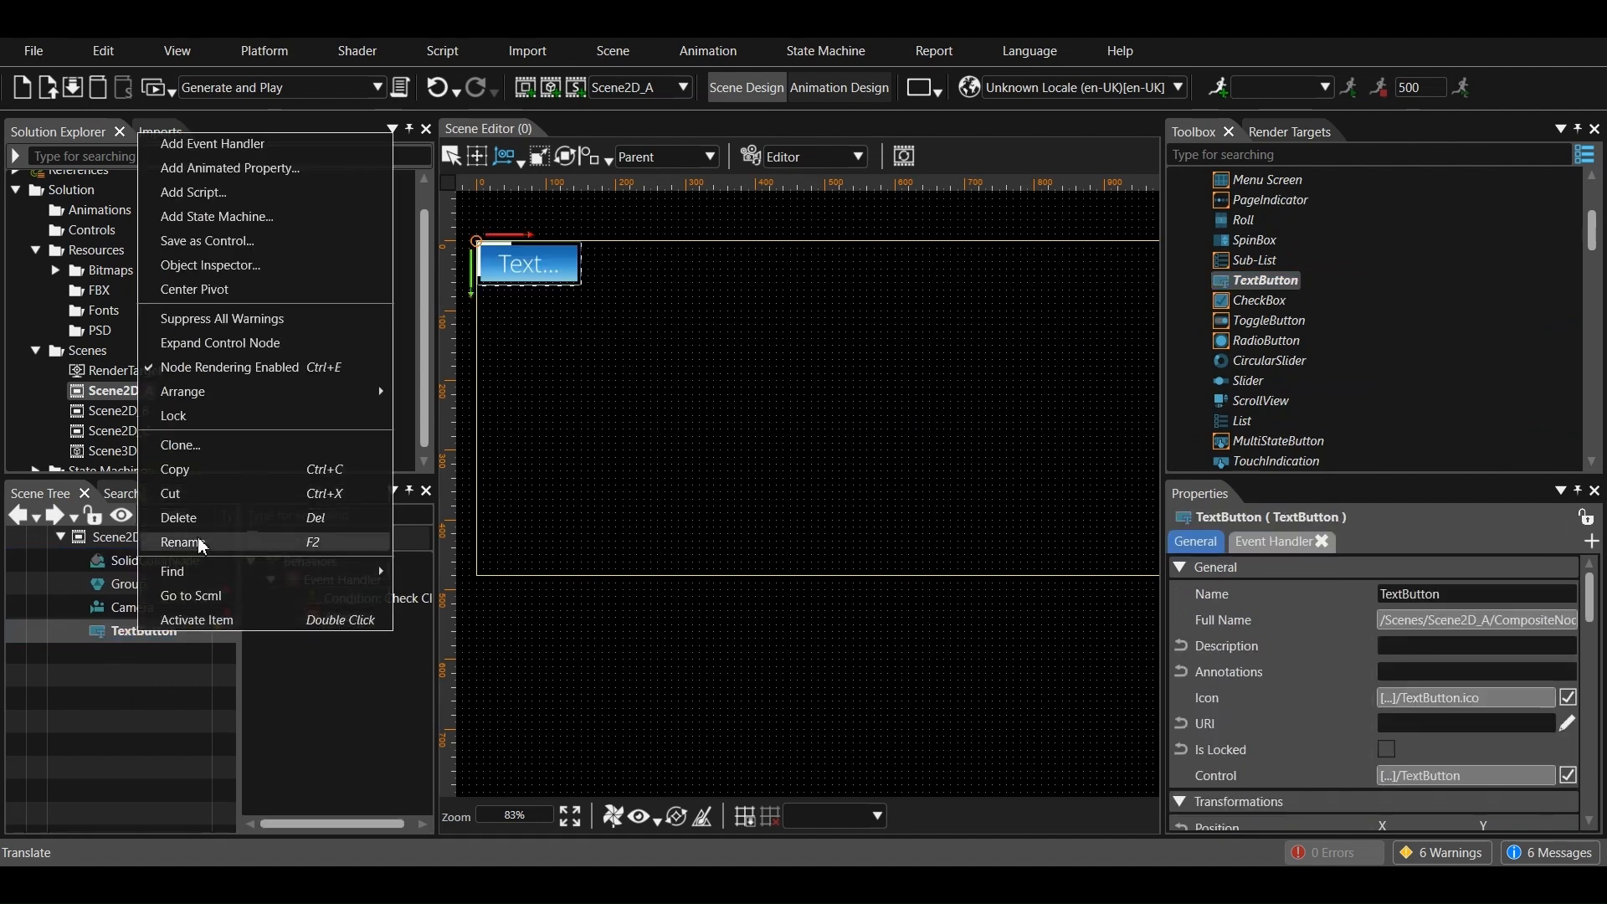
pyautogui.click(293, 543)
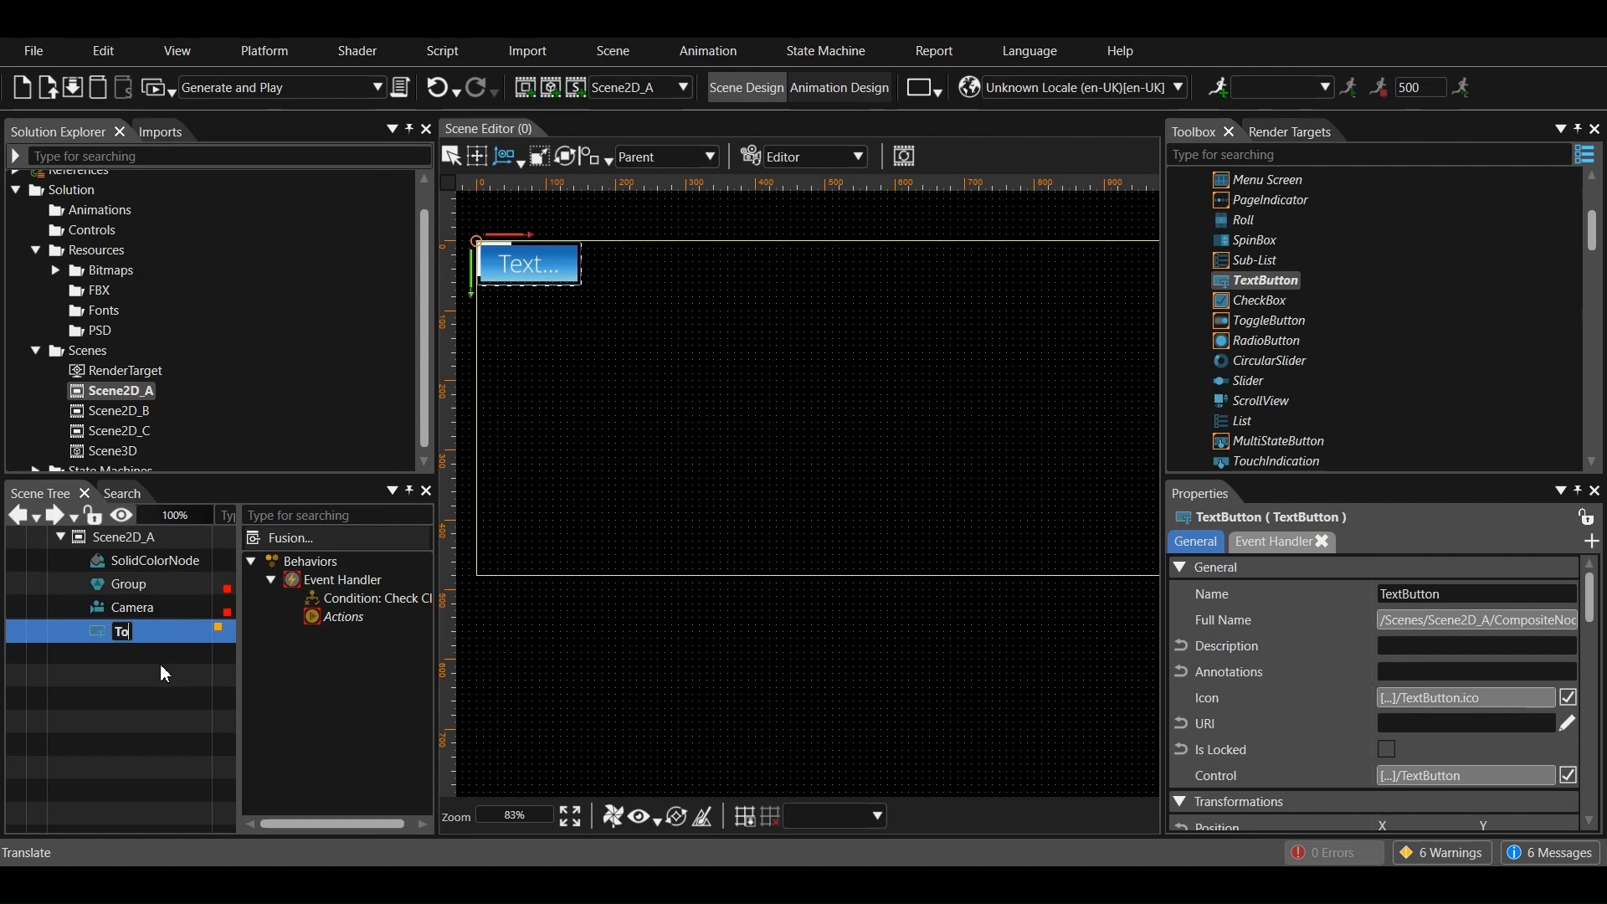
pyautogui.press('Return')
# Set the ToBlue button's Text to ToBlue and move the button below the white square
pyautogui.scroll(-10, 1385, 696)
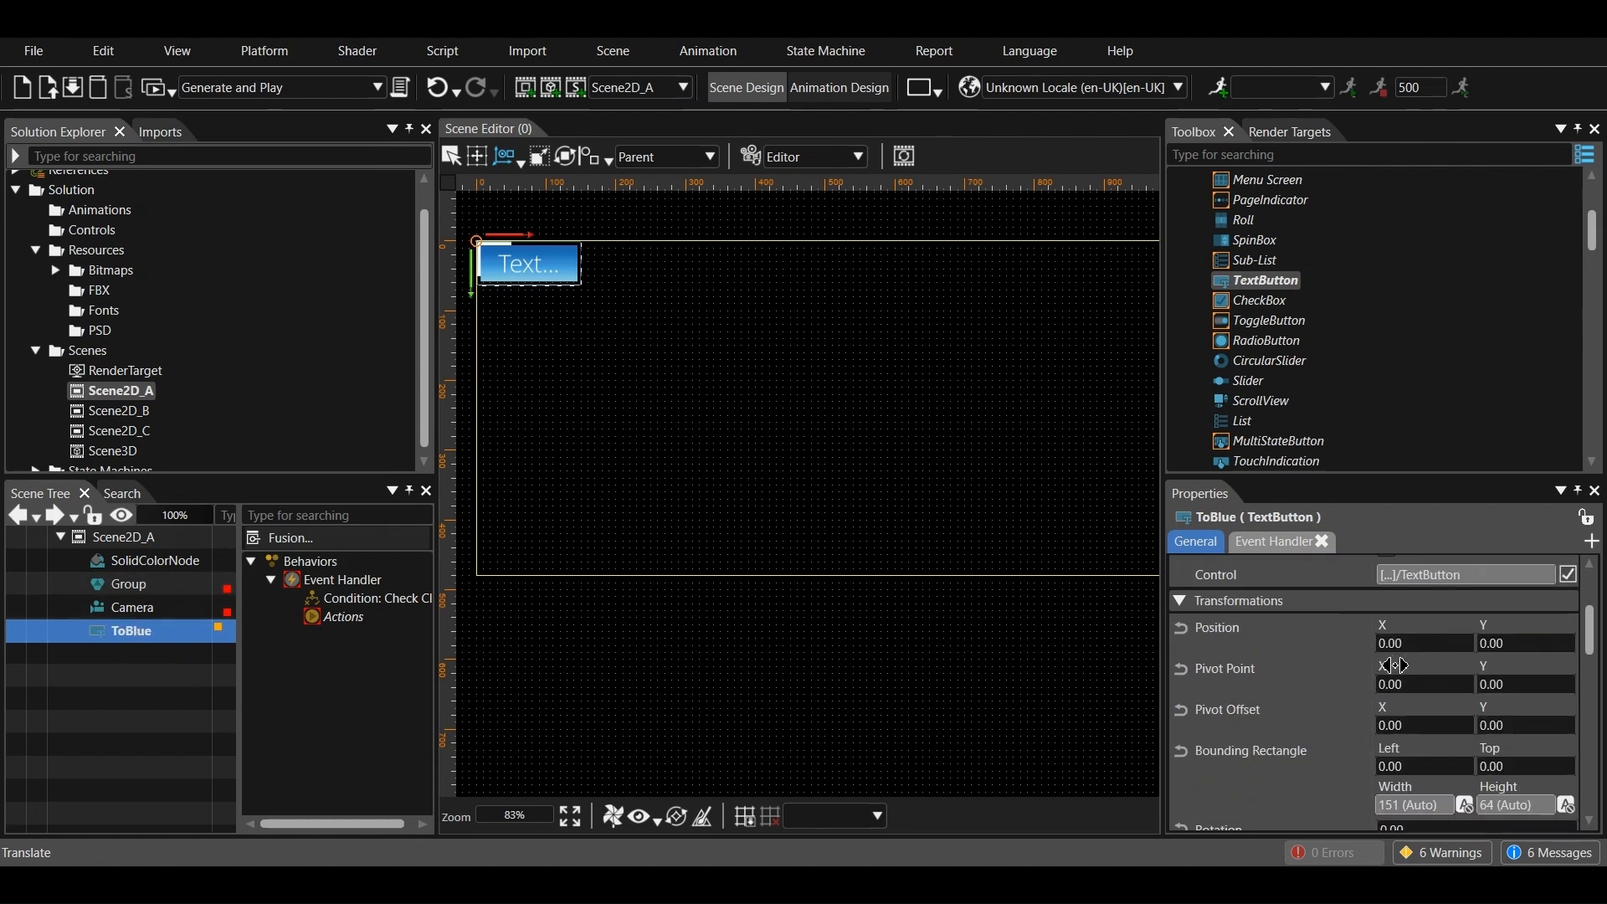
pyautogui.click(1456, 646)
pyautogui.write('ToBlue')
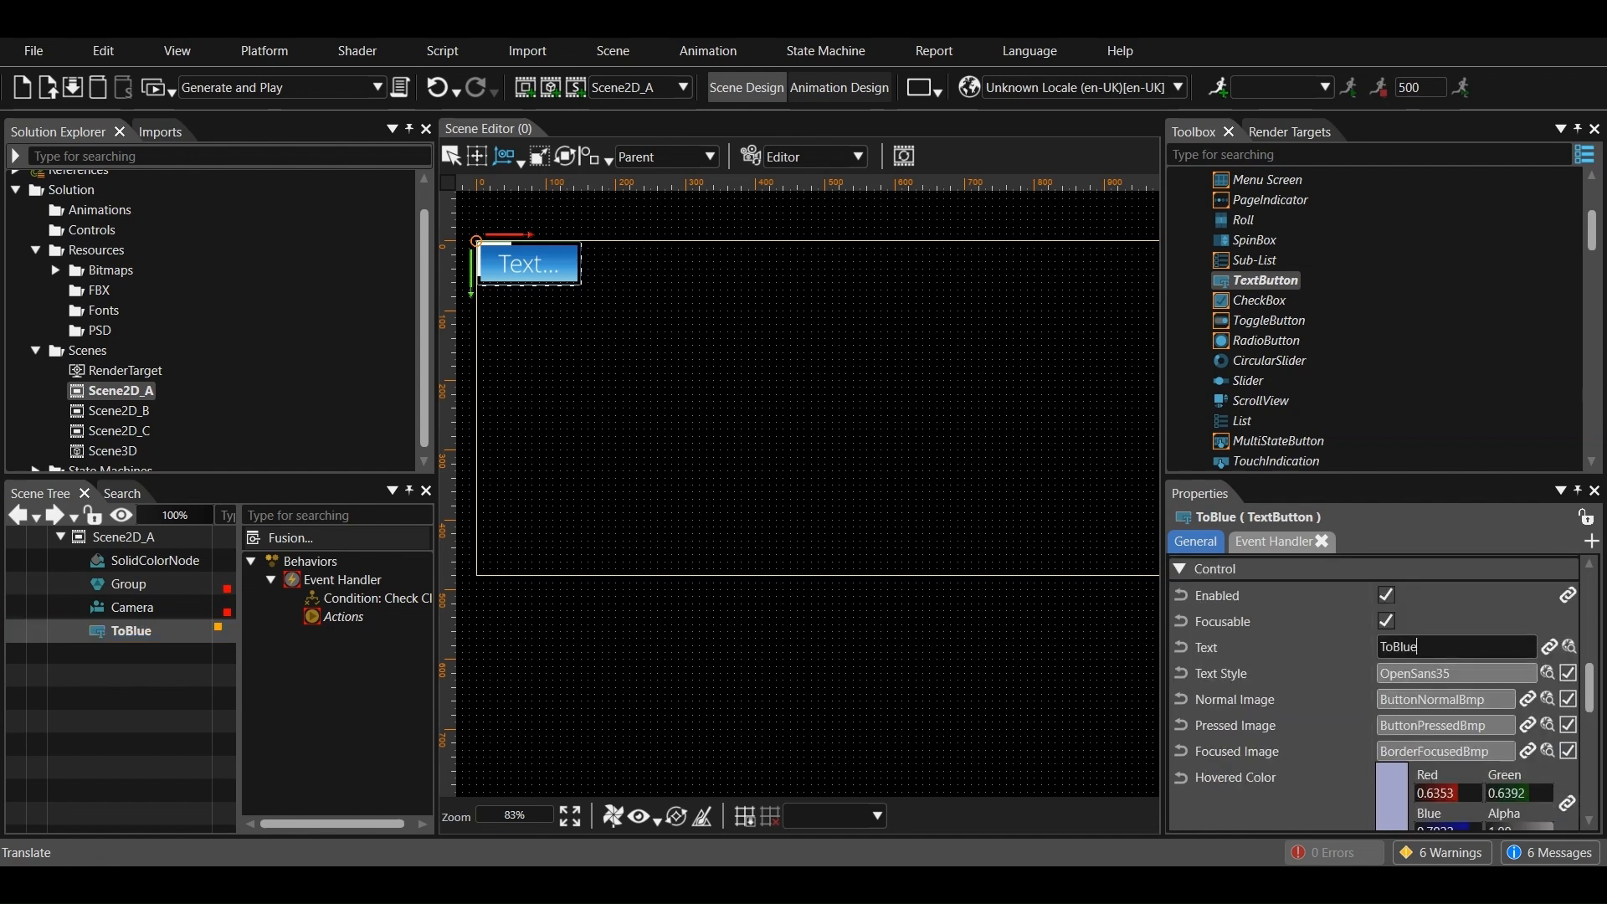
pyautogui.press('Return')
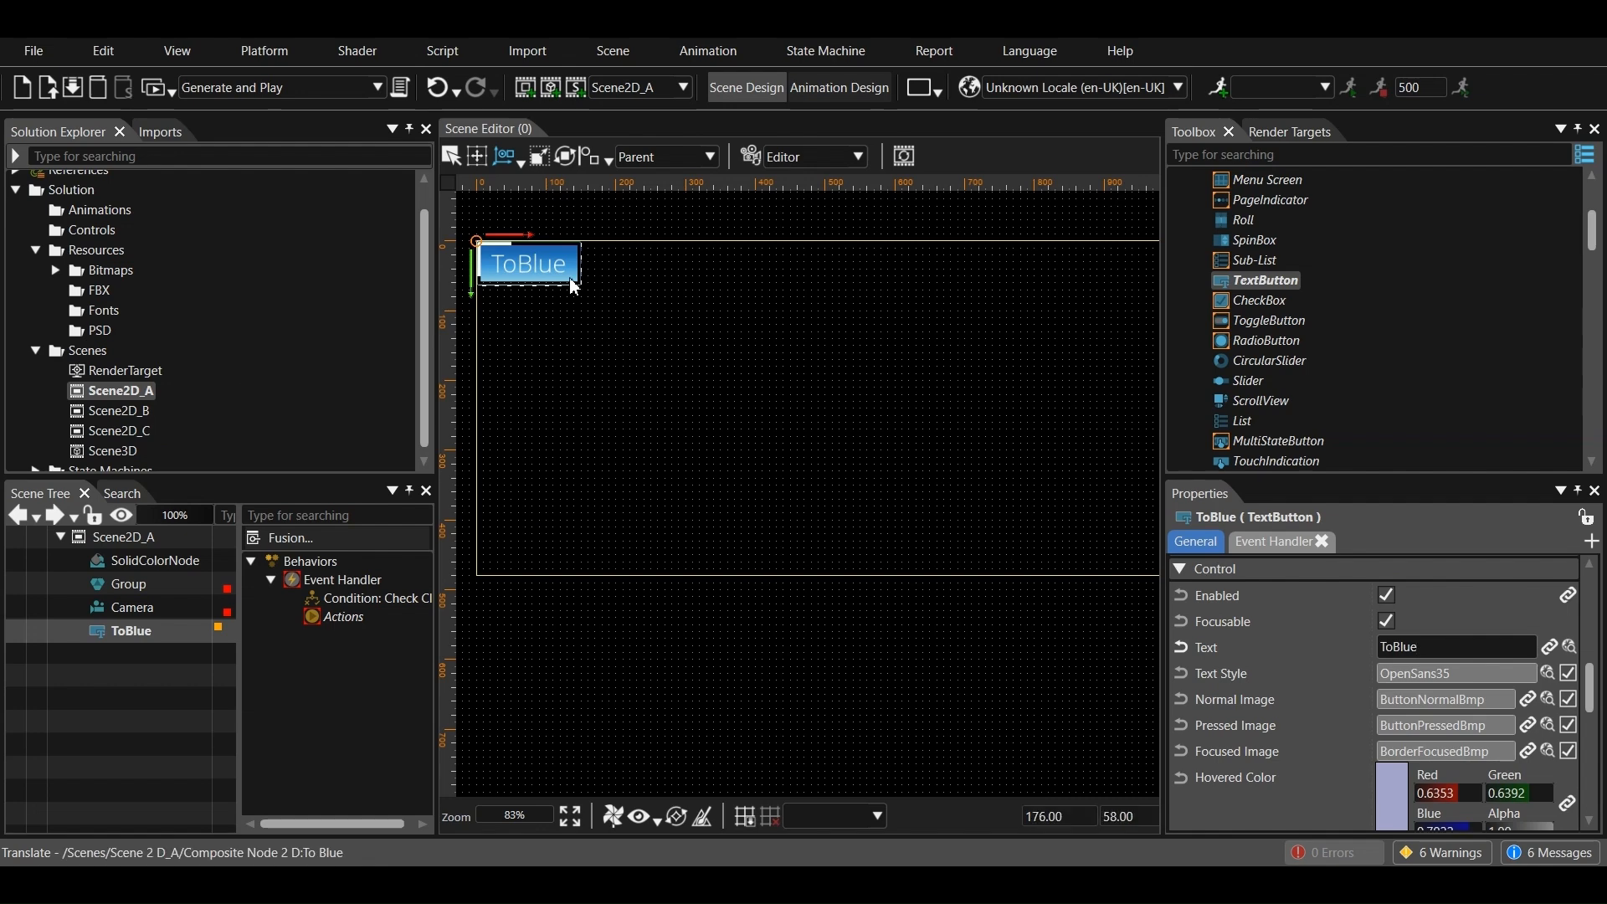
pyautogui.moveTo(558, 282); pyautogui.dragTo(562, 413)
pyautogui.click(681, 388)
# Clone the ToBlue button as ToRed and place the copy to the right of the original
pyautogui.rightClick(137, 624)
pyautogui.click(134, 626)
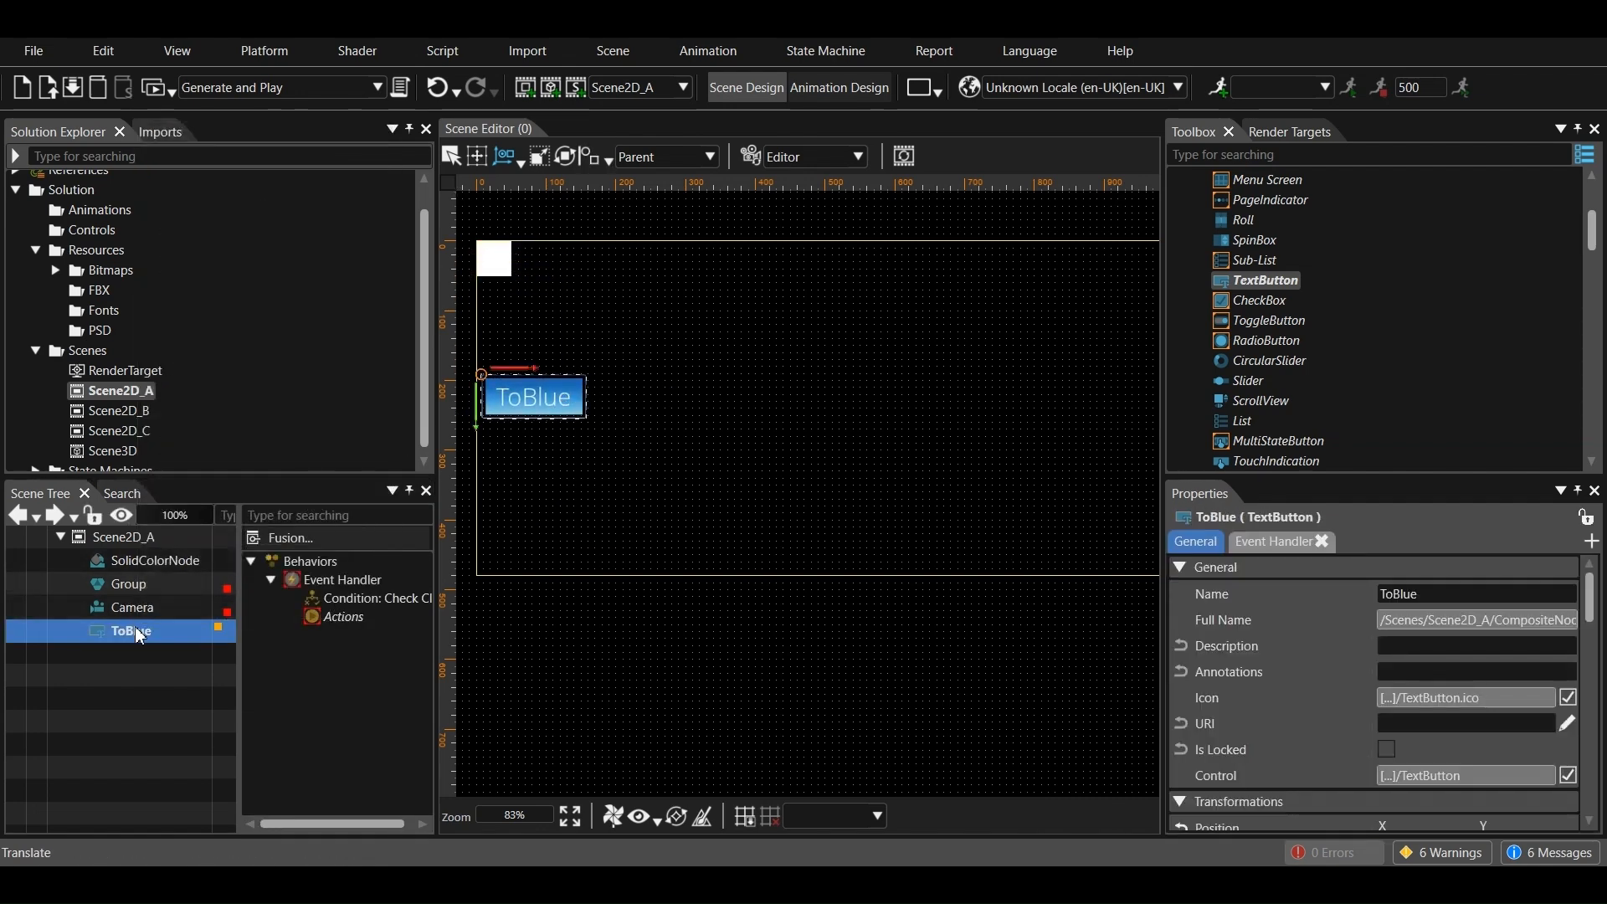
pyautogui.rightClick(133, 626)
pyautogui.click(180, 433)
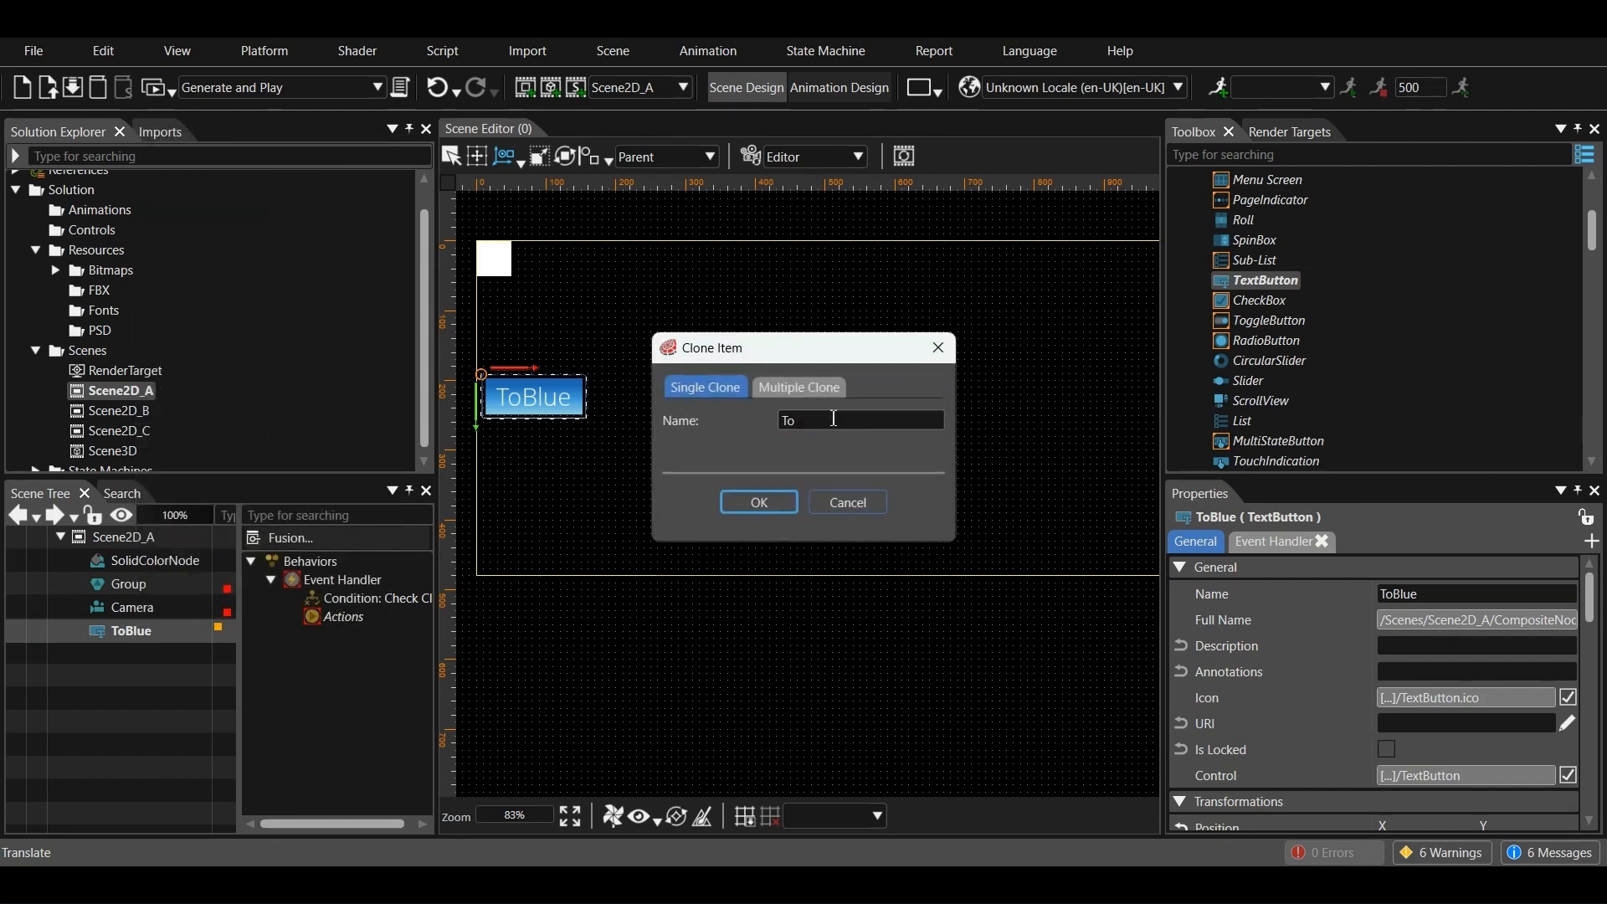
pyautogui.press('Return')
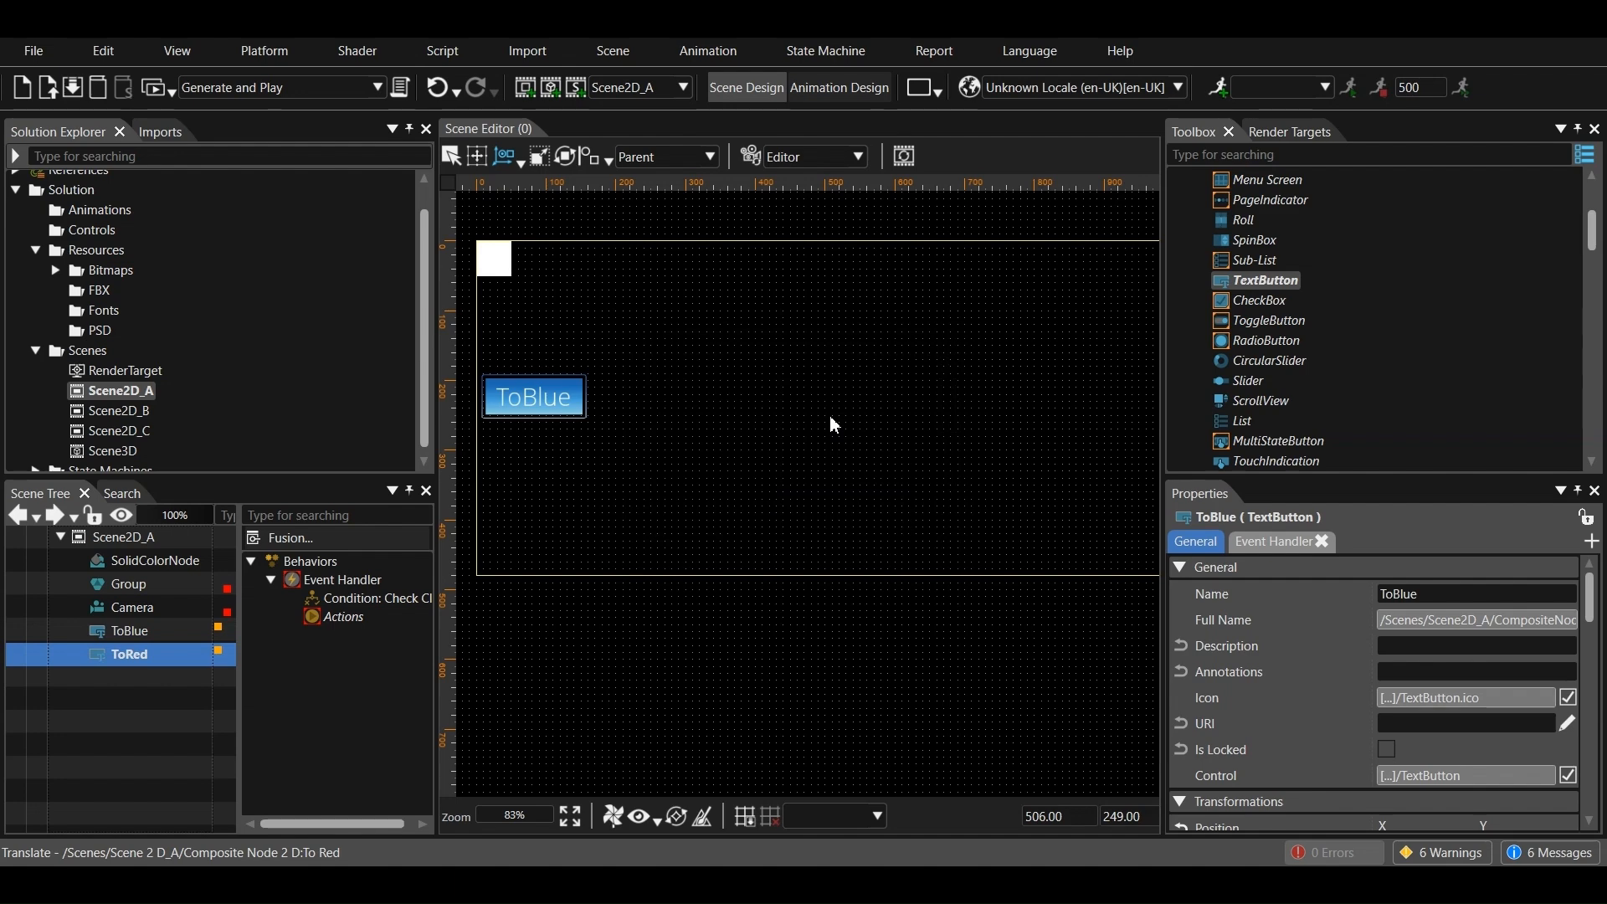
pyautogui.moveTo(560, 388)
pyautogui.mouseDown()
pyautogui.moveTo(577, 408)
pyautogui.moveTo(792, 410)
pyautogui.mouseUp()
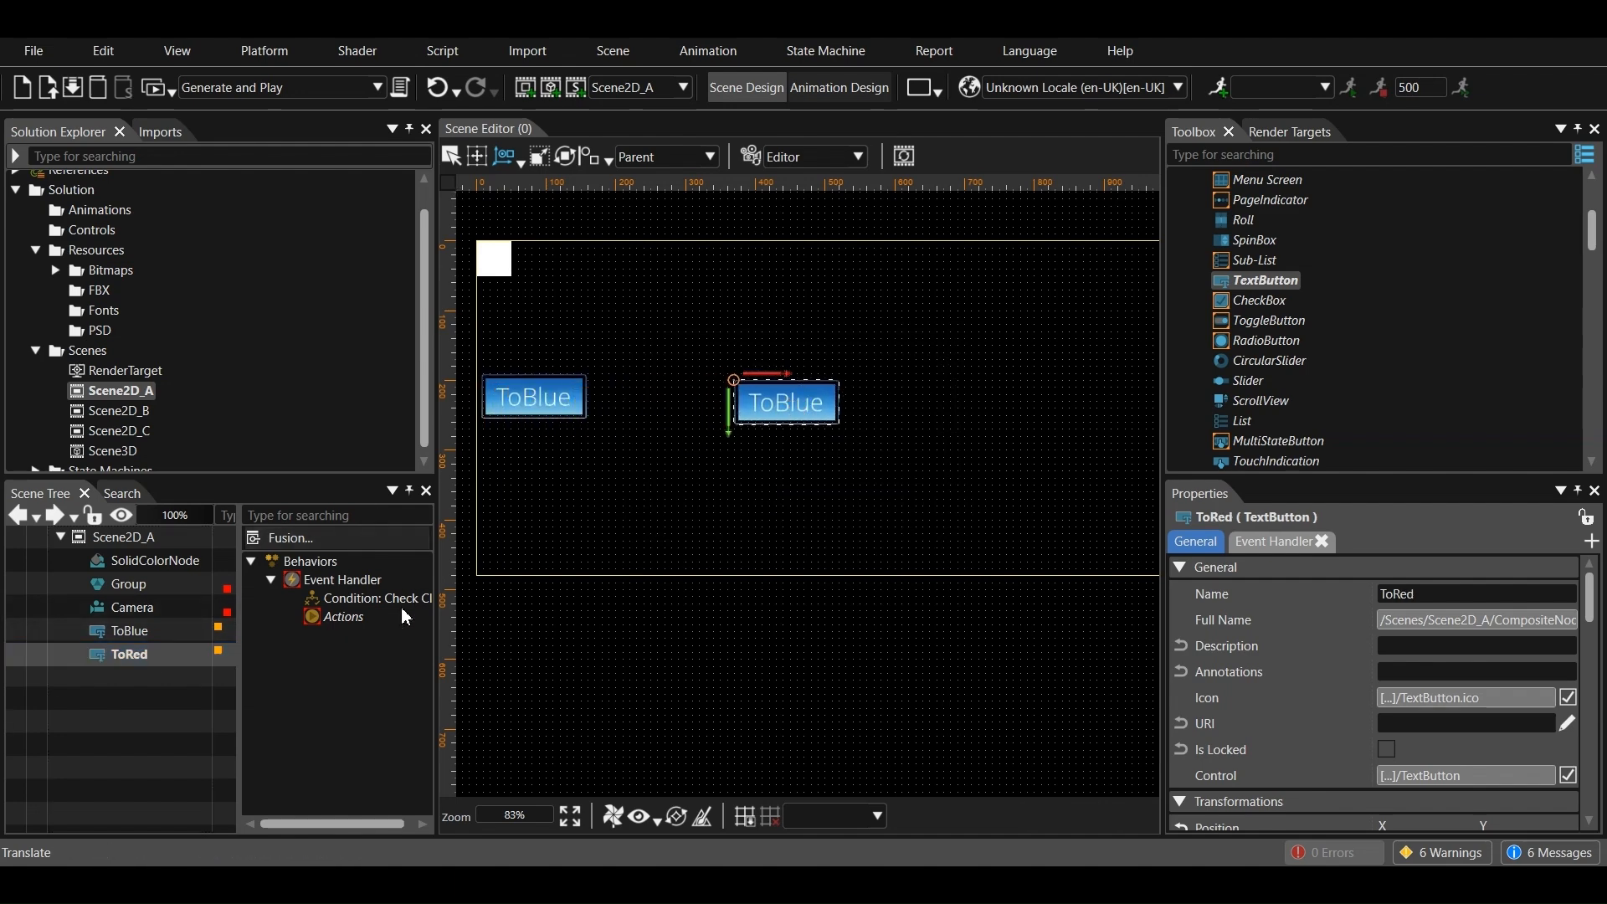
# Set the Text property of the ToRed button to ToRed
pyautogui.scroll(-8, 1393, 720)
pyautogui.click(1420, 696)
pyautogui.click(1419, 697)
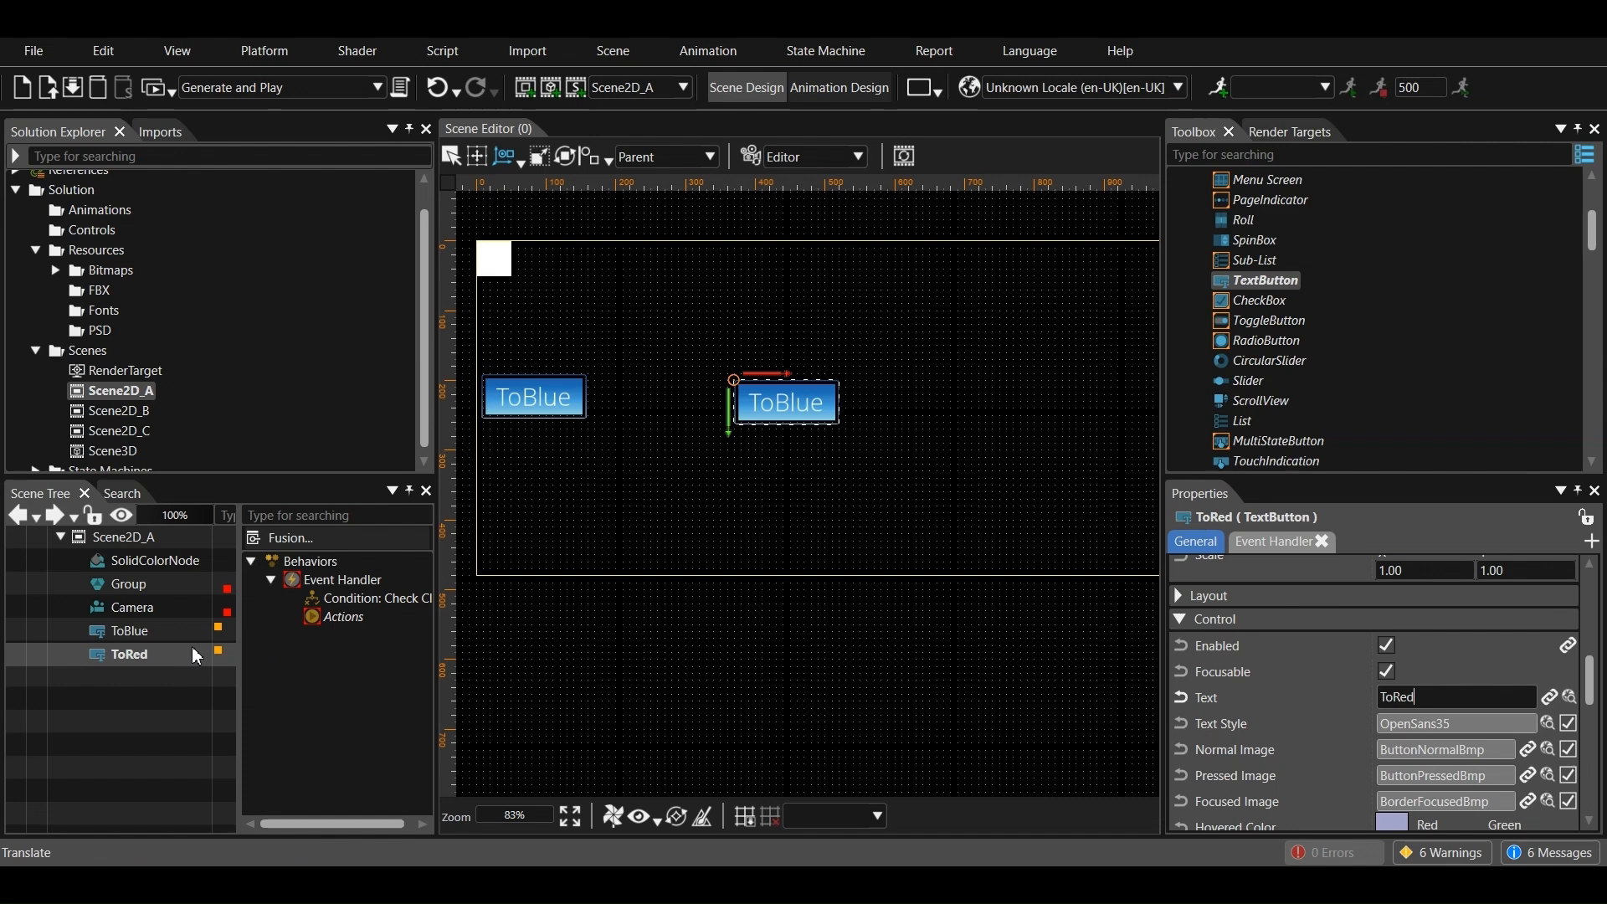
pyautogui.click(131, 649)
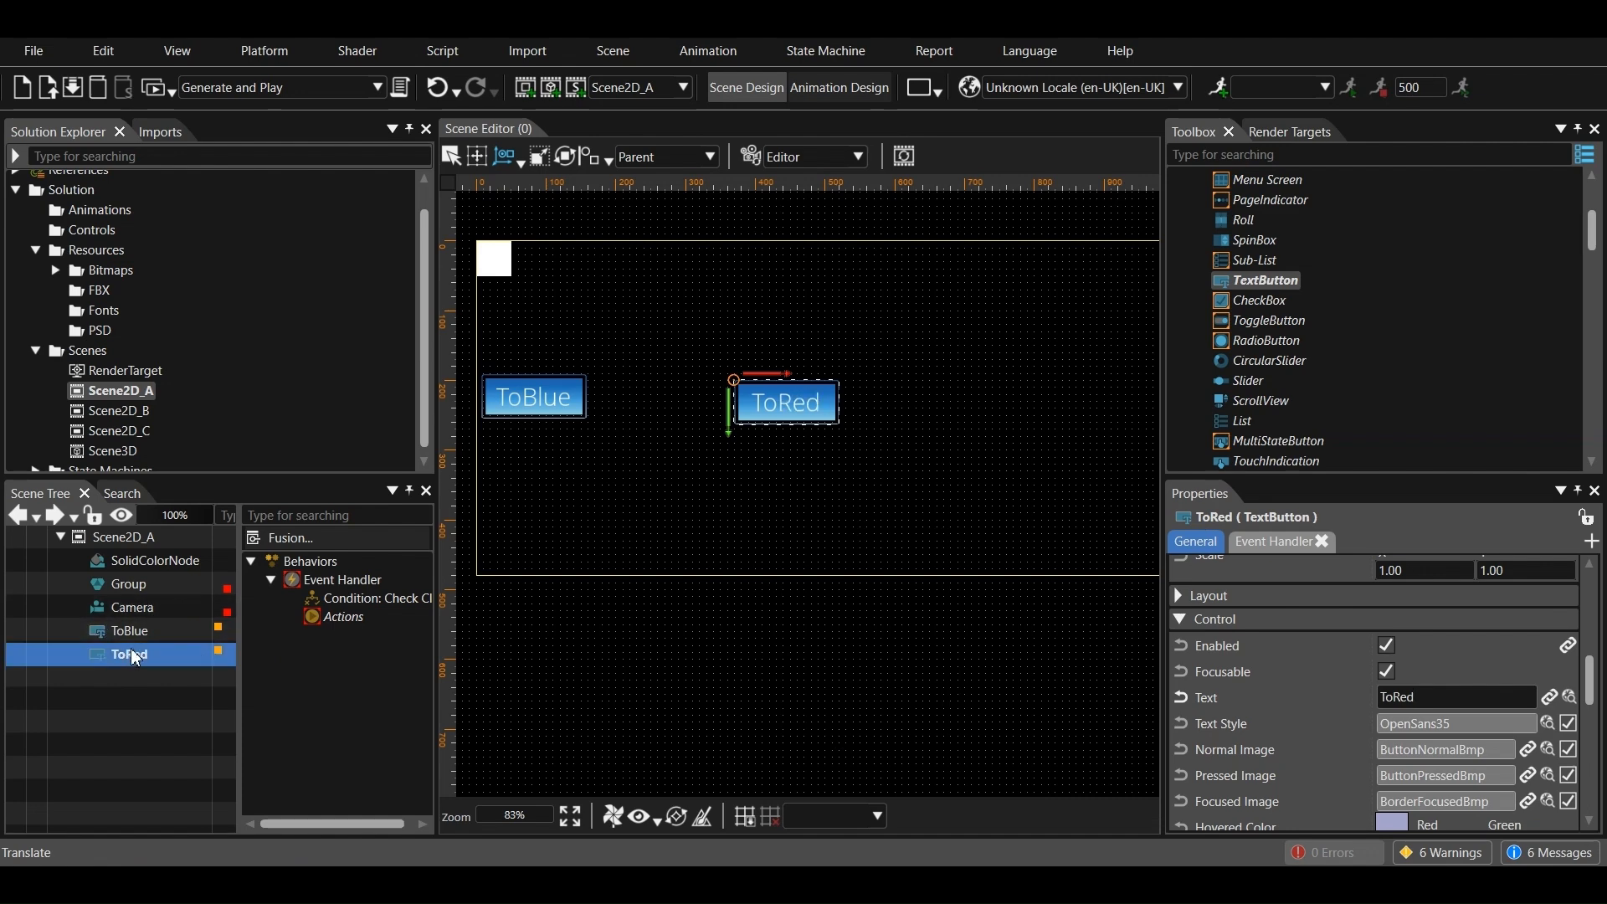
# Create a new animation of the FillColor property for the SolidColorNode's SolidColorBrushBlend effect, with Spline interpolation and all four color channels
pyautogui.click(158, 562)
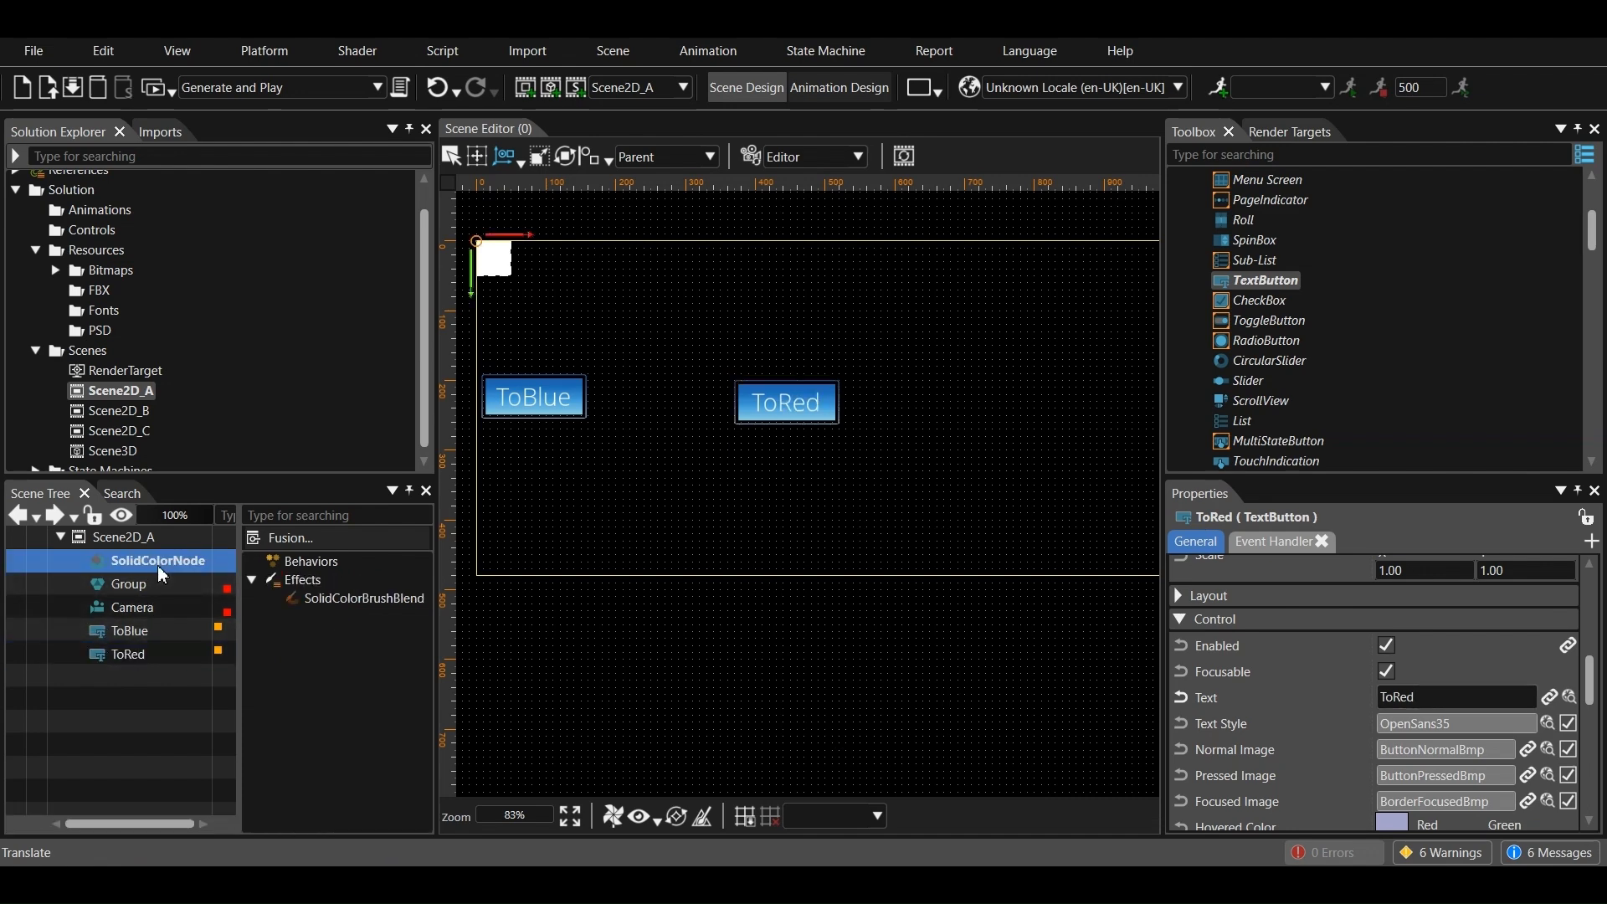
pyautogui.click(345, 596)
pyautogui.rightClick(344, 597)
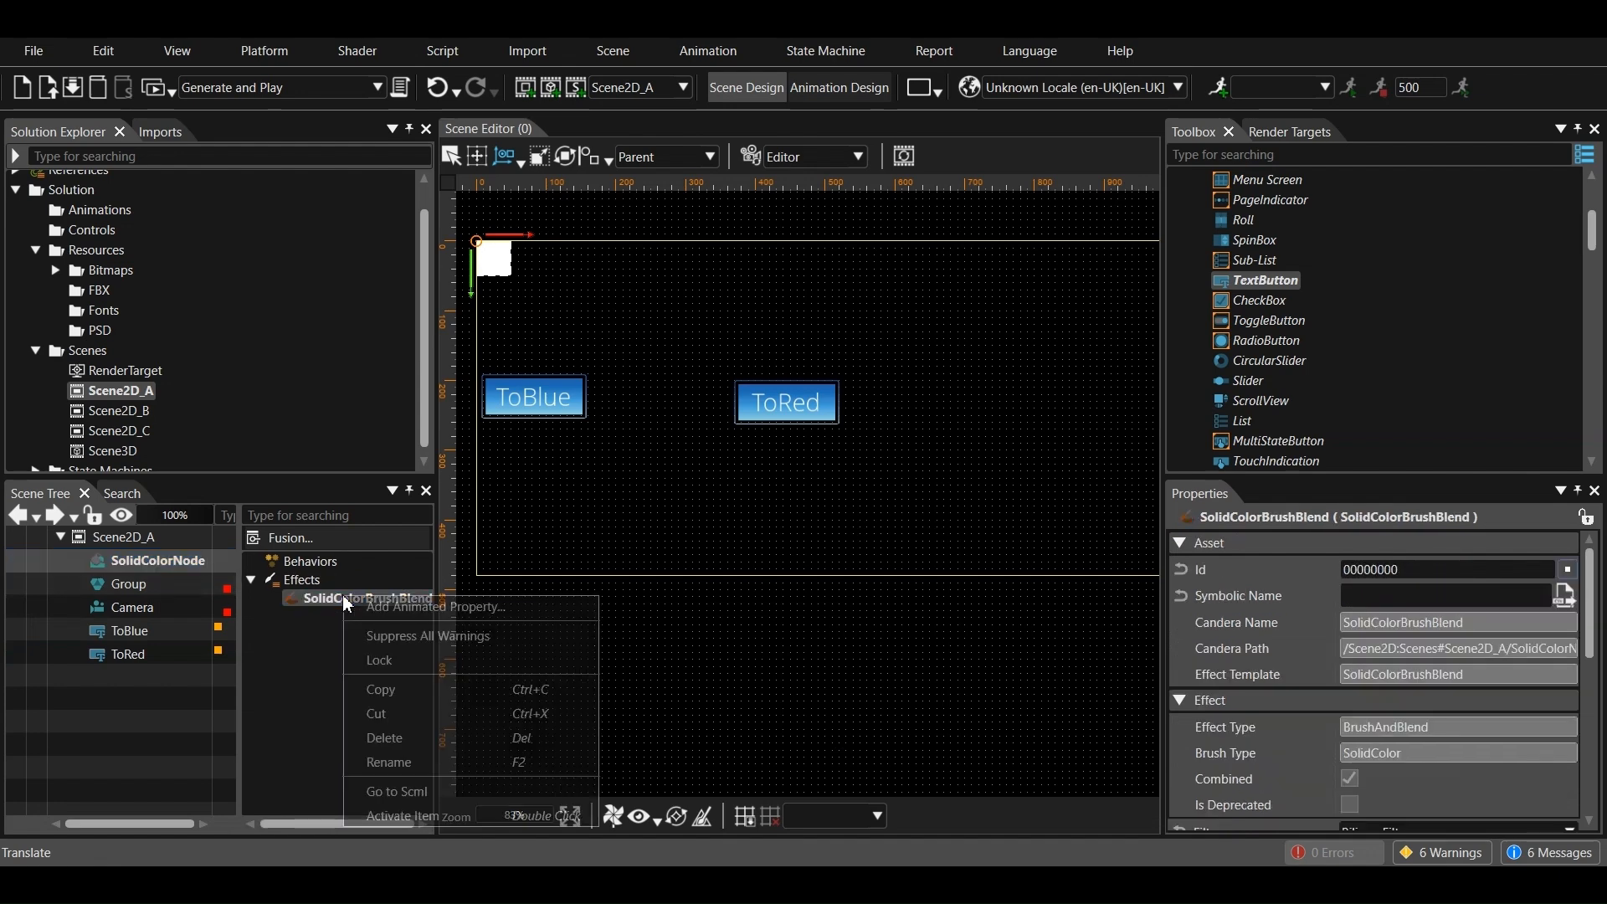
pyautogui.click(447, 609)
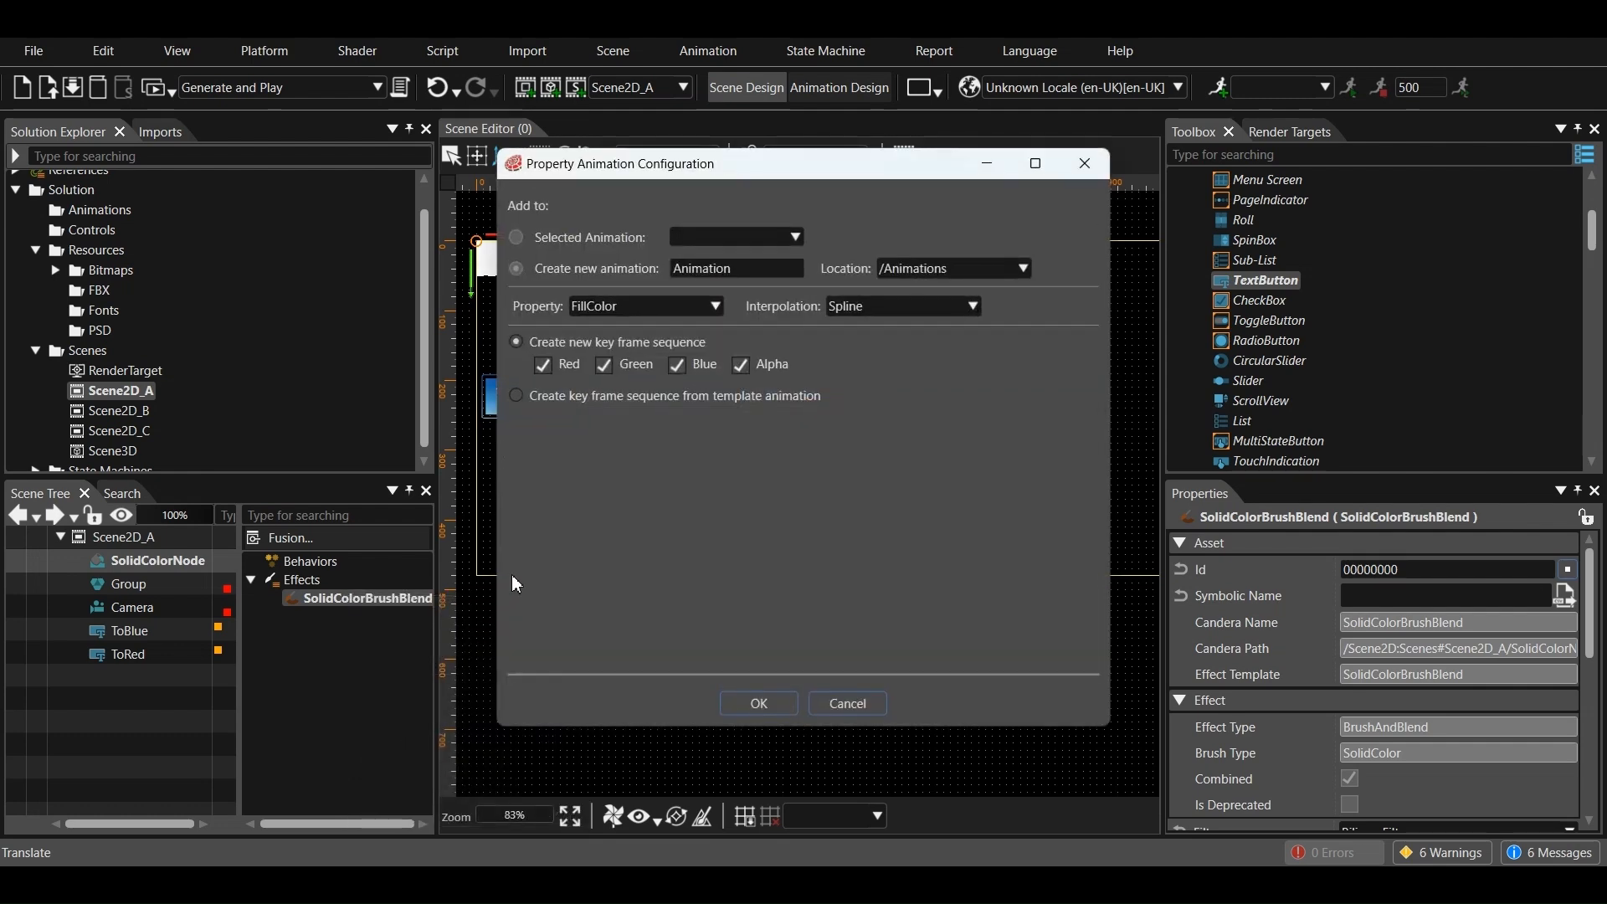
pyautogui.click(762, 708)
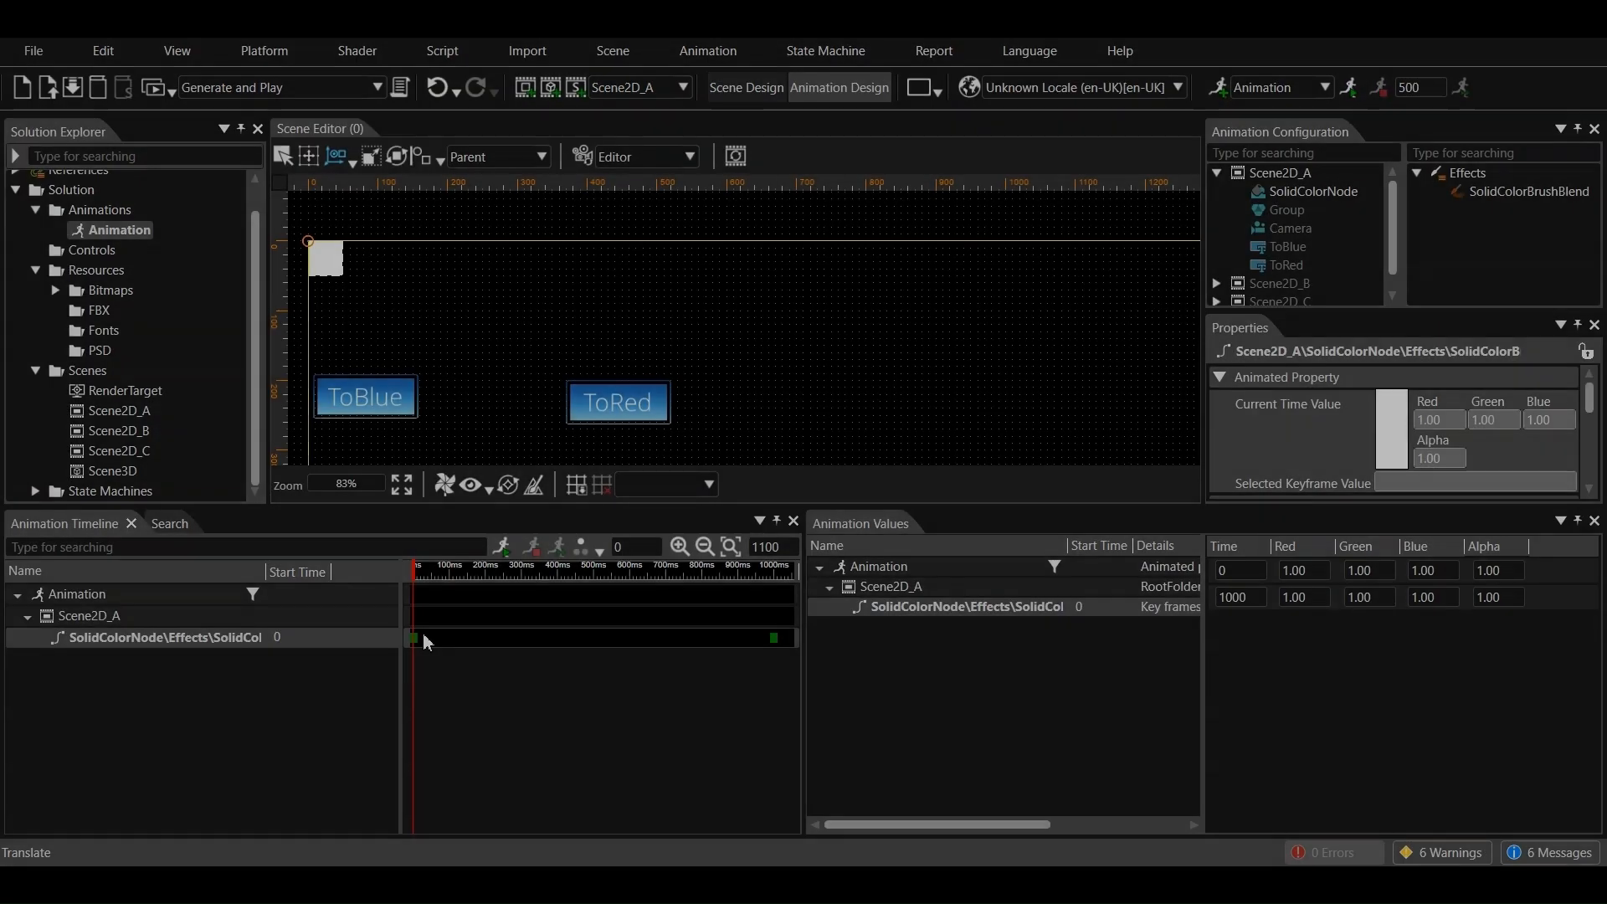
# Set the color of the animation's keyframe at 0 ms to red, #FA0808FF
pyautogui.click(417, 640)
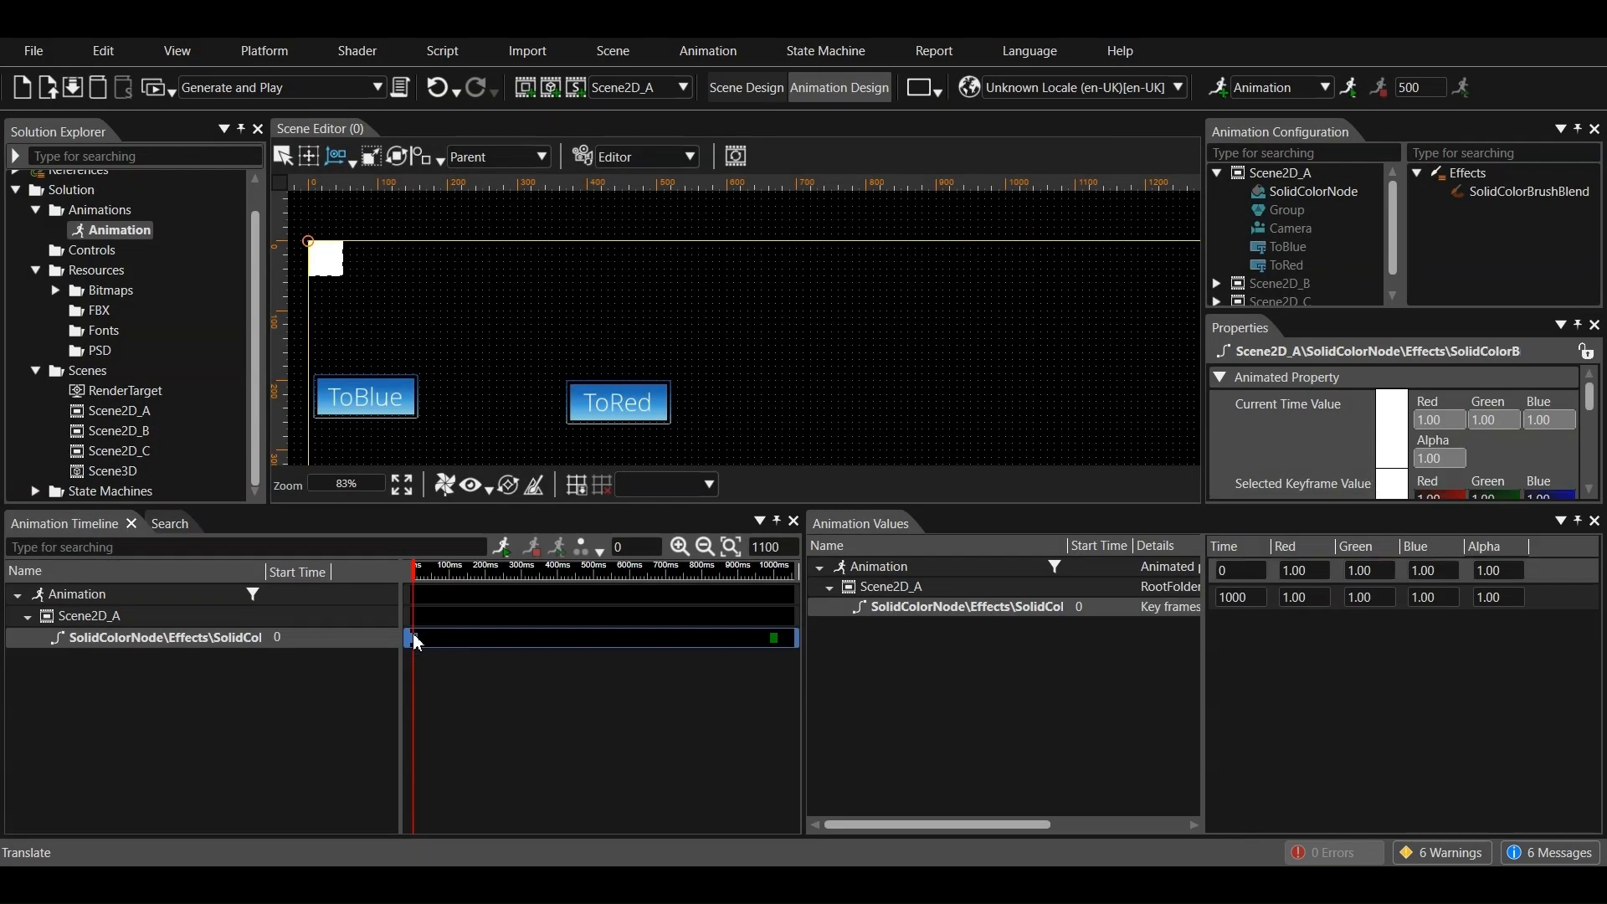
pyautogui.scroll(-2, 1352, 490)
pyautogui.click(1386, 440)
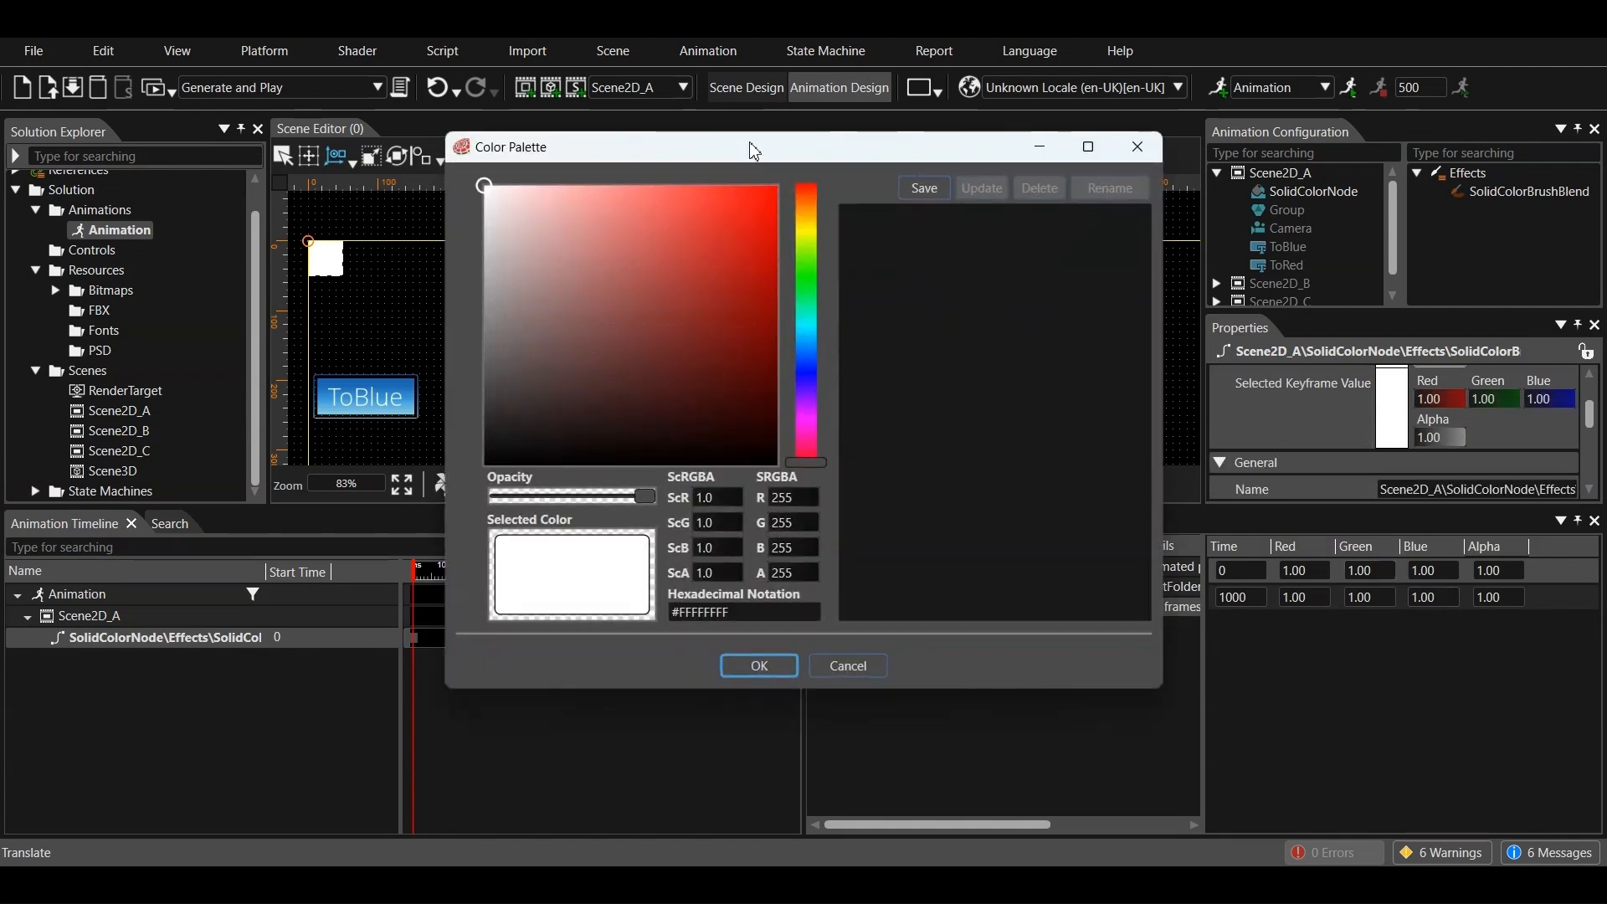
pyautogui.click(768, 191)
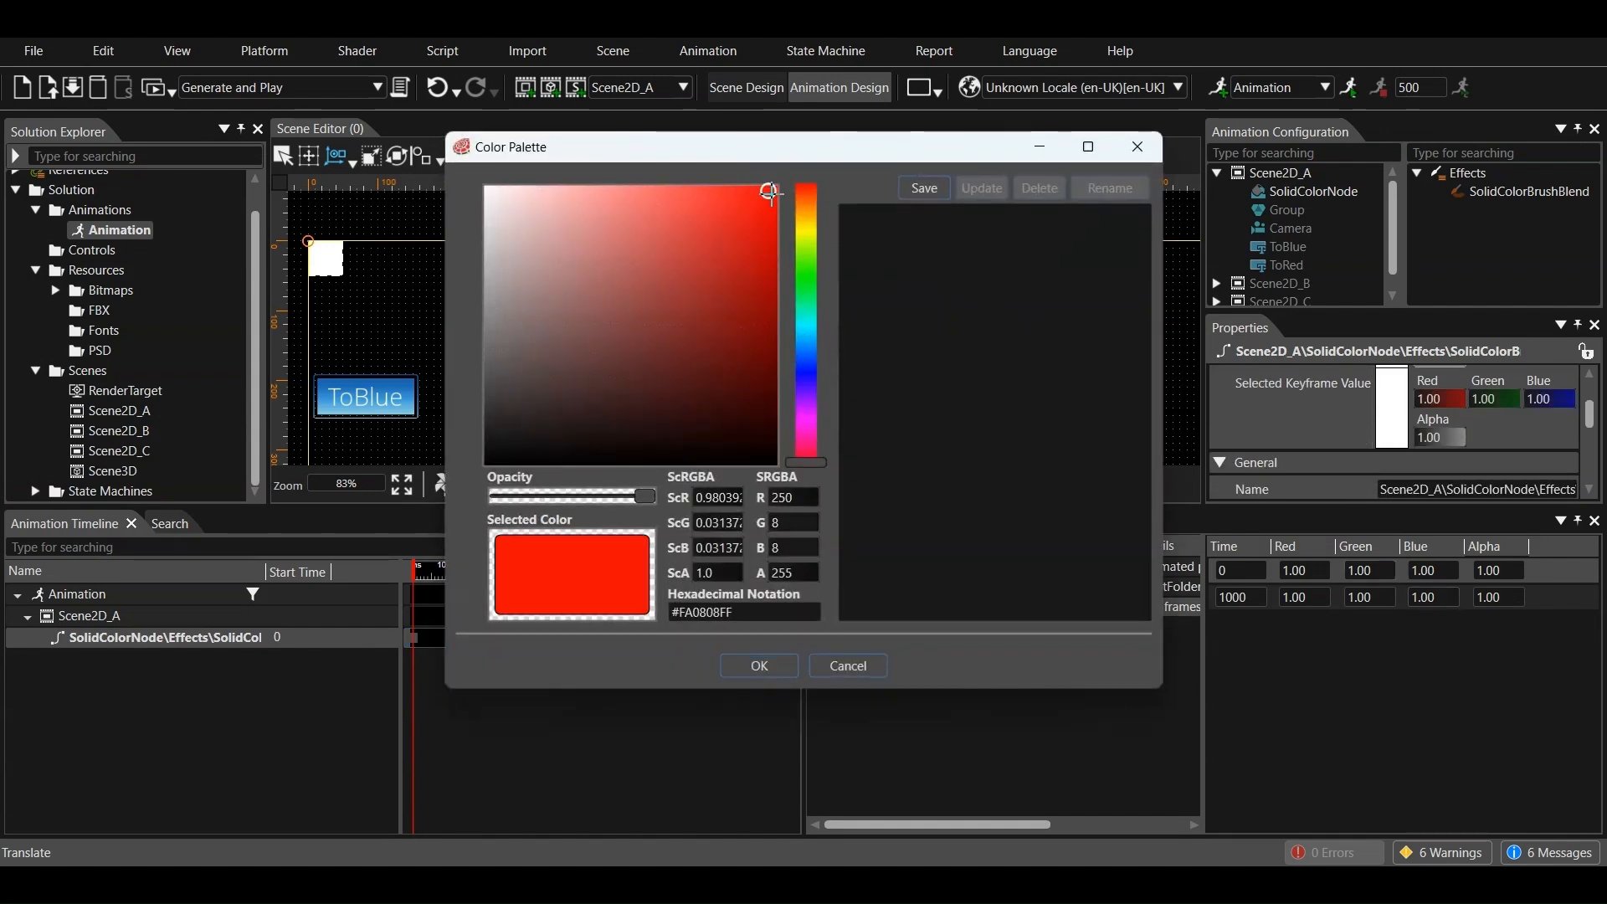
pyautogui.click(754, 670)
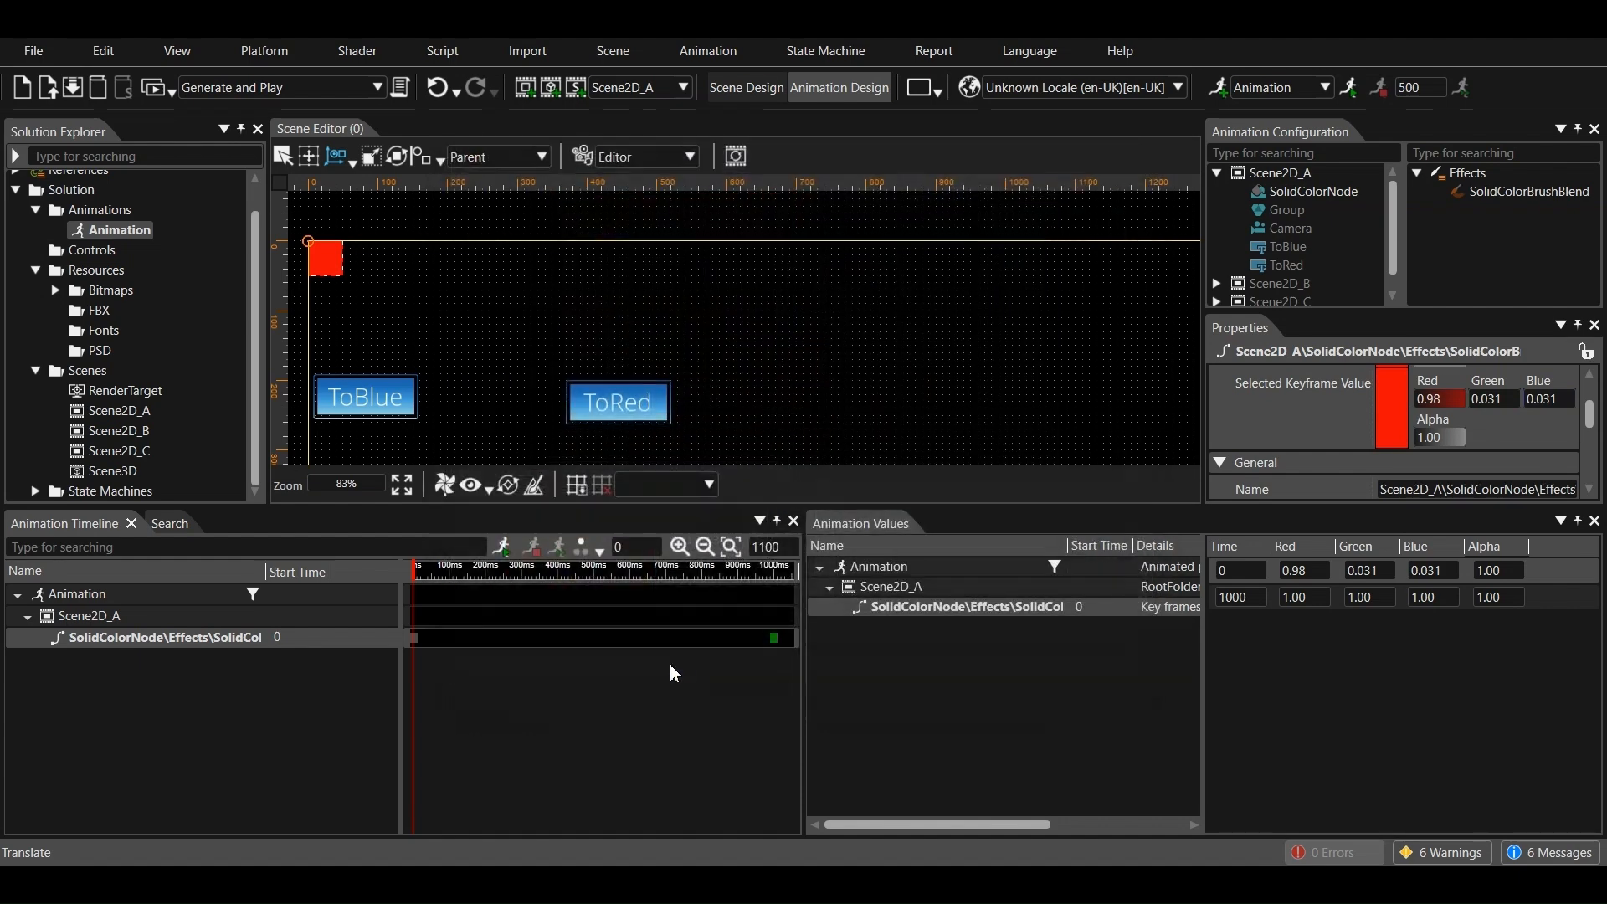
# Set the color of the animation's keyframe at 1000 ms to blue, #0A10F3FF
pyautogui.click(774, 640)
pyautogui.click(774, 639)
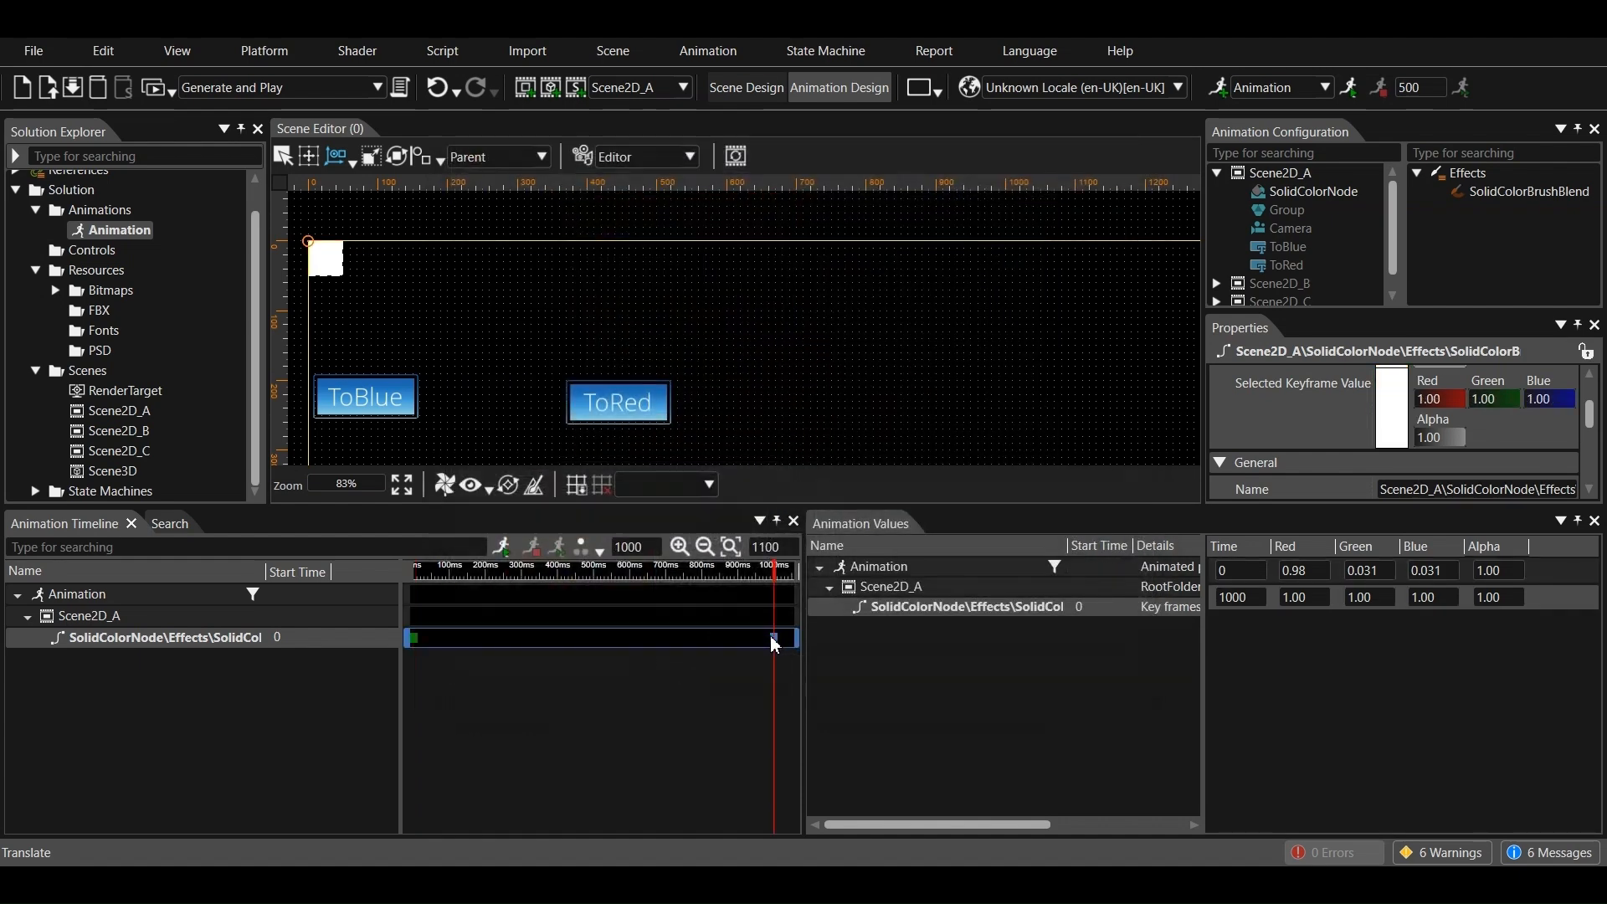
pyautogui.click(1384, 415)
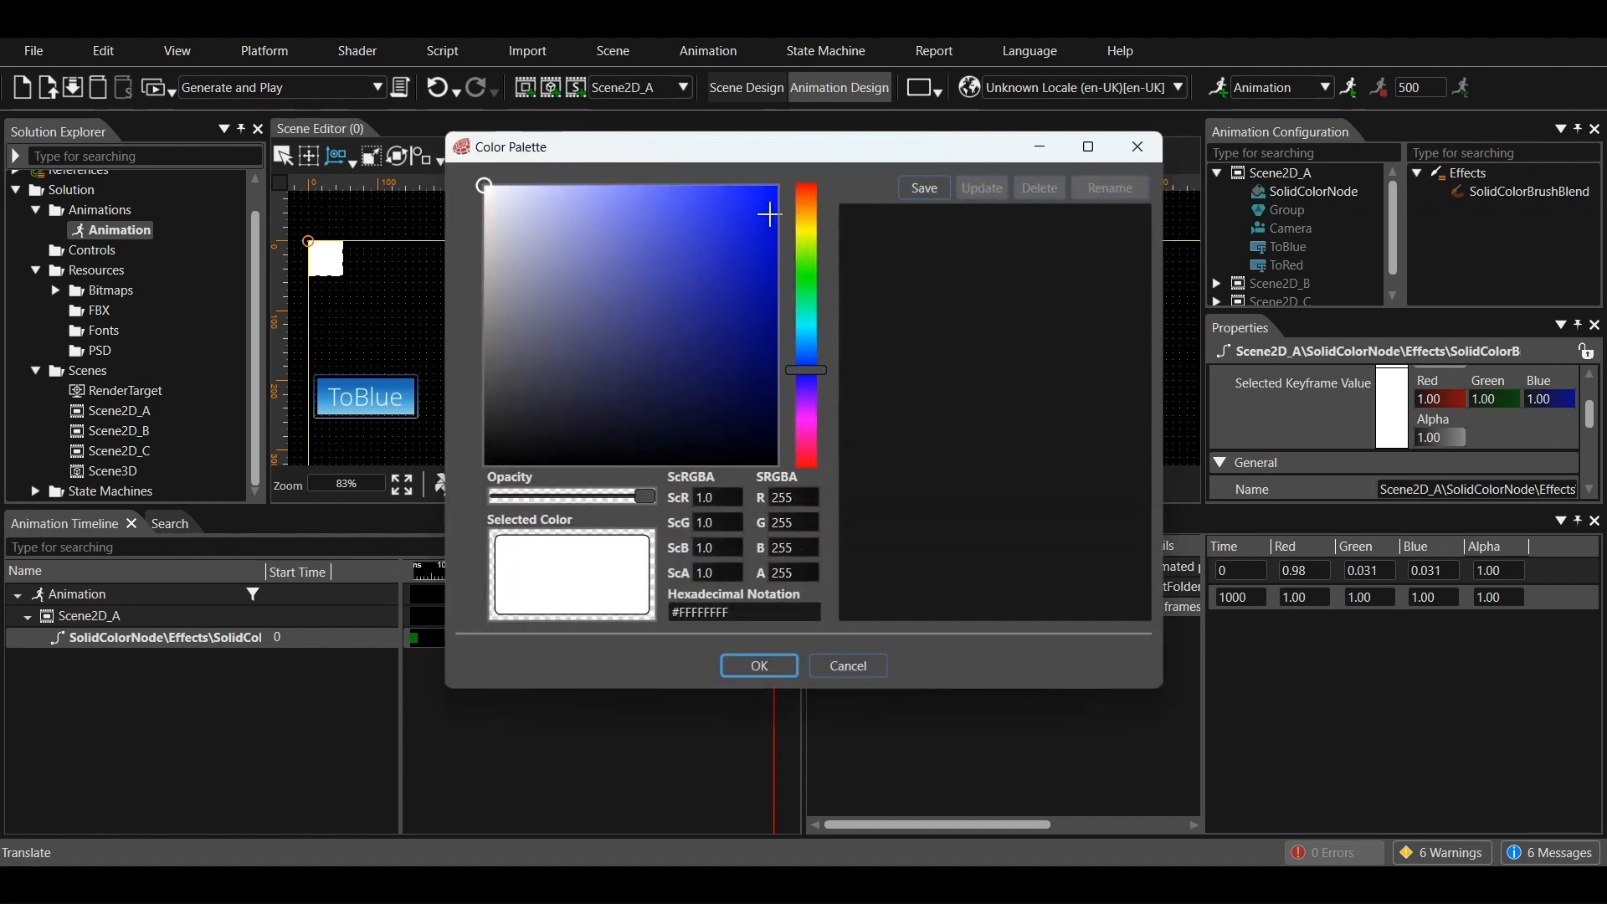
pyautogui.click(766, 201)
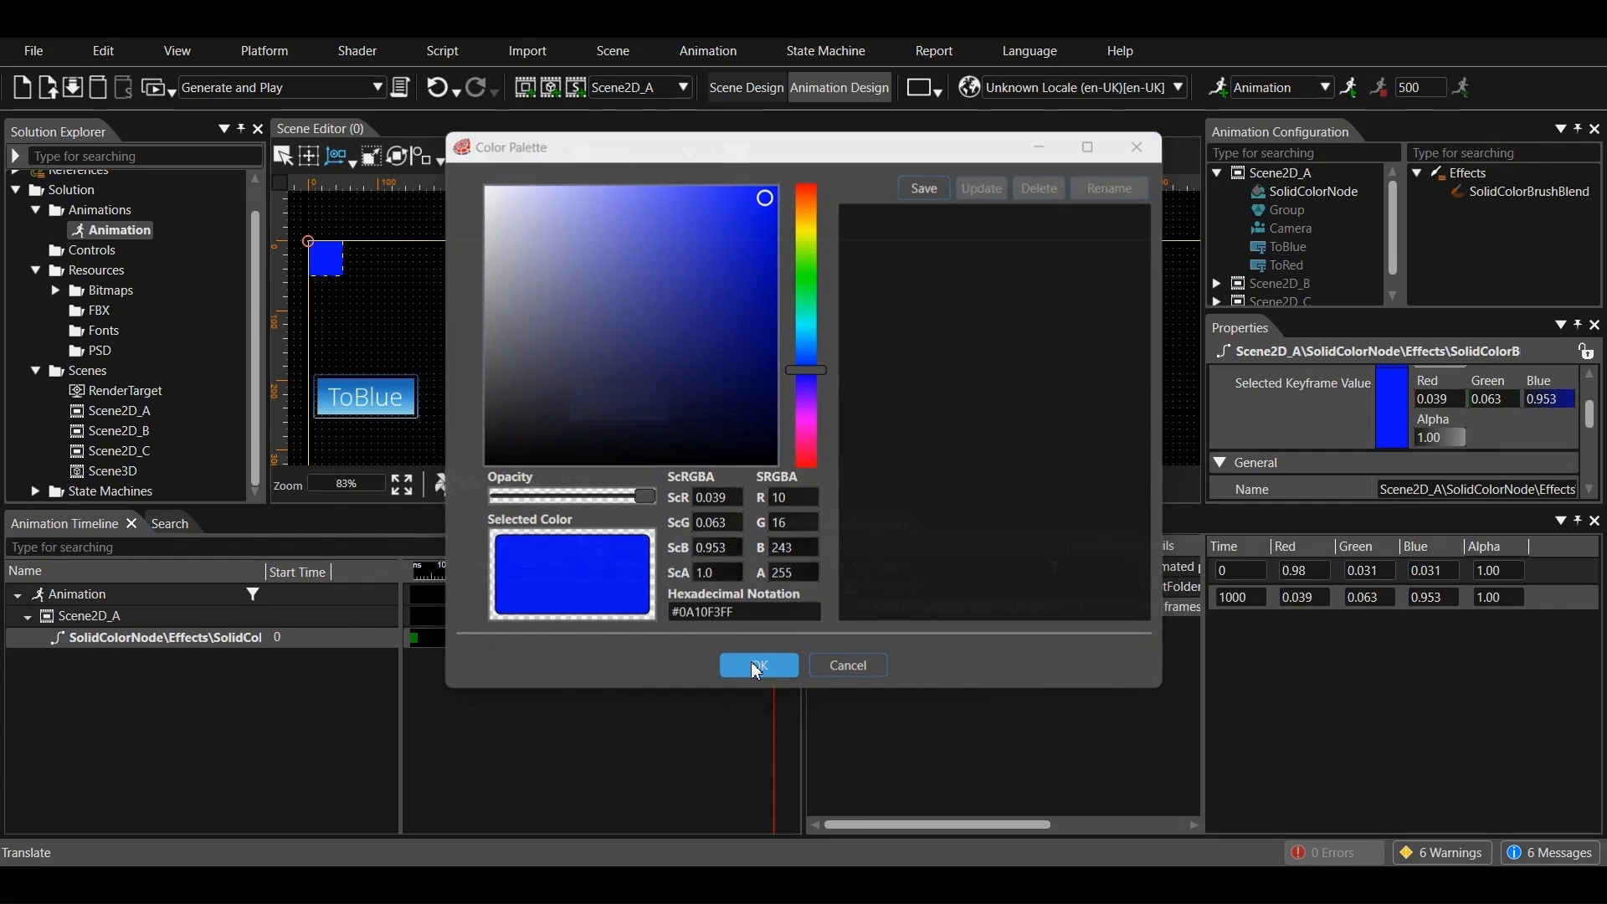
pyautogui.click(742, 663)
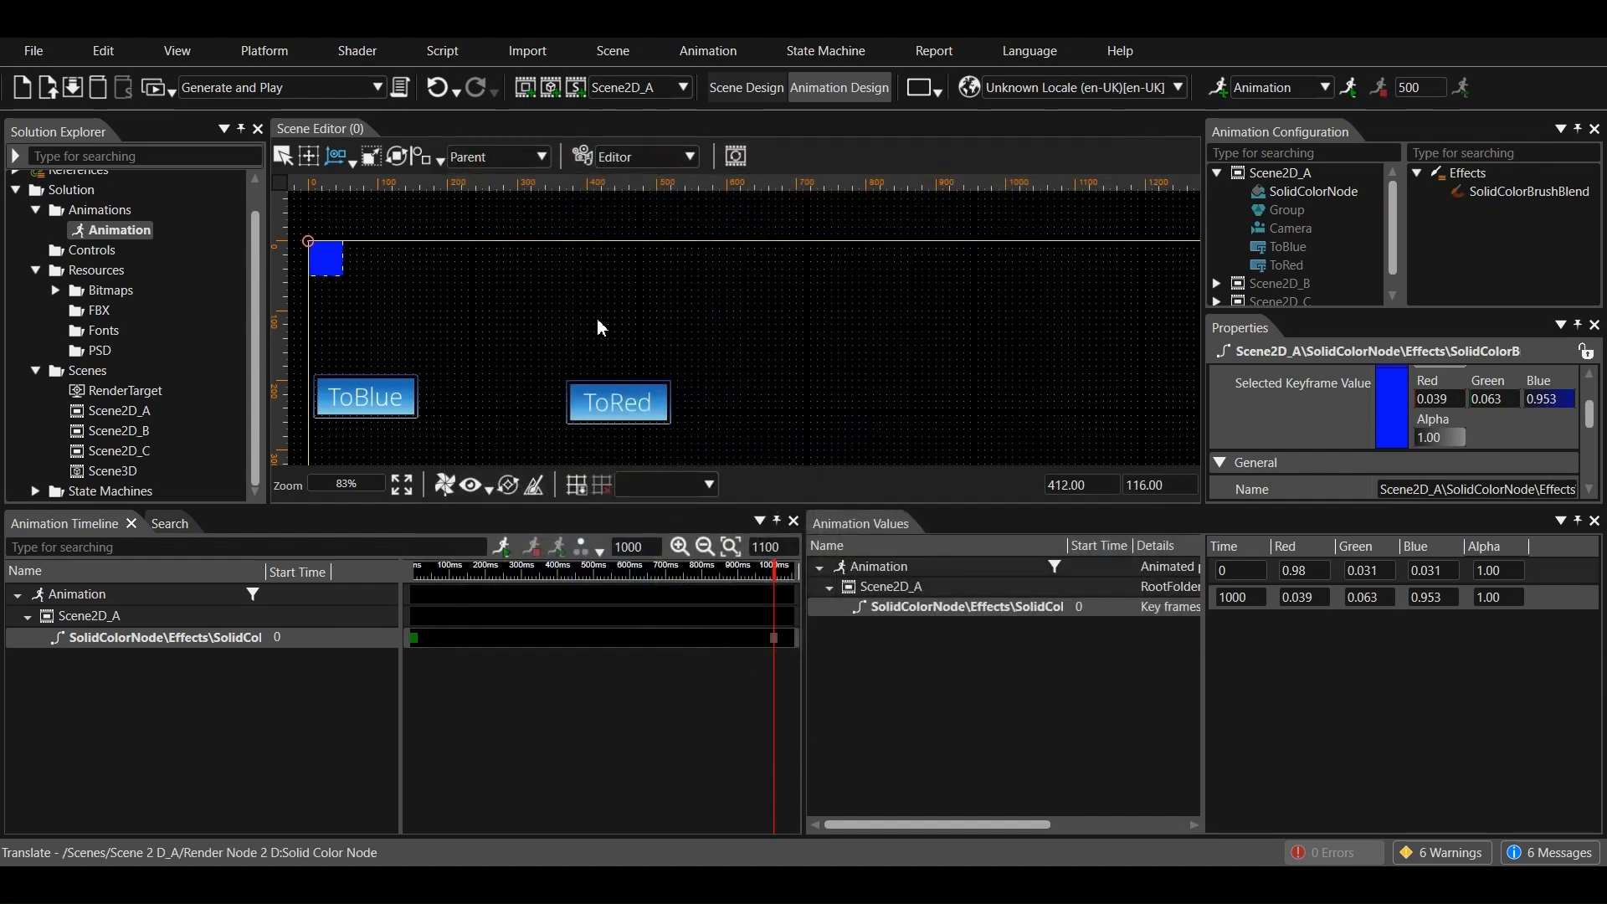
# Return to the scene design view and add the AnimationMeter value processing behavior to the Group node
pyautogui.click(735, 87)
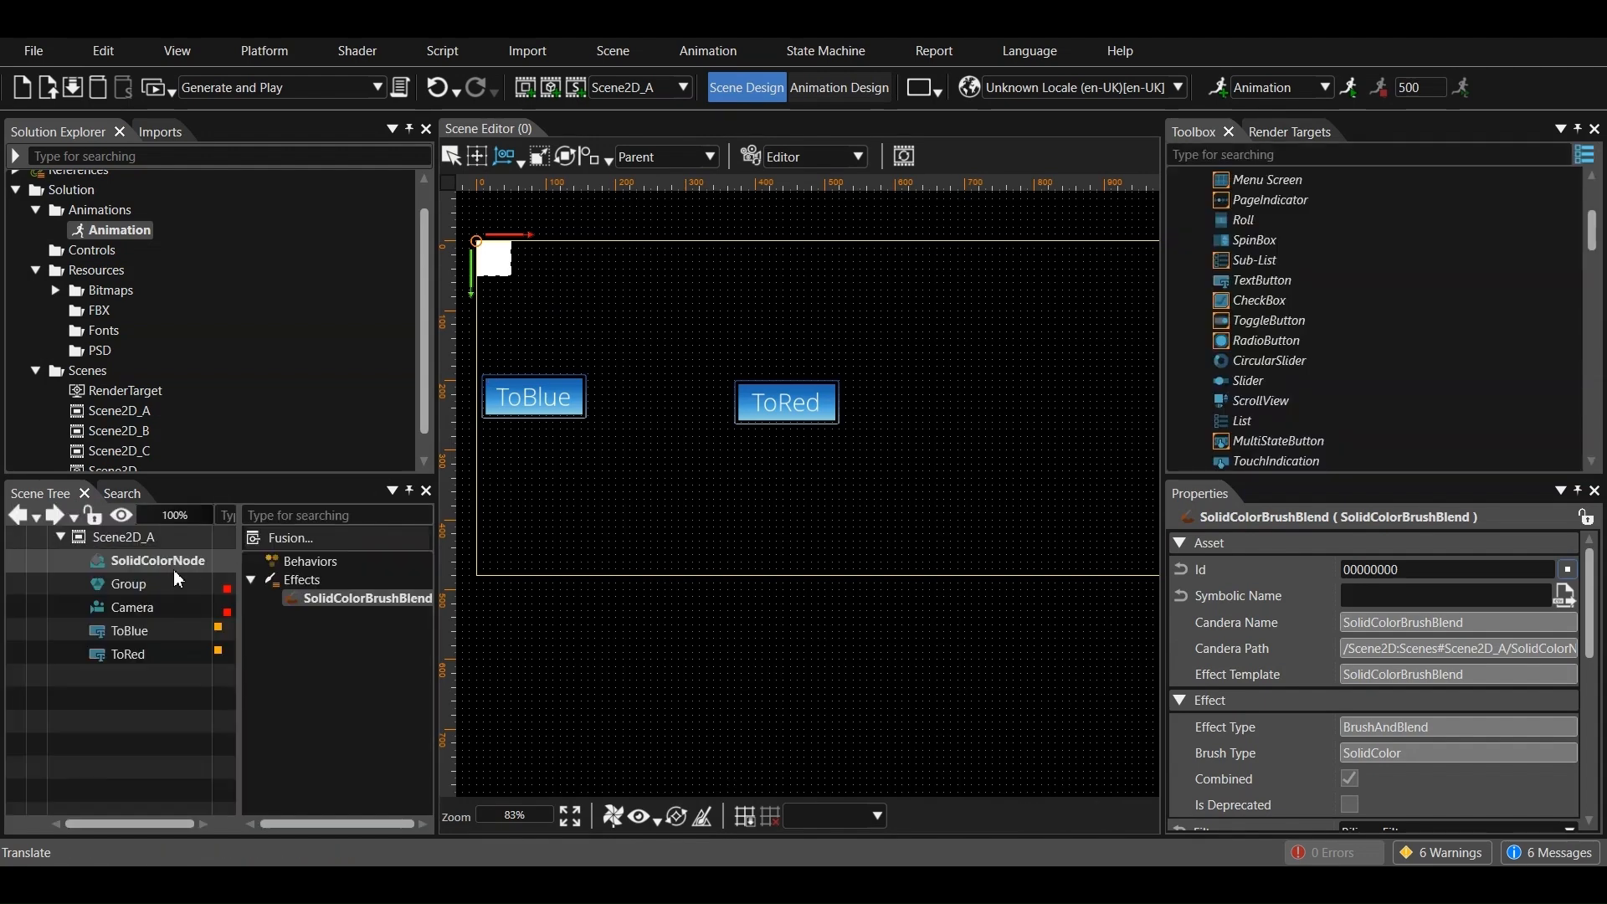
pyautogui.click(132, 590)
pyautogui.scroll(-15, 1273, 368)
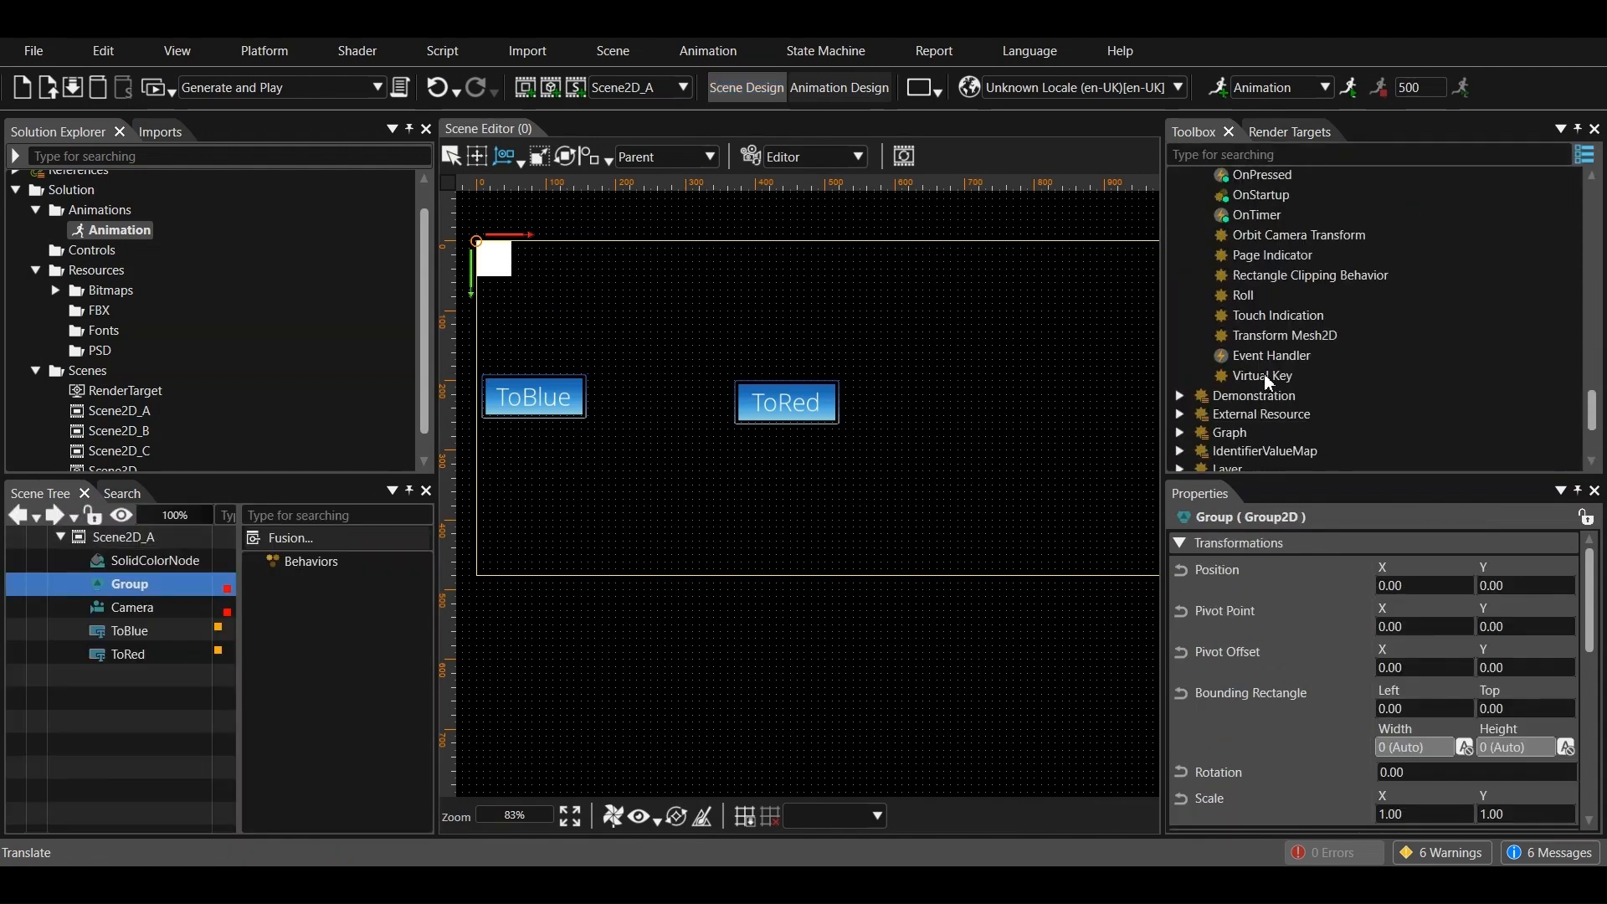
pyautogui.click(1179, 371)
pyautogui.scroll(-4, 1274, 251)
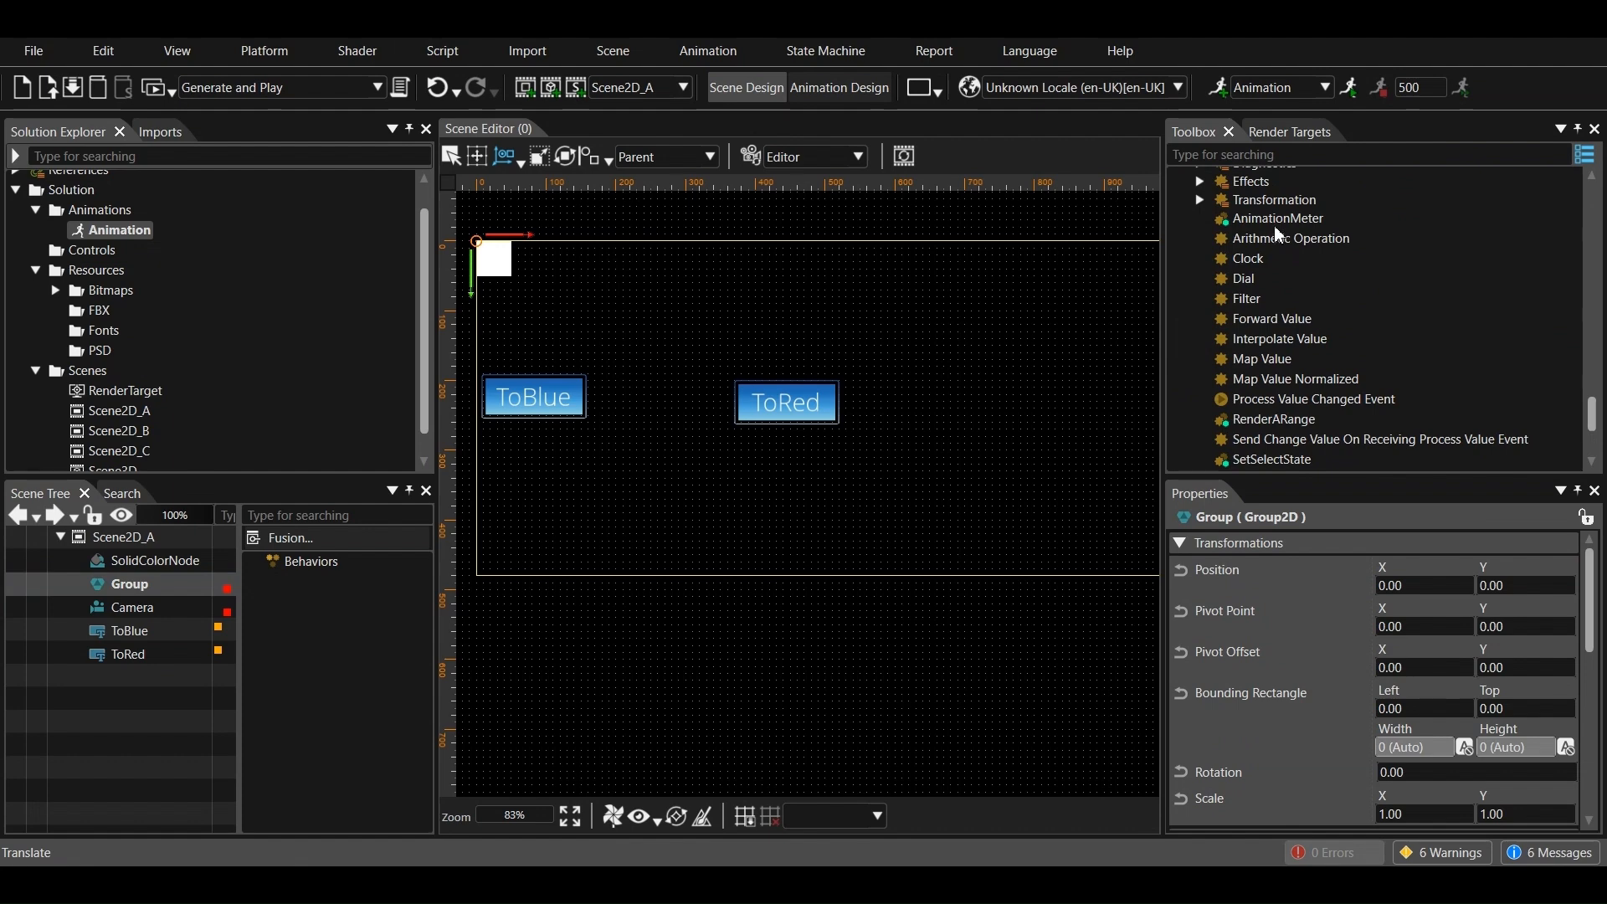
pyautogui.moveTo(1297, 219); pyautogui.dragTo(311, 562)
pyautogui.click(347, 580)
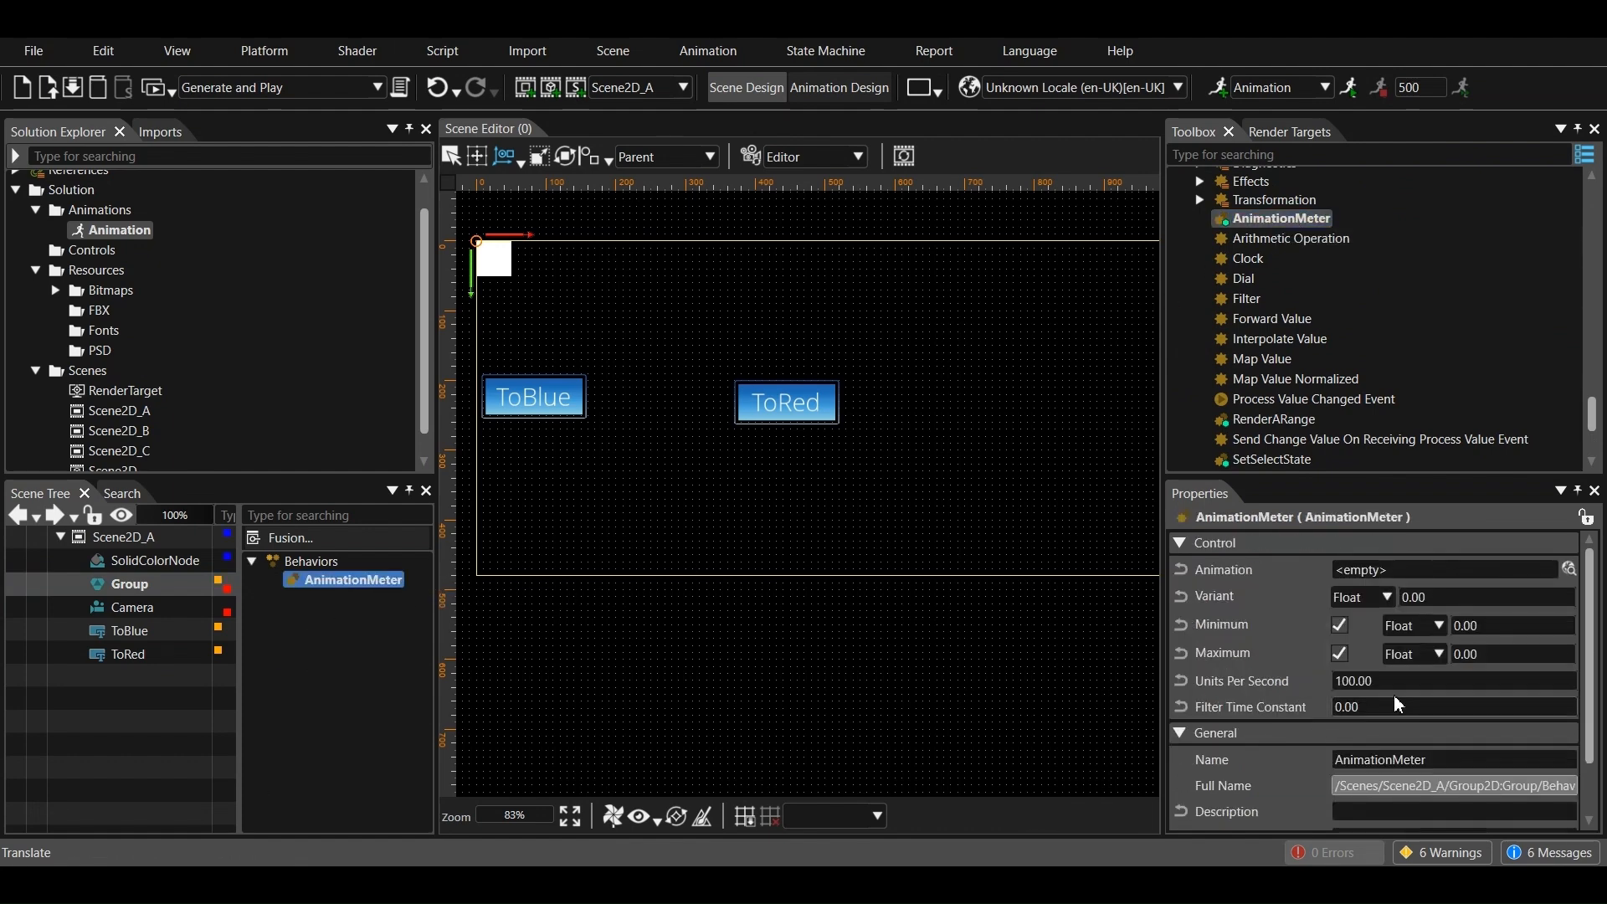
# Set the AnimationMeter's Maximum to 1 and assign the solution's Animation item as its Animation
pyautogui.click(1488, 657)
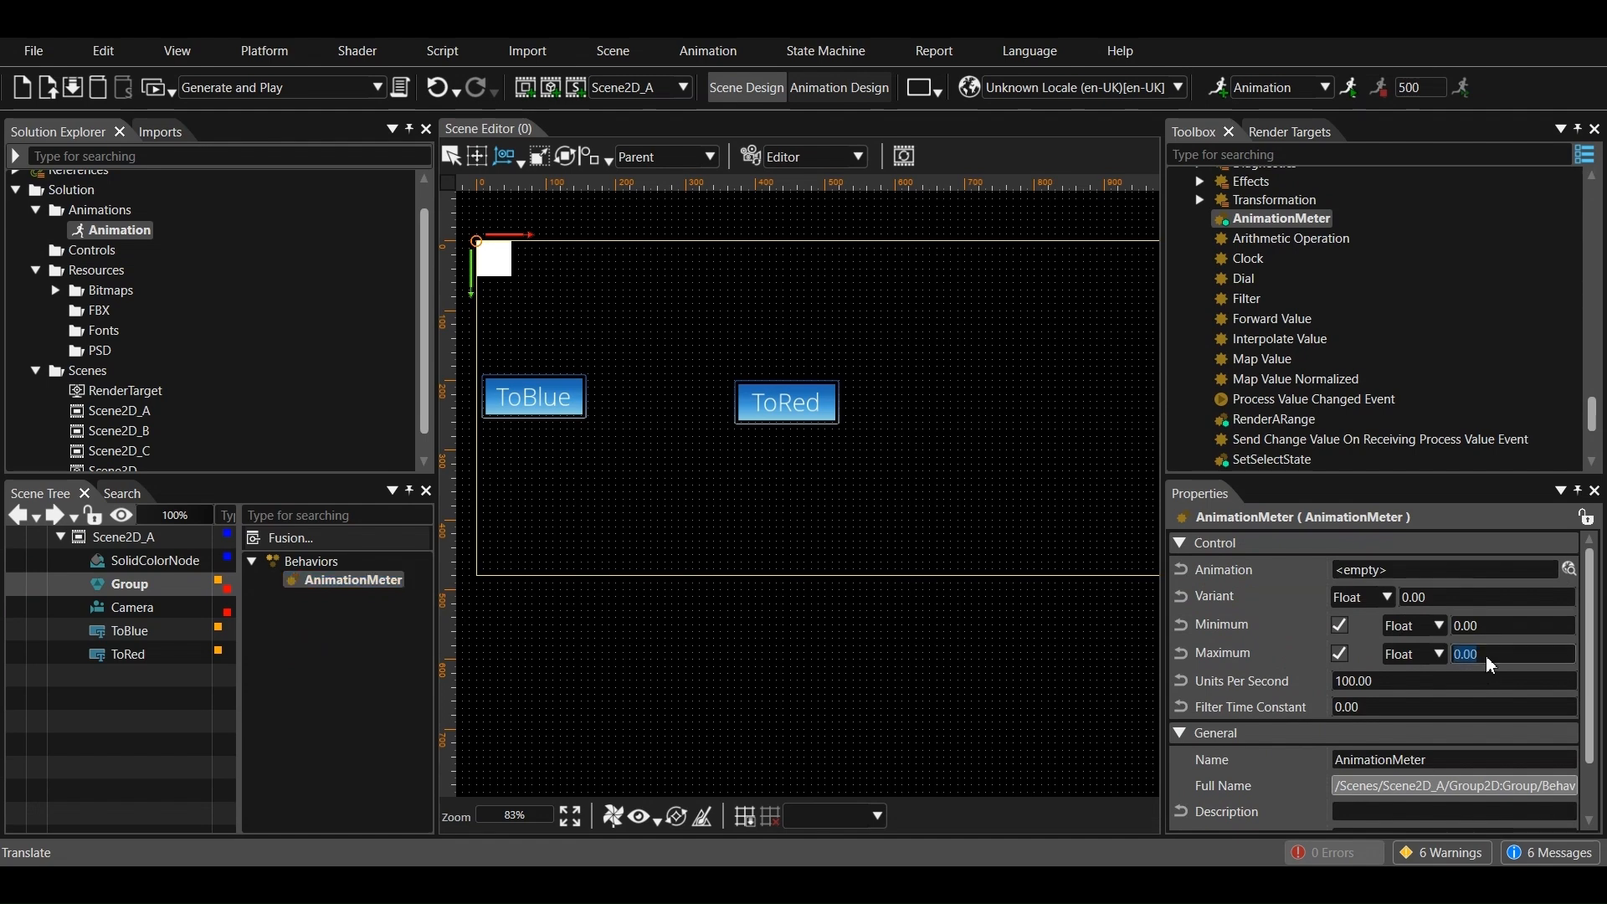
pyautogui.write('1')
pyautogui.click(1569, 570)
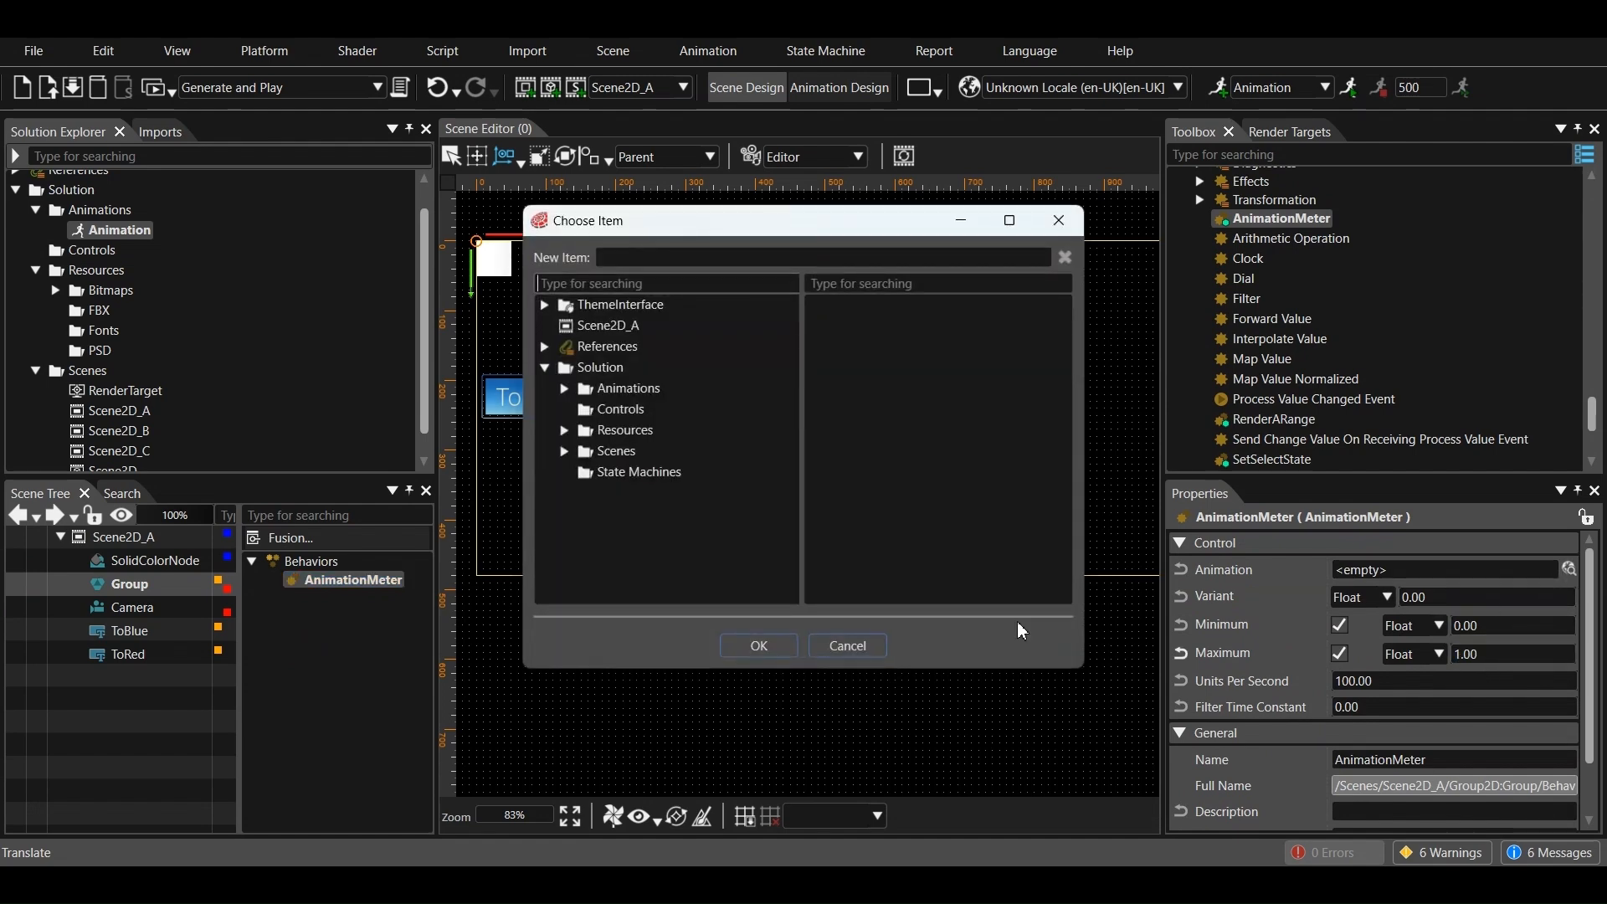
pyautogui.click(565, 388)
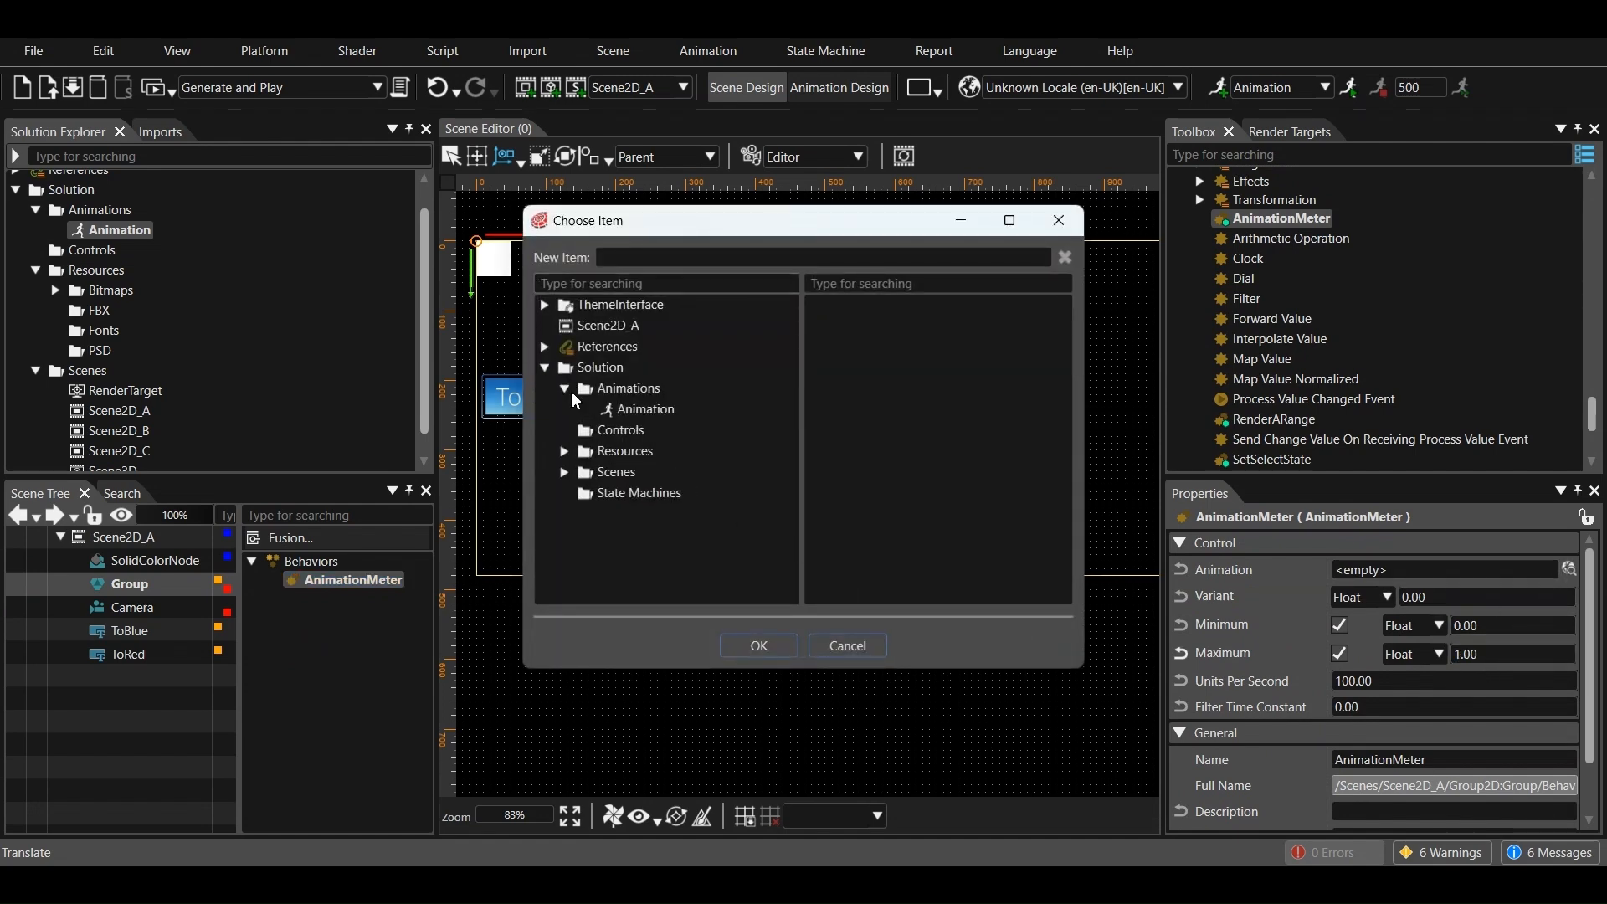
pyautogui.click(639, 409)
pyautogui.click(760, 656)
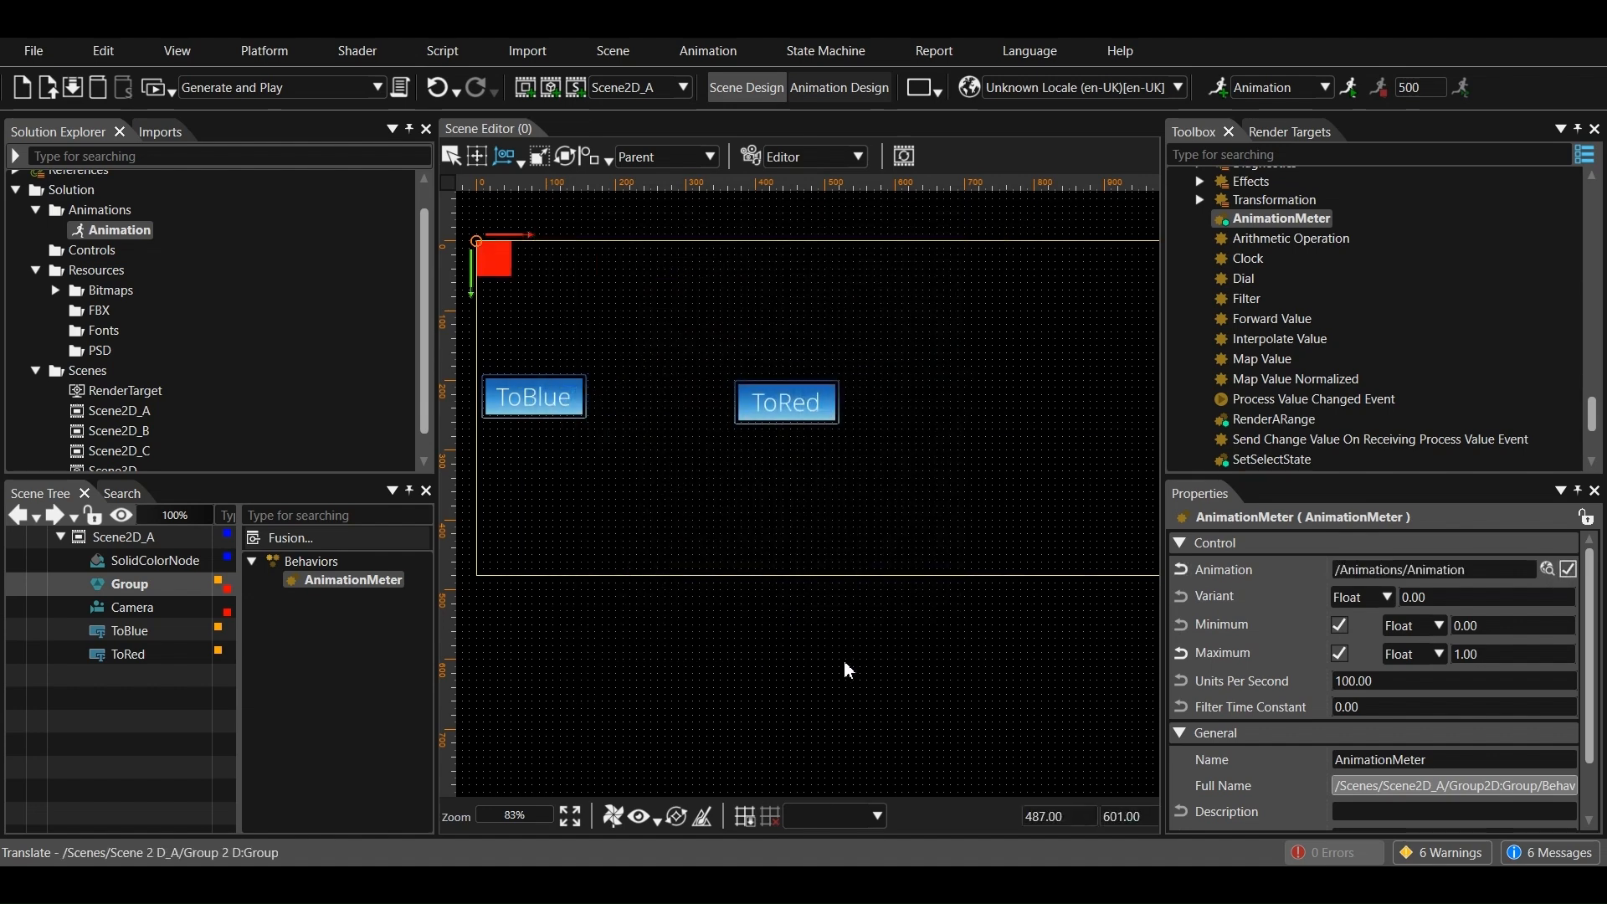
# Add a Send Value As Event action to the Event Handler actions of both the ToBlue and ToRed buttons
pyautogui.click(159, 631)
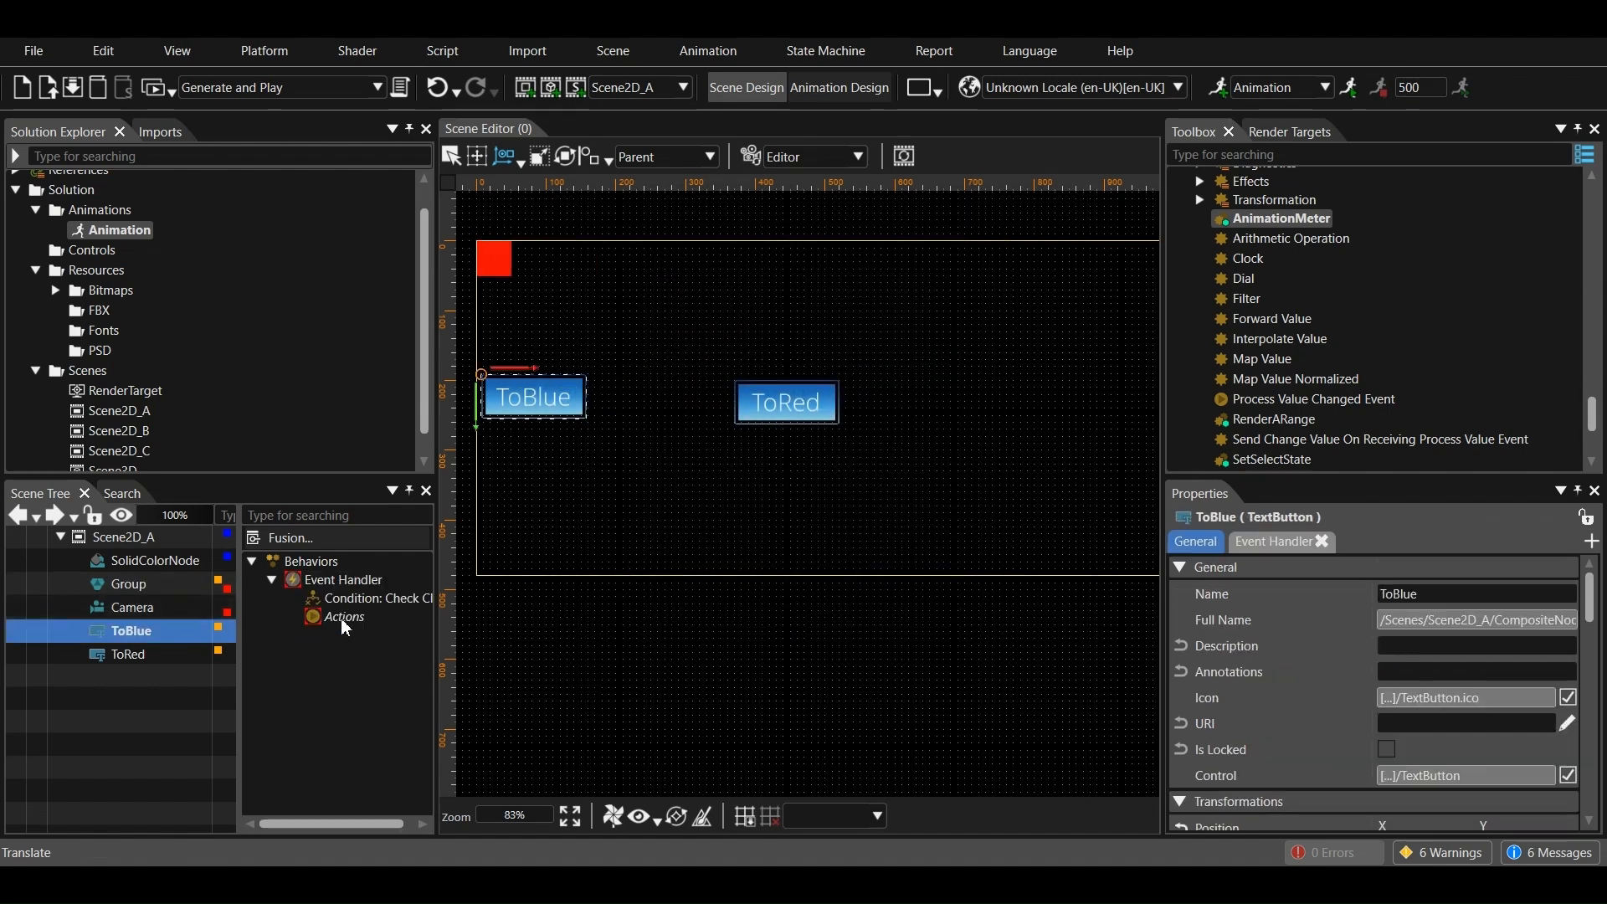
pyautogui.scroll(3, 1206, 385)
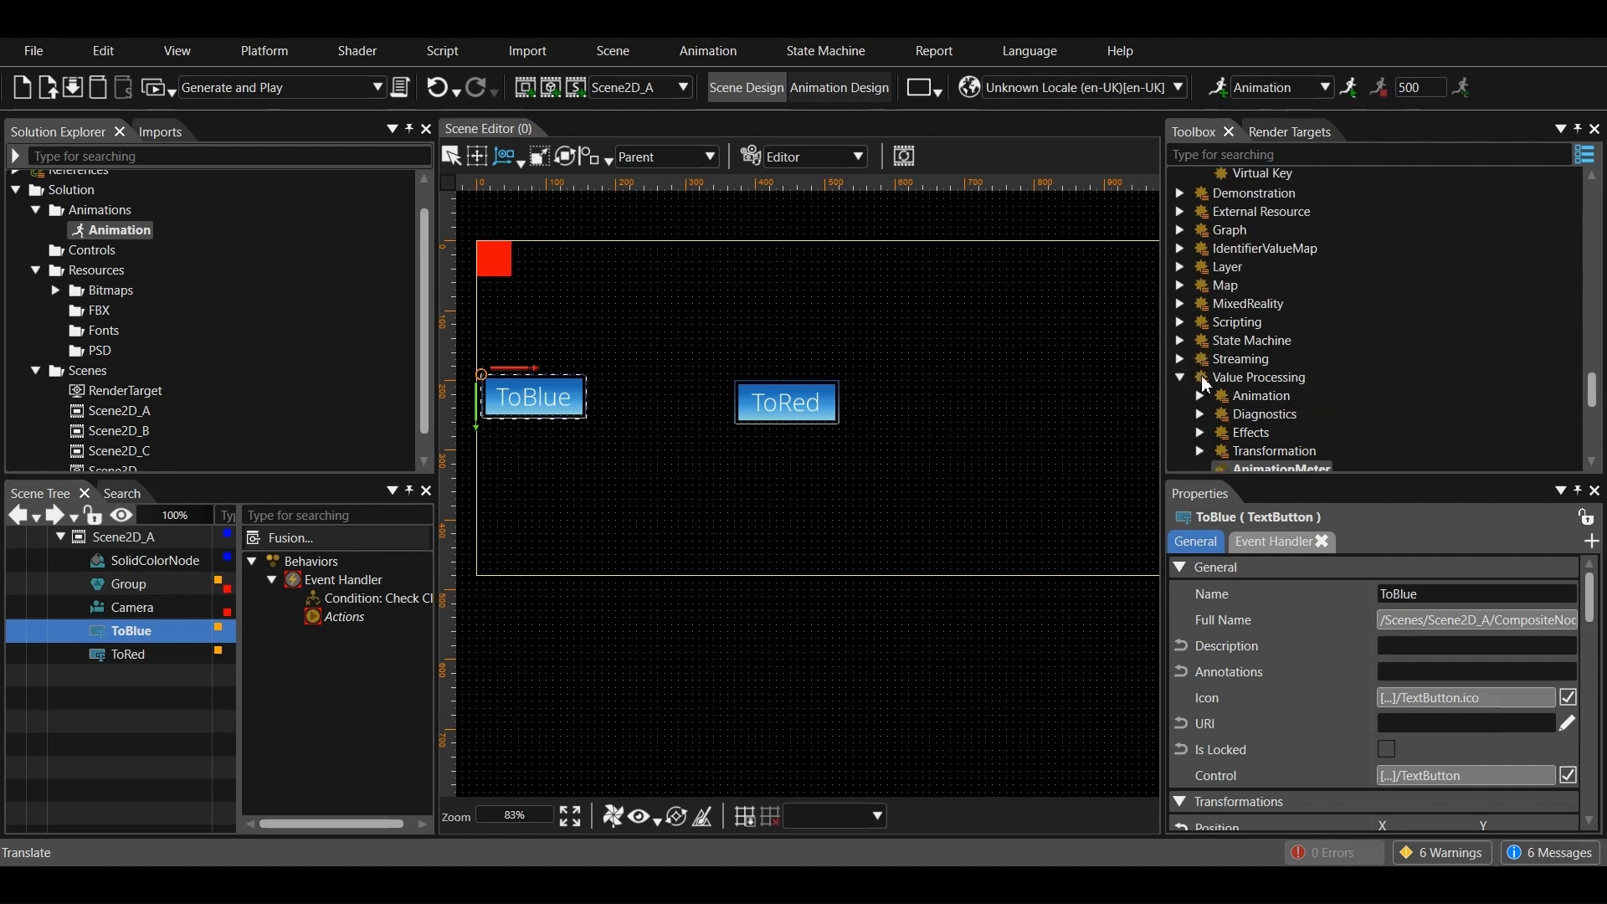
pyautogui.scroll(-6, 1241, 401)
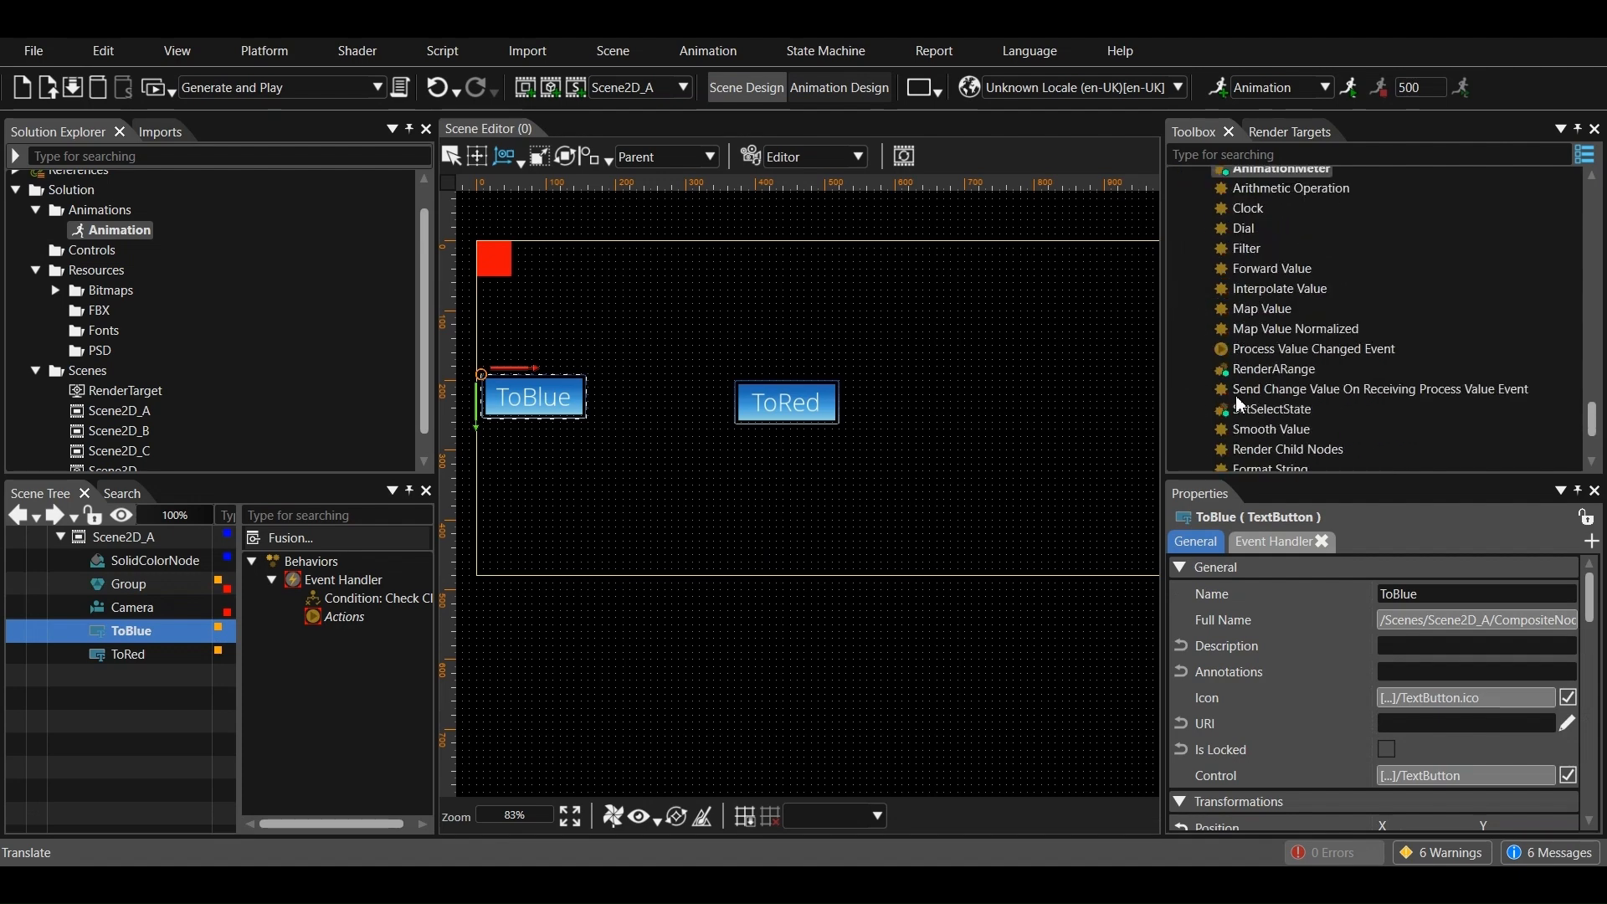
pyautogui.scroll(5, 1270, 380)
pyautogui.scroll(10, 1264, 369)
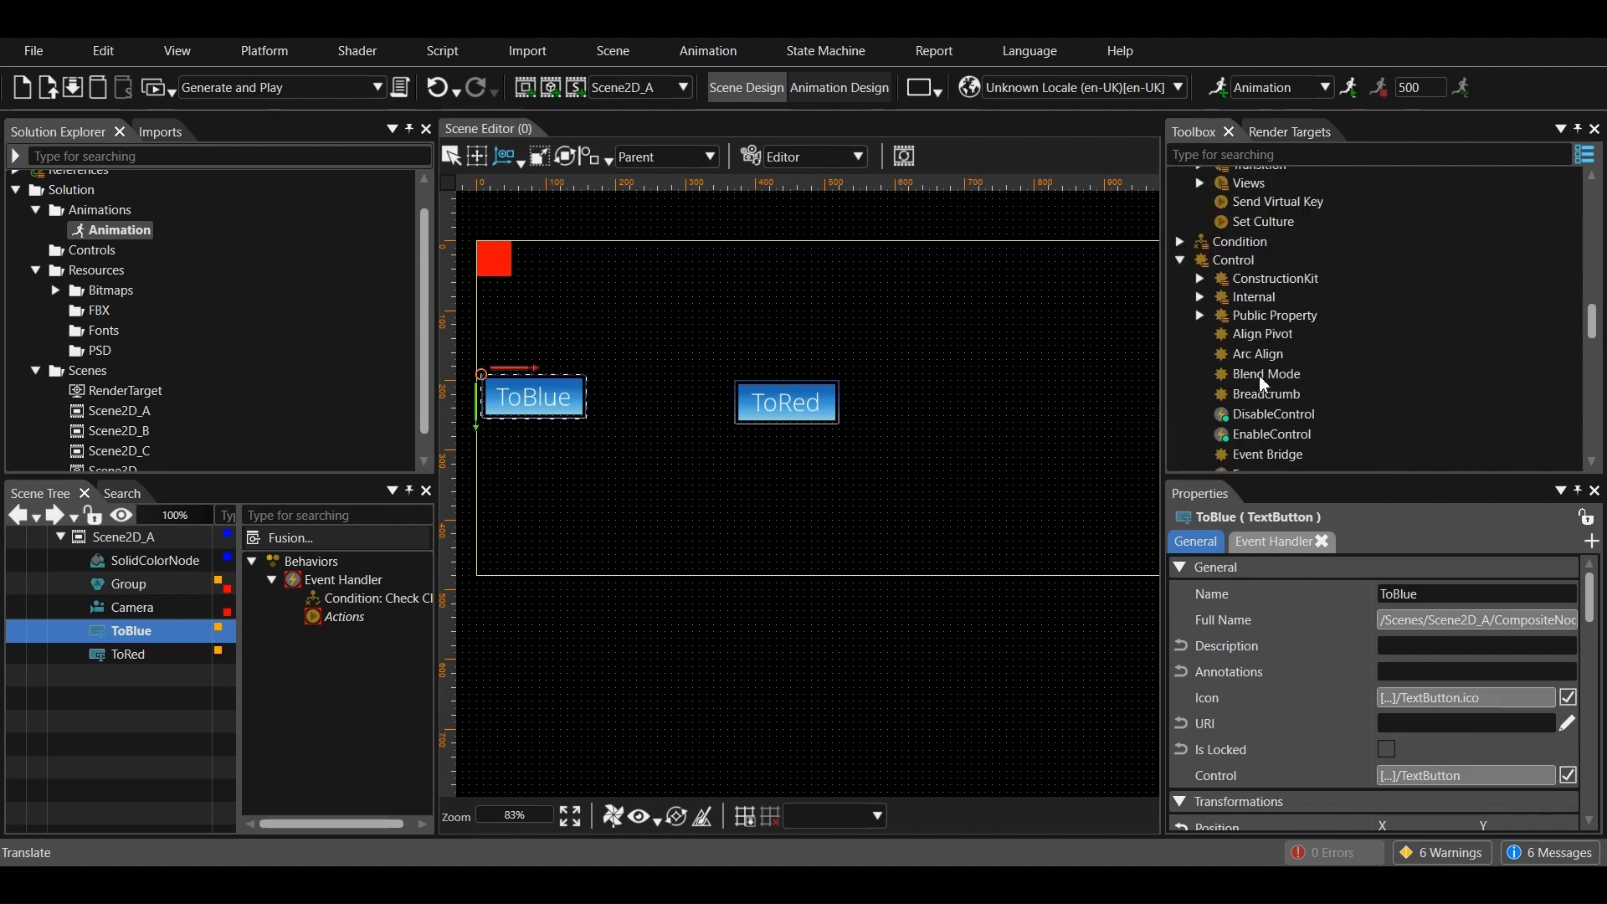
pyautogui.scroll(3, 1304, 339)
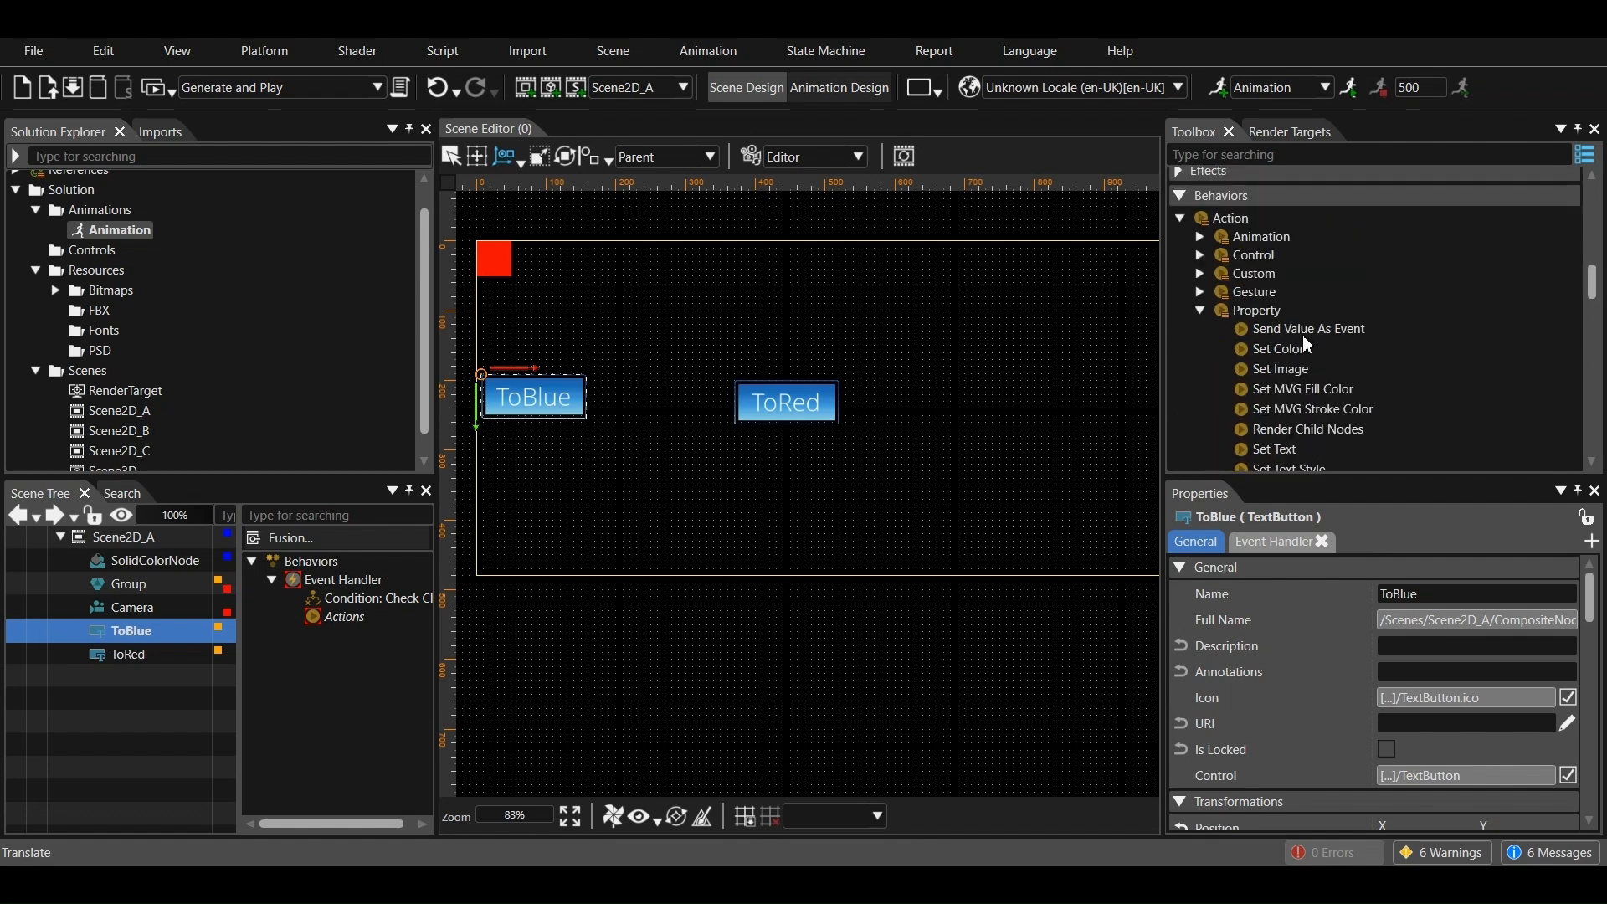
pyautogui.moveTo(1303, 329); pyautogui.dragTo(333, 621)
pyautogui.click(127, 653)
pyautogui.moveTo(1269, 338); pyautogui.dragTo(342, 624)
# Set the Value of ToRed's Send Value As Event action to 0.10 and its ChangeValue to Relative
pyautogui.click(1443, 783)
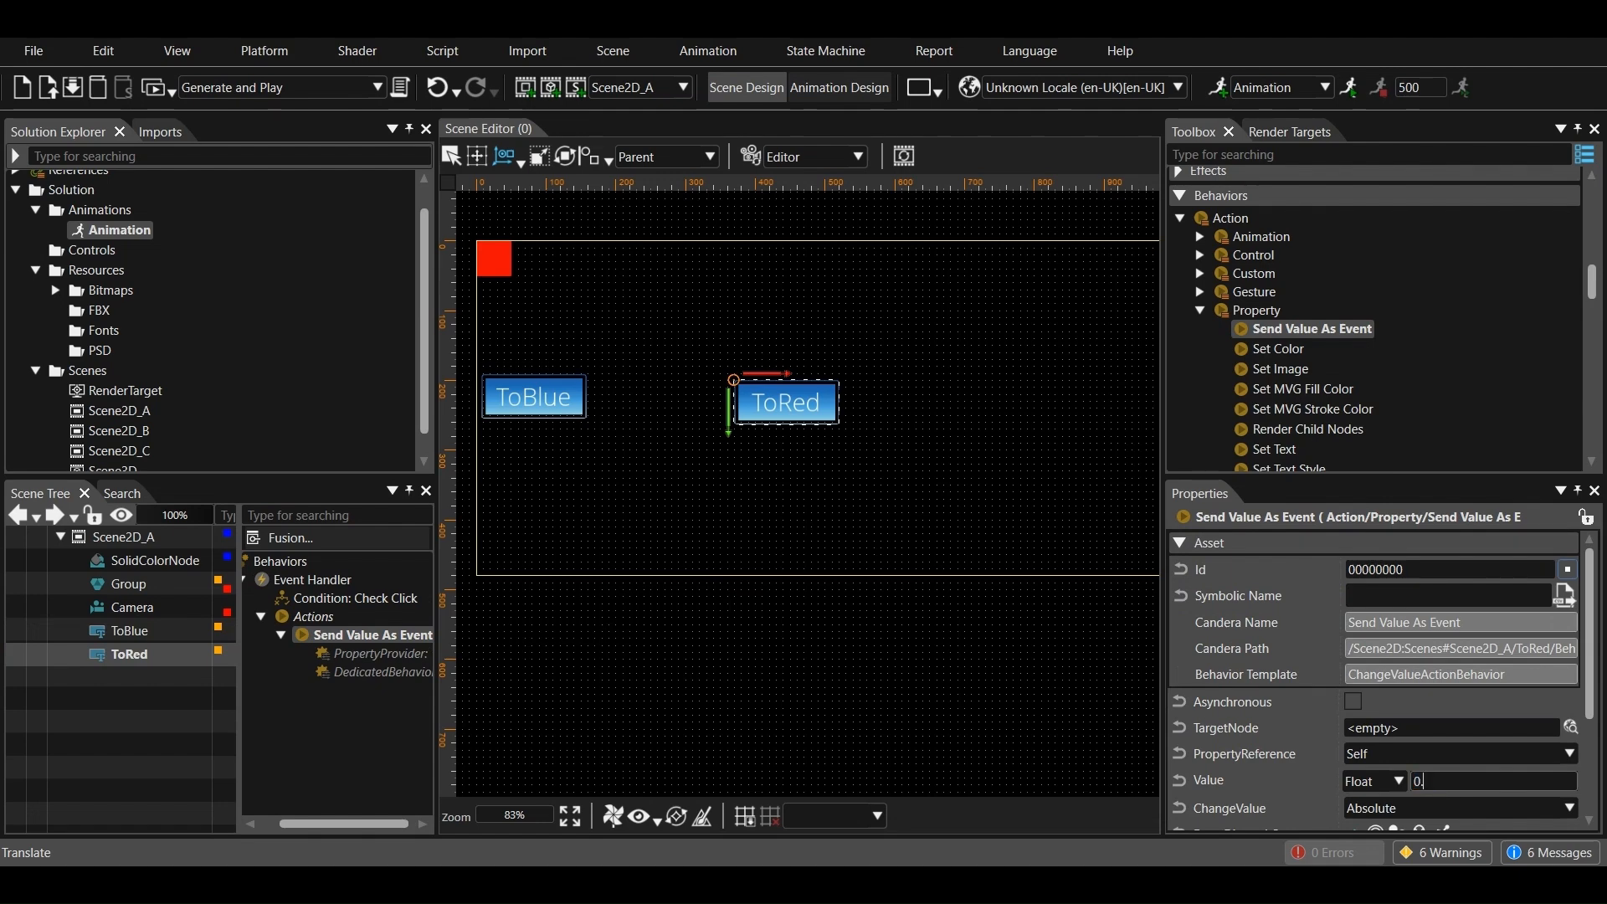
pyautogui.press('Return')
pyautogui.click(1440, 825)
pyautogui.click(1423, 860)
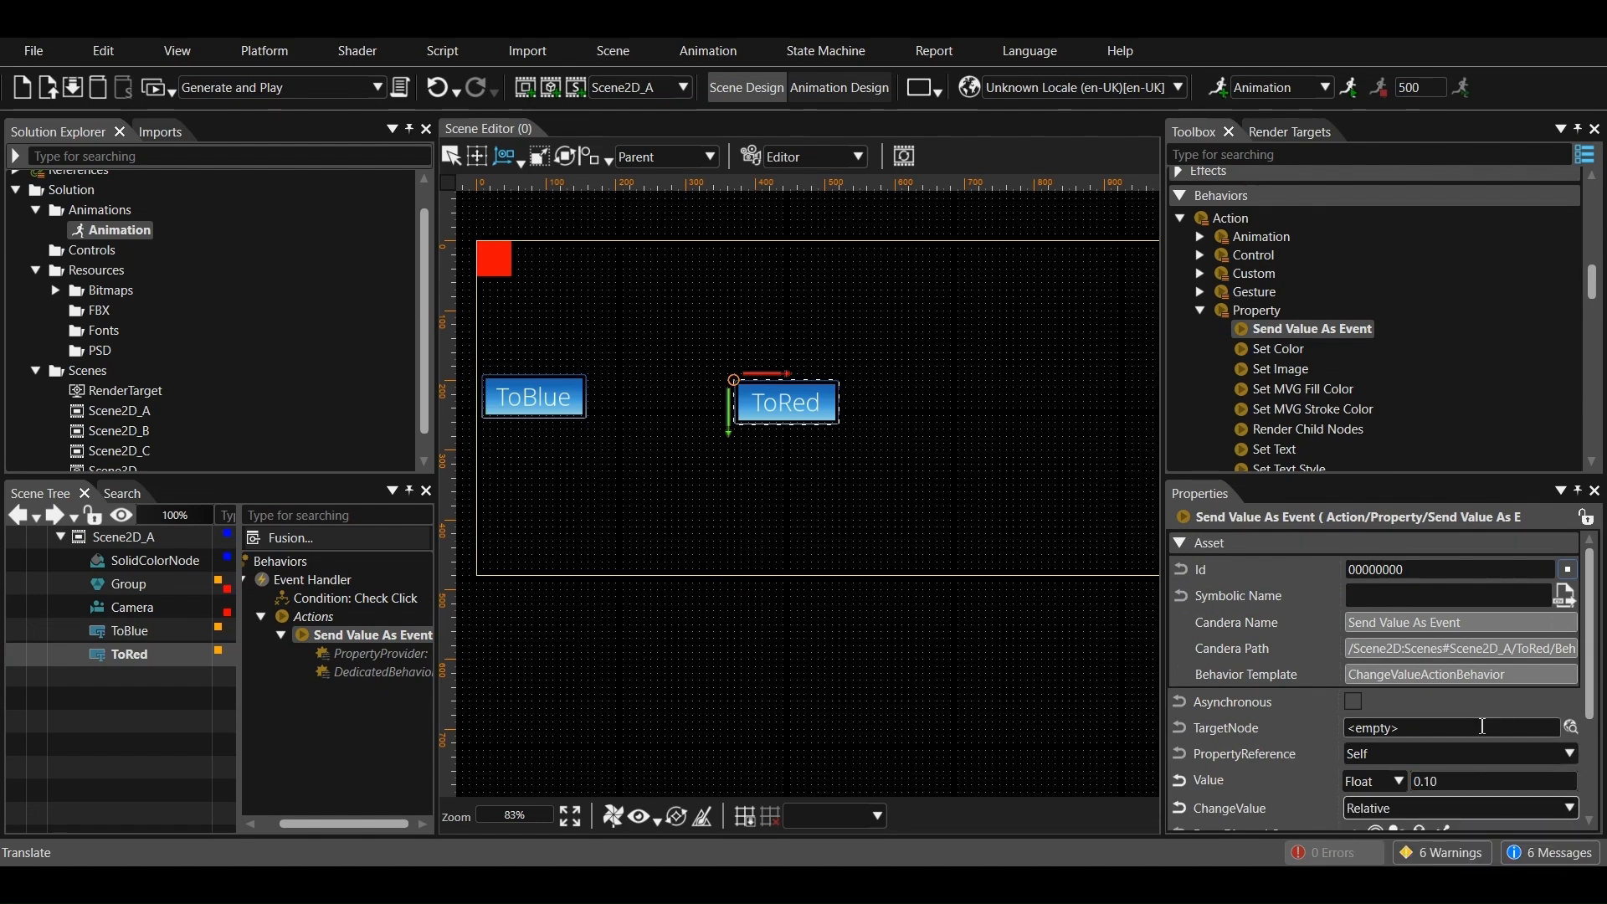
# Assign Scene2D_A's Group node as the TargetNode of ToRed's Send Value As Event action
pyautogui.click(1571, 728)
pyautogui.click(574, 452)
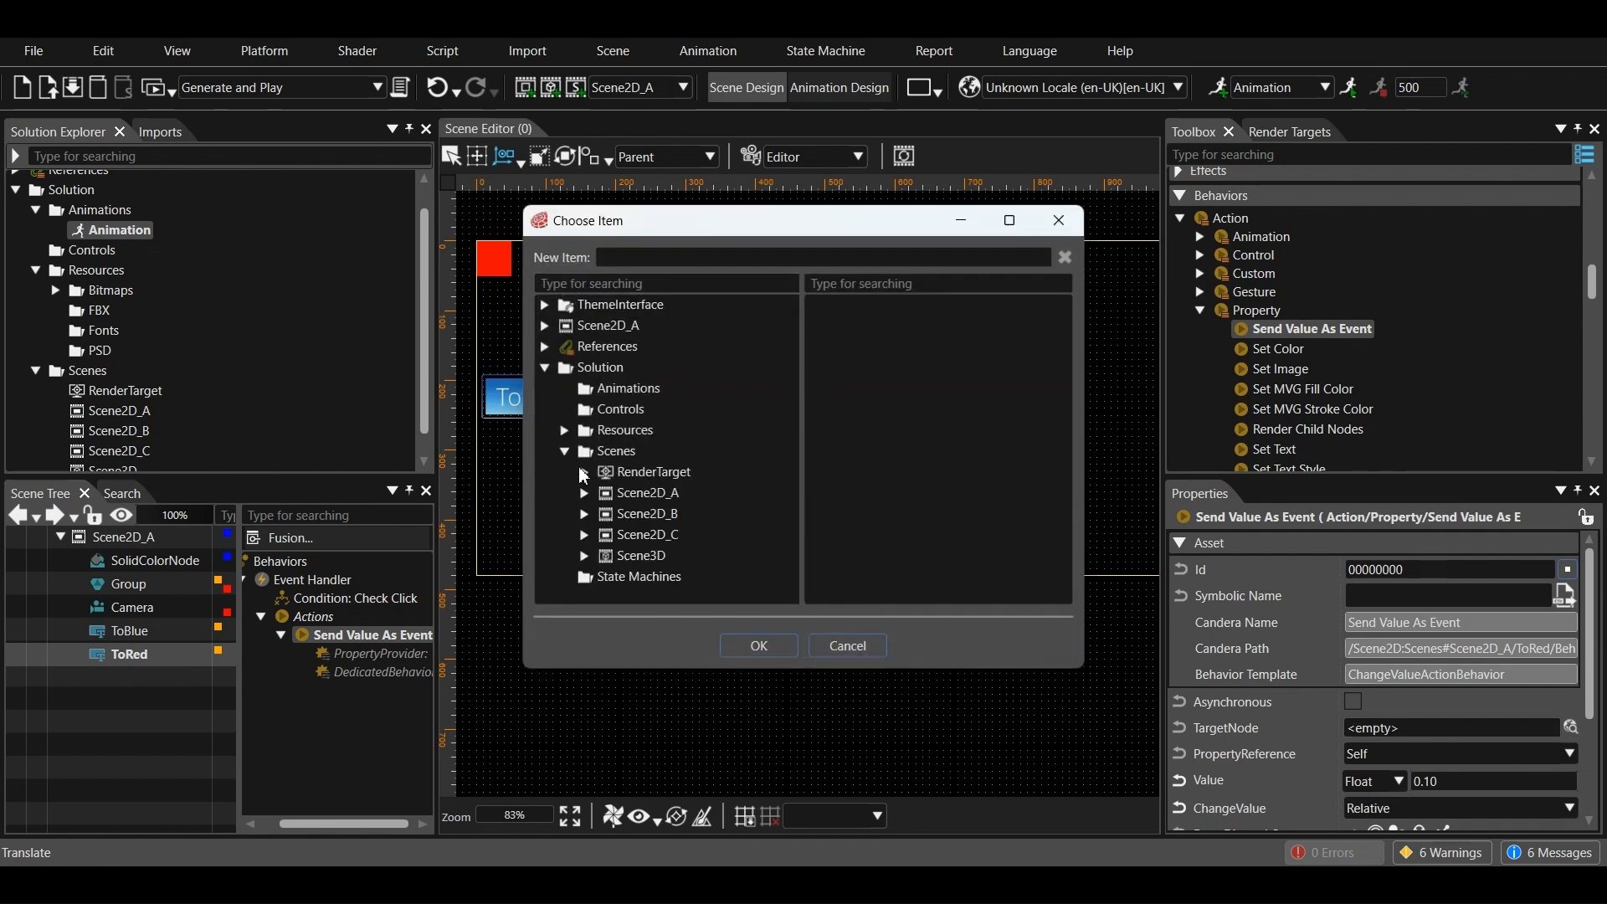
pyautogui.click(585, 497)
pyautogui.click(645, 529)
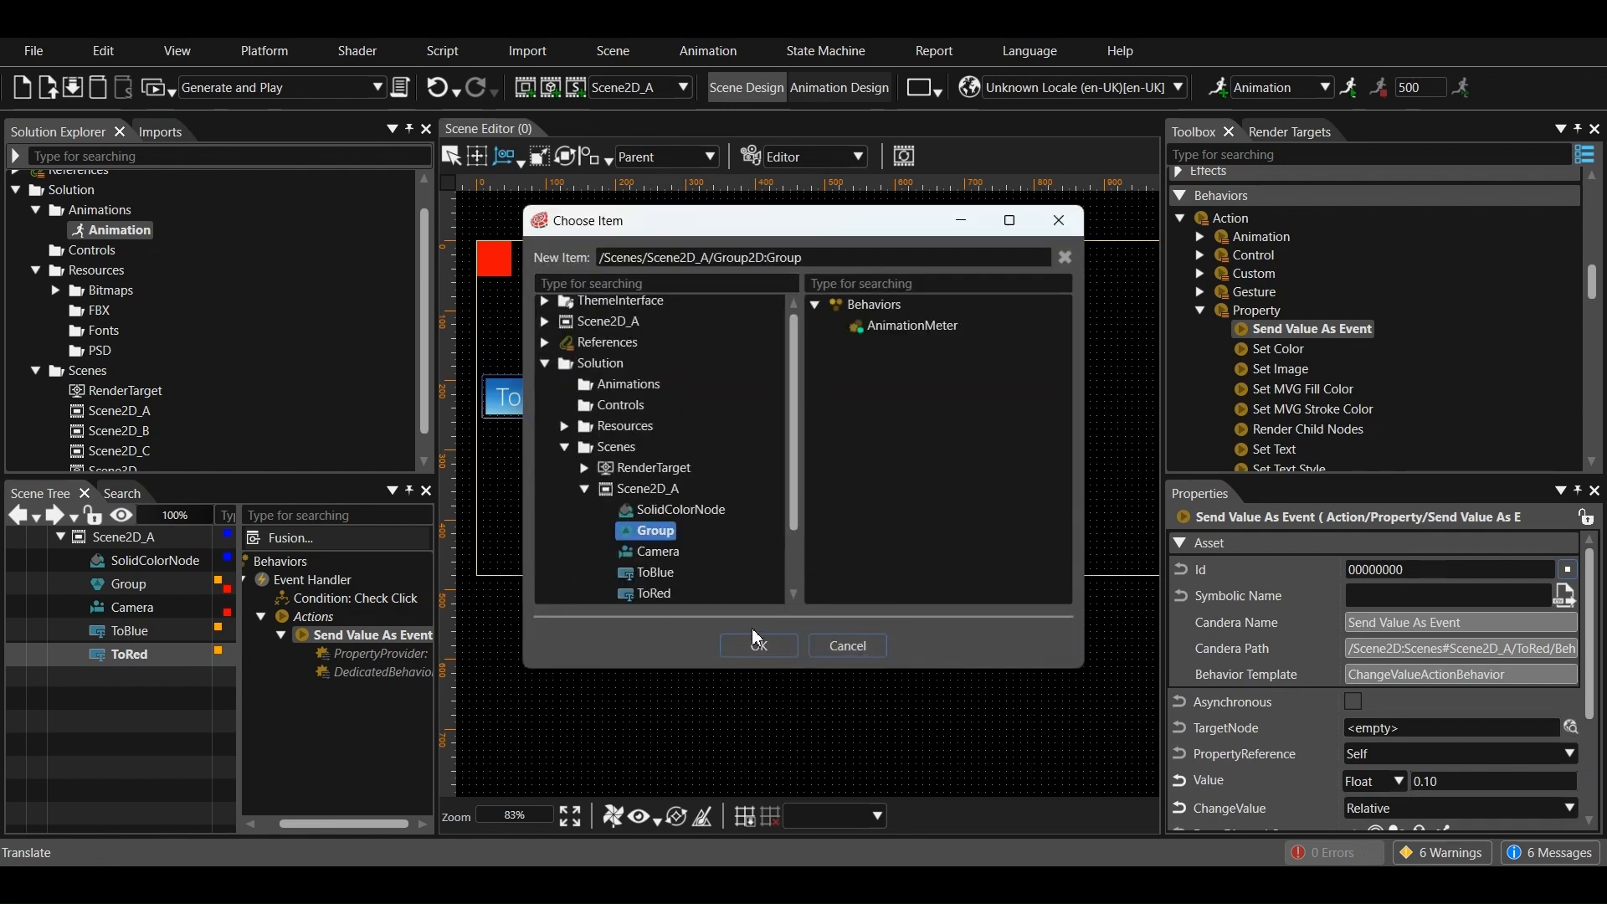
pyautogui.click(758, 646)
# Set the Value of ToBlue's Send Value As Event action to -0.10 and its ChangeValue to Relative
pyautogui.click(190, 633)
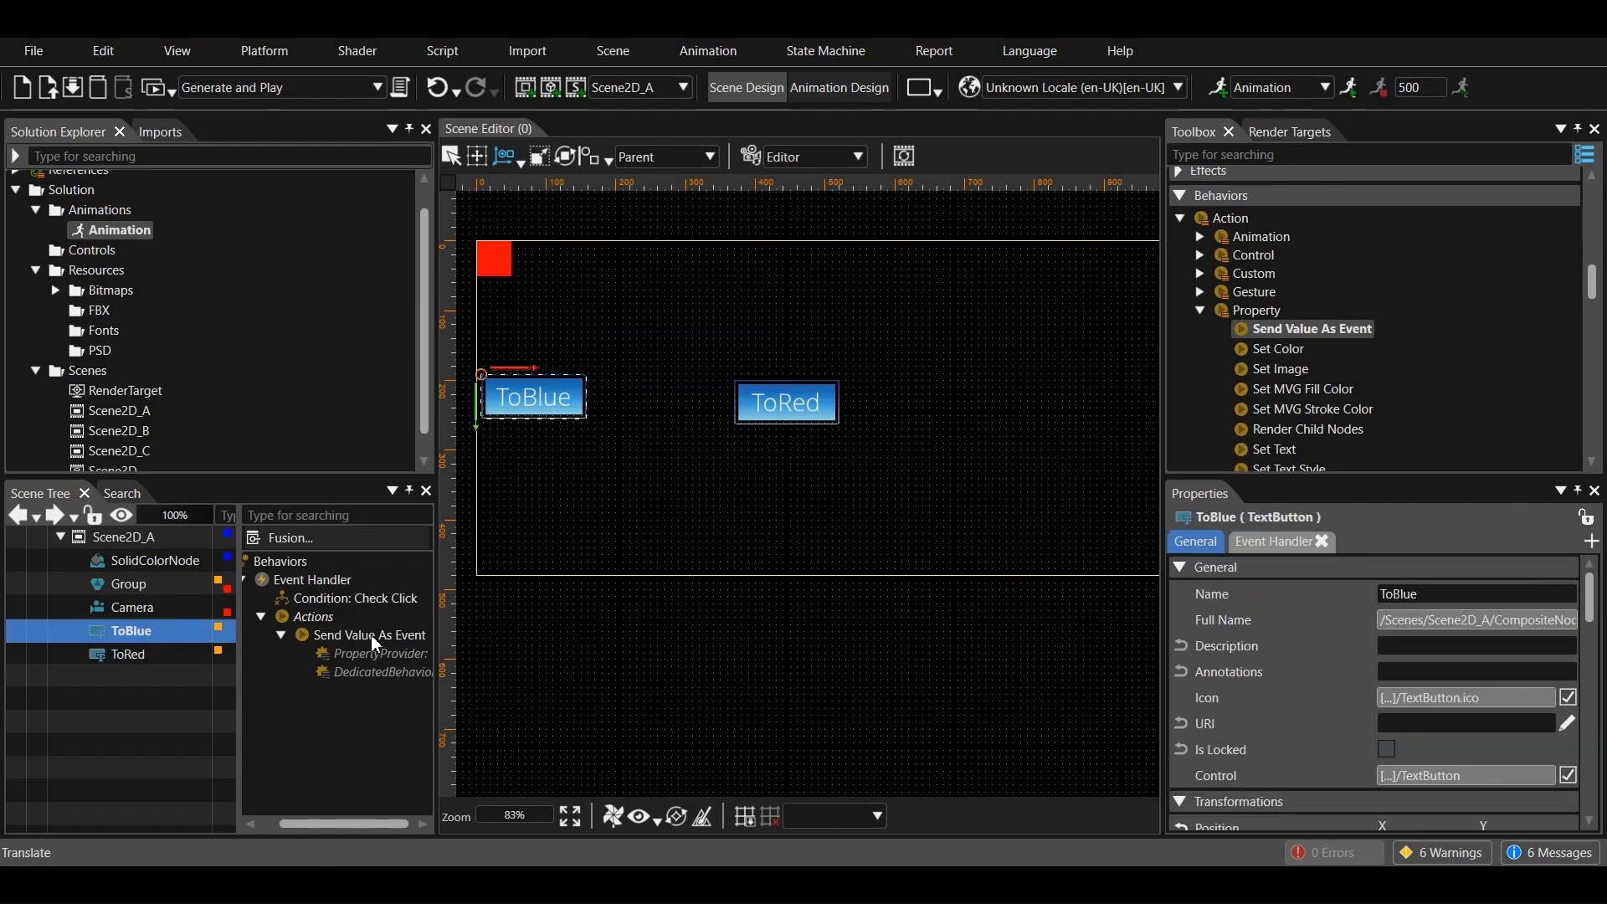
pyautogui.click(372, 634)
pyautogui.click(1439, 785)
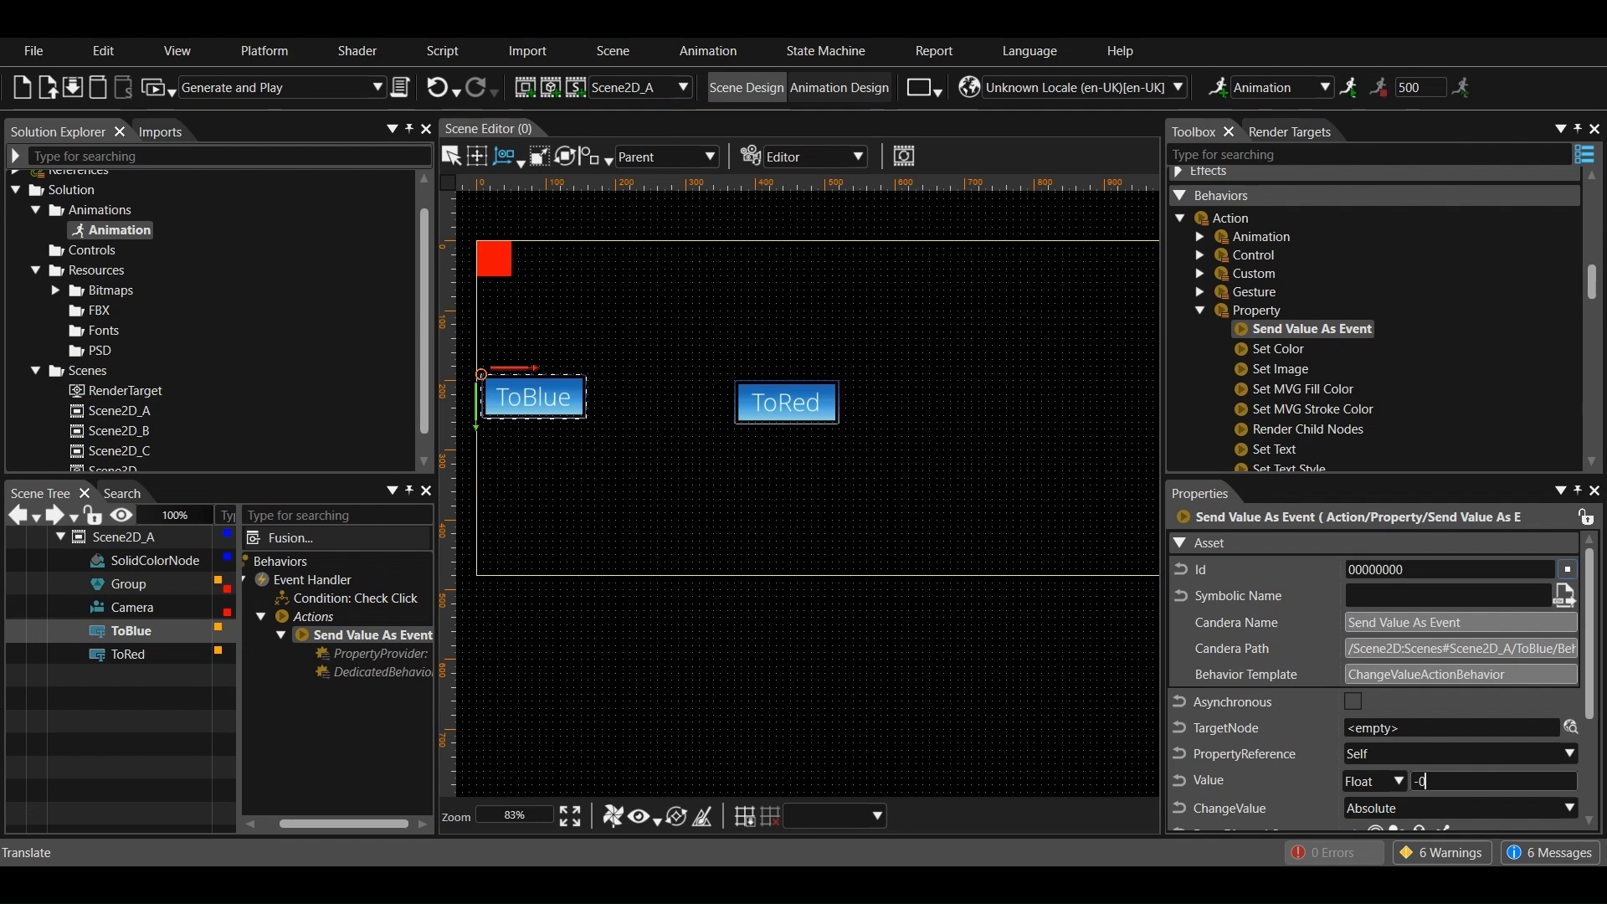
pyautogui.press('Return')
pyautogui.scroll(-1, 1446, 779)
pyautogui.click(1460, 757)
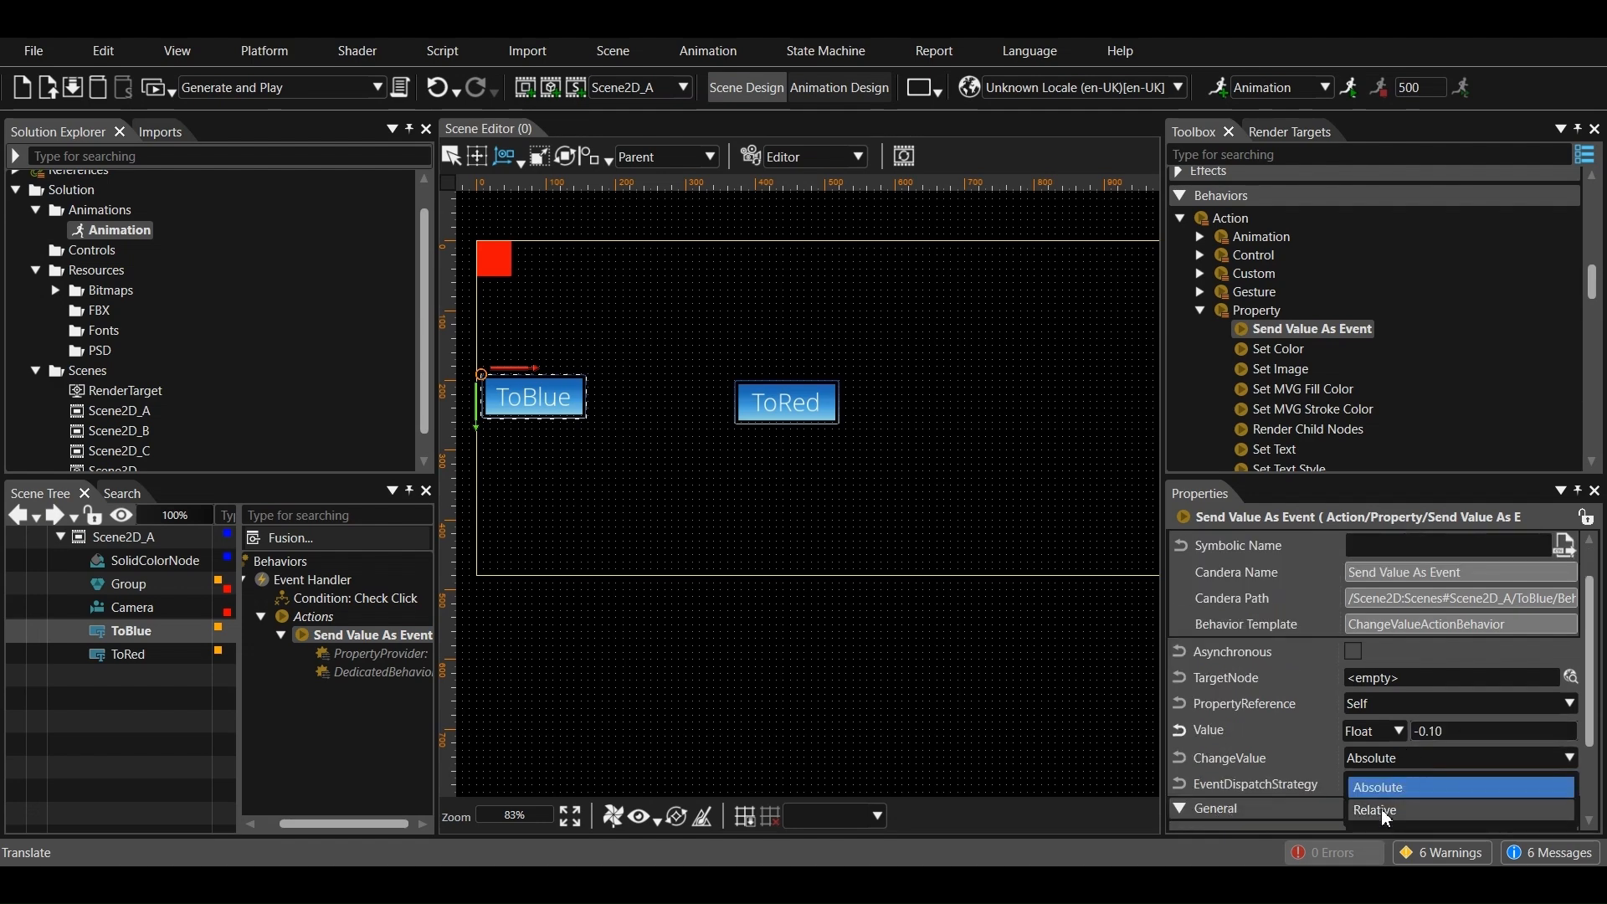
pyautogui.click(1385, 804)
# Assign Scene2D_A's Group node as the TargetNode of ToBlue's Send Value As Event action
pyautogui.click(1571, 676)
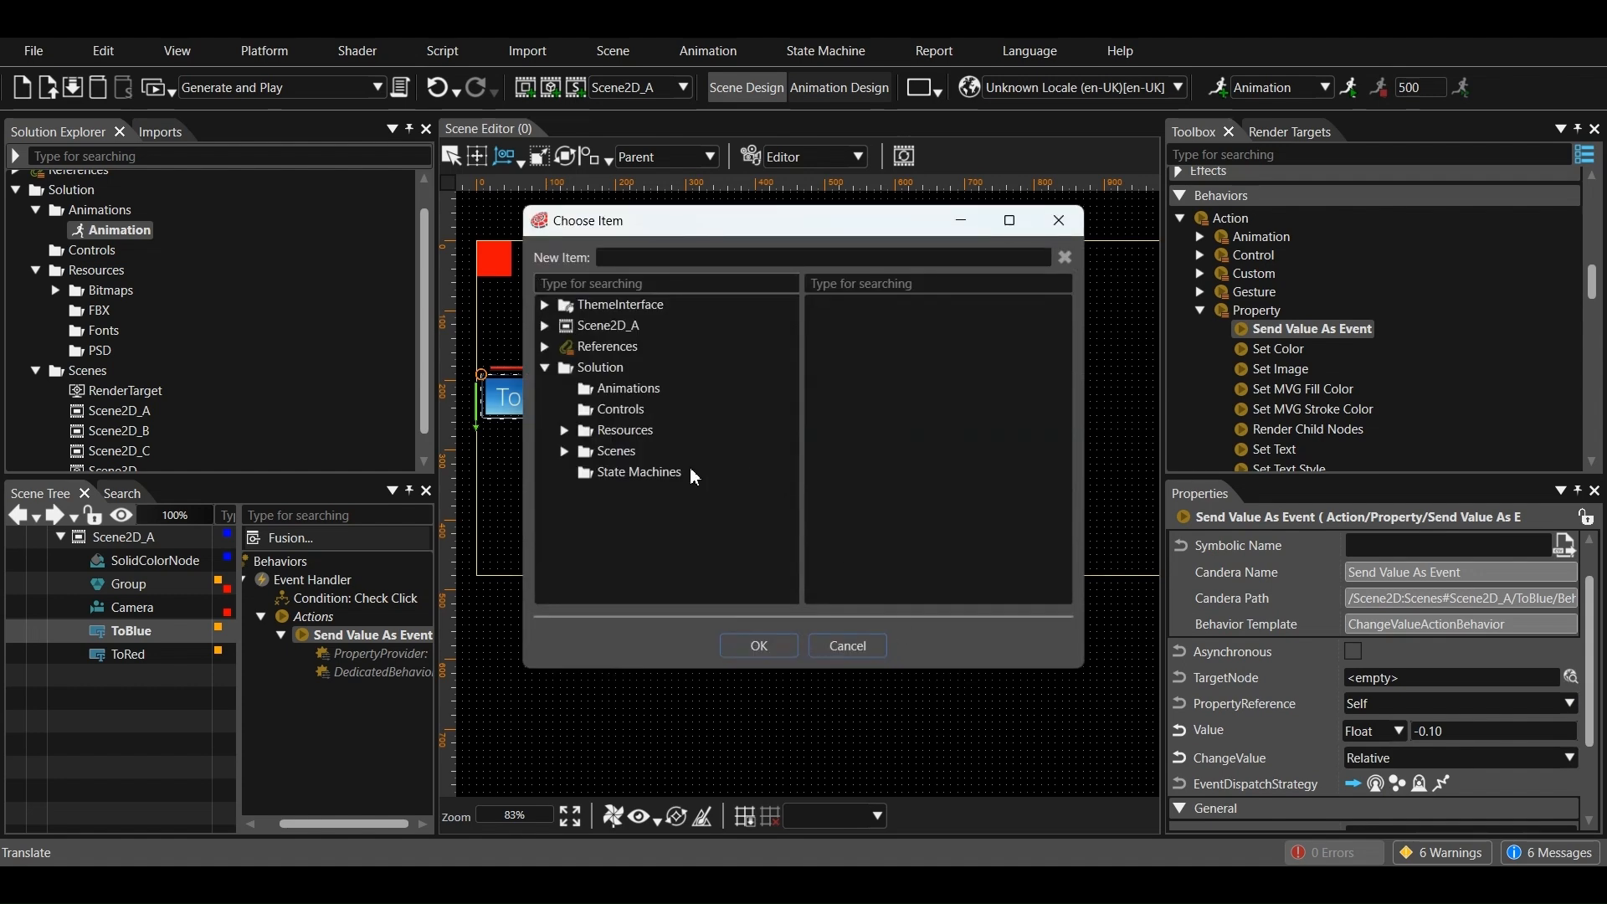
pyautogui.click(565, 451)
pyautogui.click(586, 493)
pyautogui.click(645, 533)
pyautogui.click(758, 649)
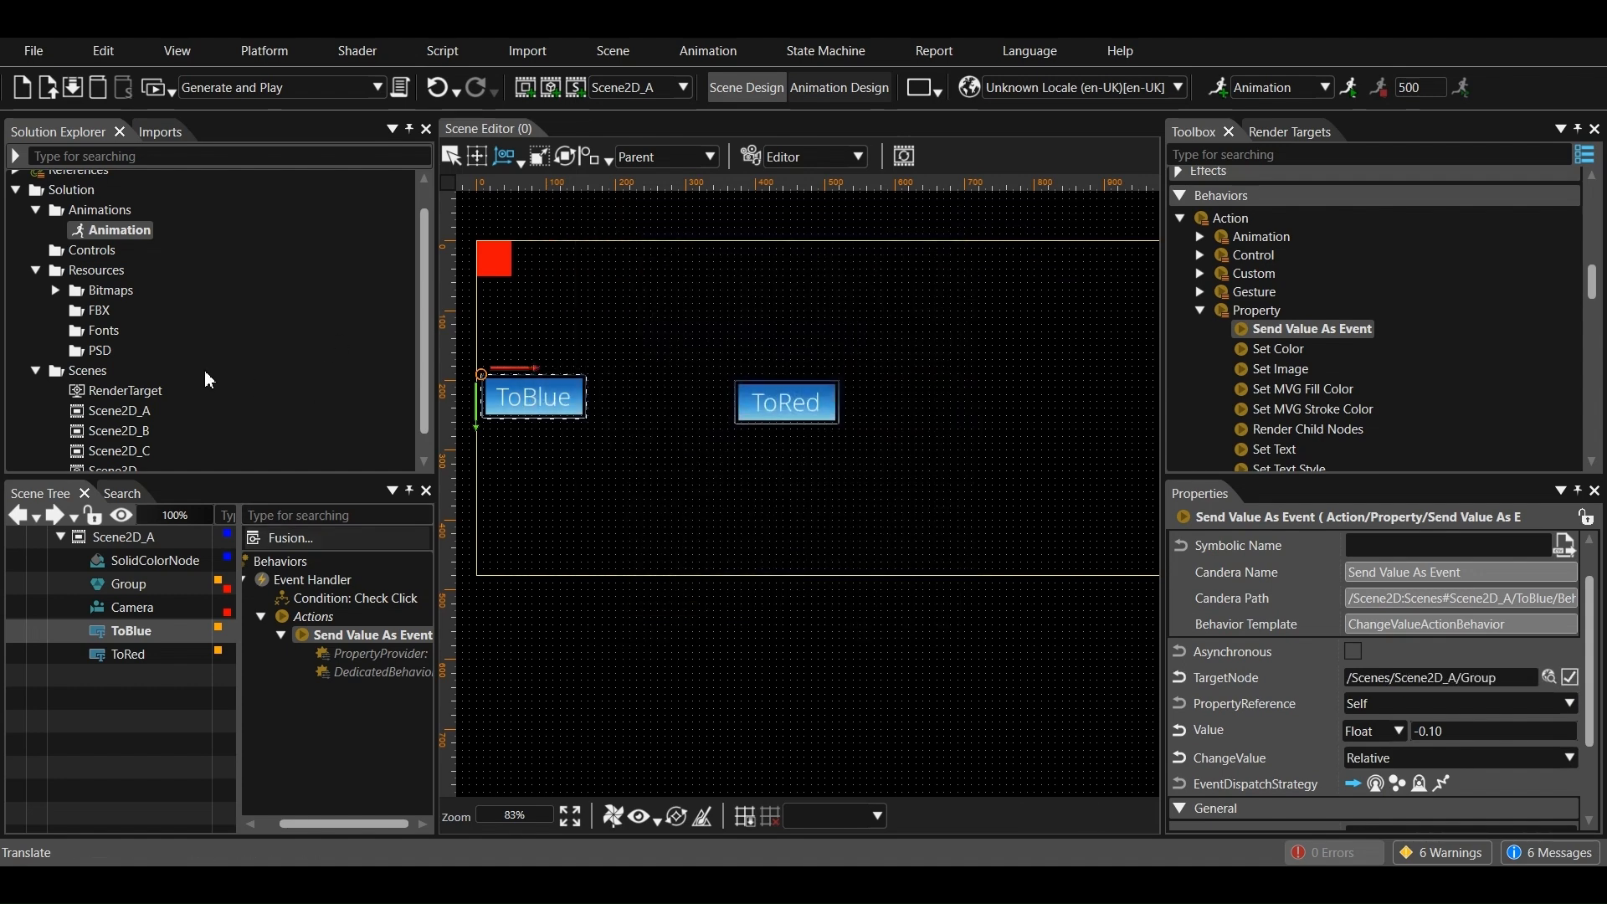
# Save and play the solution with Scene2D_A shown, and test the ToRed and ToBlue buttons repeatedly in the player
pyautogui.click(154, 87)
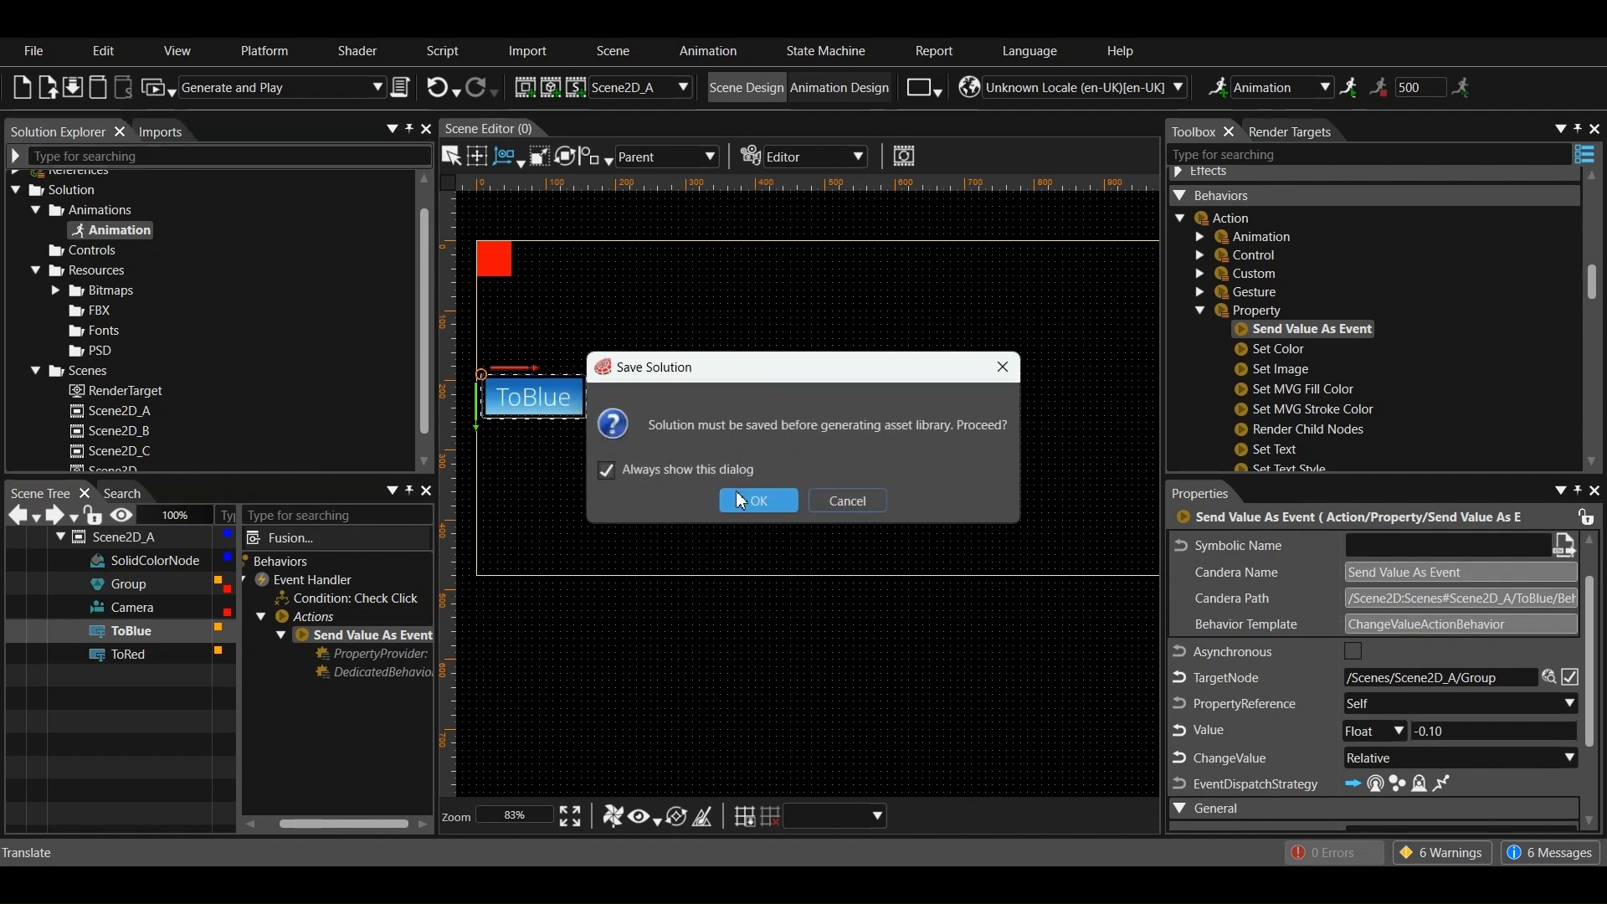
pyautogui.click(736, 498)
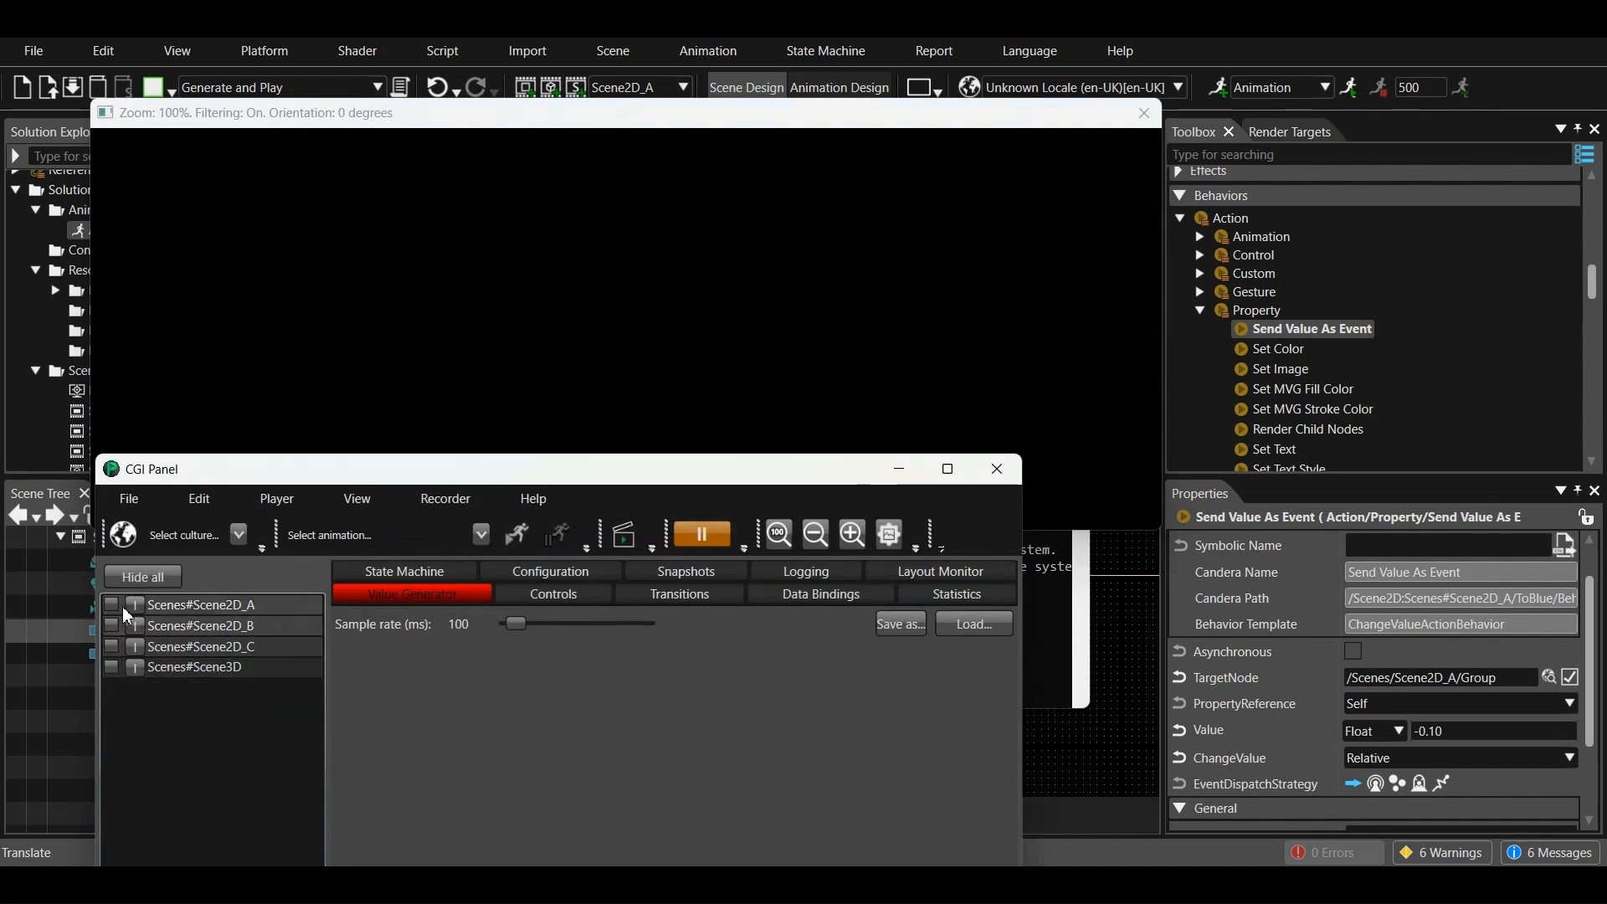
pyautogui.click(440, 321)
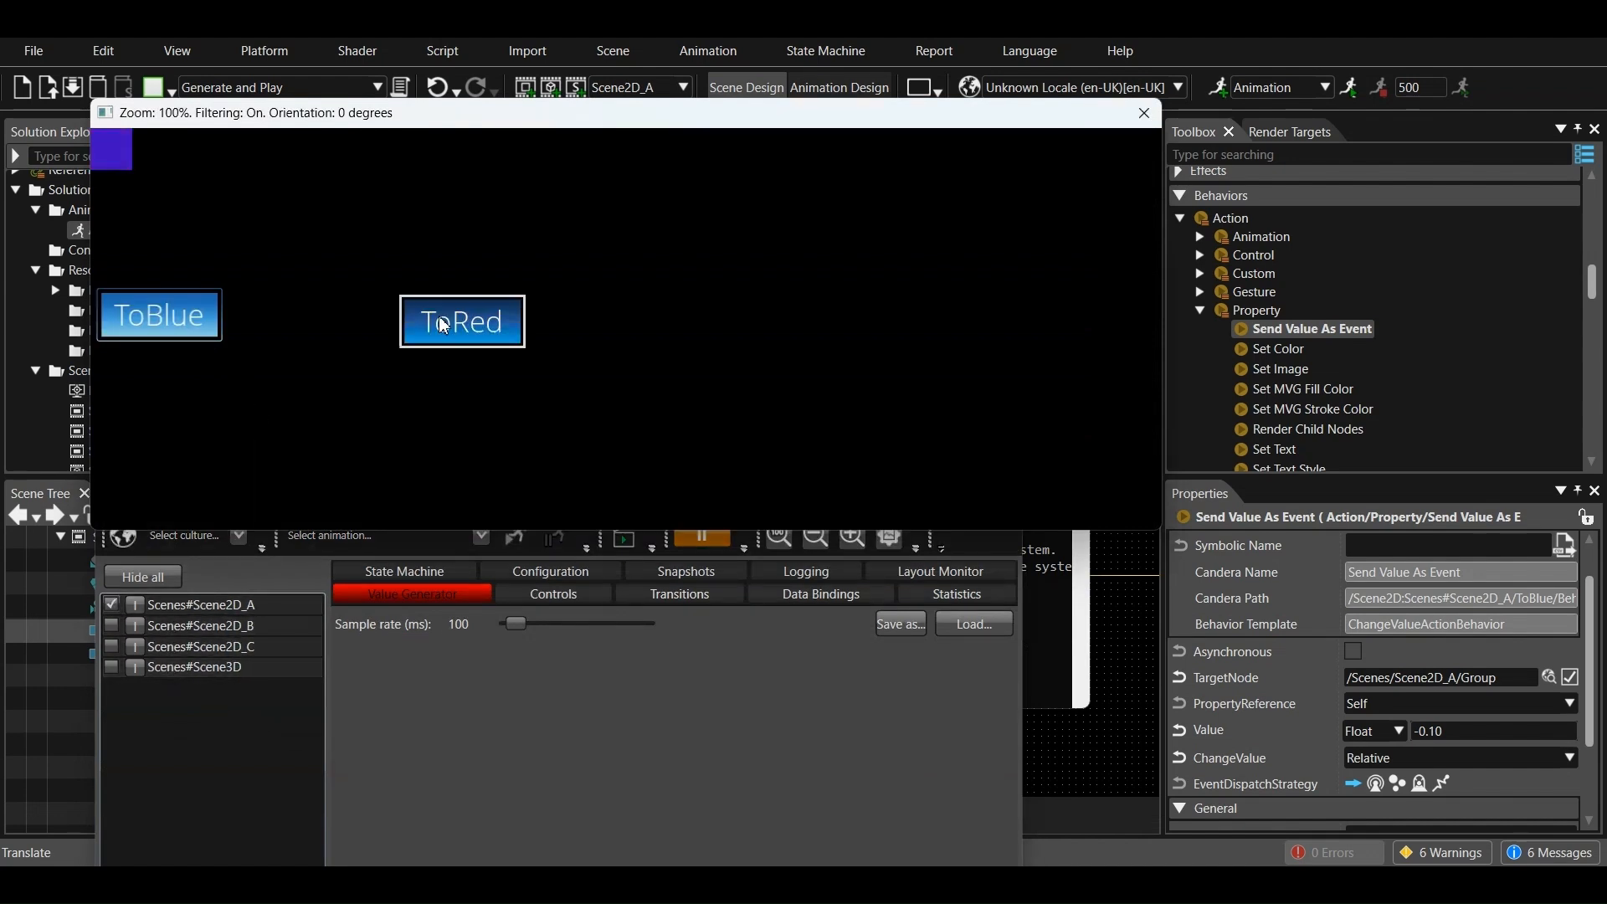
pyautogui.click(179, 326)
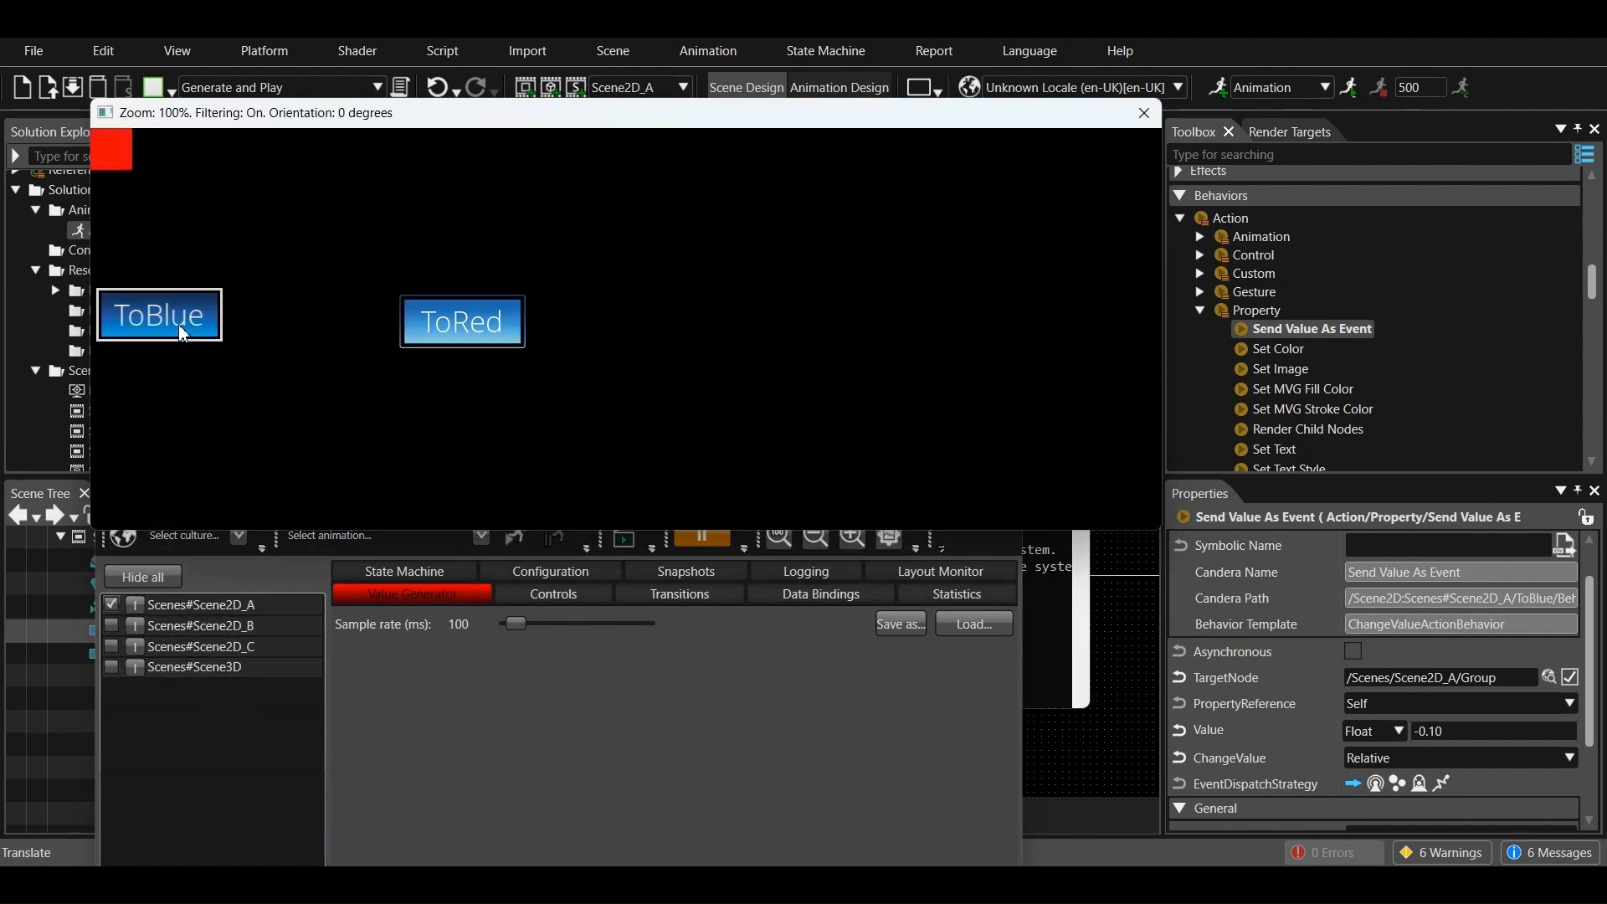
pyautogui.click(466, 339)
pyautogui.click(152, 327)
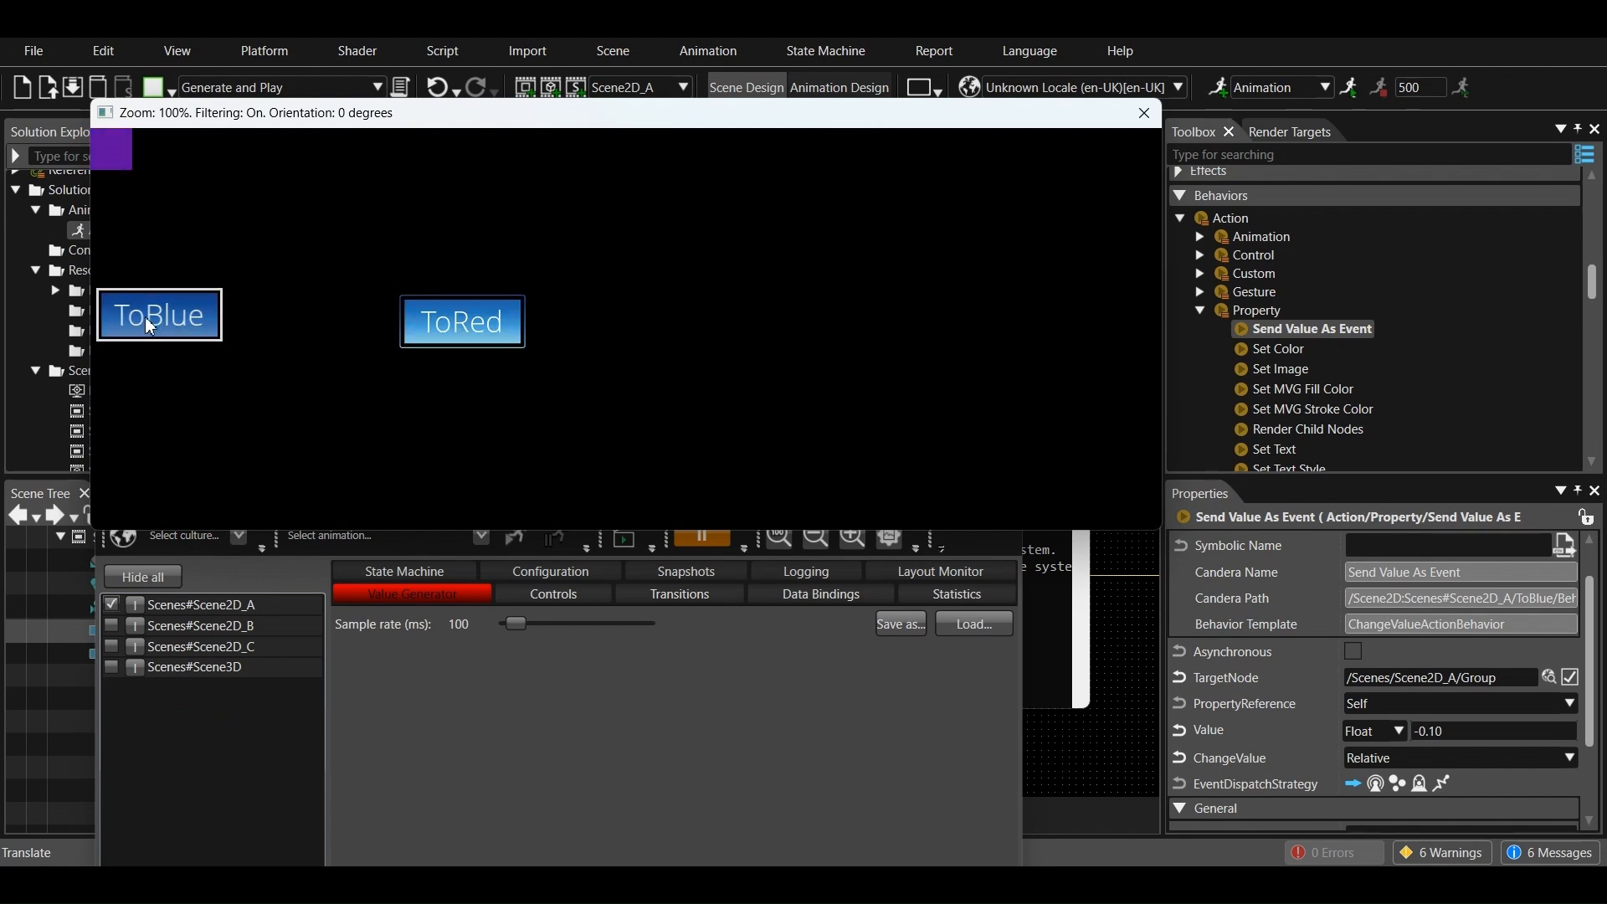
pyautogui.click(457, 326)
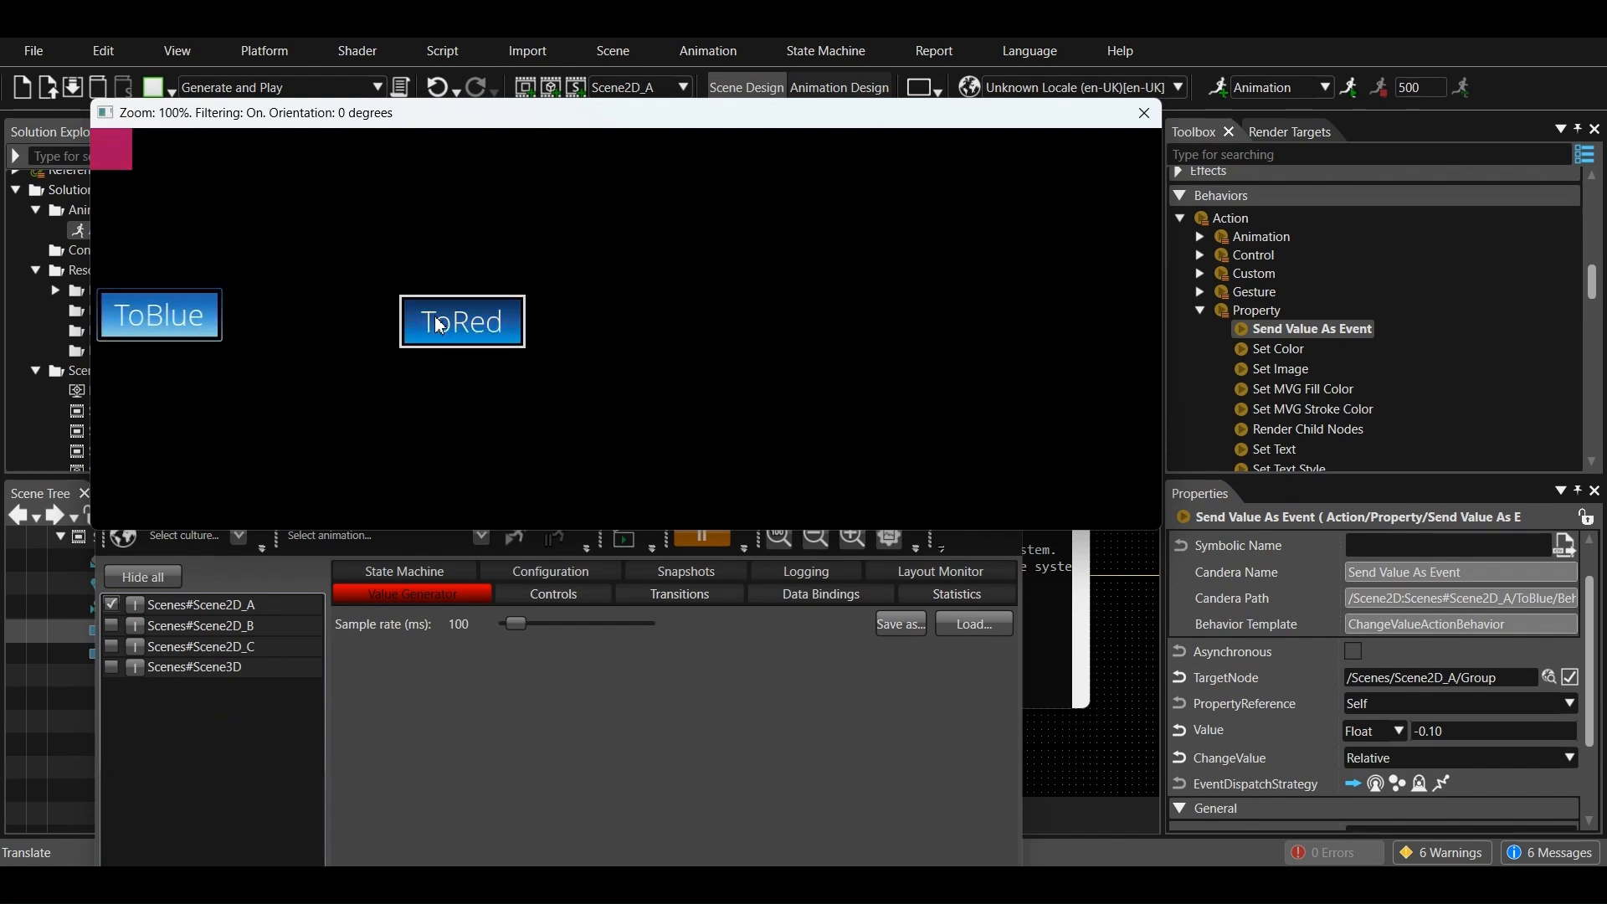
pyautogui.click(99, 325)
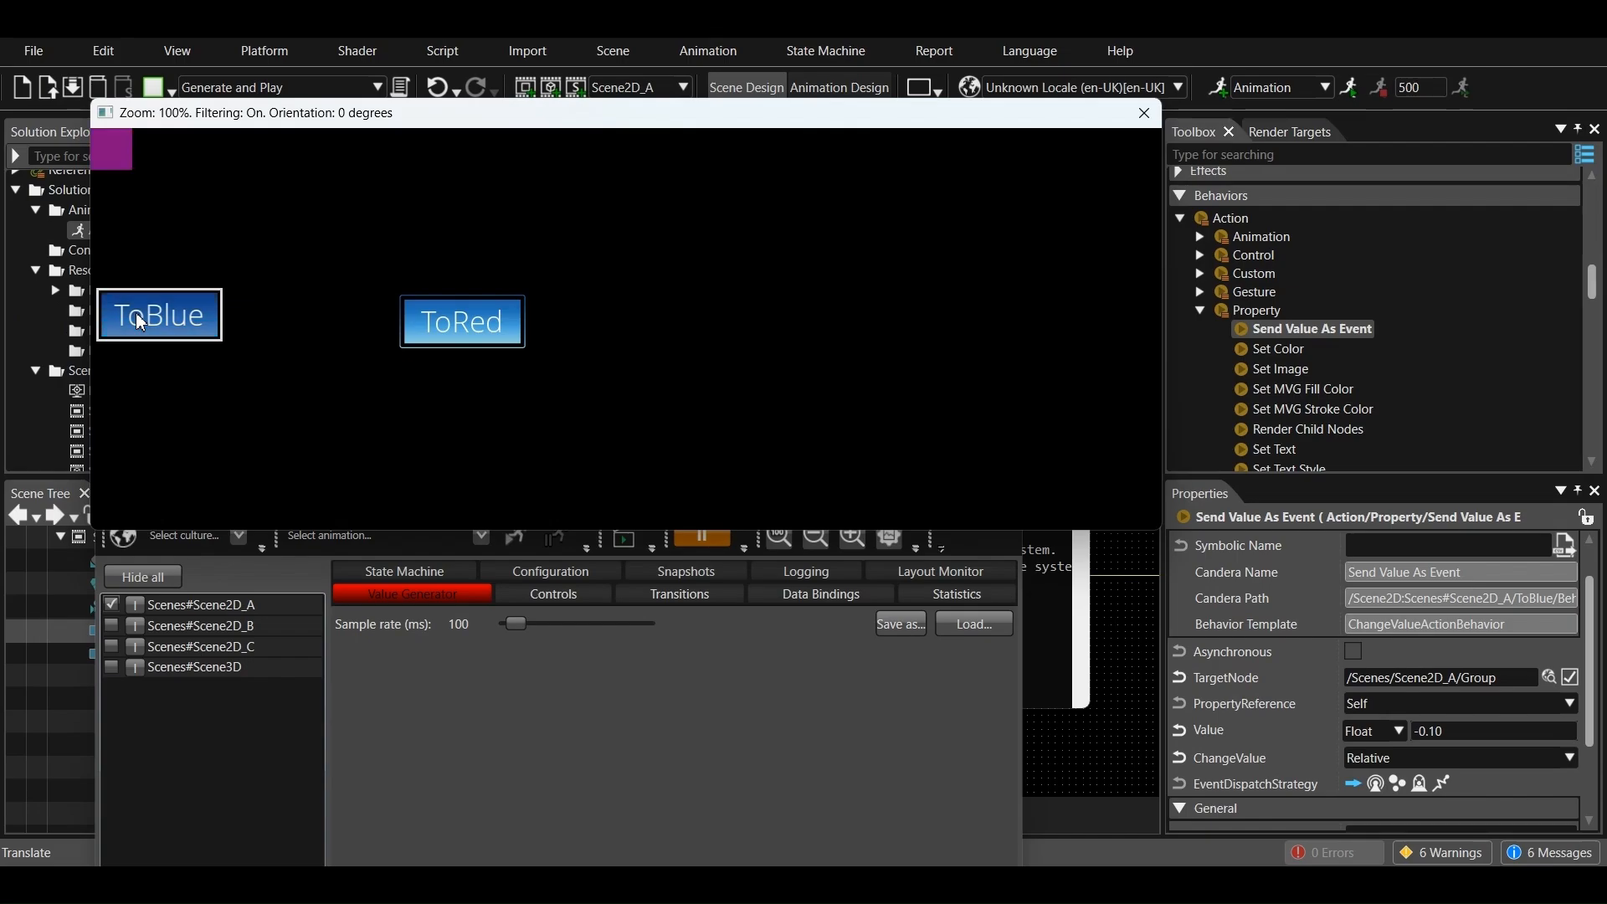